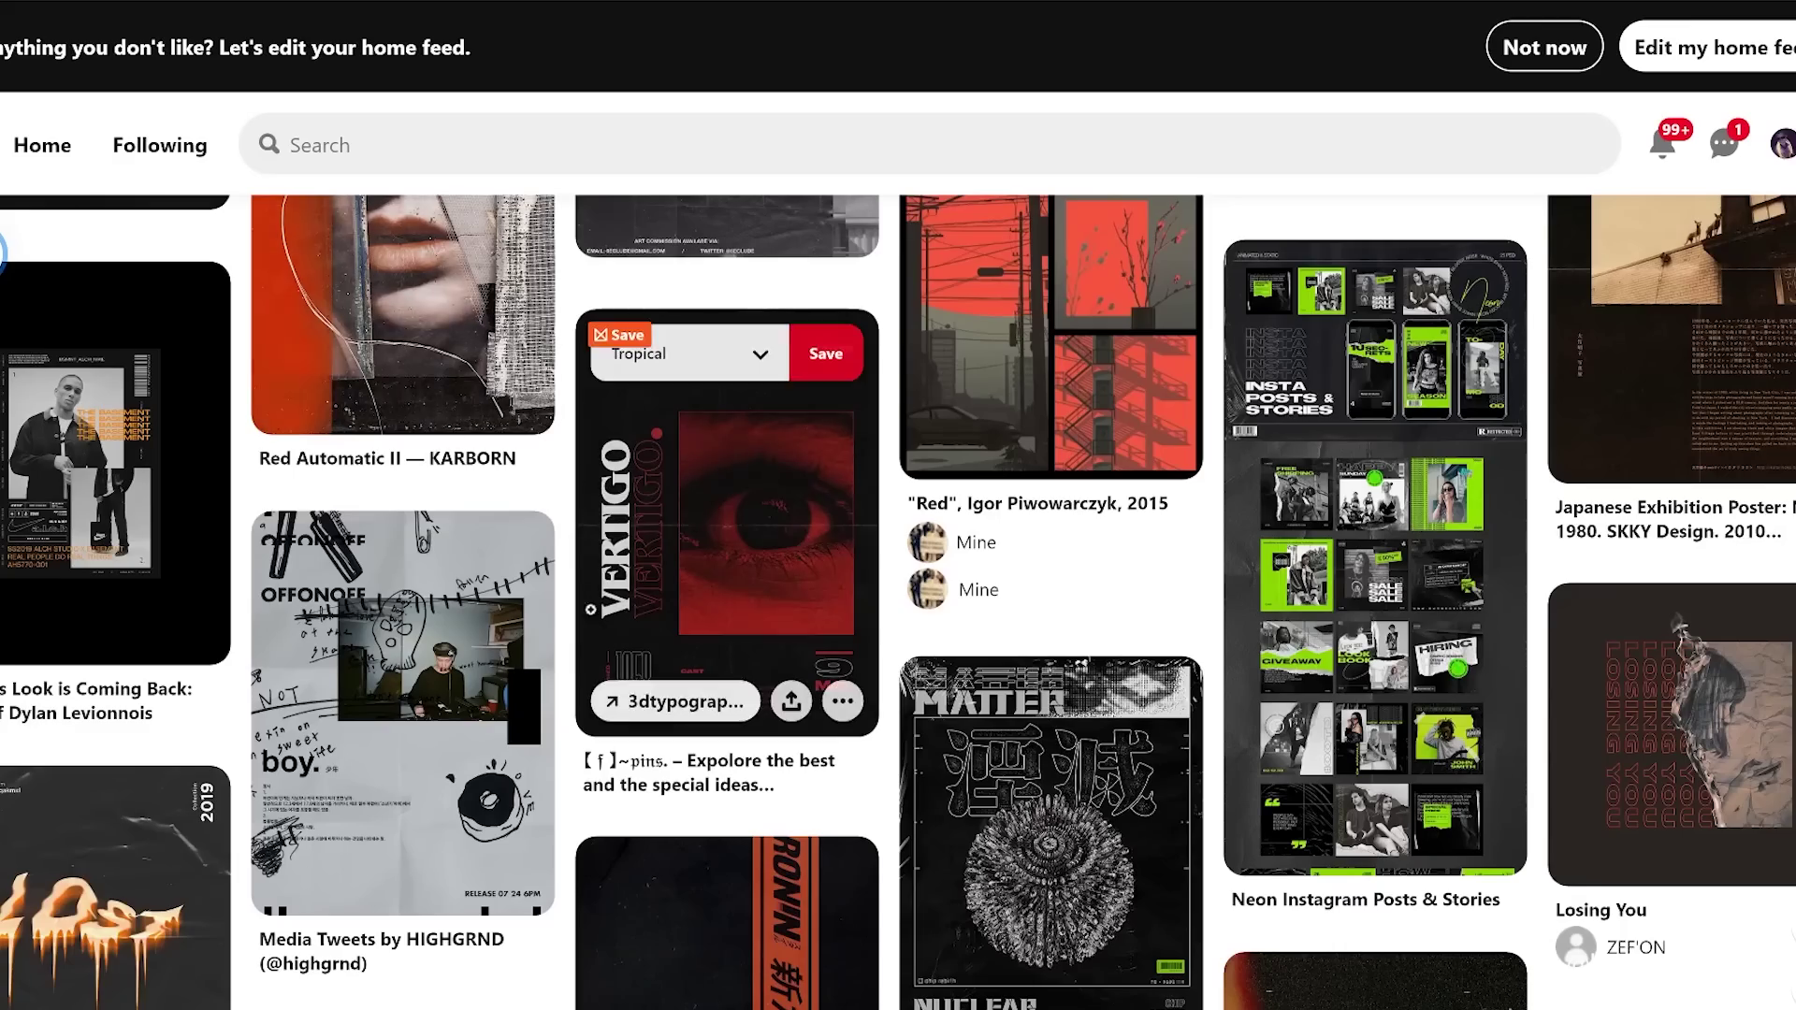
# Scroll through the Pinterest home feed of dark poster and typography pins.
pyautogui.scroll(-1, 727, 468)
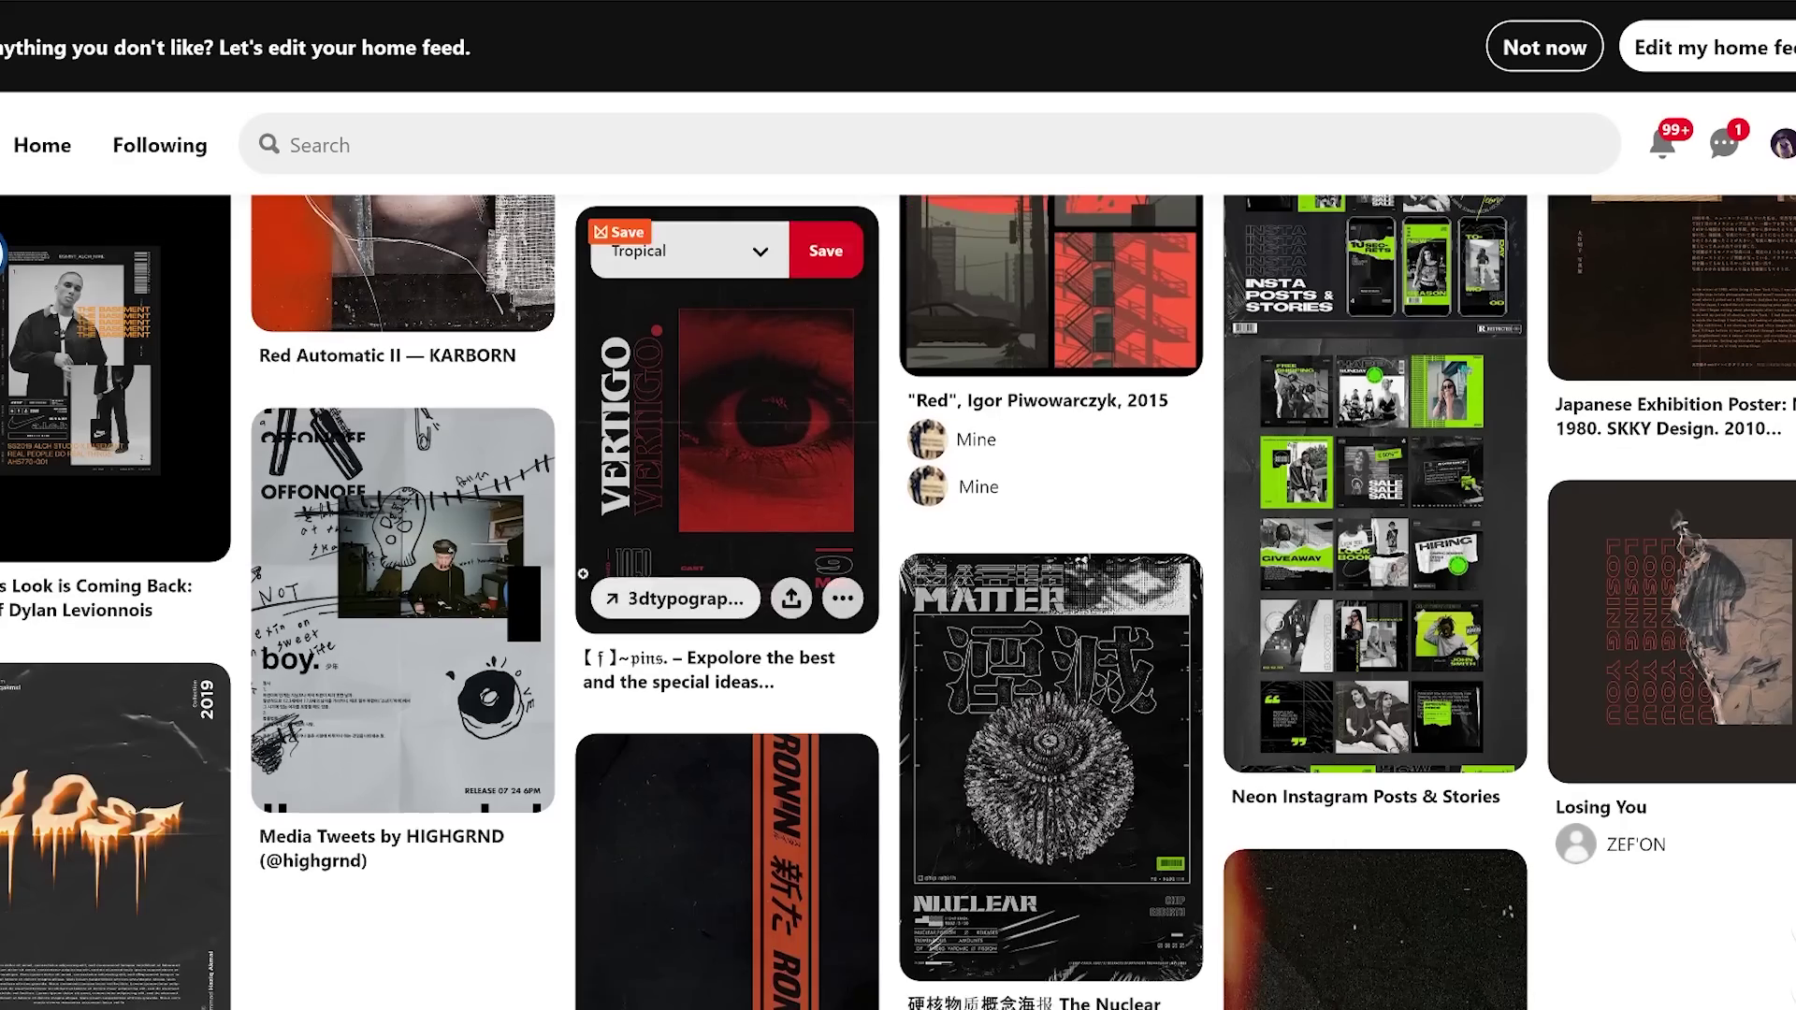
pyautogui.scroll(1, 507, 592)
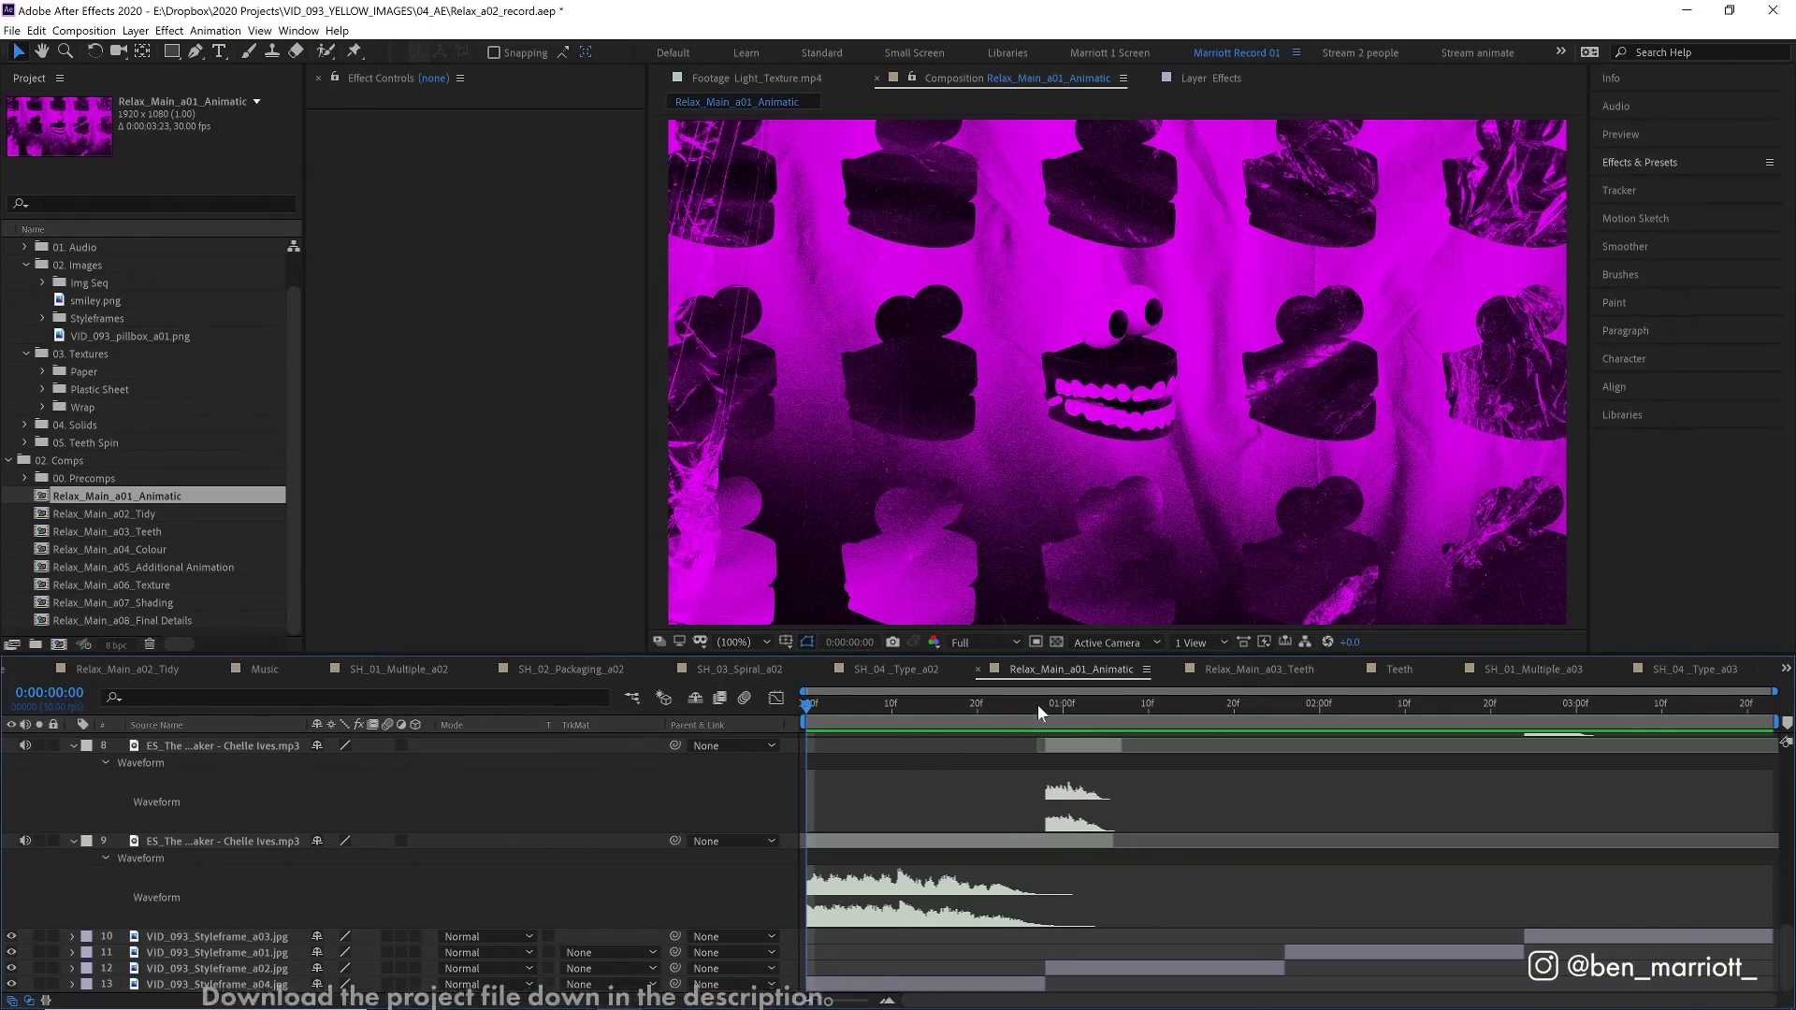
# Preview Relax_Main_a01_Animatic, then open Relax_Main_a02_Tidy and select its Music layer.
pyautogui.press('space')
pyautogui.press('space')
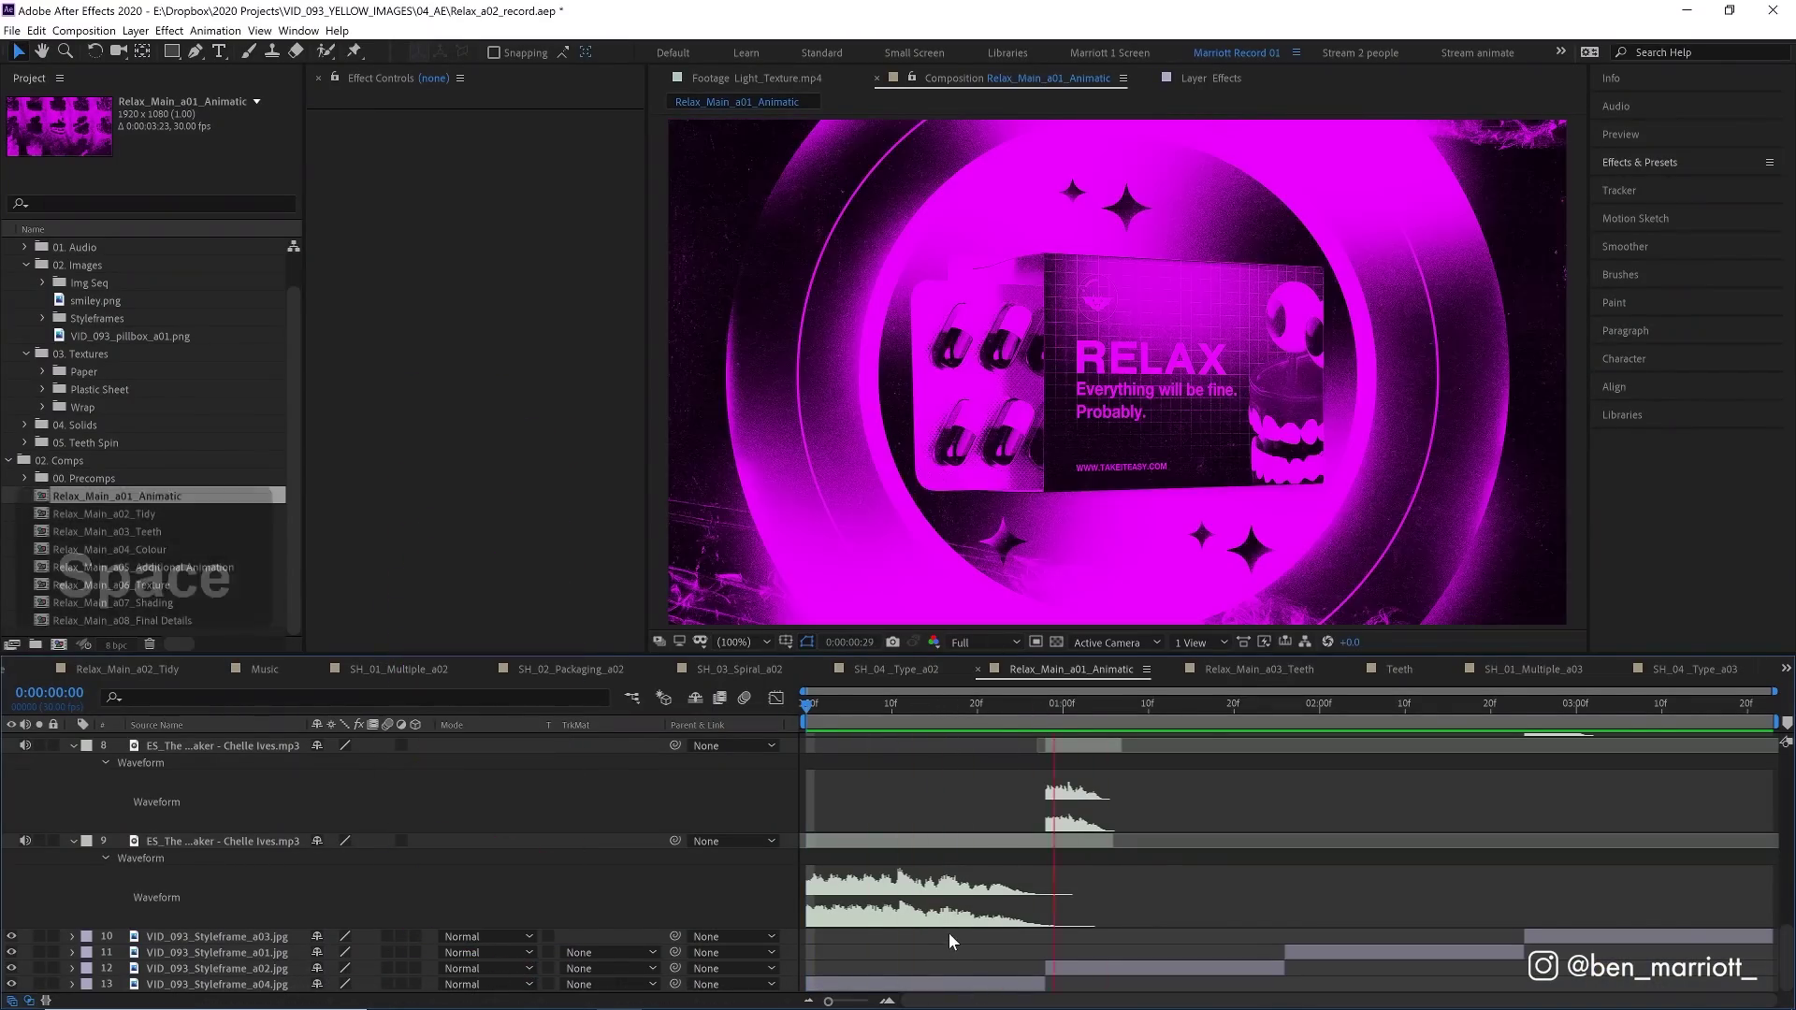
pyautogui.scroll(5, 978, 844)
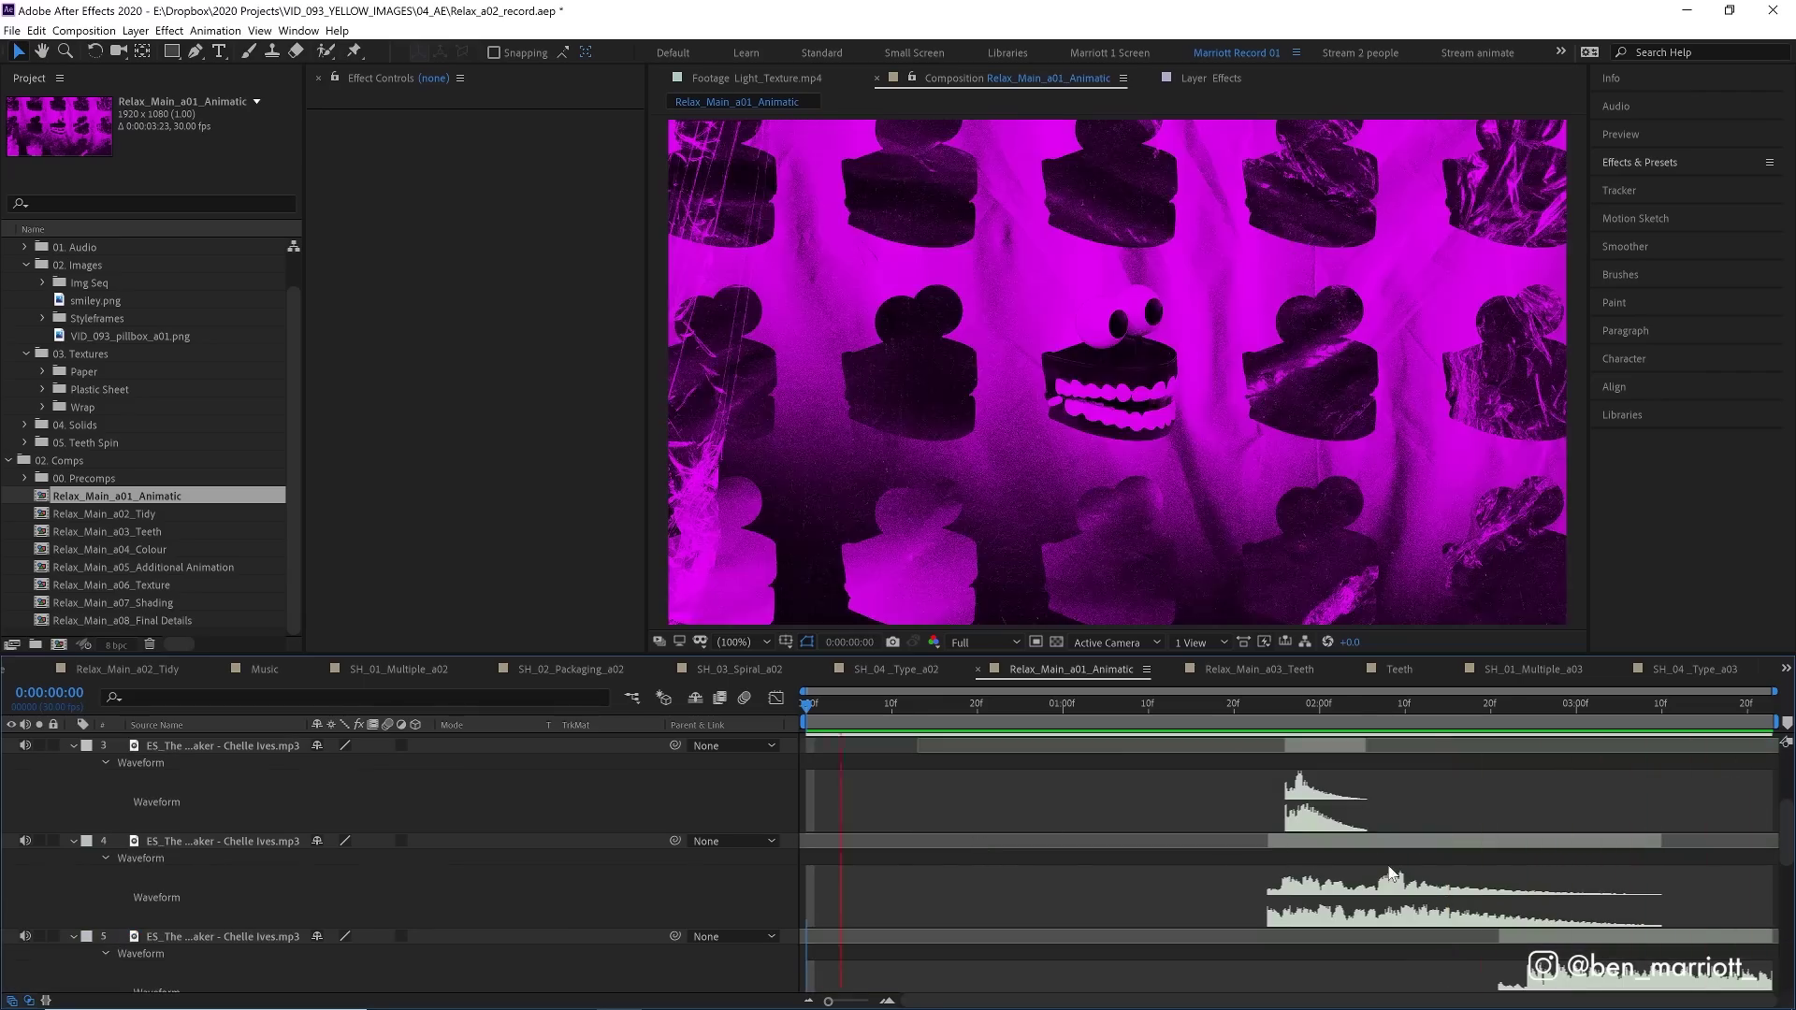
pyautogui.scroll(1, 1390, 871)
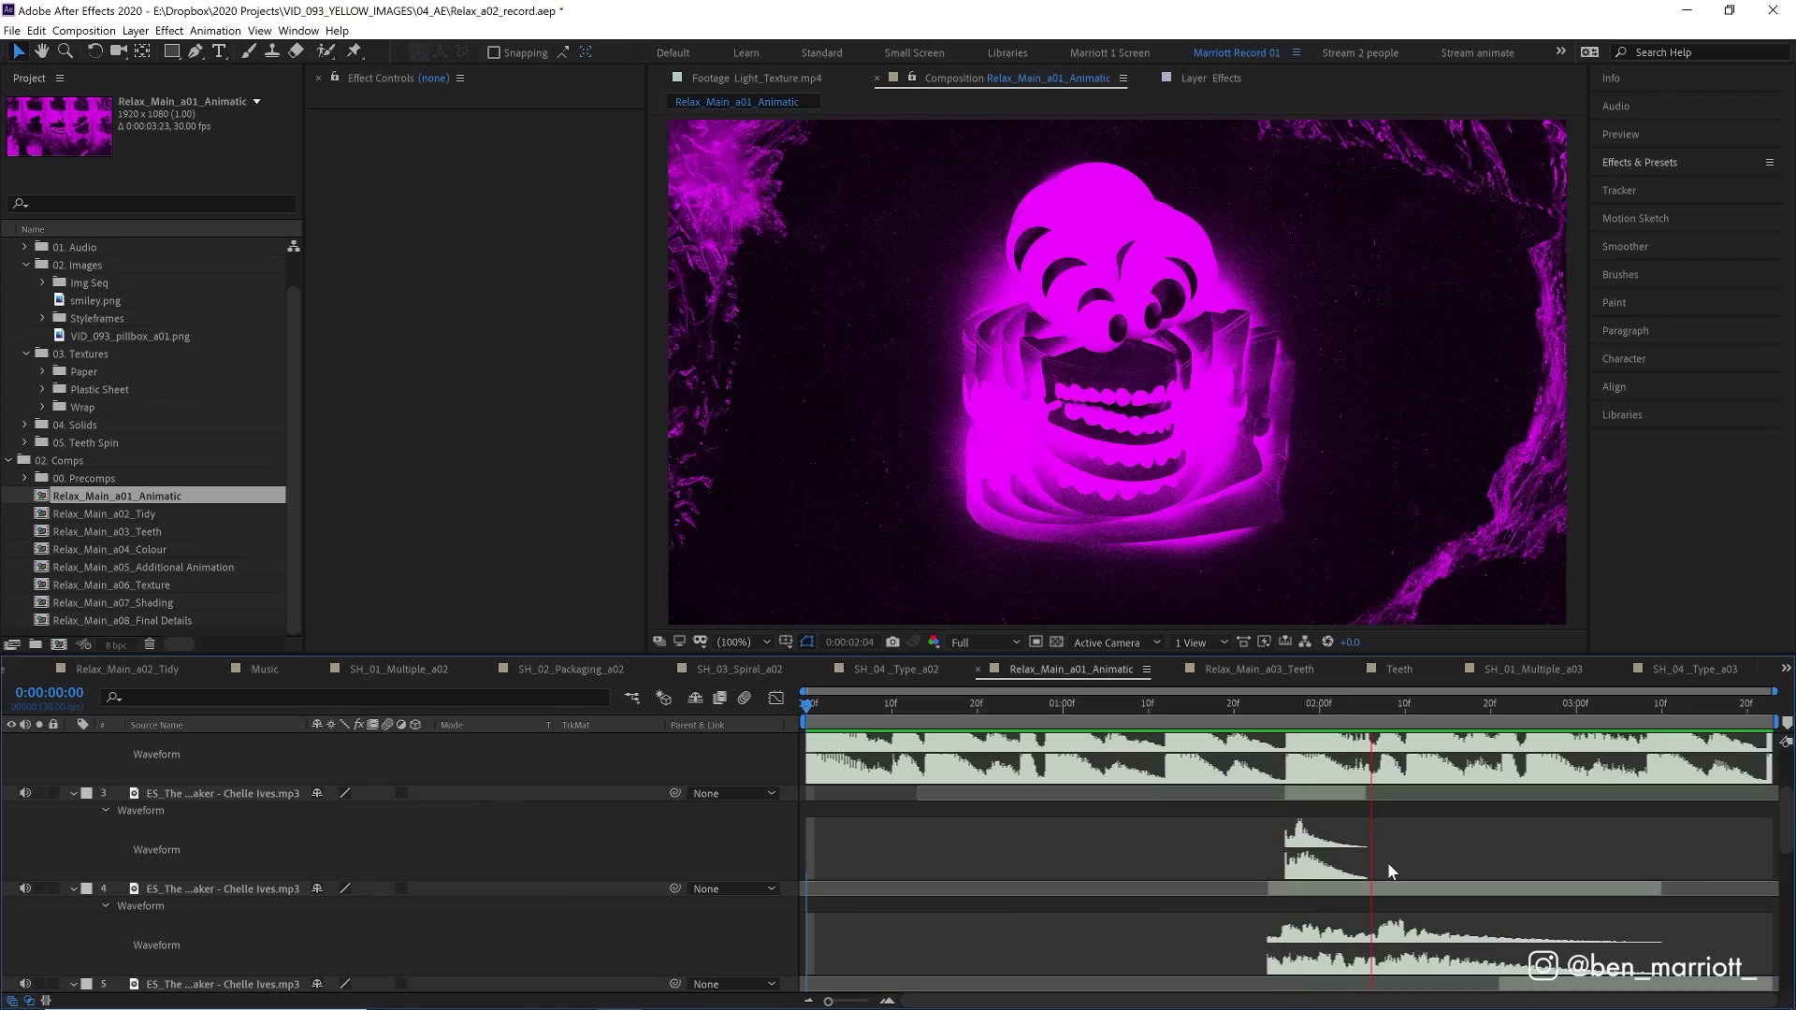
pyautogui.scroll(-2, 1390, 871)
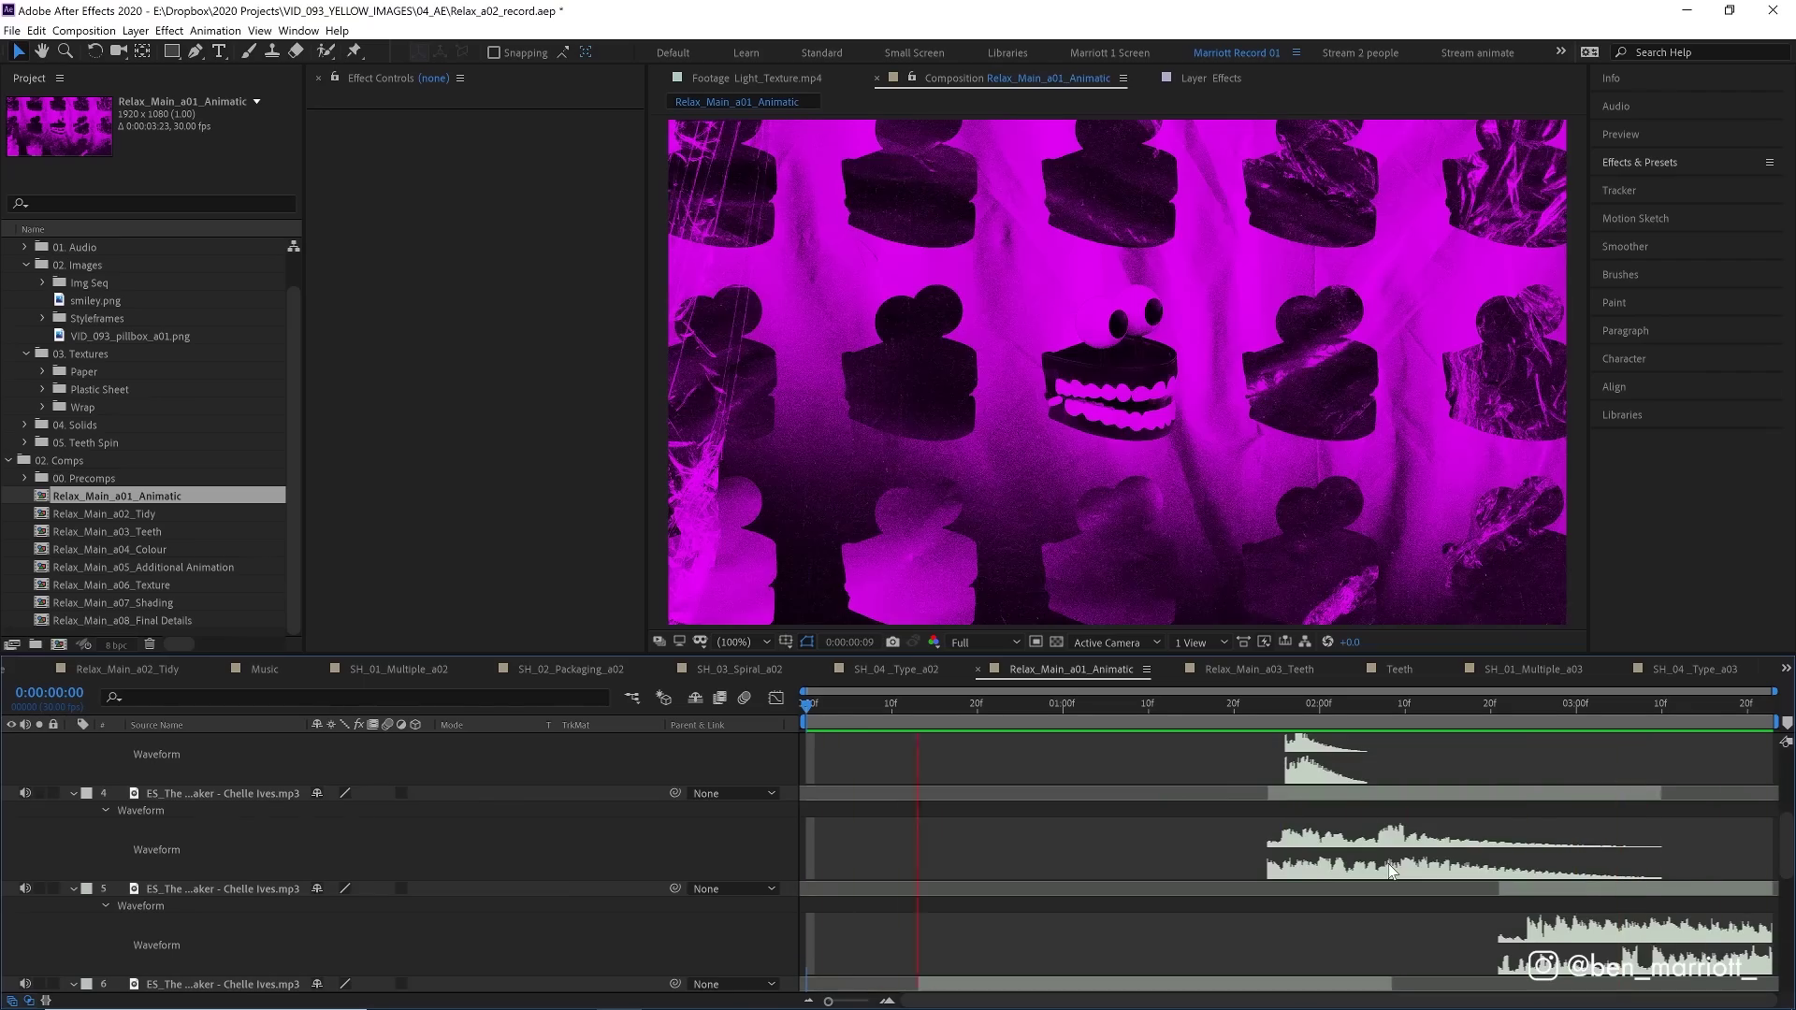
pyautogui.press('space')
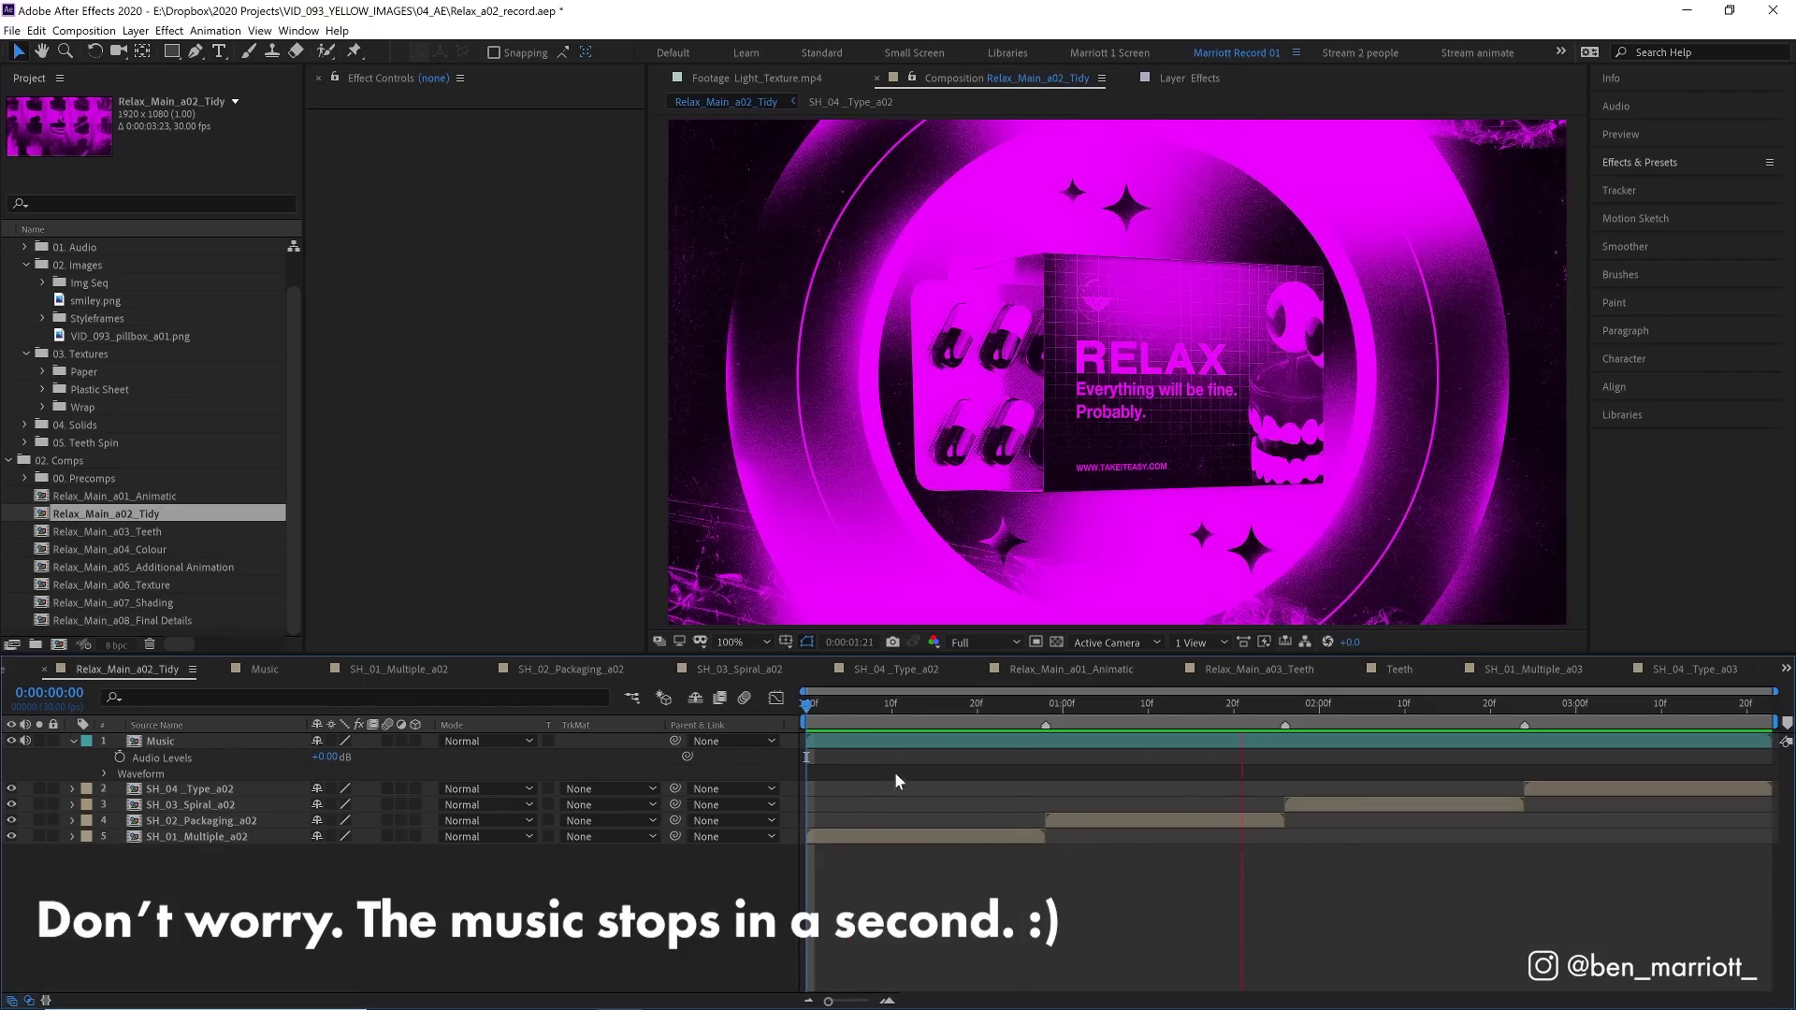
pyautogui.click(891, 743)
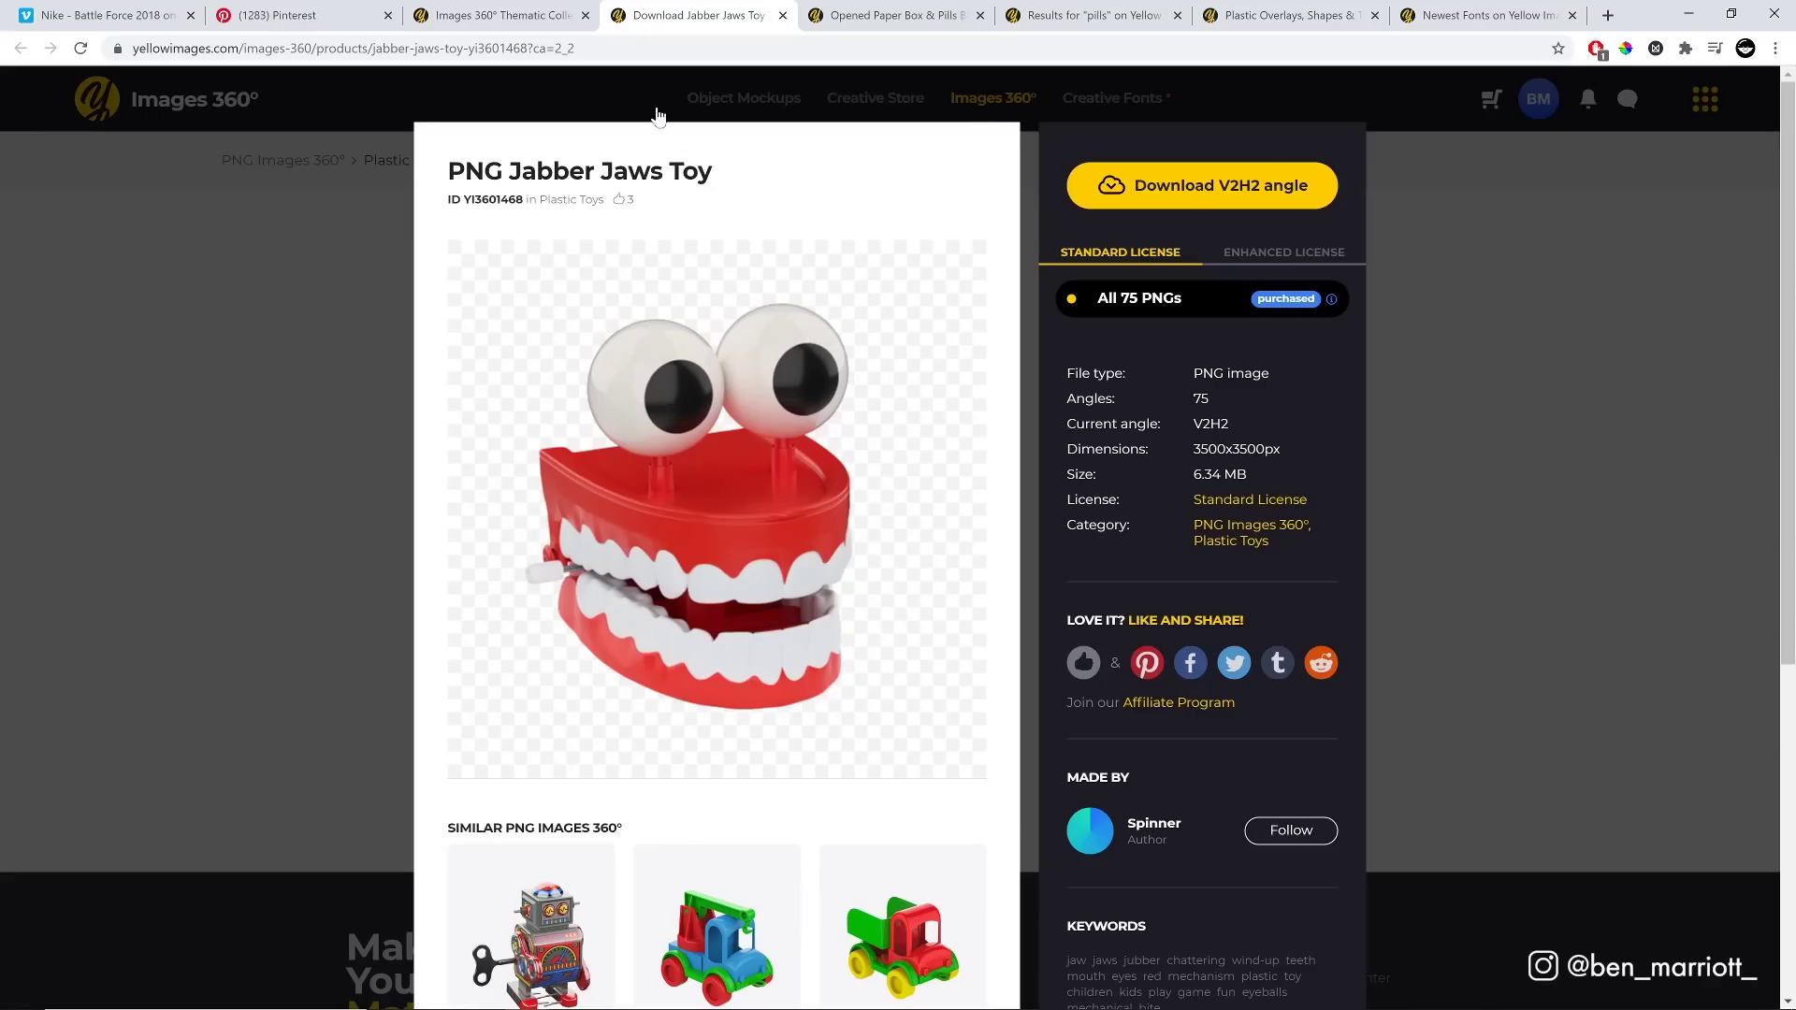
# Browse the thematic collections page, then rotate the Jabber Jaws toy's 360° preview.
pyautogui.click(534, 23)
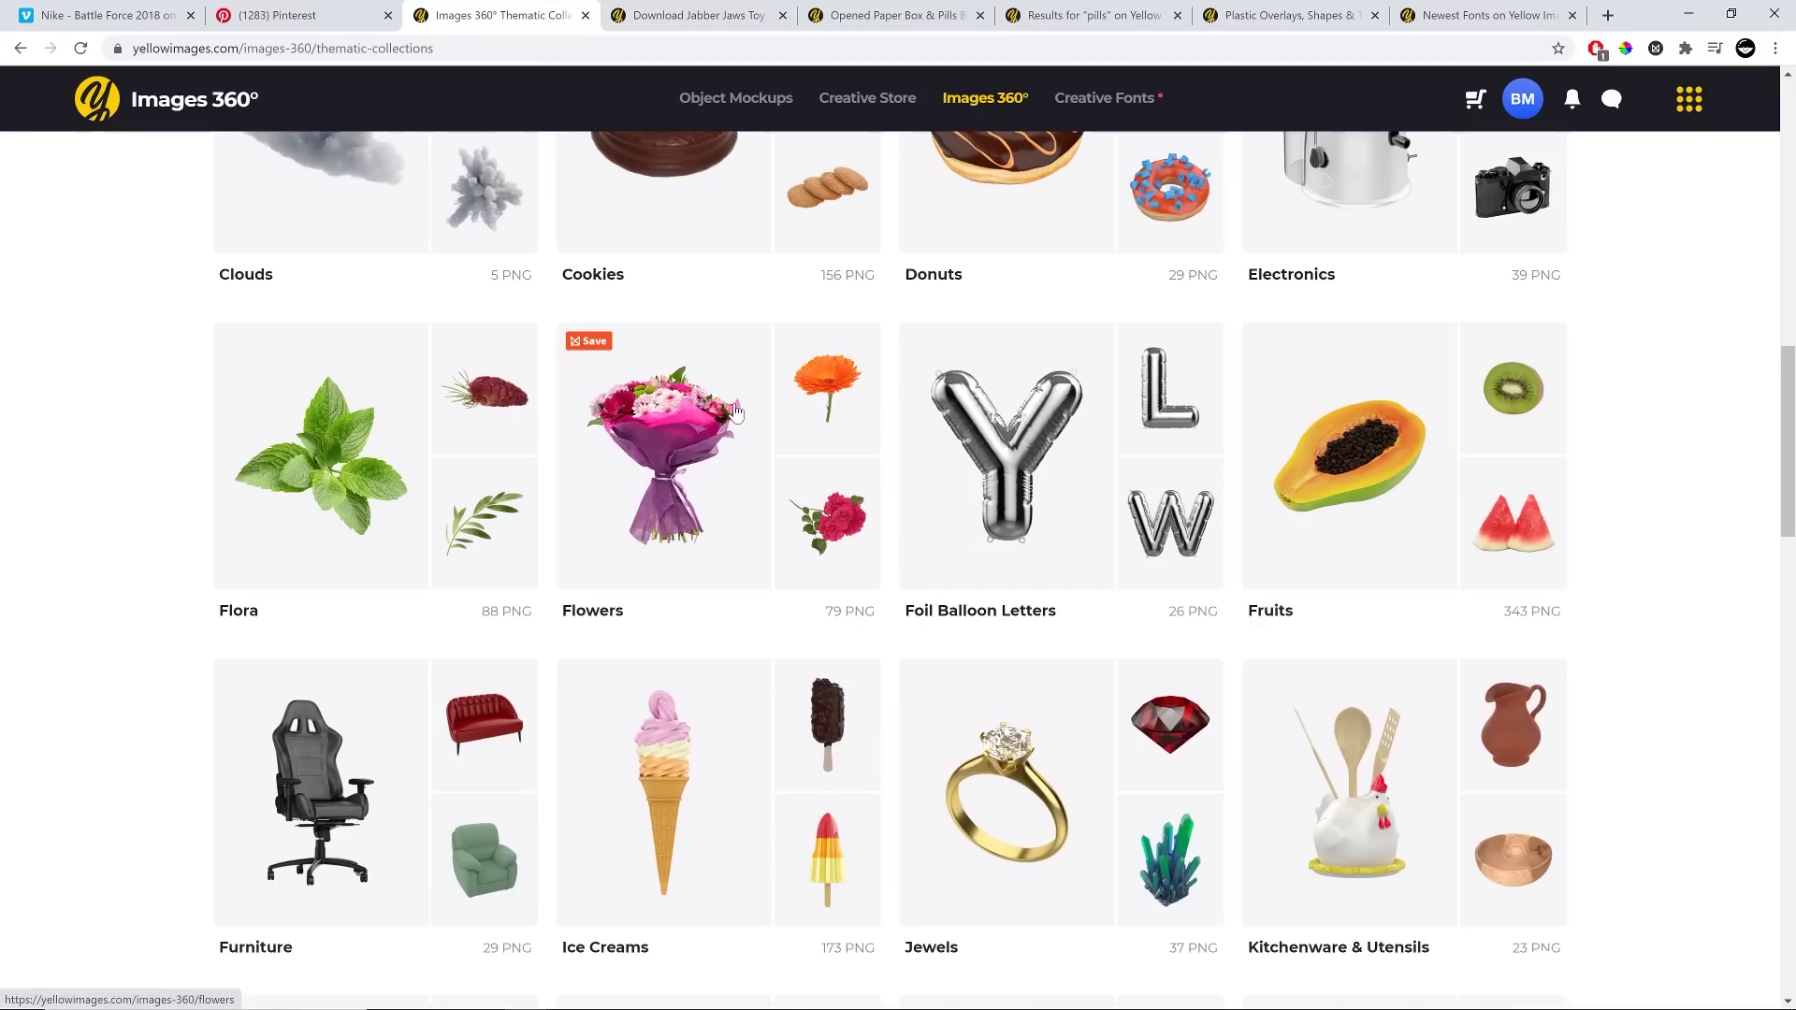
pyautogui.scroll(-1, 736, 413)
pyautogui.scroll(-2, 736, 412)
pyautogui.scroll(2, 736, 413)
pyautogui.scroll(1, 793, 363)
pyautogui.click(697, 15)
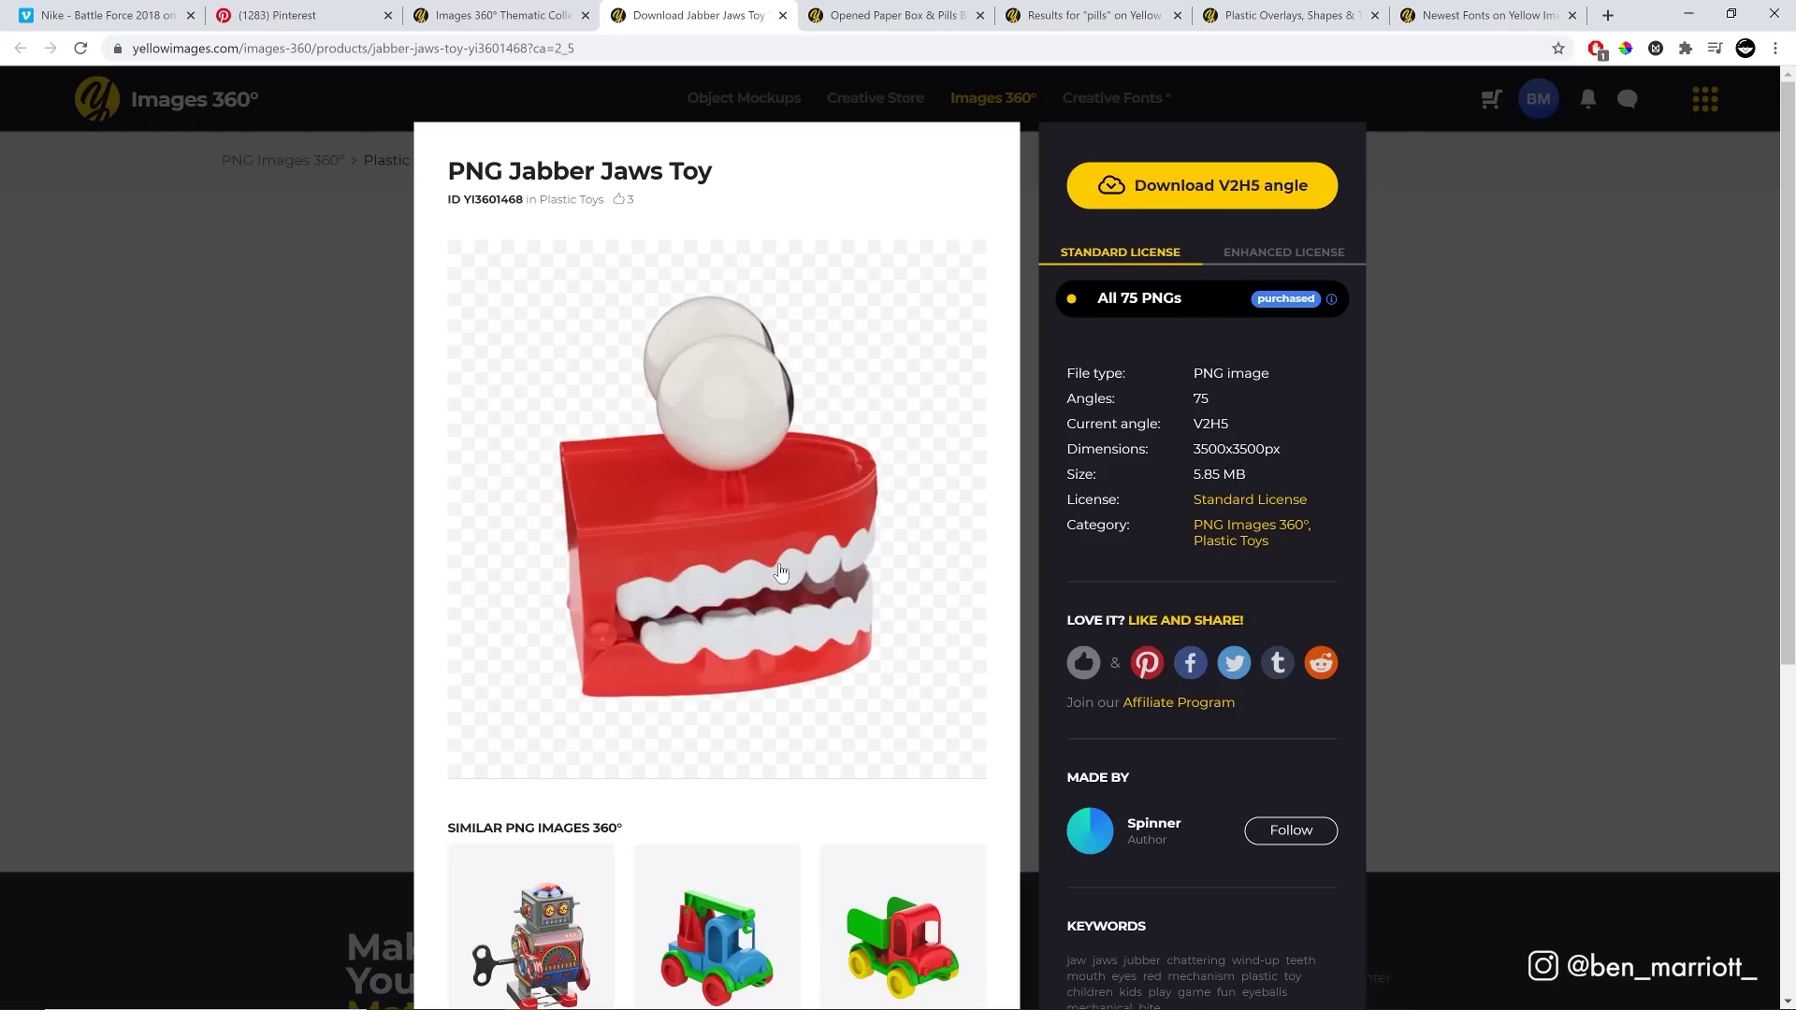
pyautogui.moveTo(781, 571); pyautogui.dragTo(724, 559)
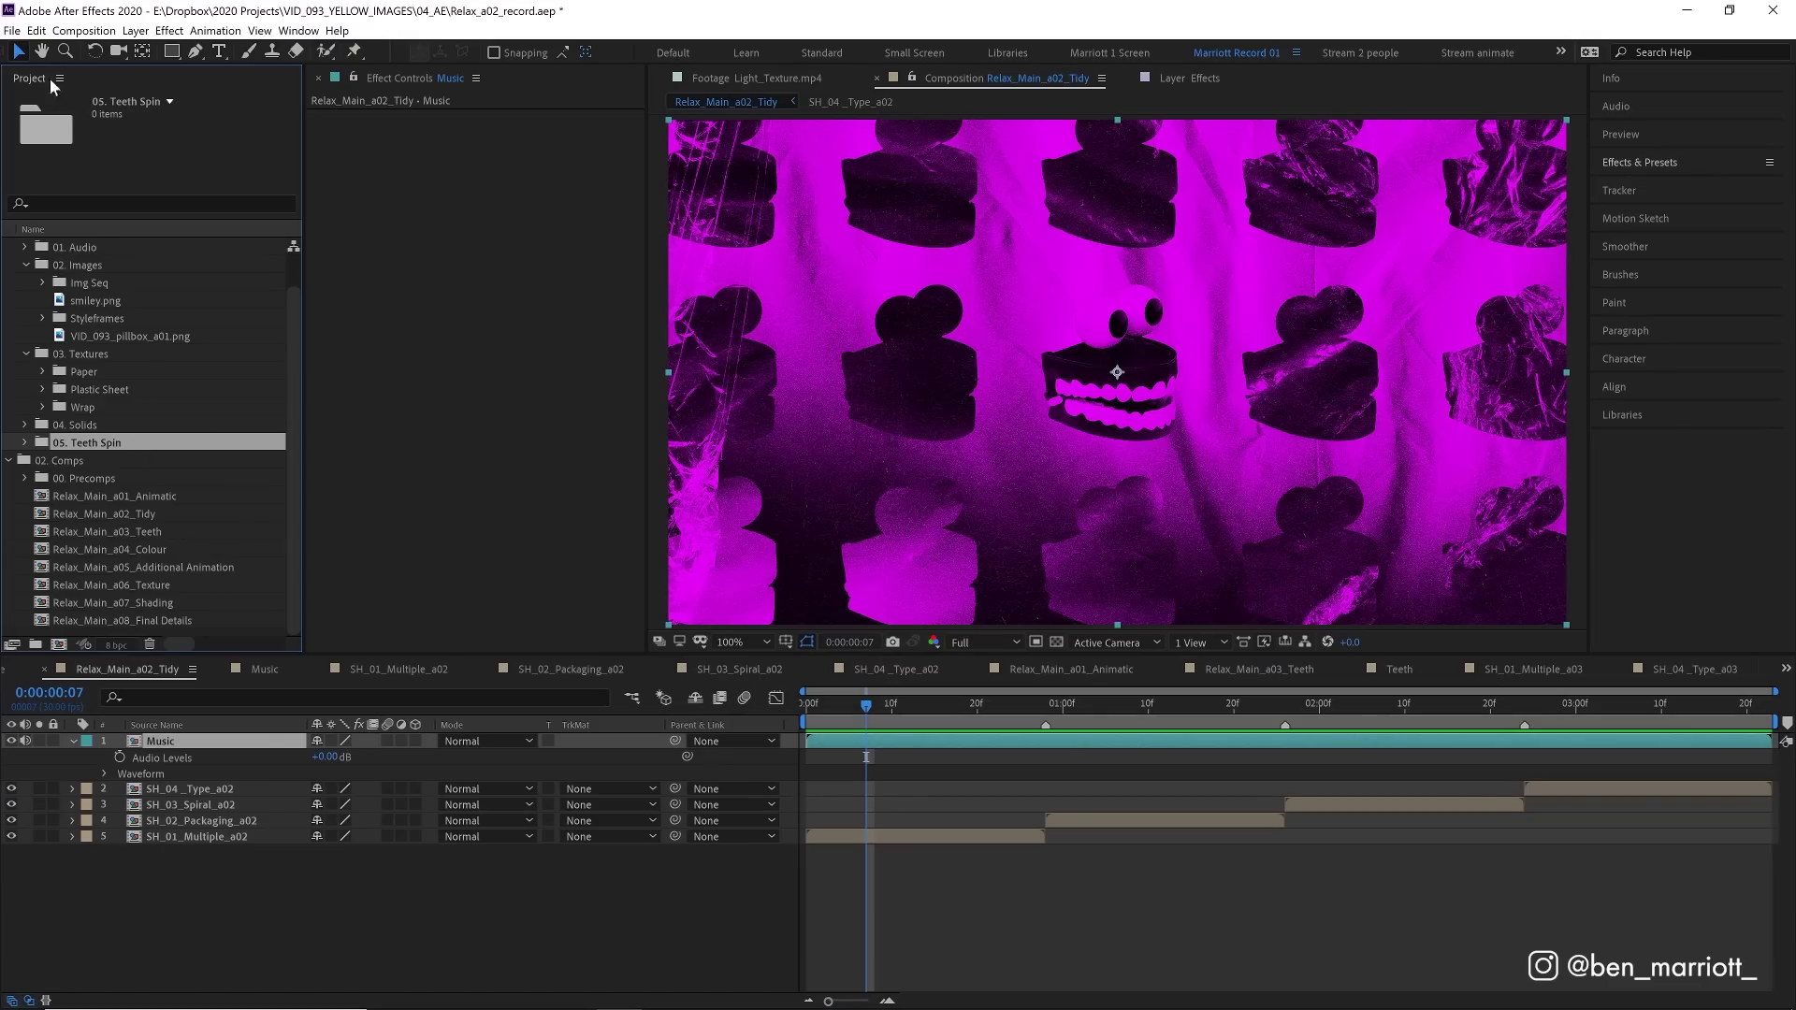
# Import the 05_JAW PNG frames as a PNG sequence with a new yi3601468-v02h composition.
pyautogui.click(13, 30)
pyautogui.moveTo(56, 248)
pyautogui.click(309, 248)
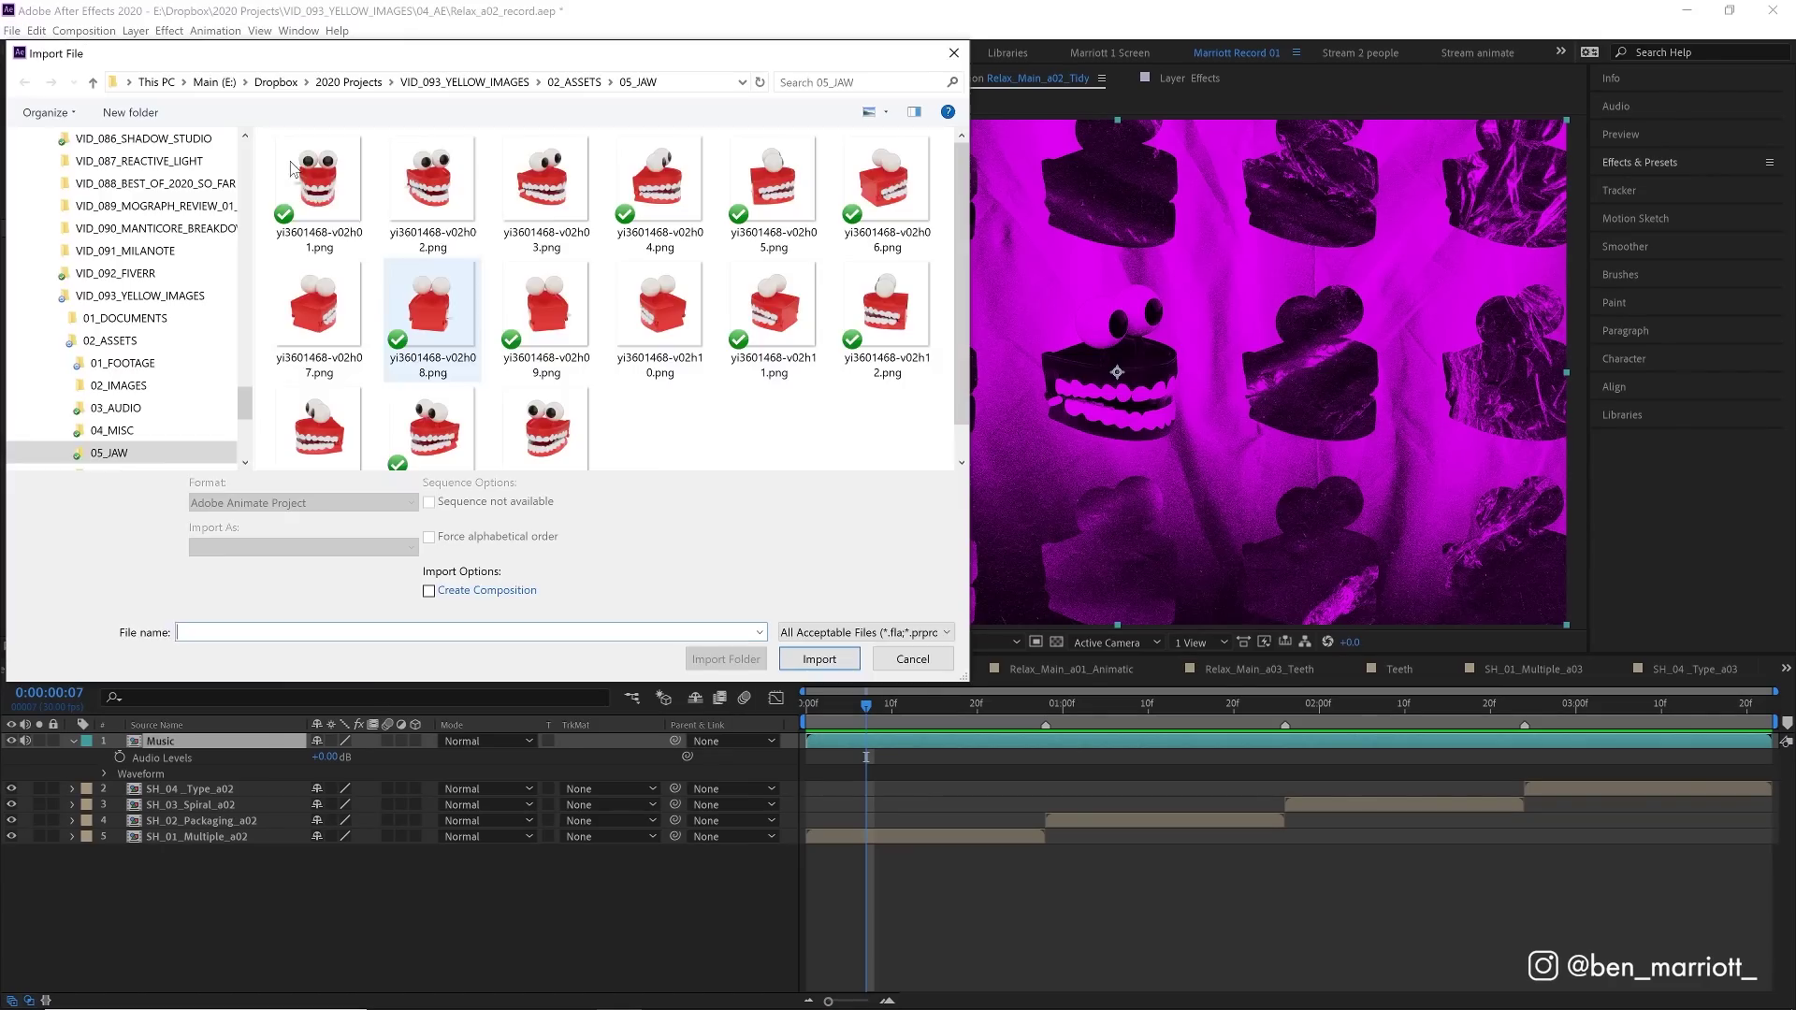
pyautogui.click(324, 207)
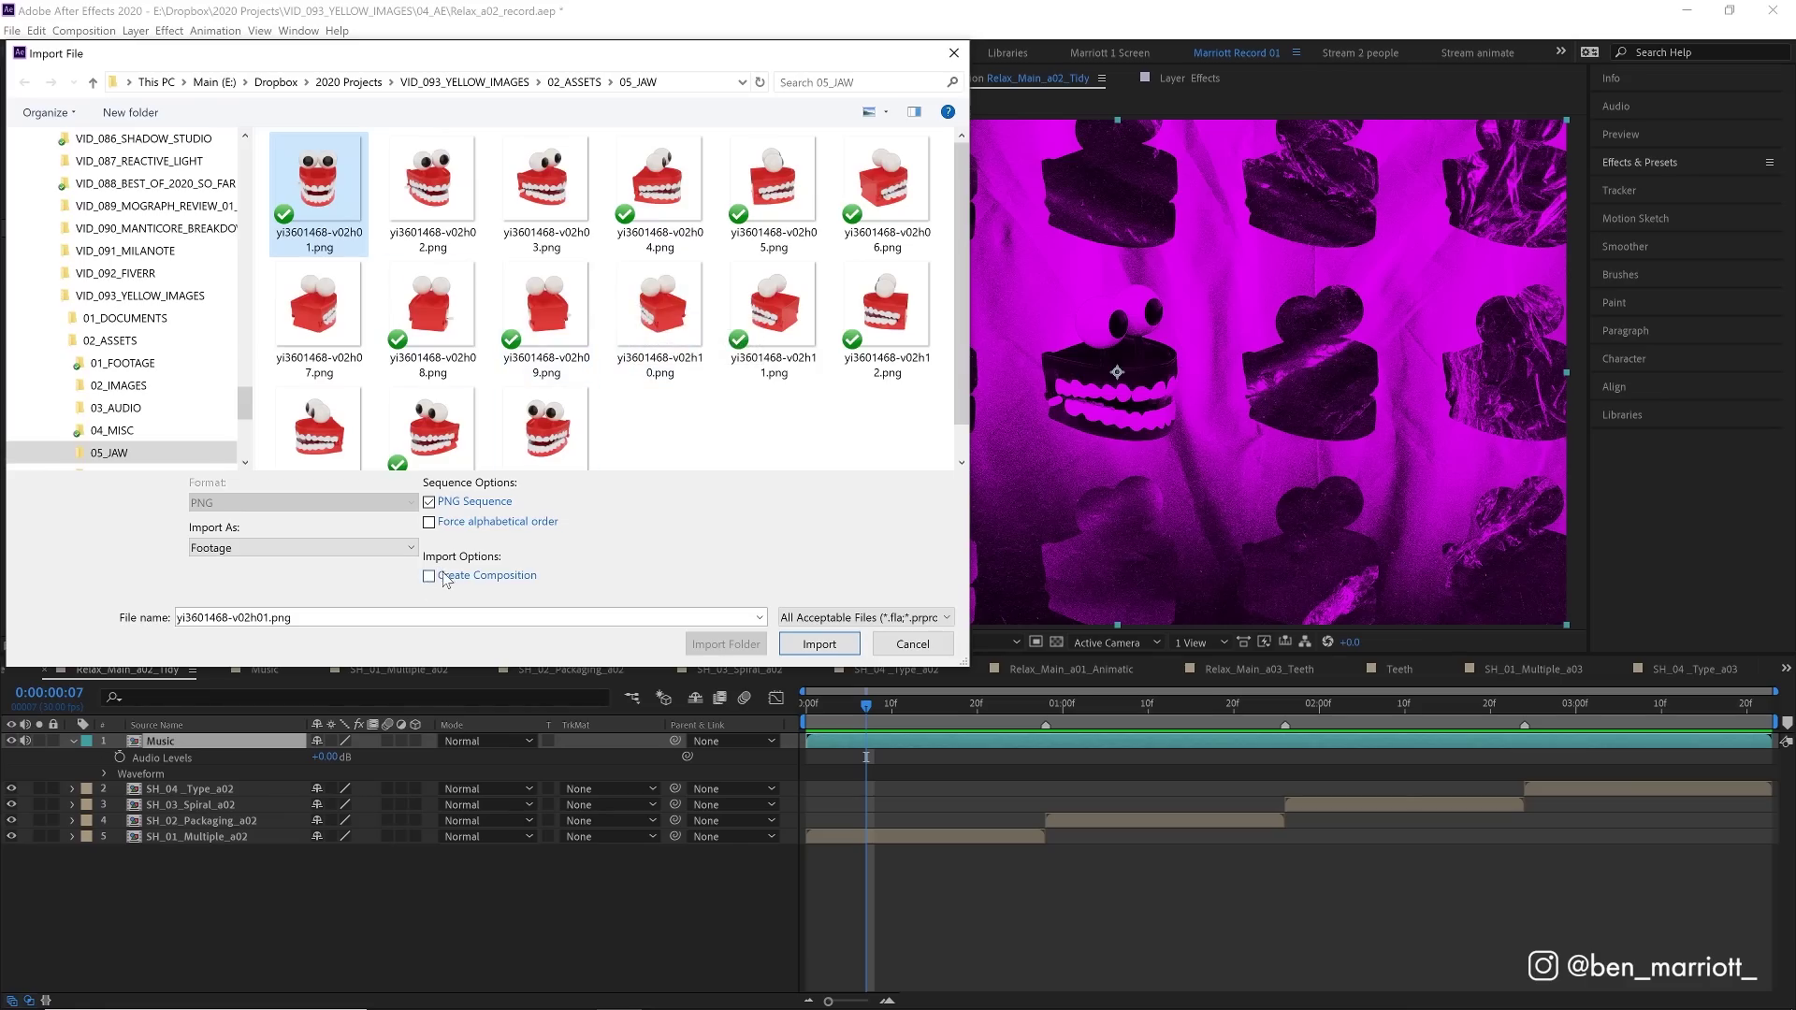
pyautogui.click(429, 576)
pyautogui.click(819, 644)
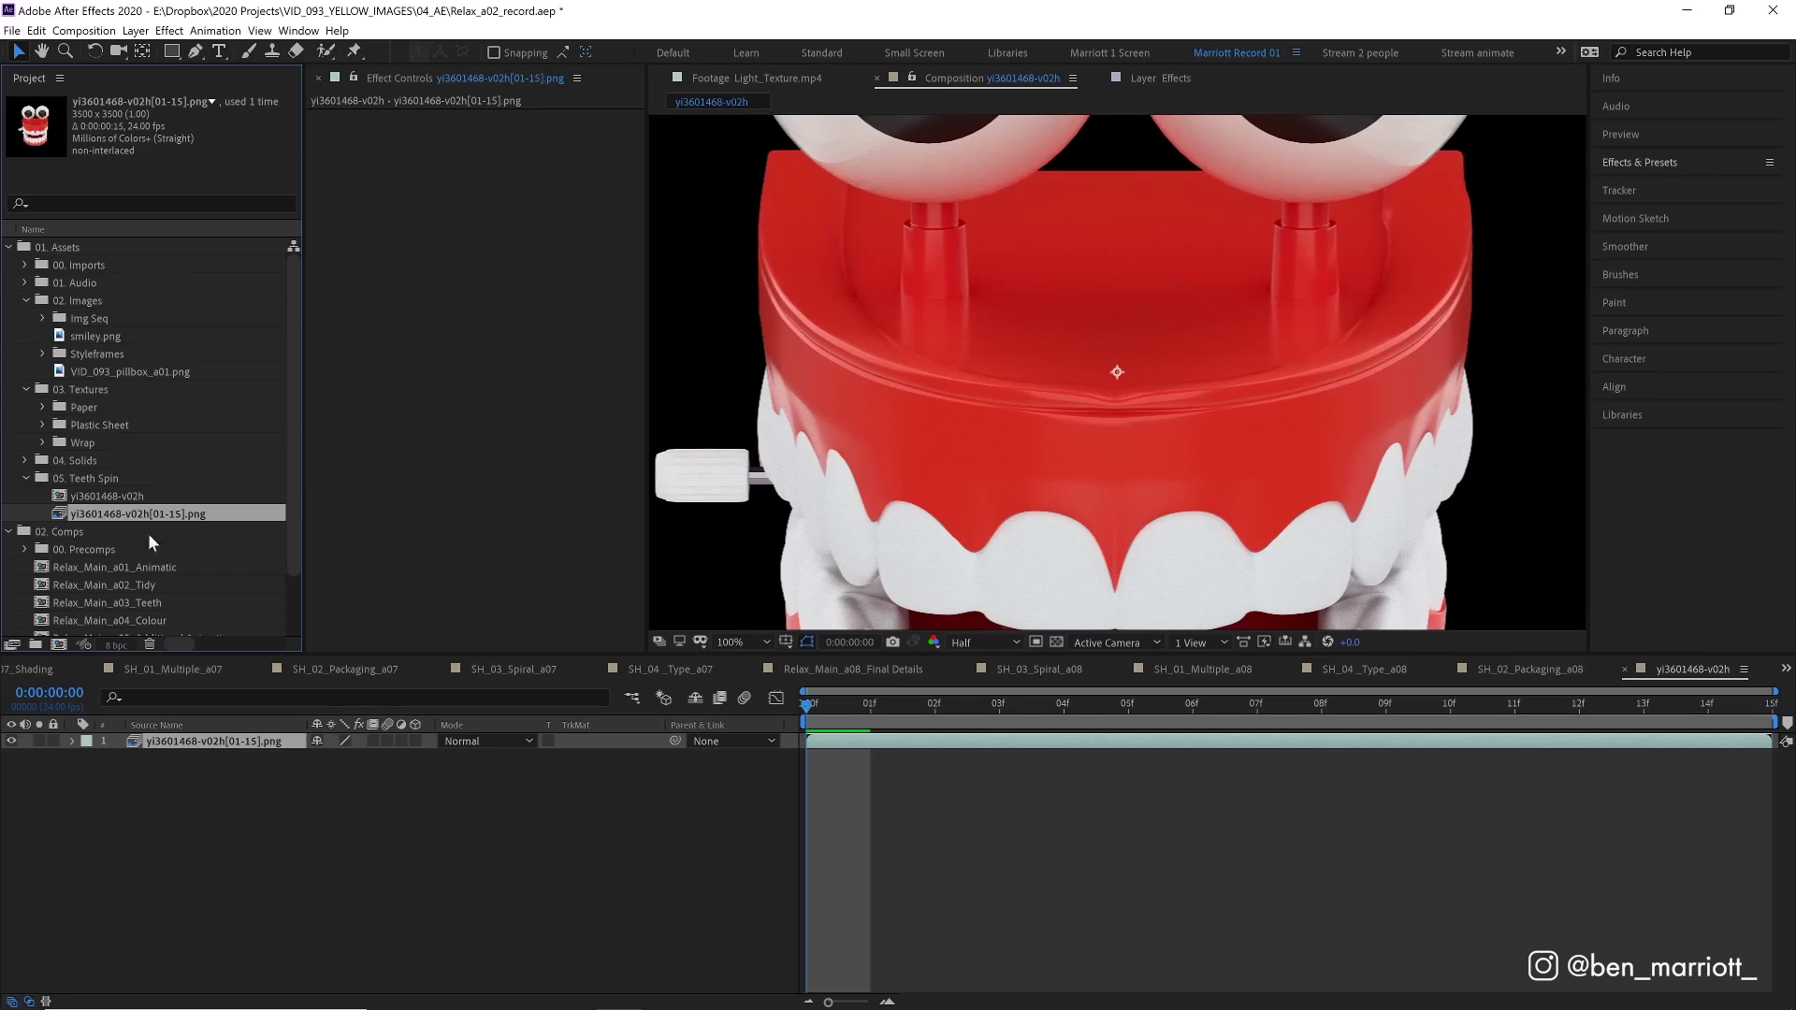
# Open the jaw image sequence footage and play it through.
pyautogui.doubleClick(223, 514)
pyautogui.press('space')
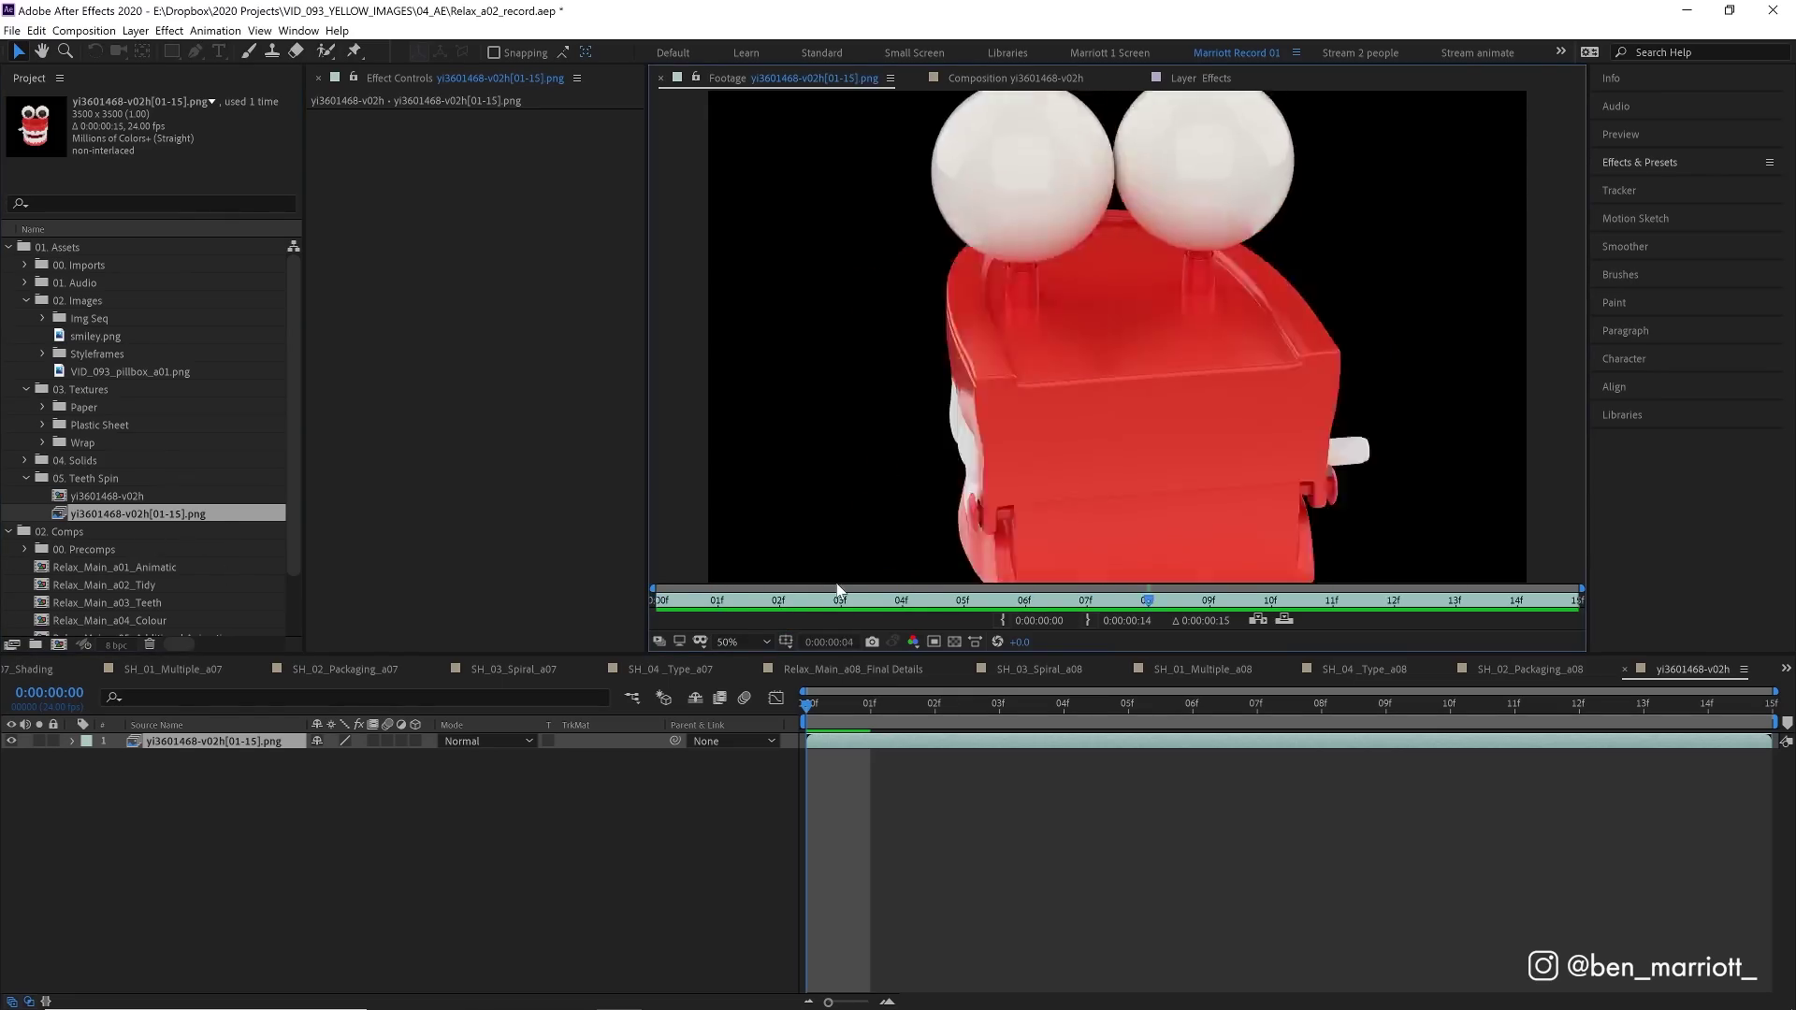
pyautogui.press('space')
# Interpret the jaw footage to assume a frame rate of 15 fps.
pyautogui.rightClick(277, 513)
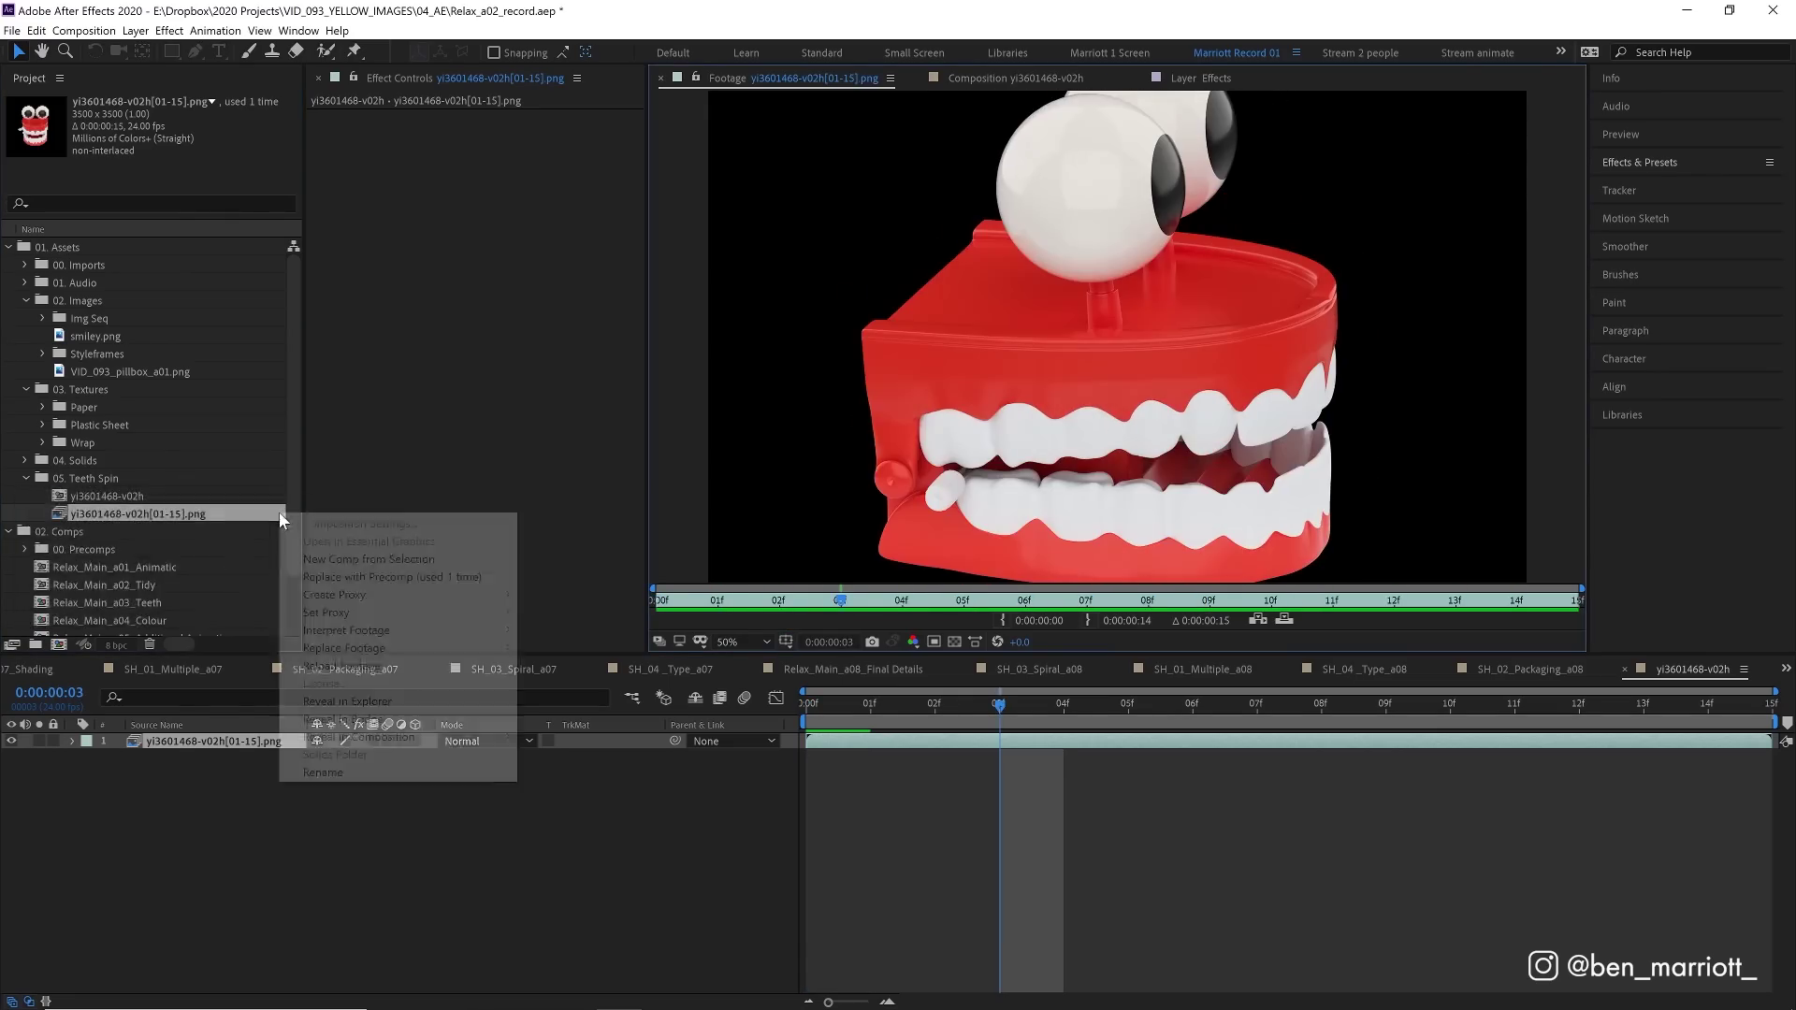
pyautogui.moveTo(412, 632)
pyautogui.click(575, 631)
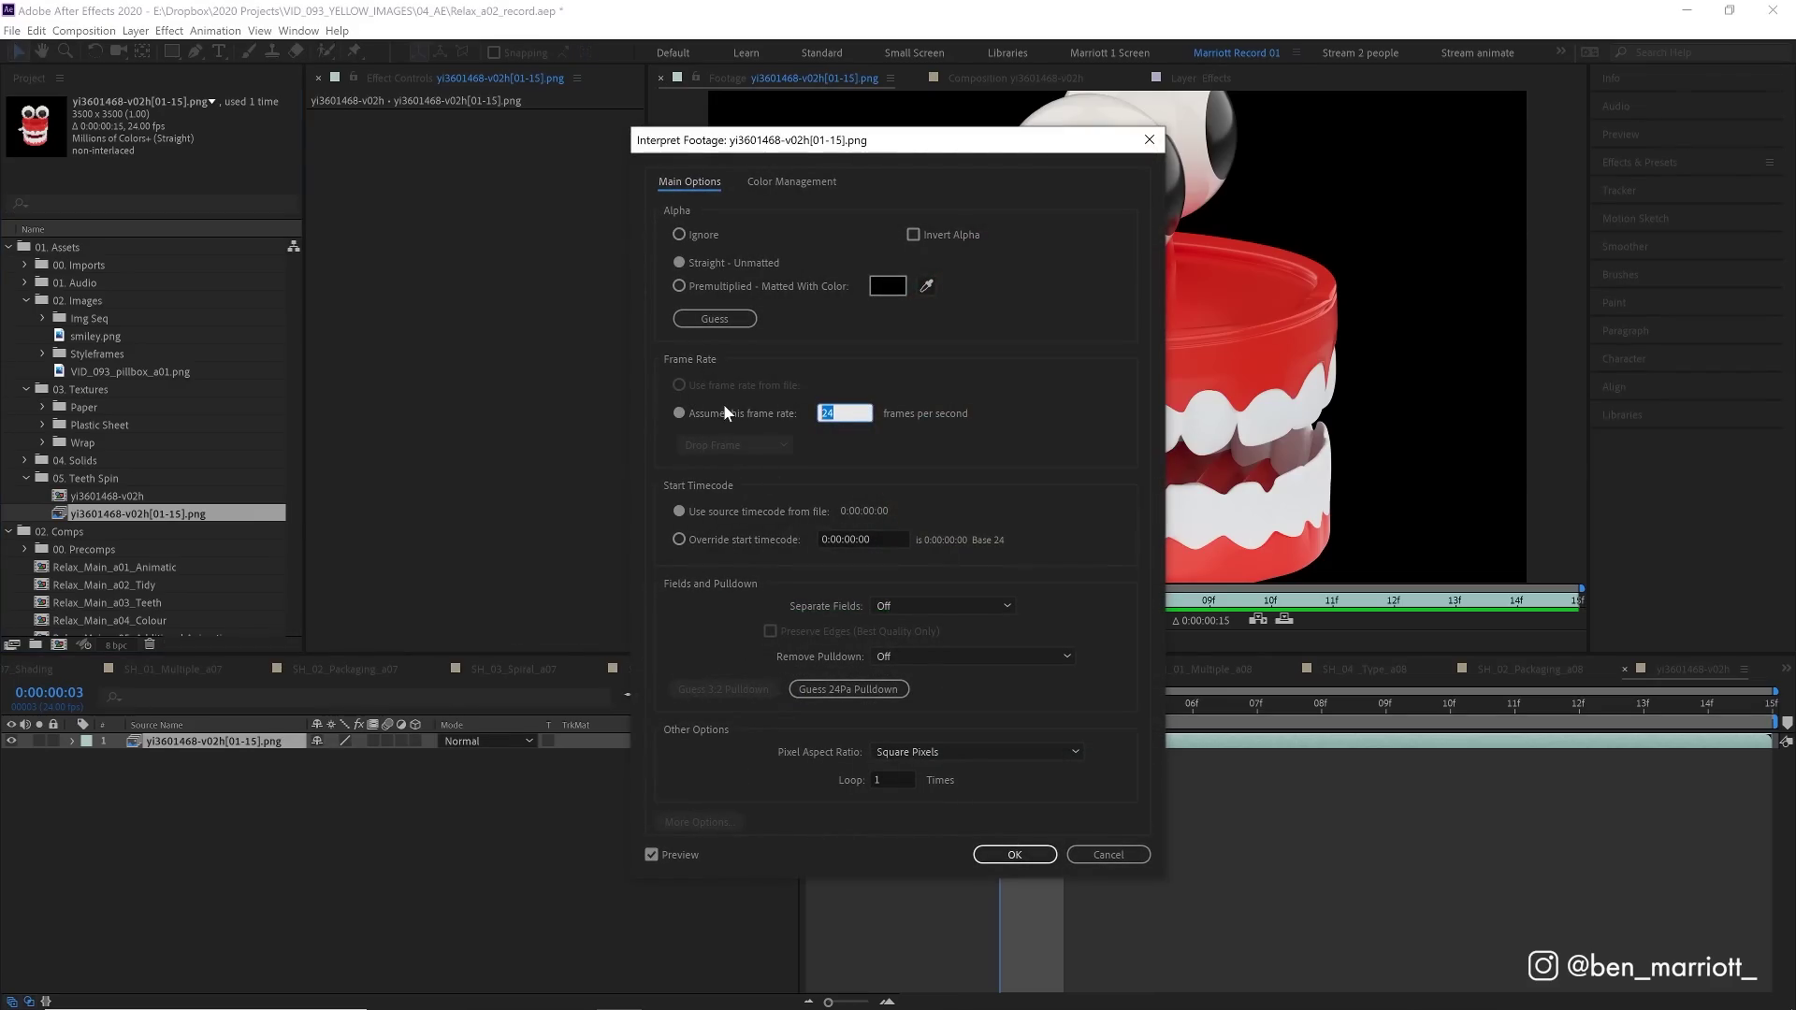
pyautogui.write('15')
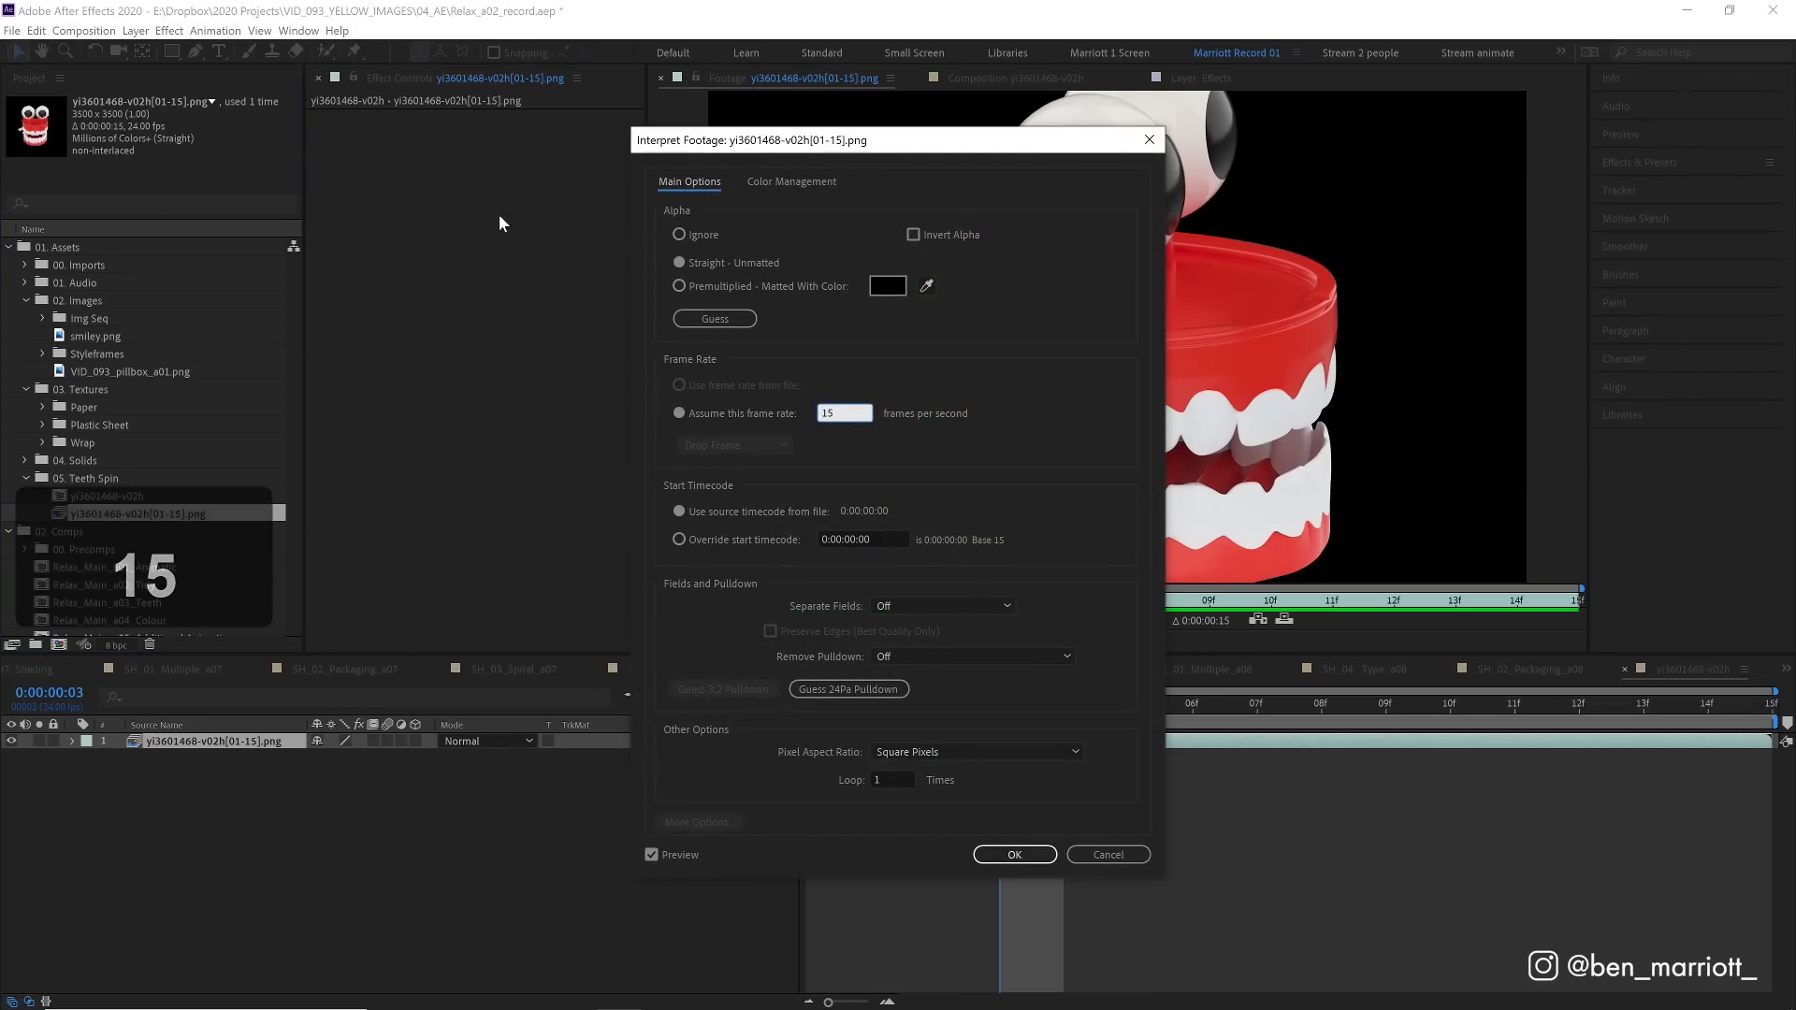
pyautogui.click(1004, 855)
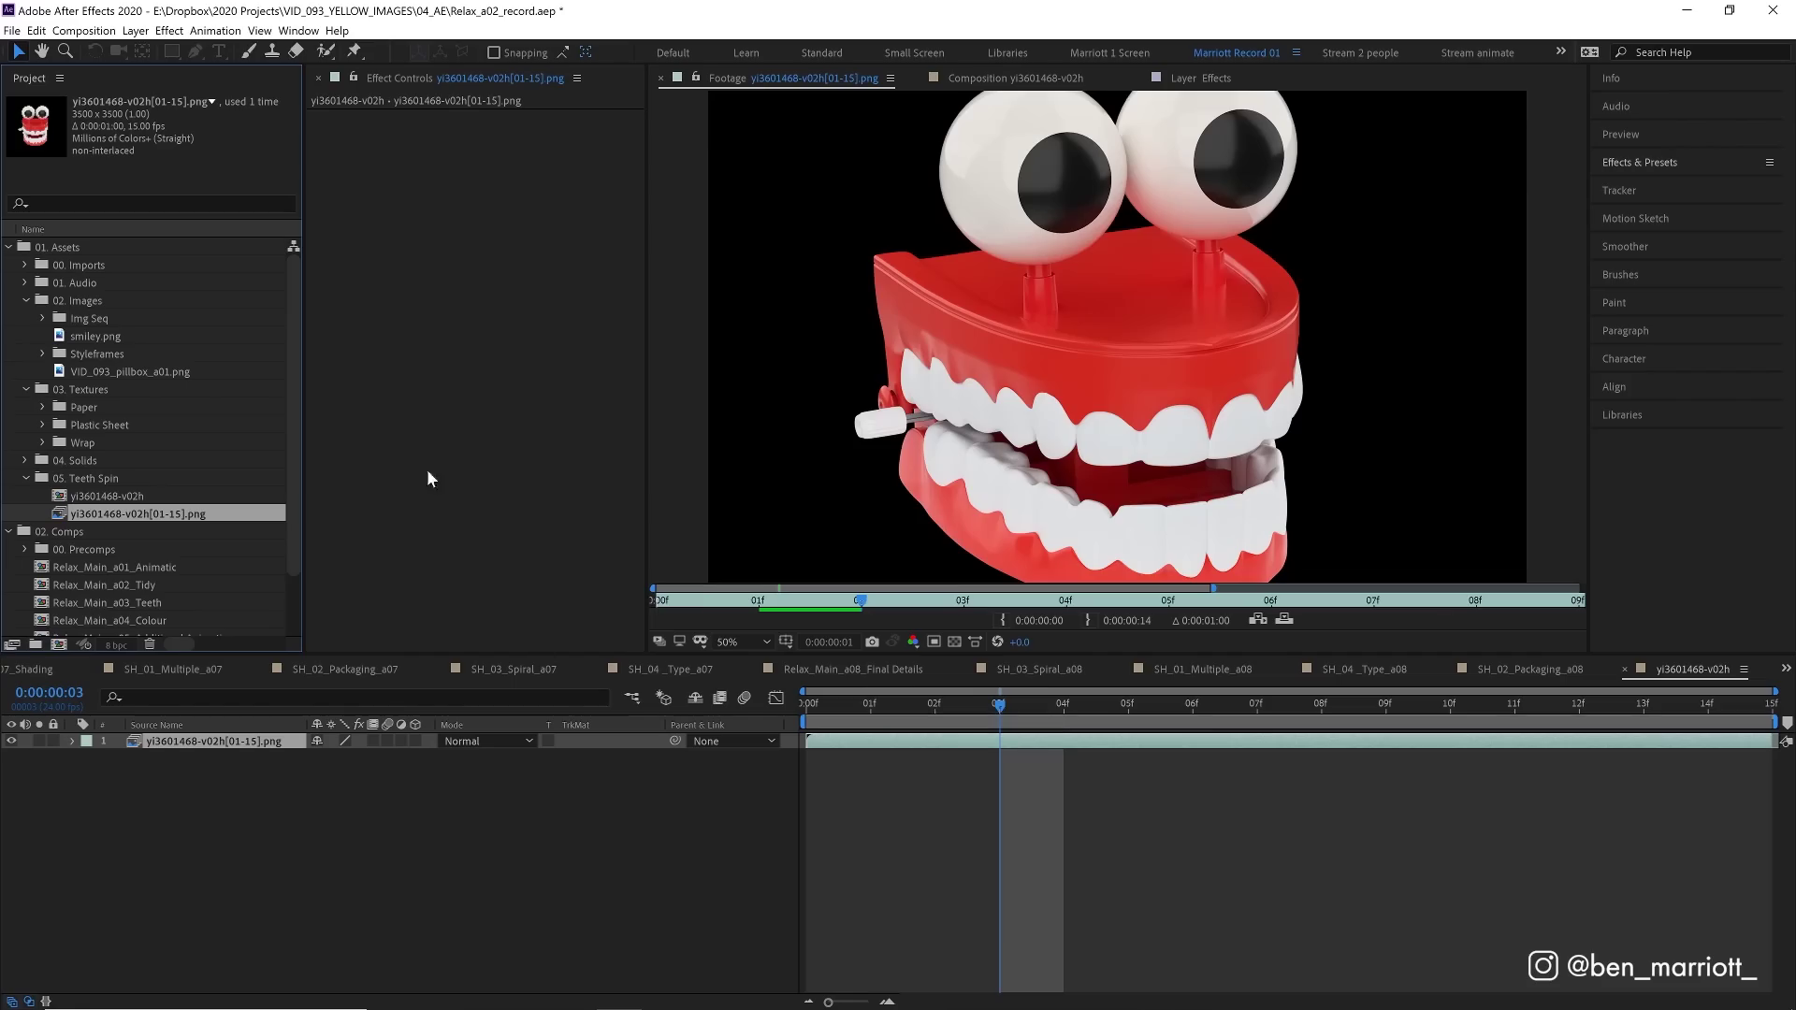
# Rename the jaw composition to 'Teeth Spin'.
pyautogui.click(188, 496)
pyautogui.press('Return')
pyautogui.write('Teeth Spin')
pyautogui.press('Return')
# Add Teeth Spin to SH_04_Type_a02, scale it to 54%, and preview the shot.
pyautogui.scroll(-1, 177, 516)
pyautogui.doubleClick(172, 529)
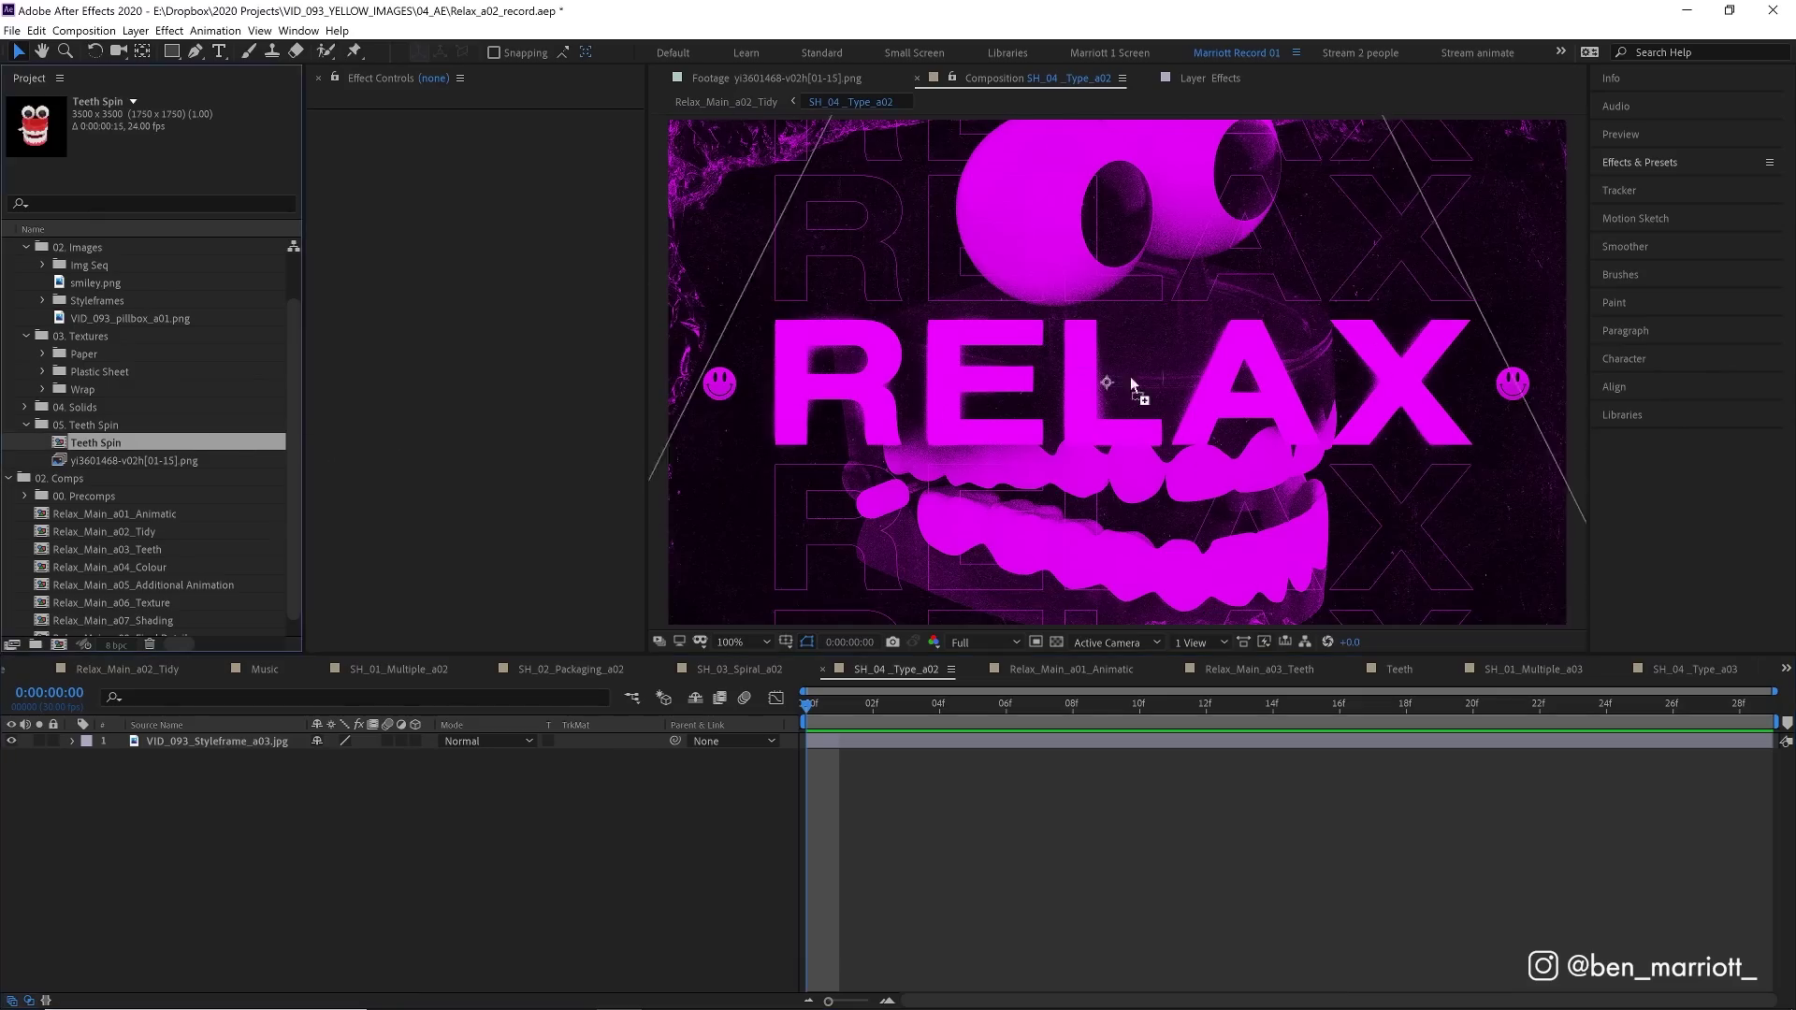
pyautogui.moveTo(1130, 376); pyautogui.dragTo(1137, 496)
pyautogui.press(',')
pyautogui.press('s')
pyautogui.moveTo(367, 756); pyautogui.dragTo(351, 756)
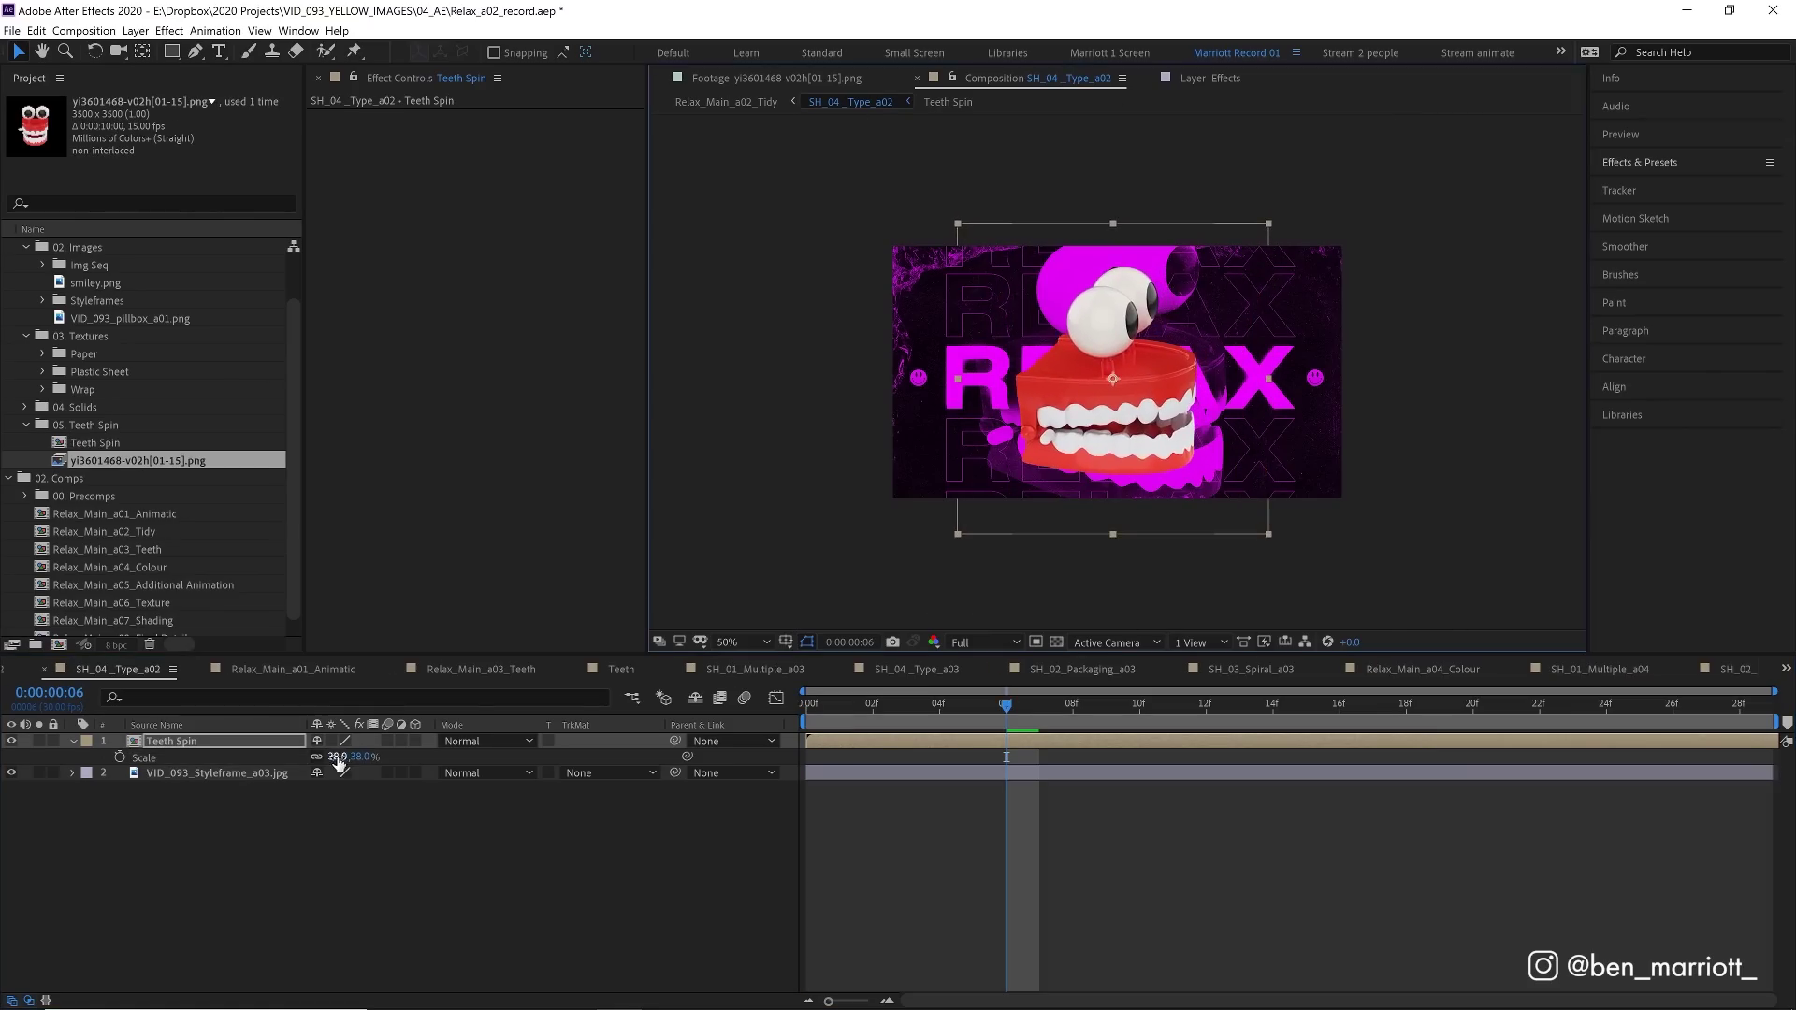
pyautogui.moveTo(338, 756); pyautogui.dragTo(354, 756)
pyautogui.press('space')
pyautogui.press('space')
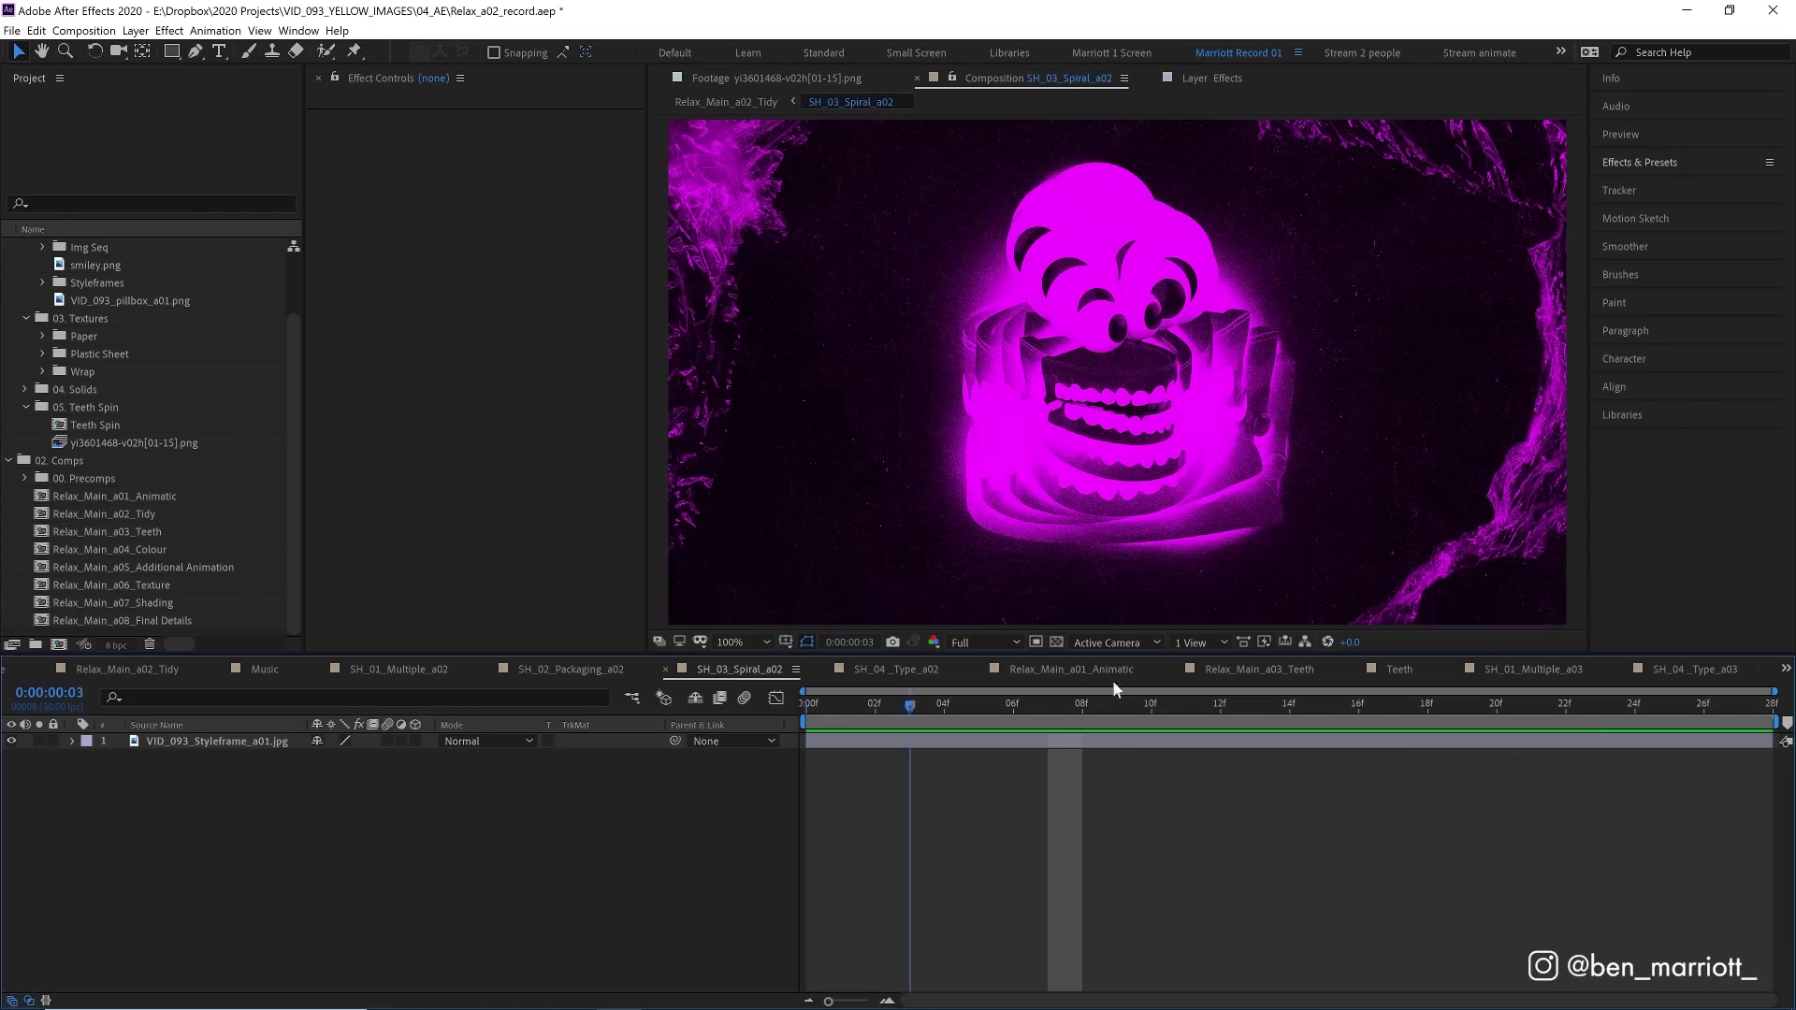
# At frame 08, drag all fifteen jaw frame images into SH_03_Spiral_a02.
pyautogui.click(1090, 703)
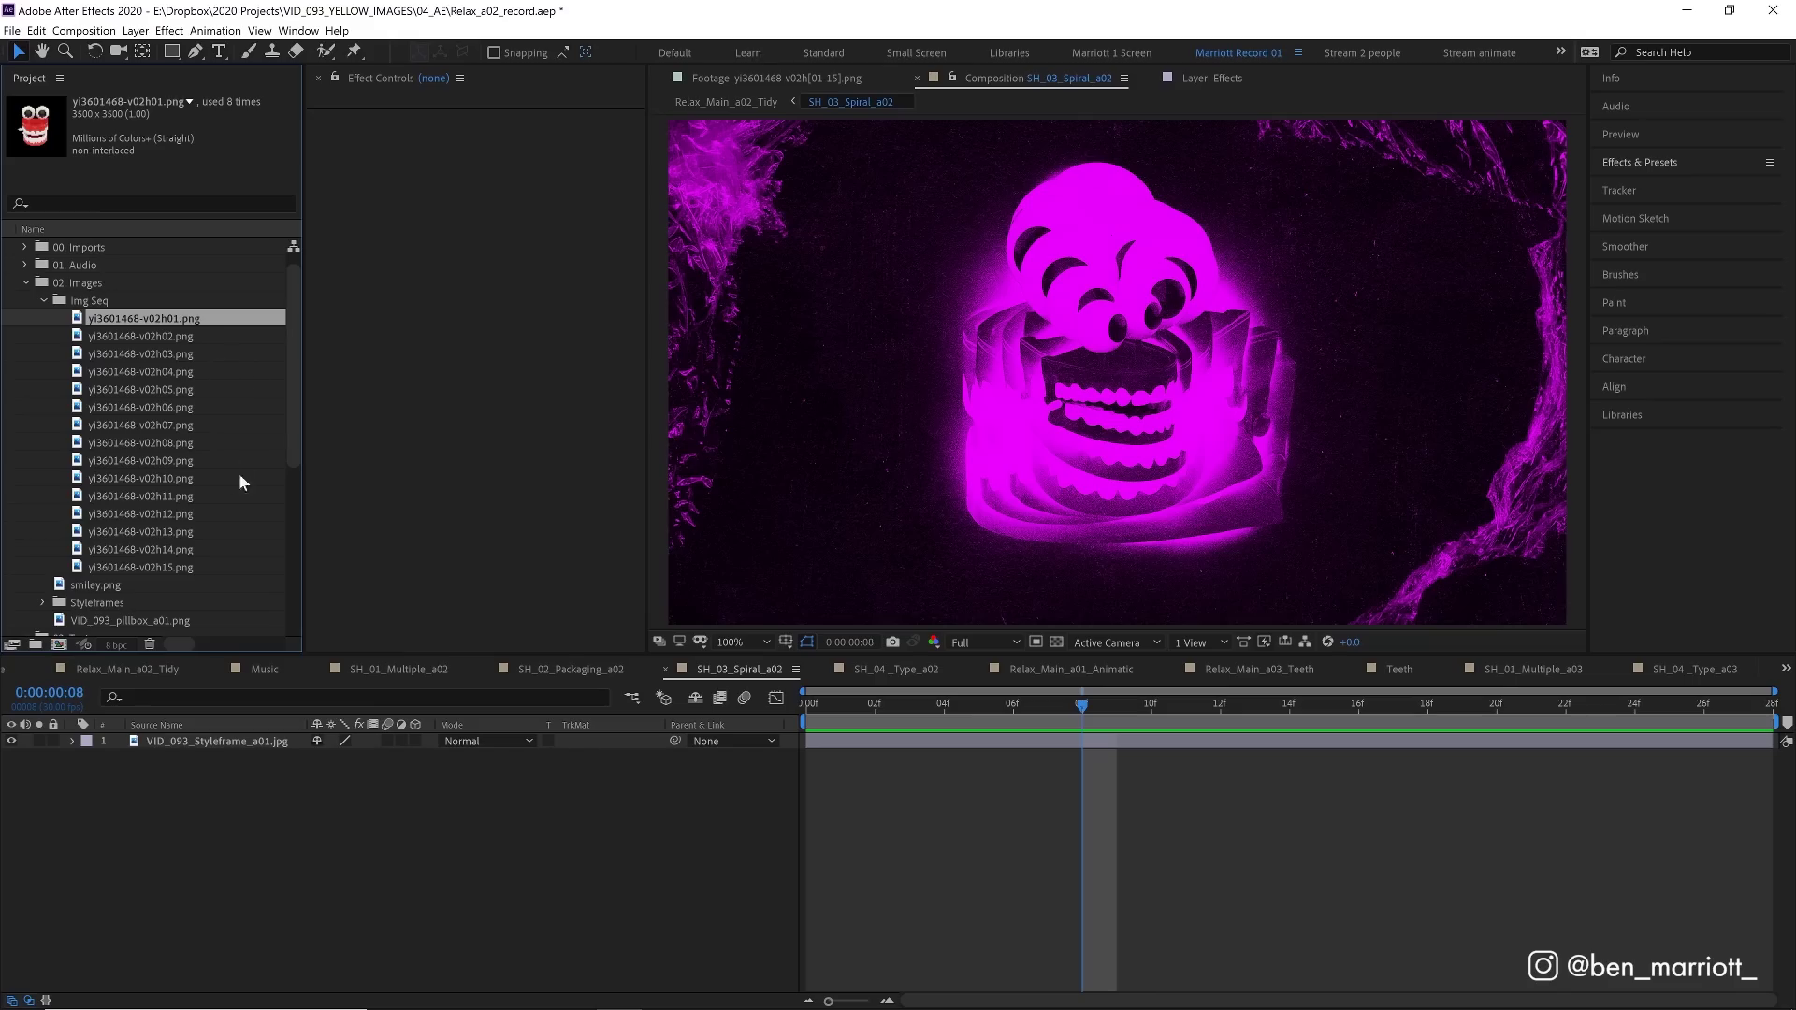
pyautogui.hotkey('shift', 'Tab')
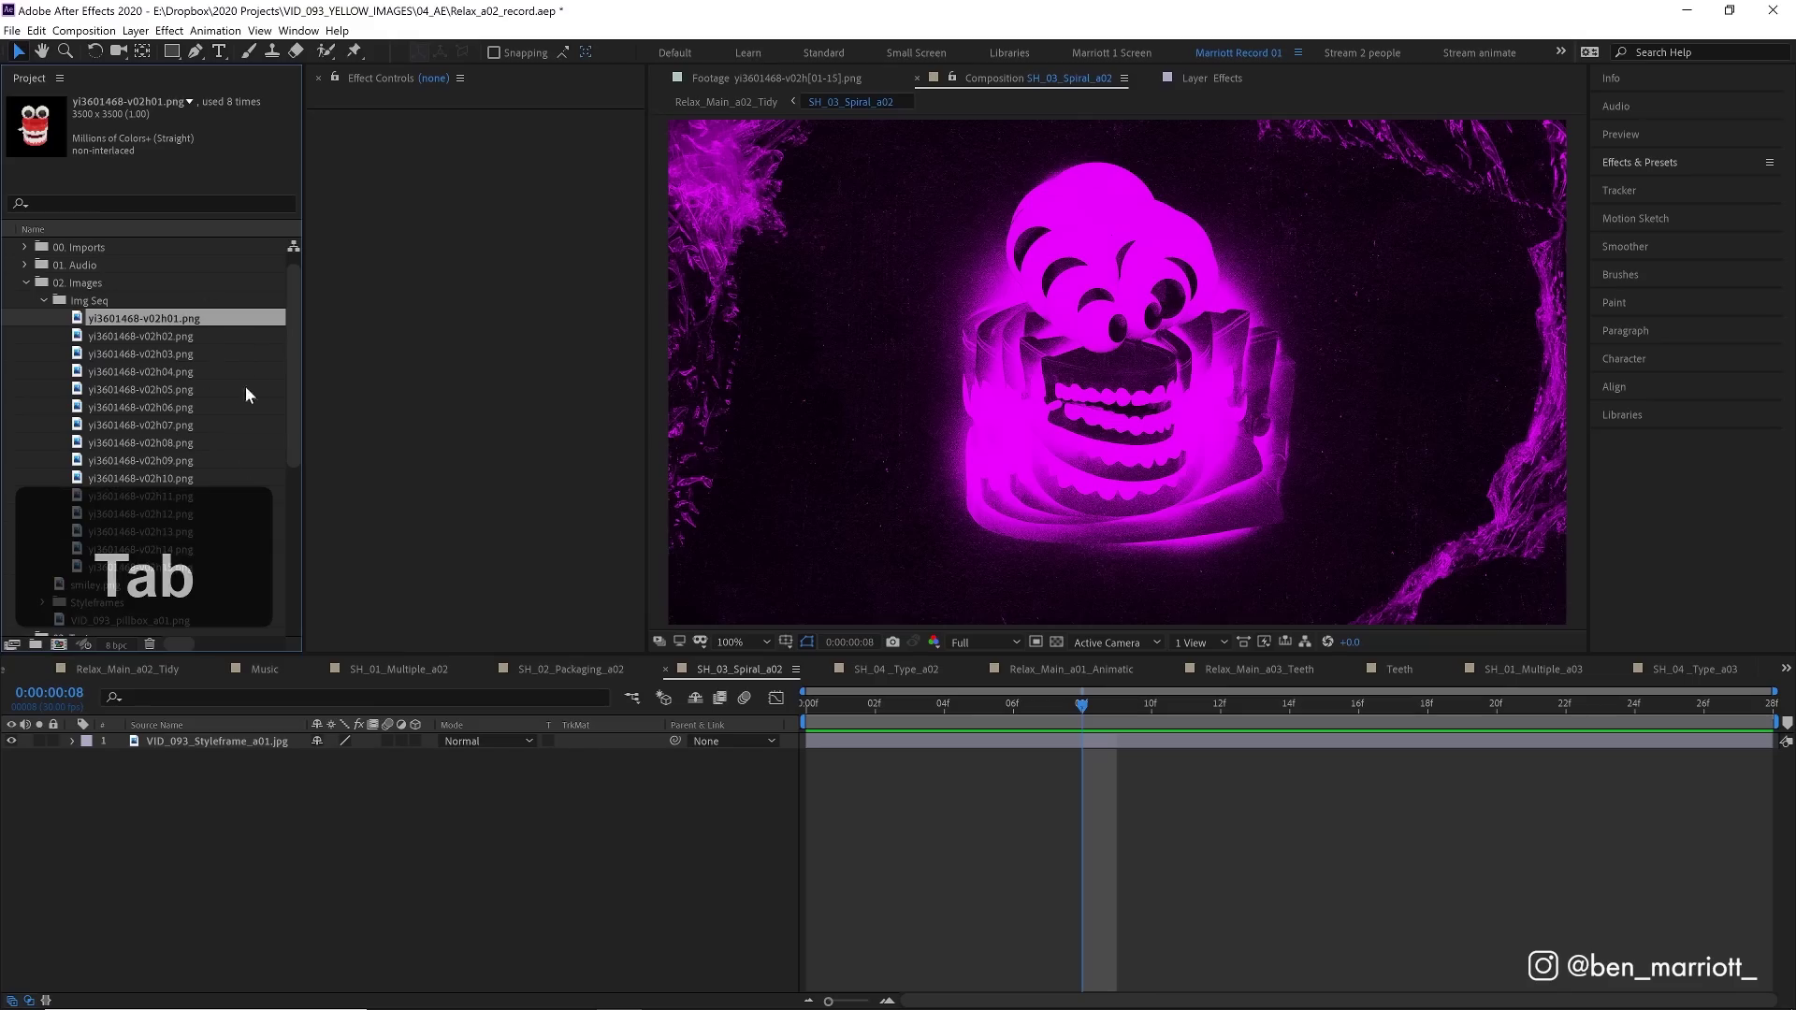
pyautogui.keyDown('shift'); pyautogui.click(234, 565); pyautogui.keyUp('shift')
pyautogui.moveTo(234, 565); pyautogui.dragTo(1138, 473)
# Scale the jaw layers down to 38 and 35%, then shift them up and left.
pyautogui.press('a')
pyautogui.press('s')
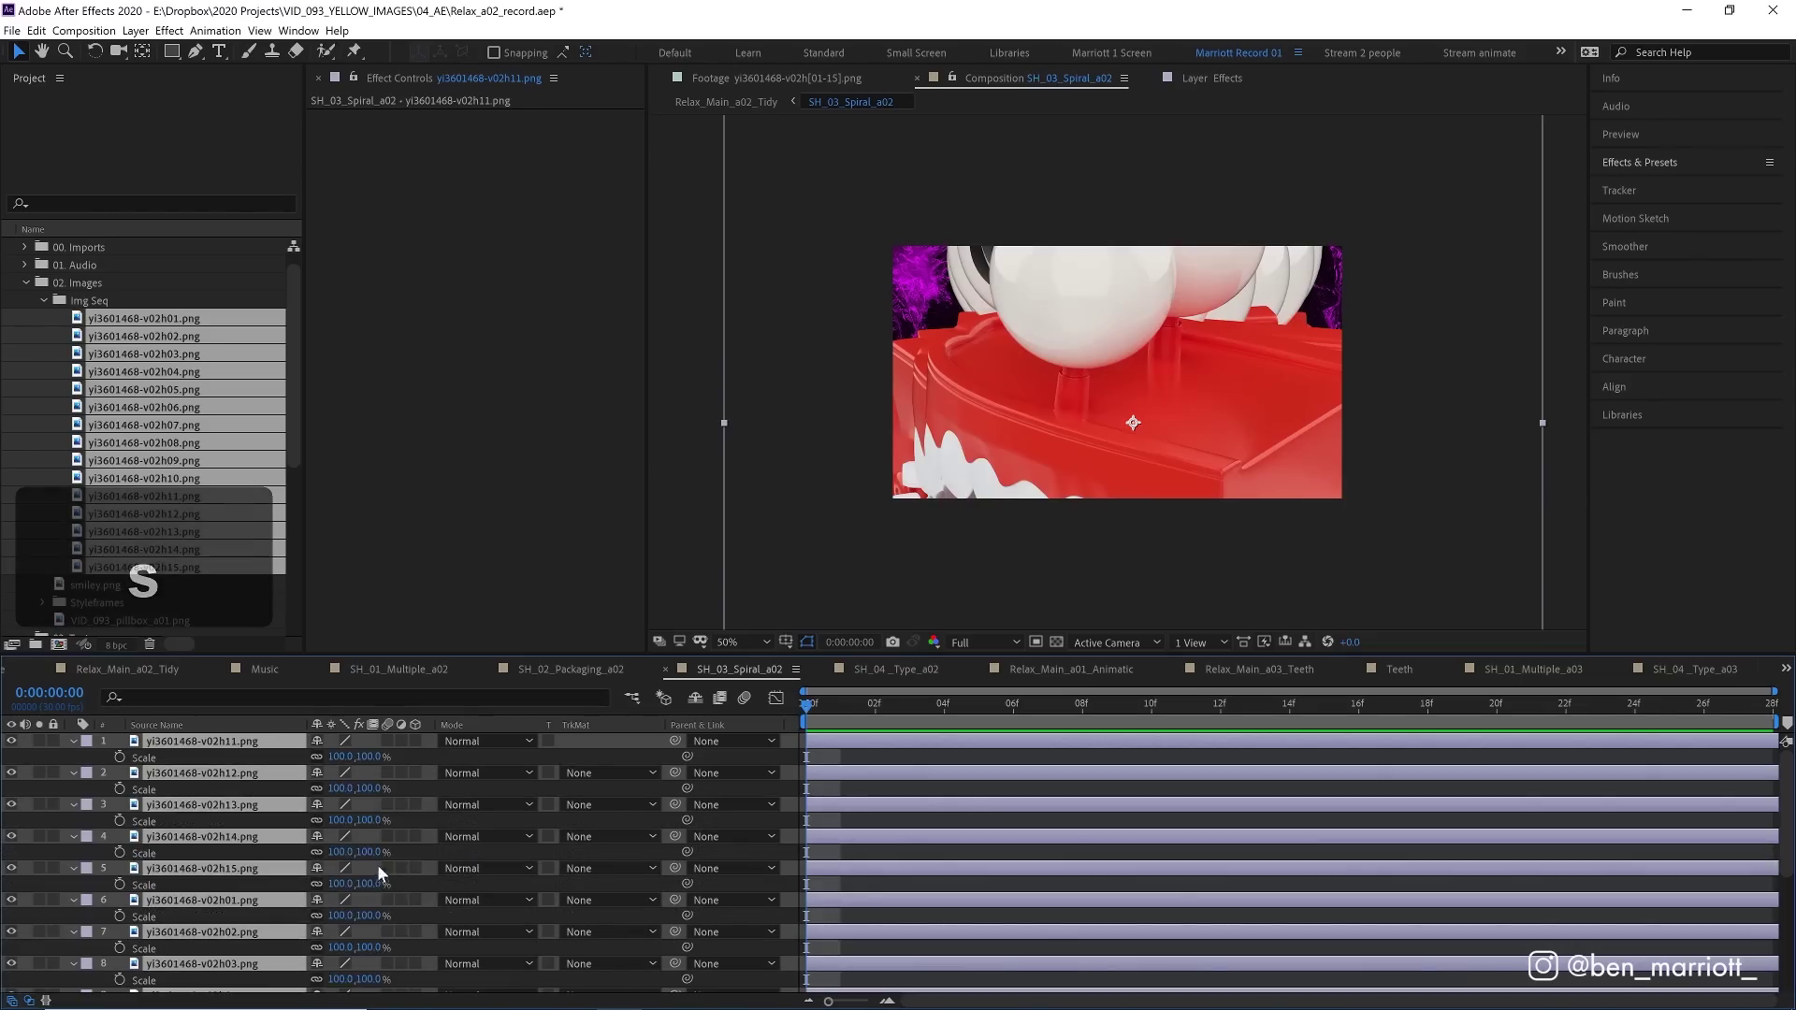
pyautogui.click(352, 821)
pyautogui.write('38')
pyautogui.press('Tab')
pyautogui.write('35')
pyautogui.press('Return')
pyautogui.moveTo(1134, 435); pyautogui.dragTo(1111, 372)
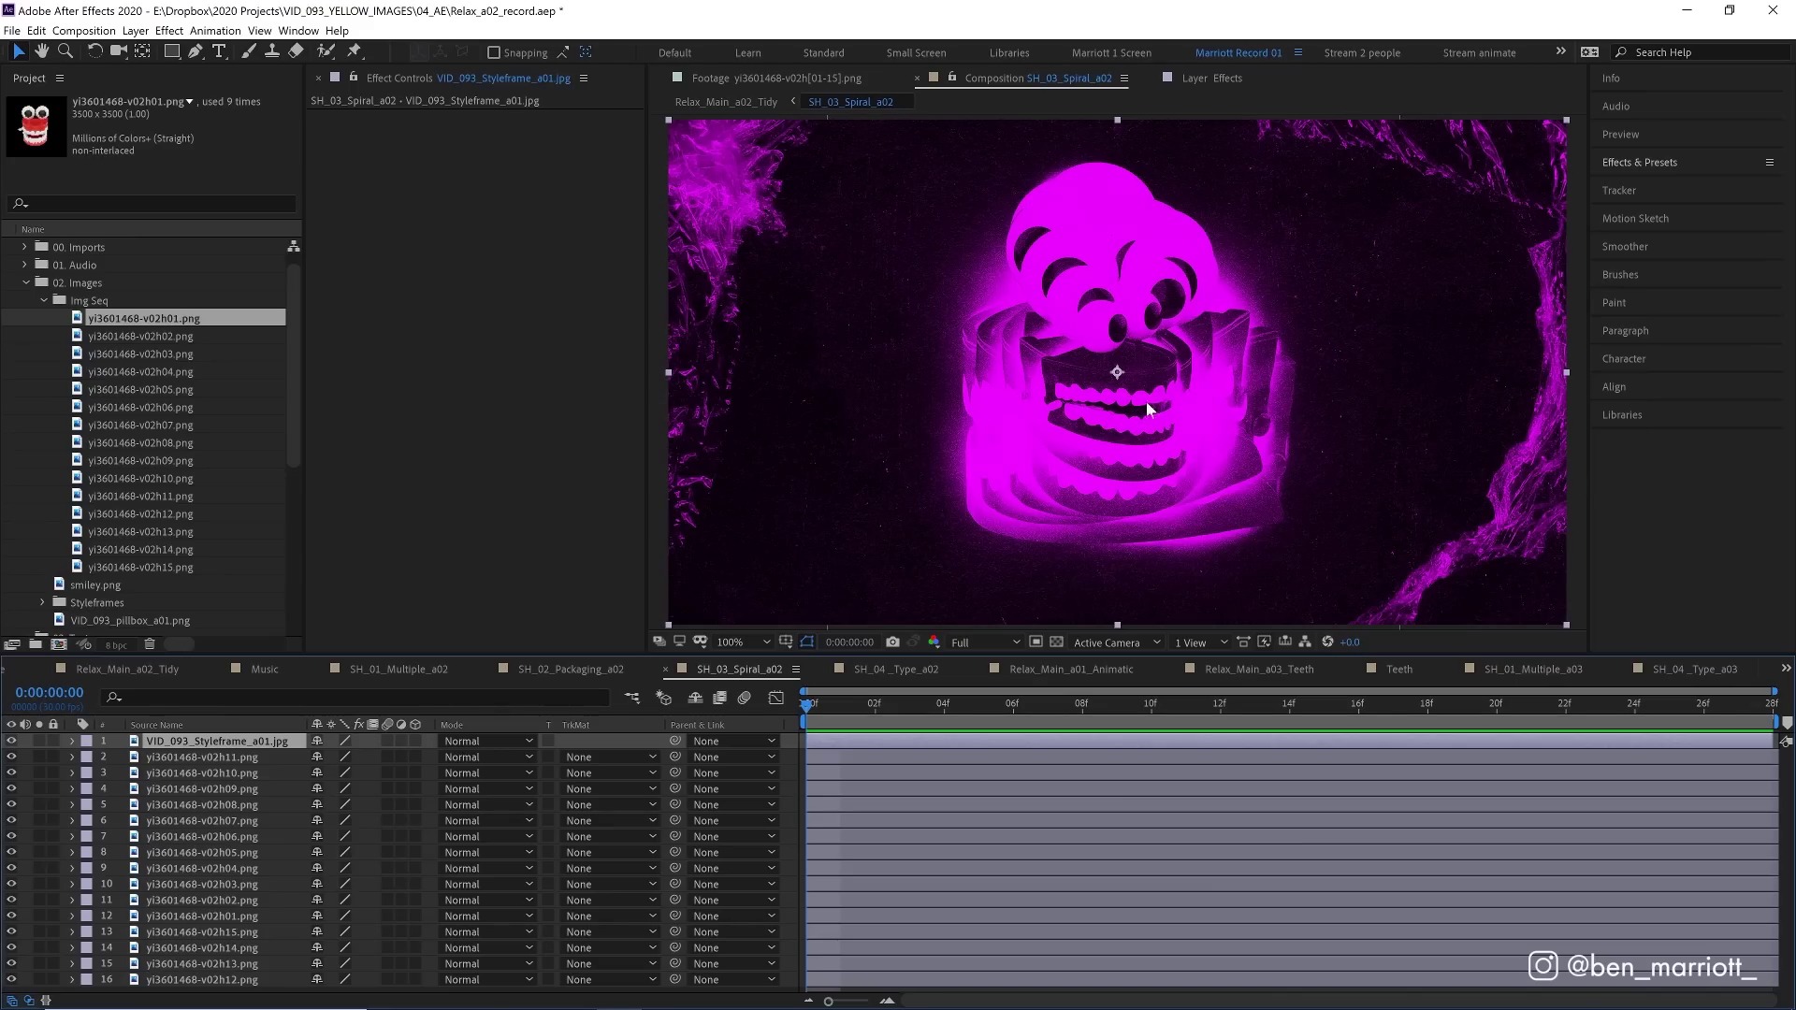
# Hide the styleframe layer and trim all jaw layers to a single frame.
pyautogui.click(12, 741)
pyautogui.click(215, 980)
pyautogui.keyDown('shift'); pyautogui.click(238, 759); pyautogui.keyUp('shift')
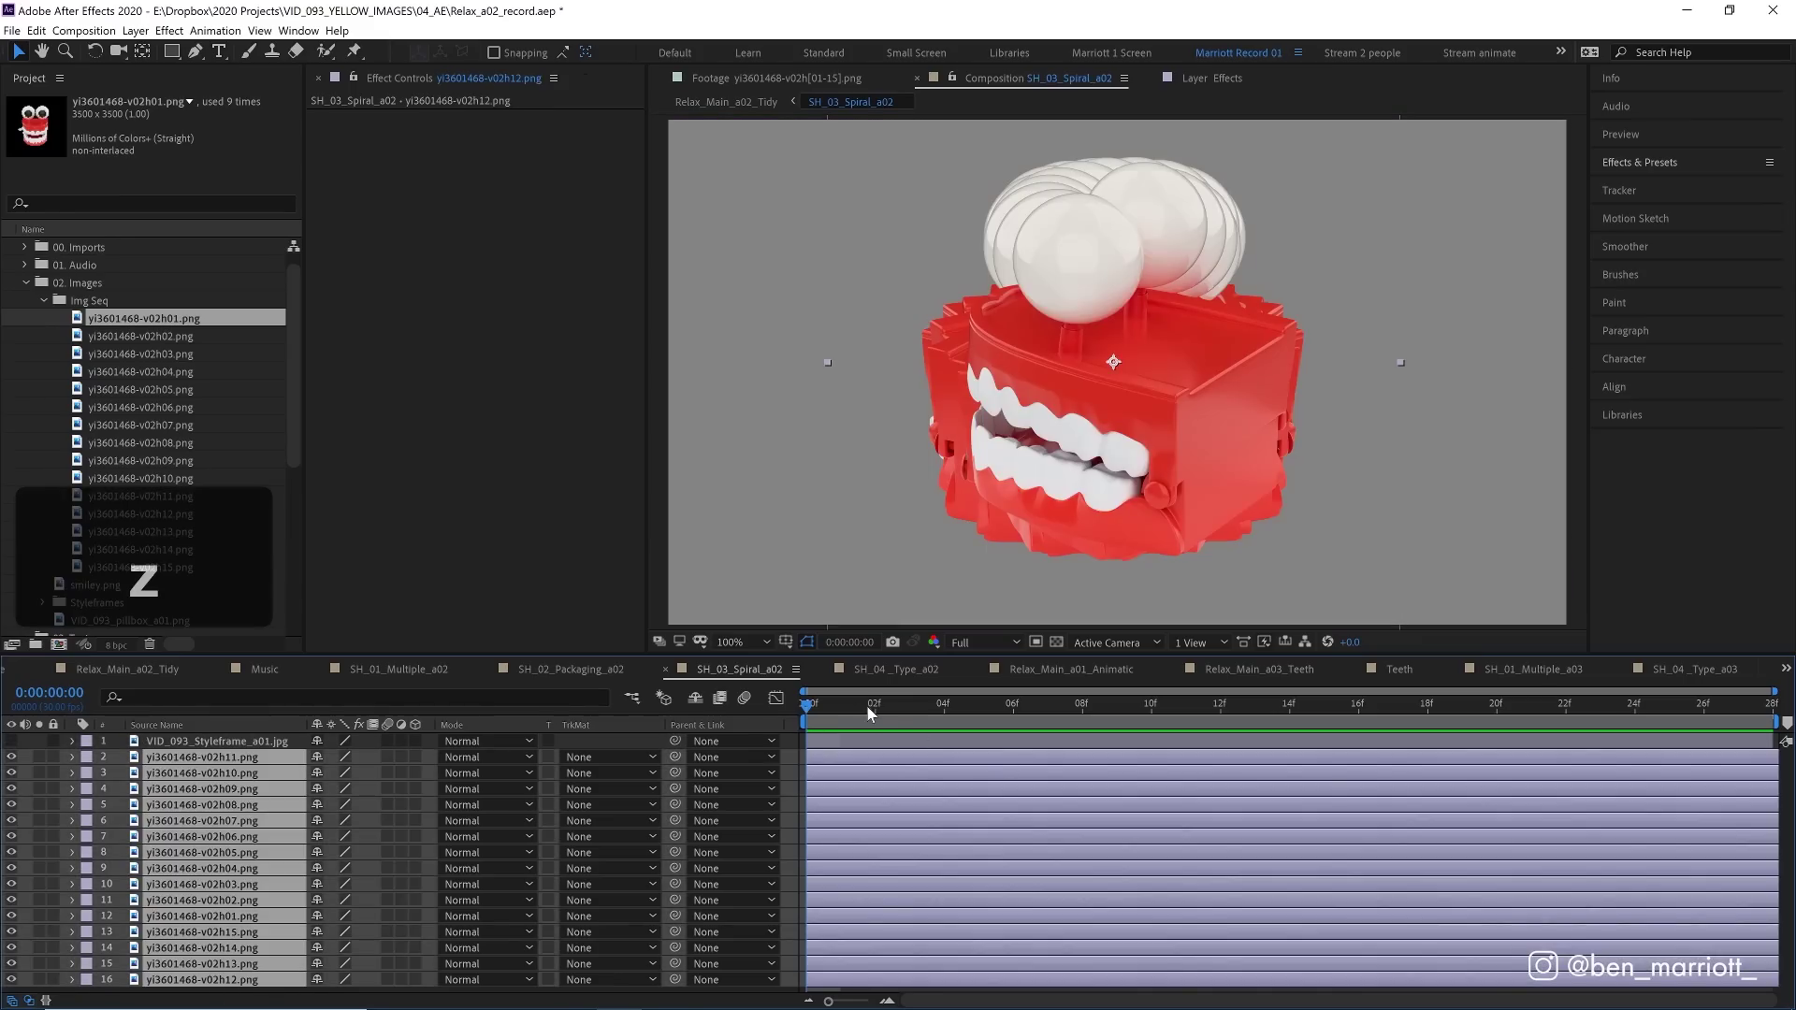
pyautogui.click(847, 705)
pyautogui.hotkey('alt', ']')
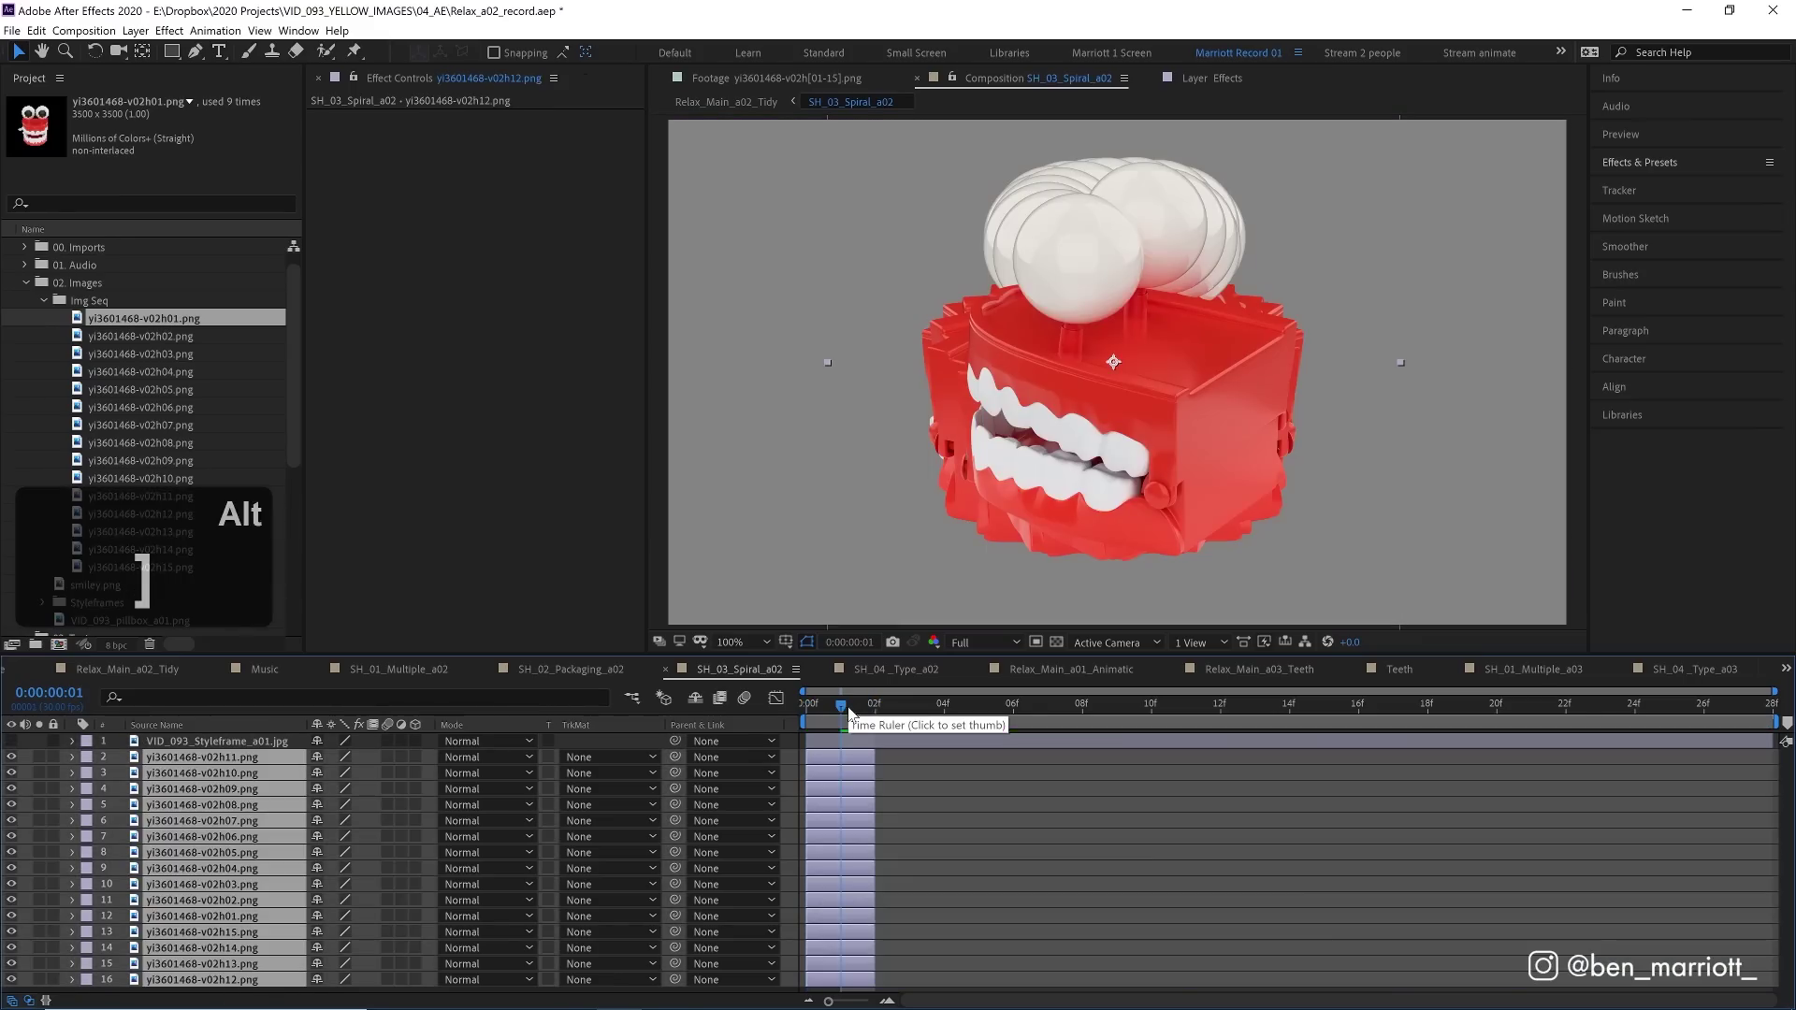
pyautogui.click(874, 706)
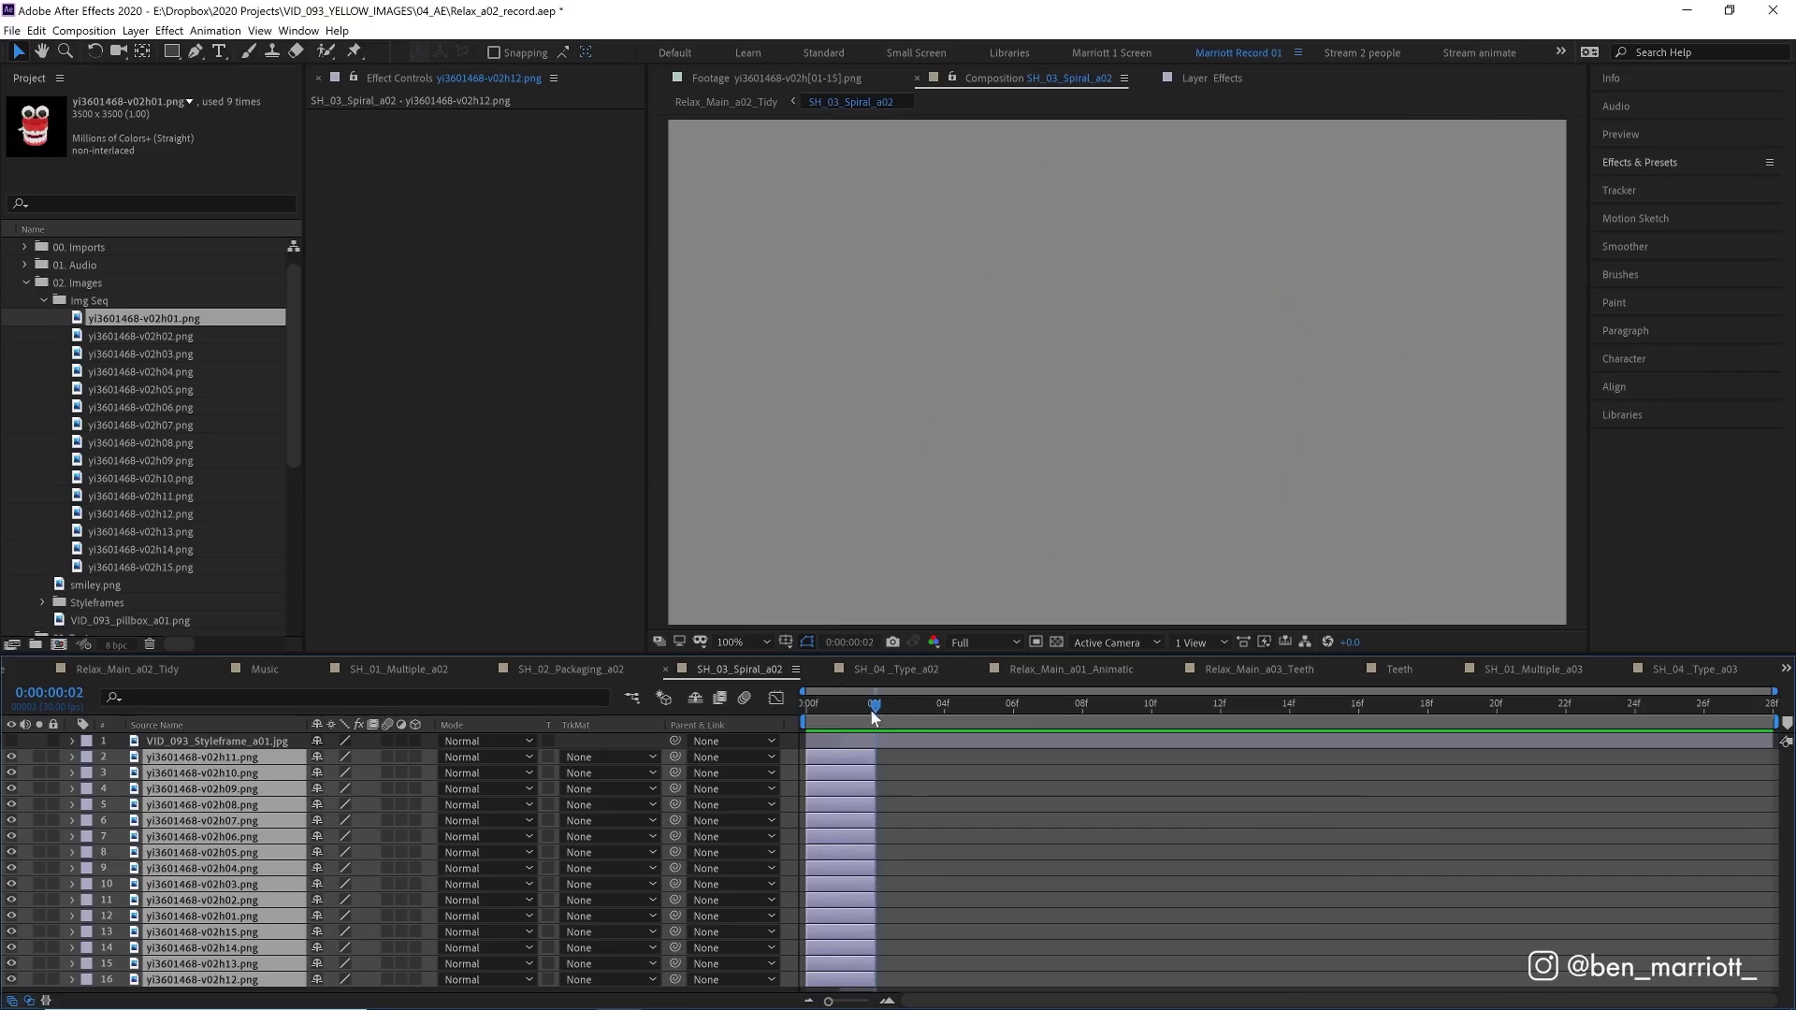
pyautogui.click(842, 705)
# Sequence the teeth layers end to end without overlap and preview the result.
pyautogui.click(842, 757)
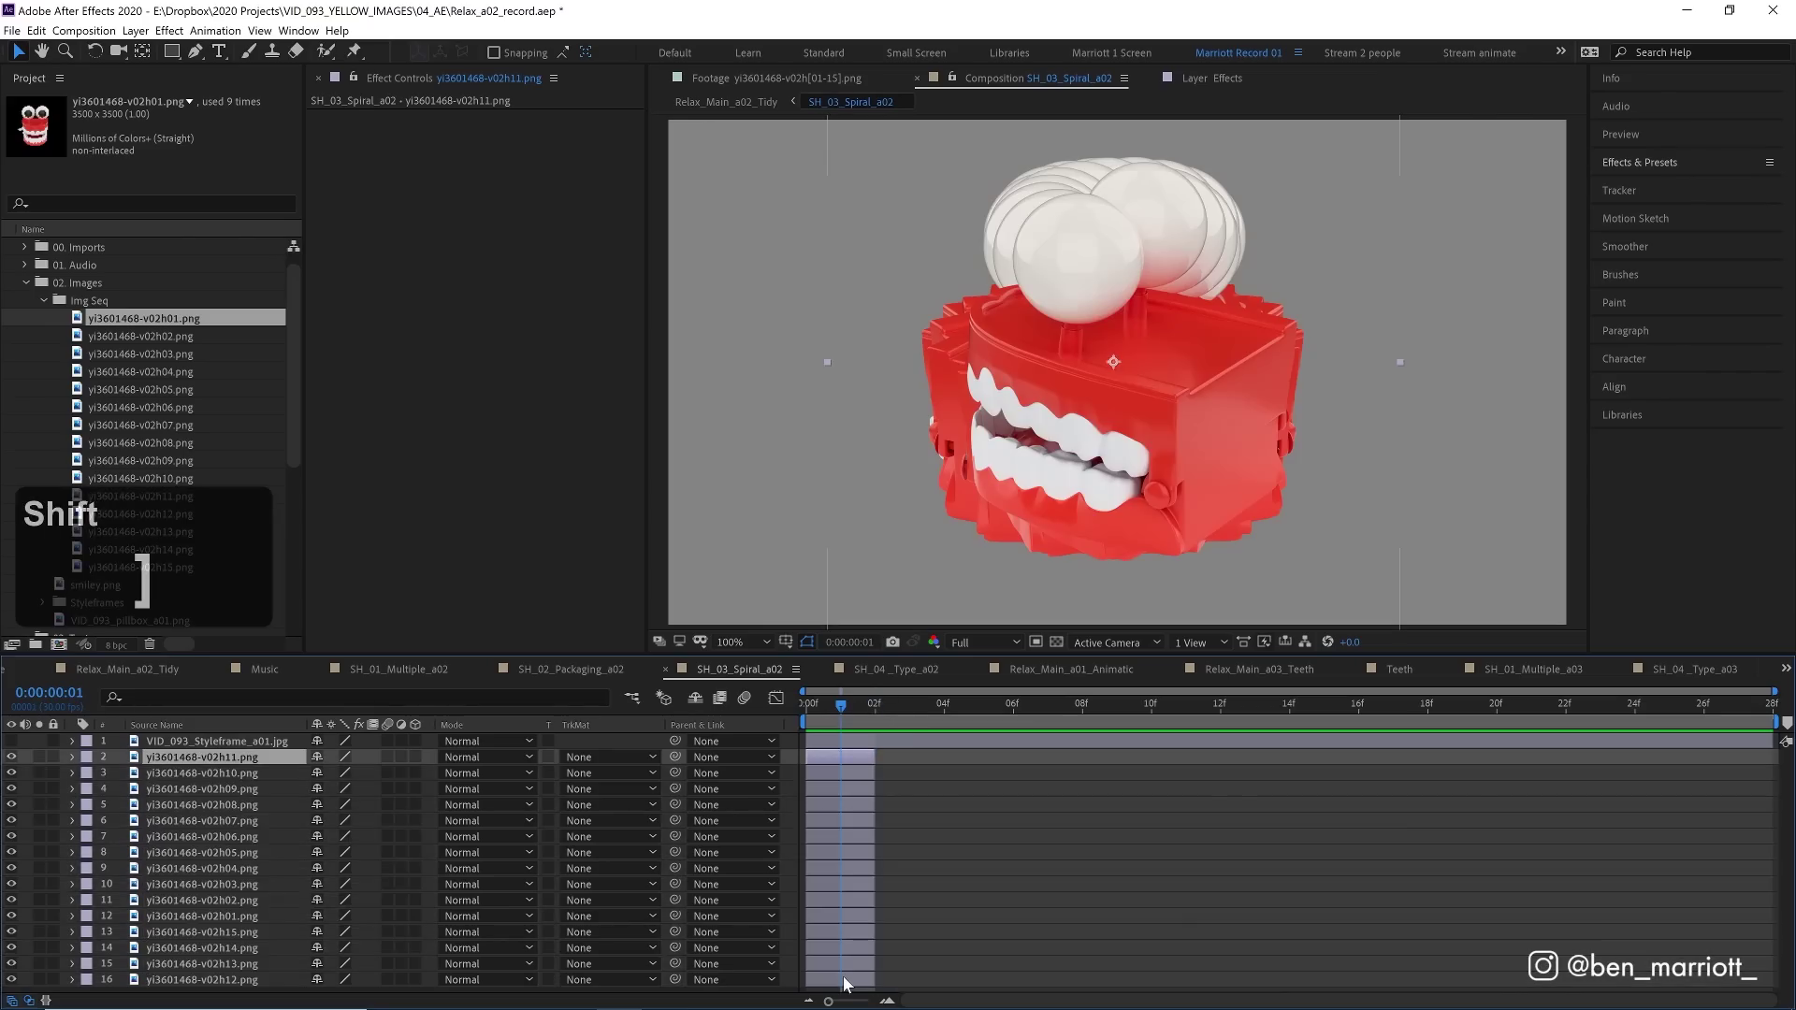
pyautogui.keyDown('shift'); pyautogui.click(848, 982); pyautogui.keyUp('shift')
pyautogui.rightClick(857, 977)
pyautogui.moveTo(966, 797)
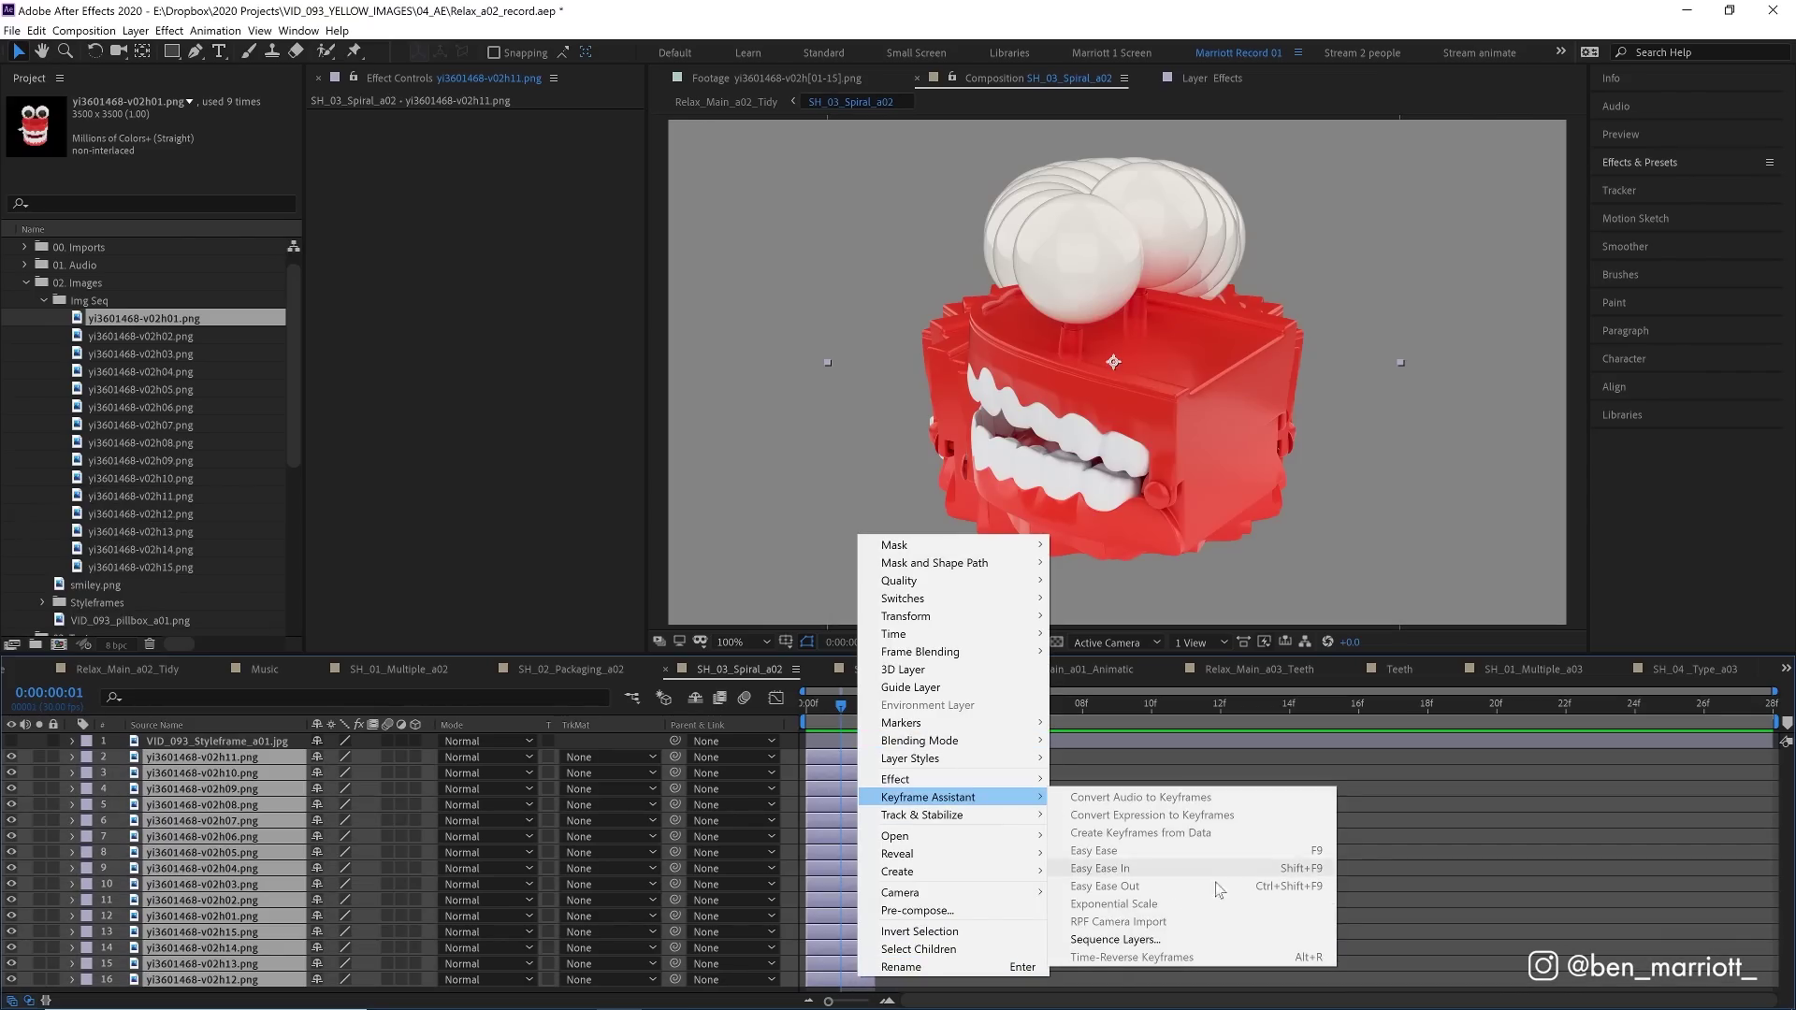
pyautogui.click(1175, 939)
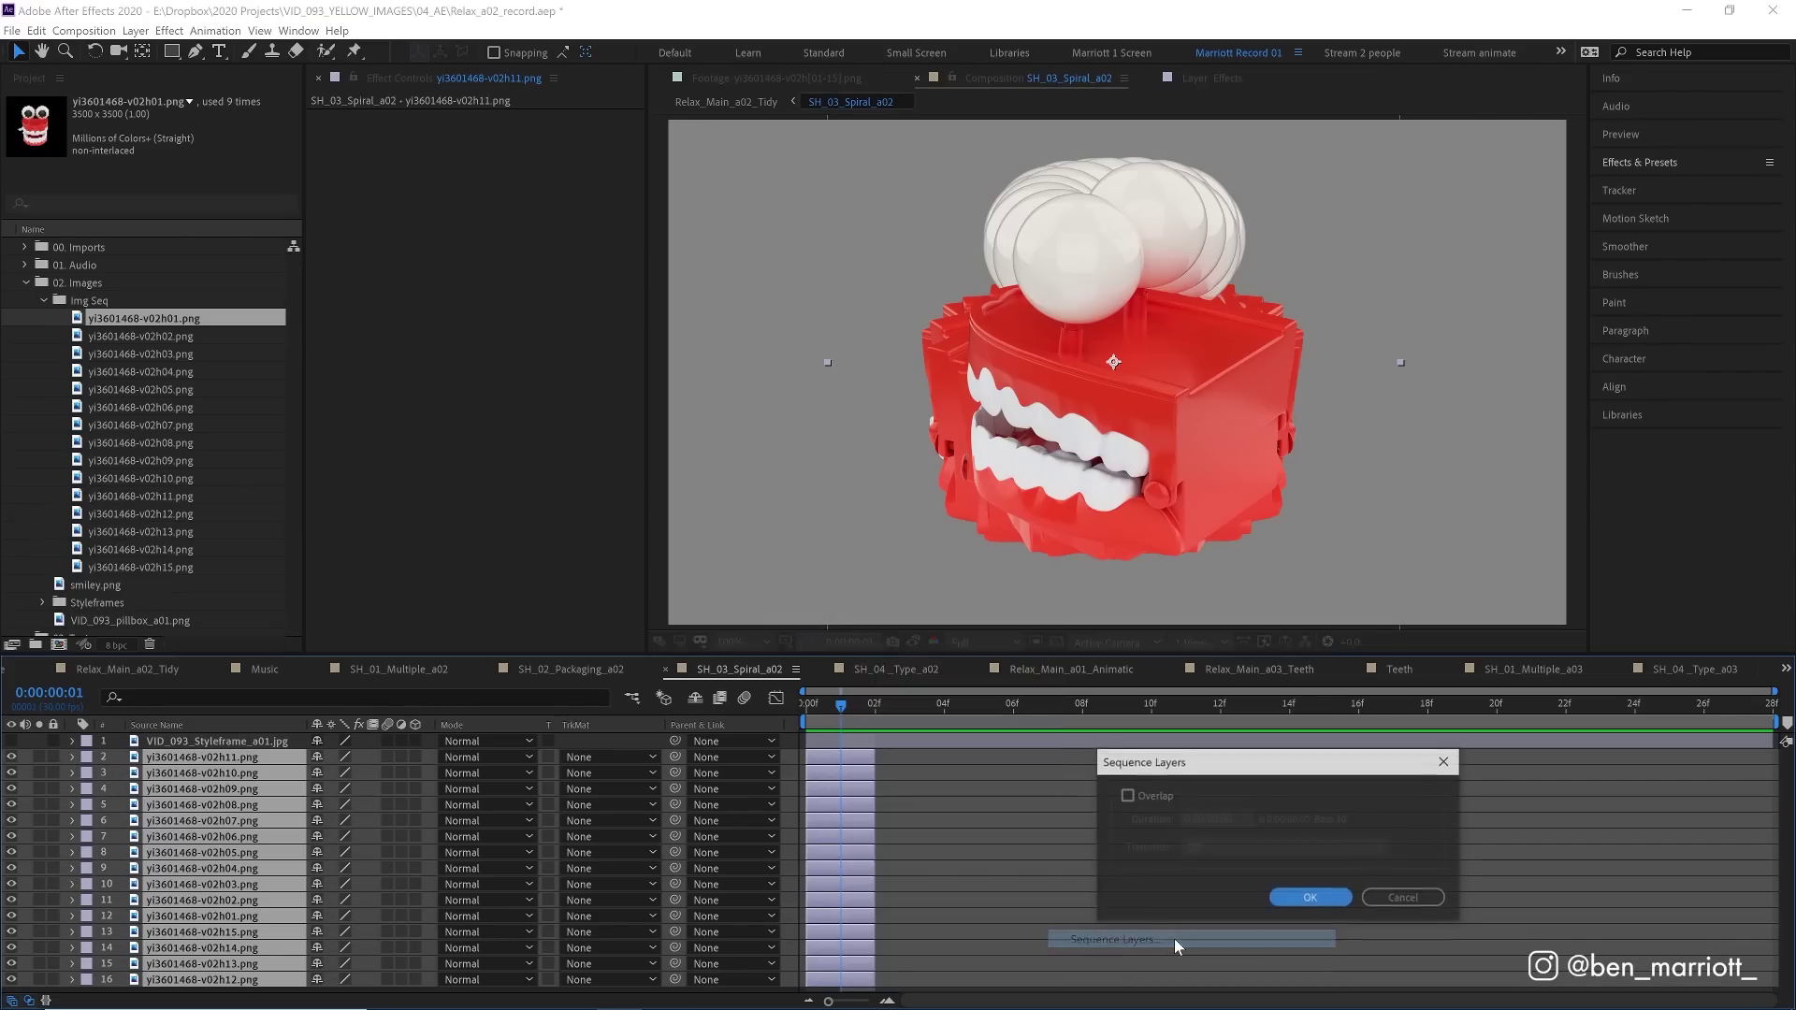
pyautogui.click(1294, 898)
pyautogui.press('space')
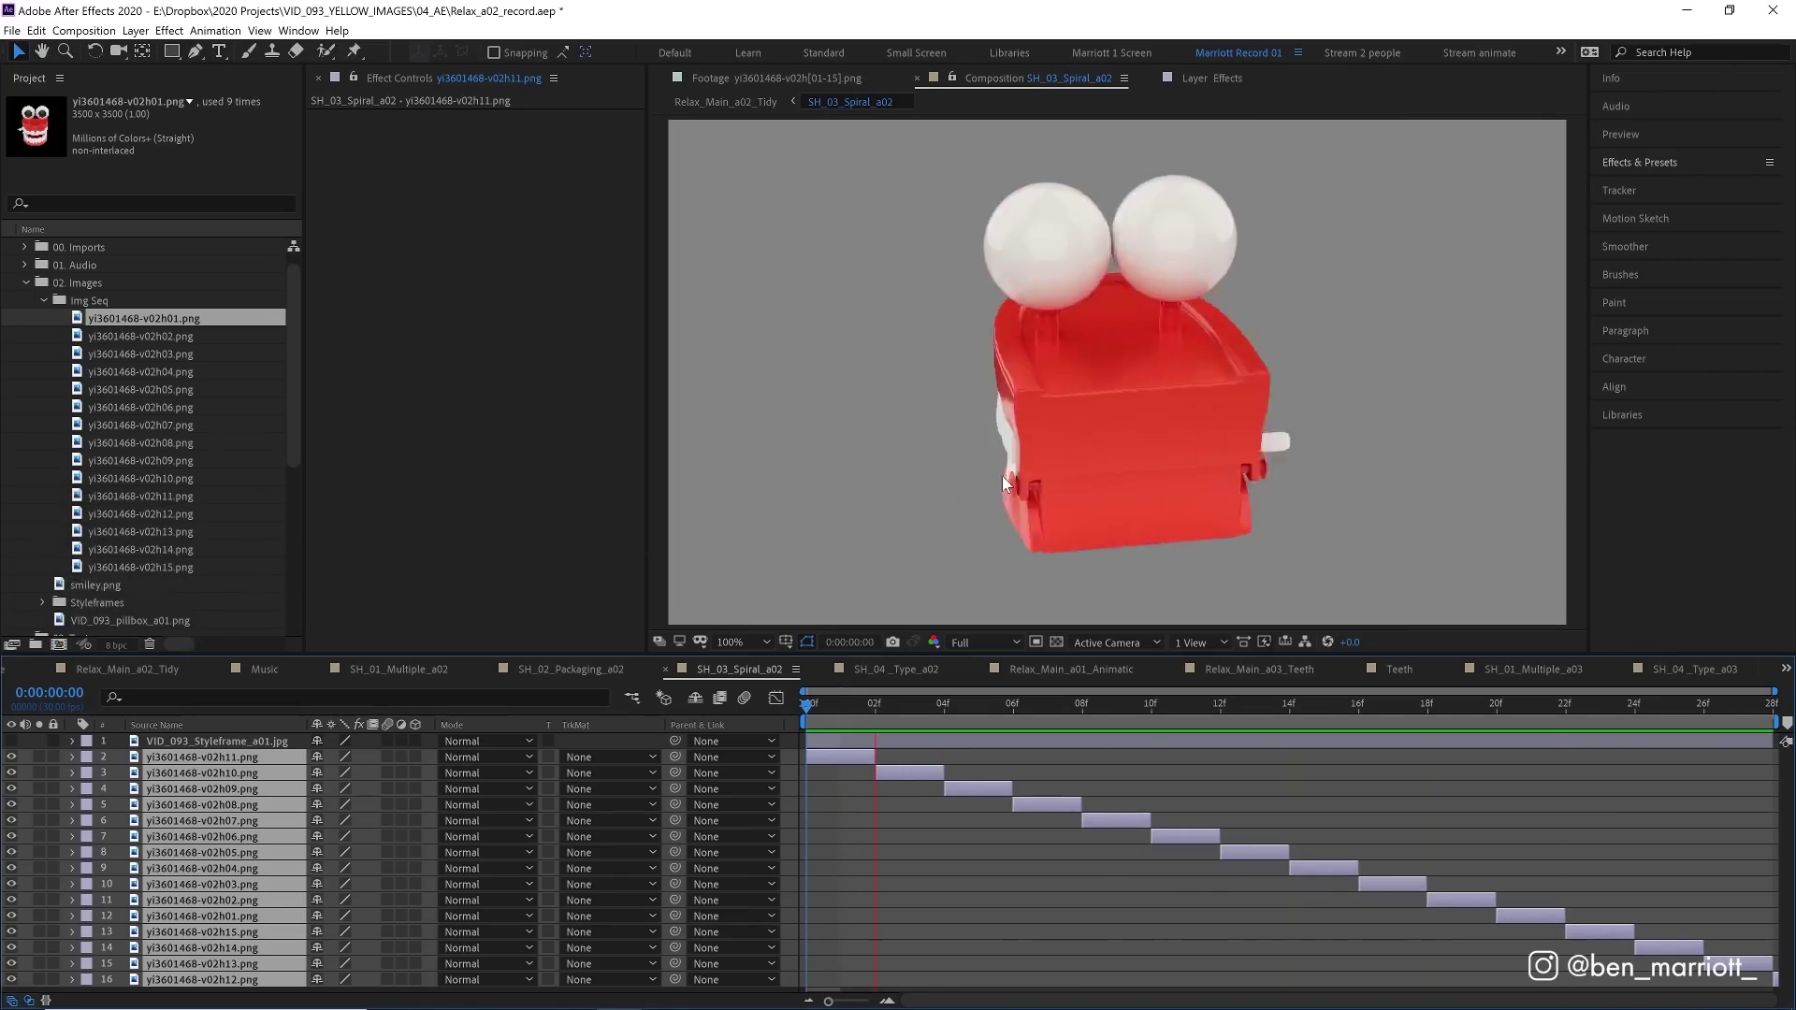
pyautogui.press('space')
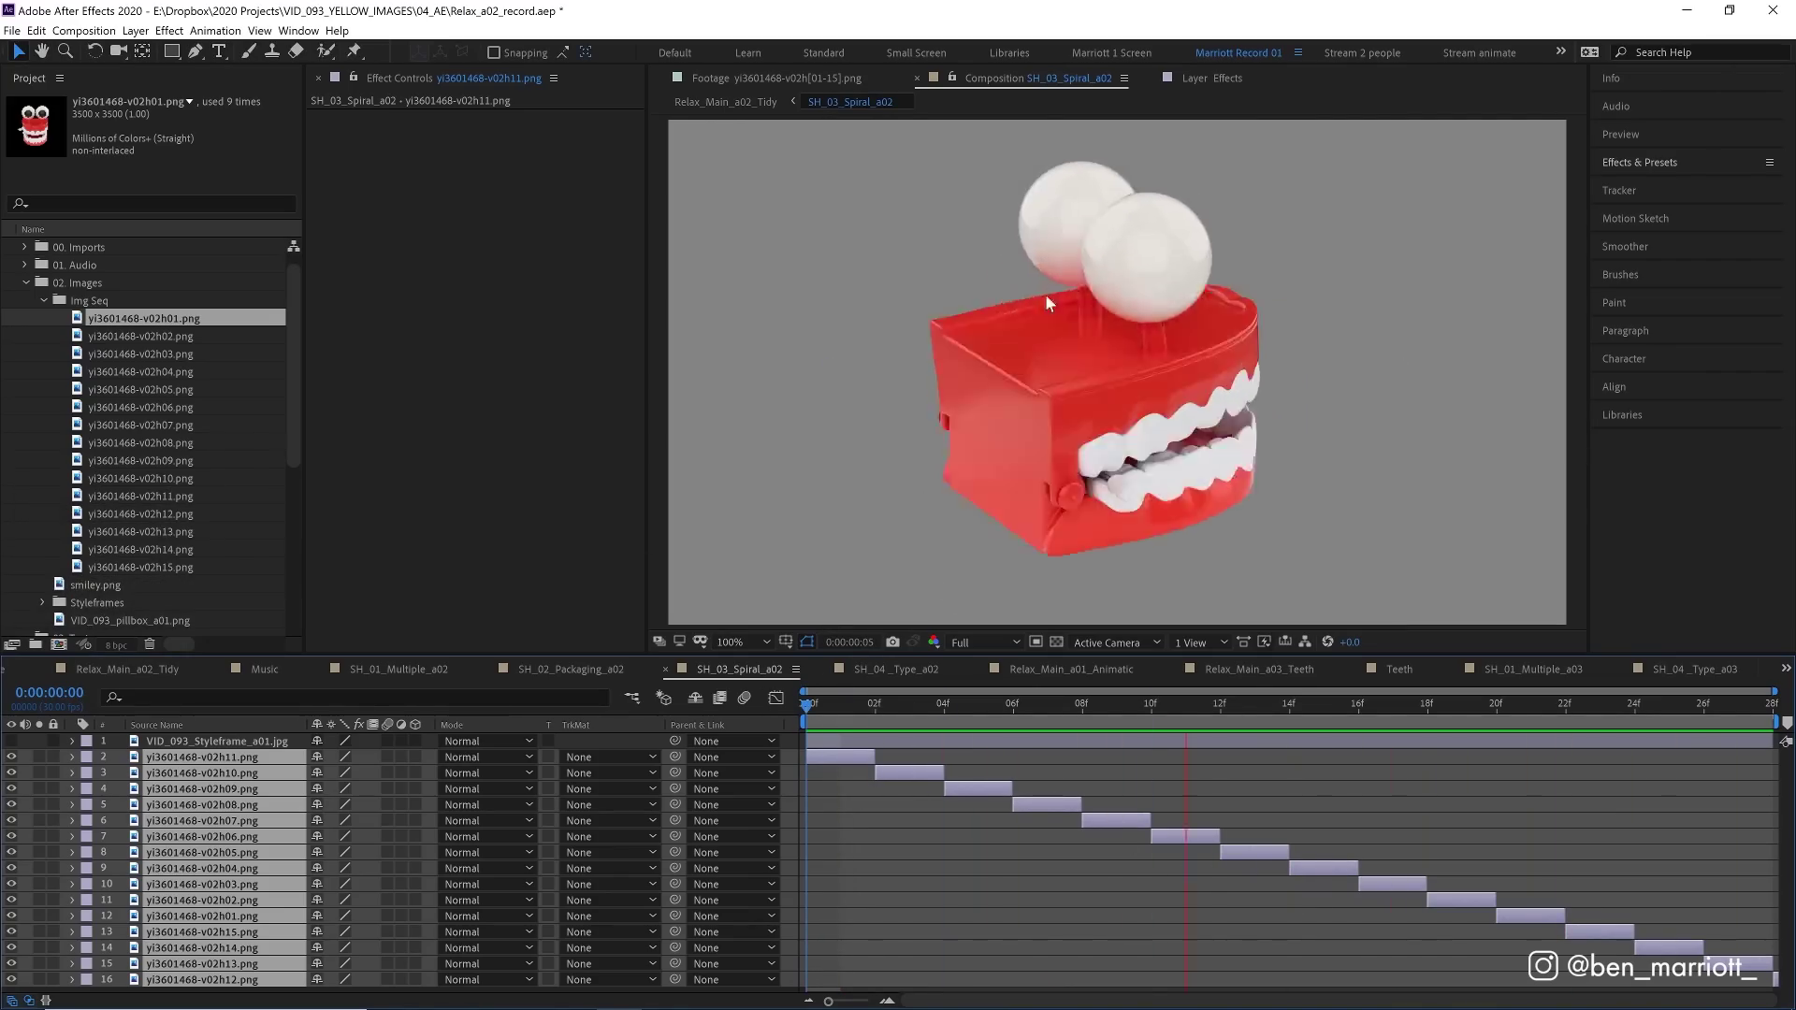
pyautogui.press('space')
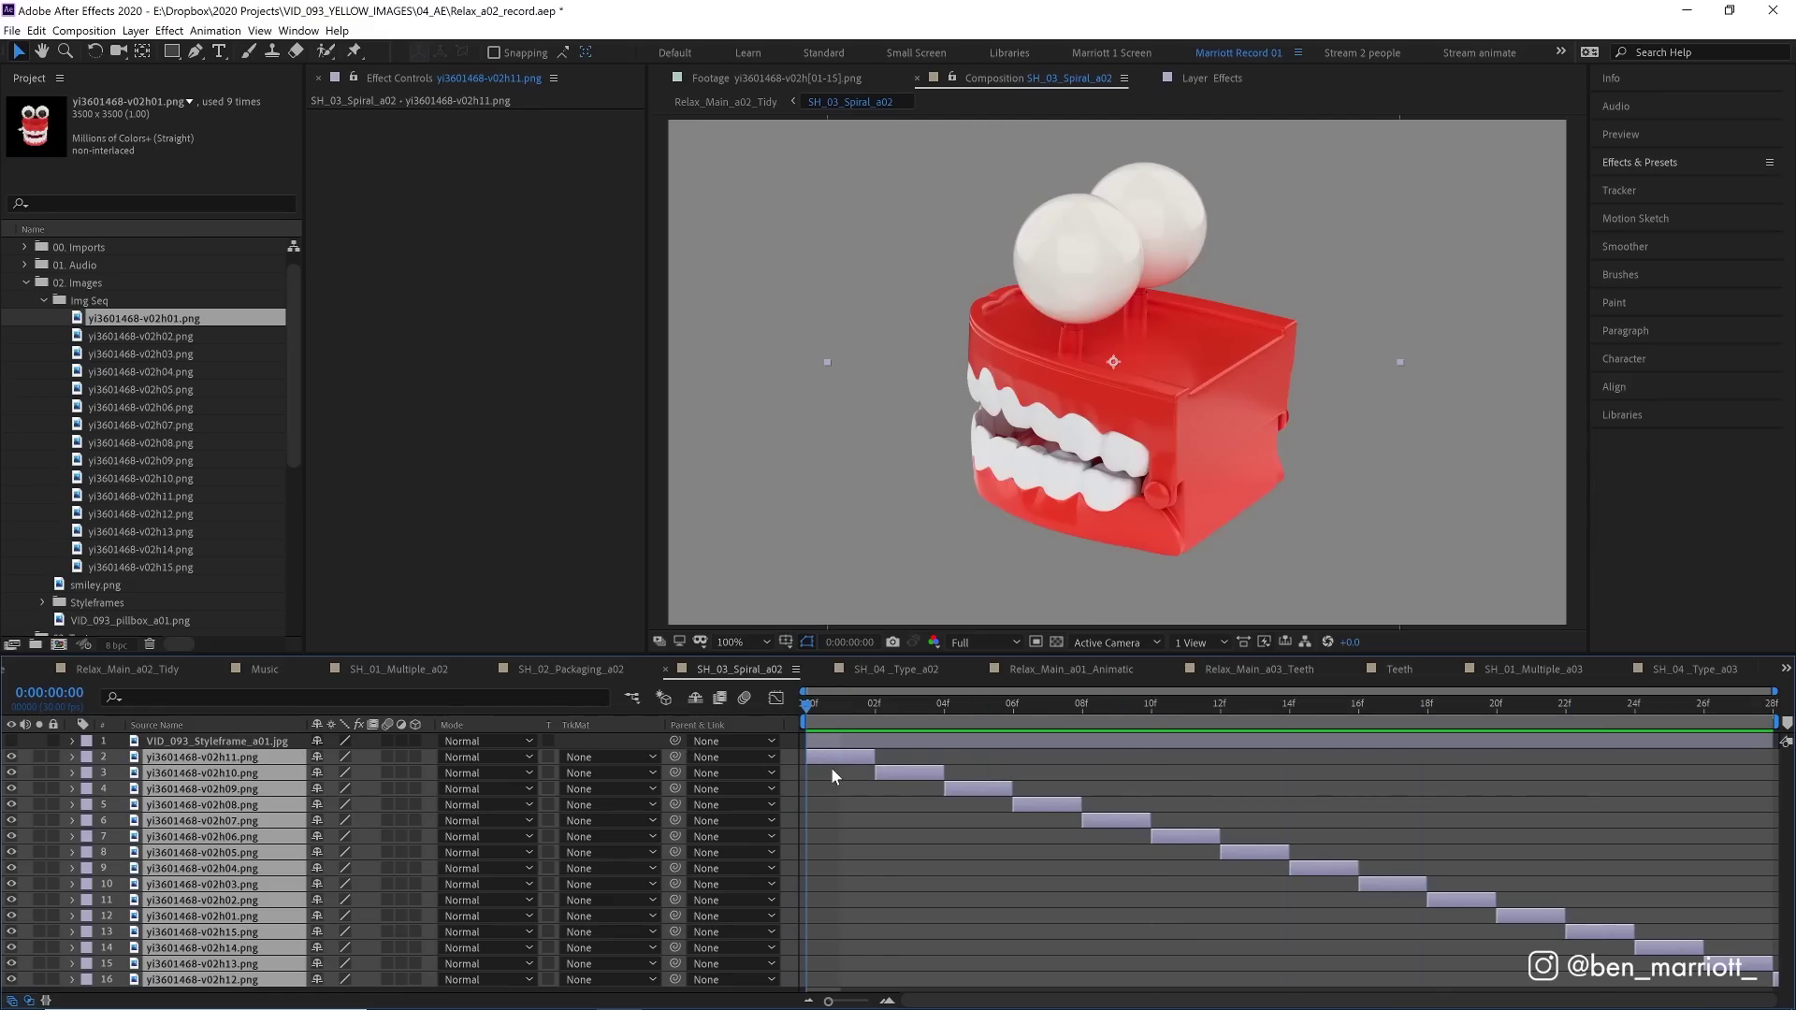
# Undo that, then re-sequence the teeth layers starting from layer 16 and preview.
pyautogui.hotkey('ctrl', 'z')
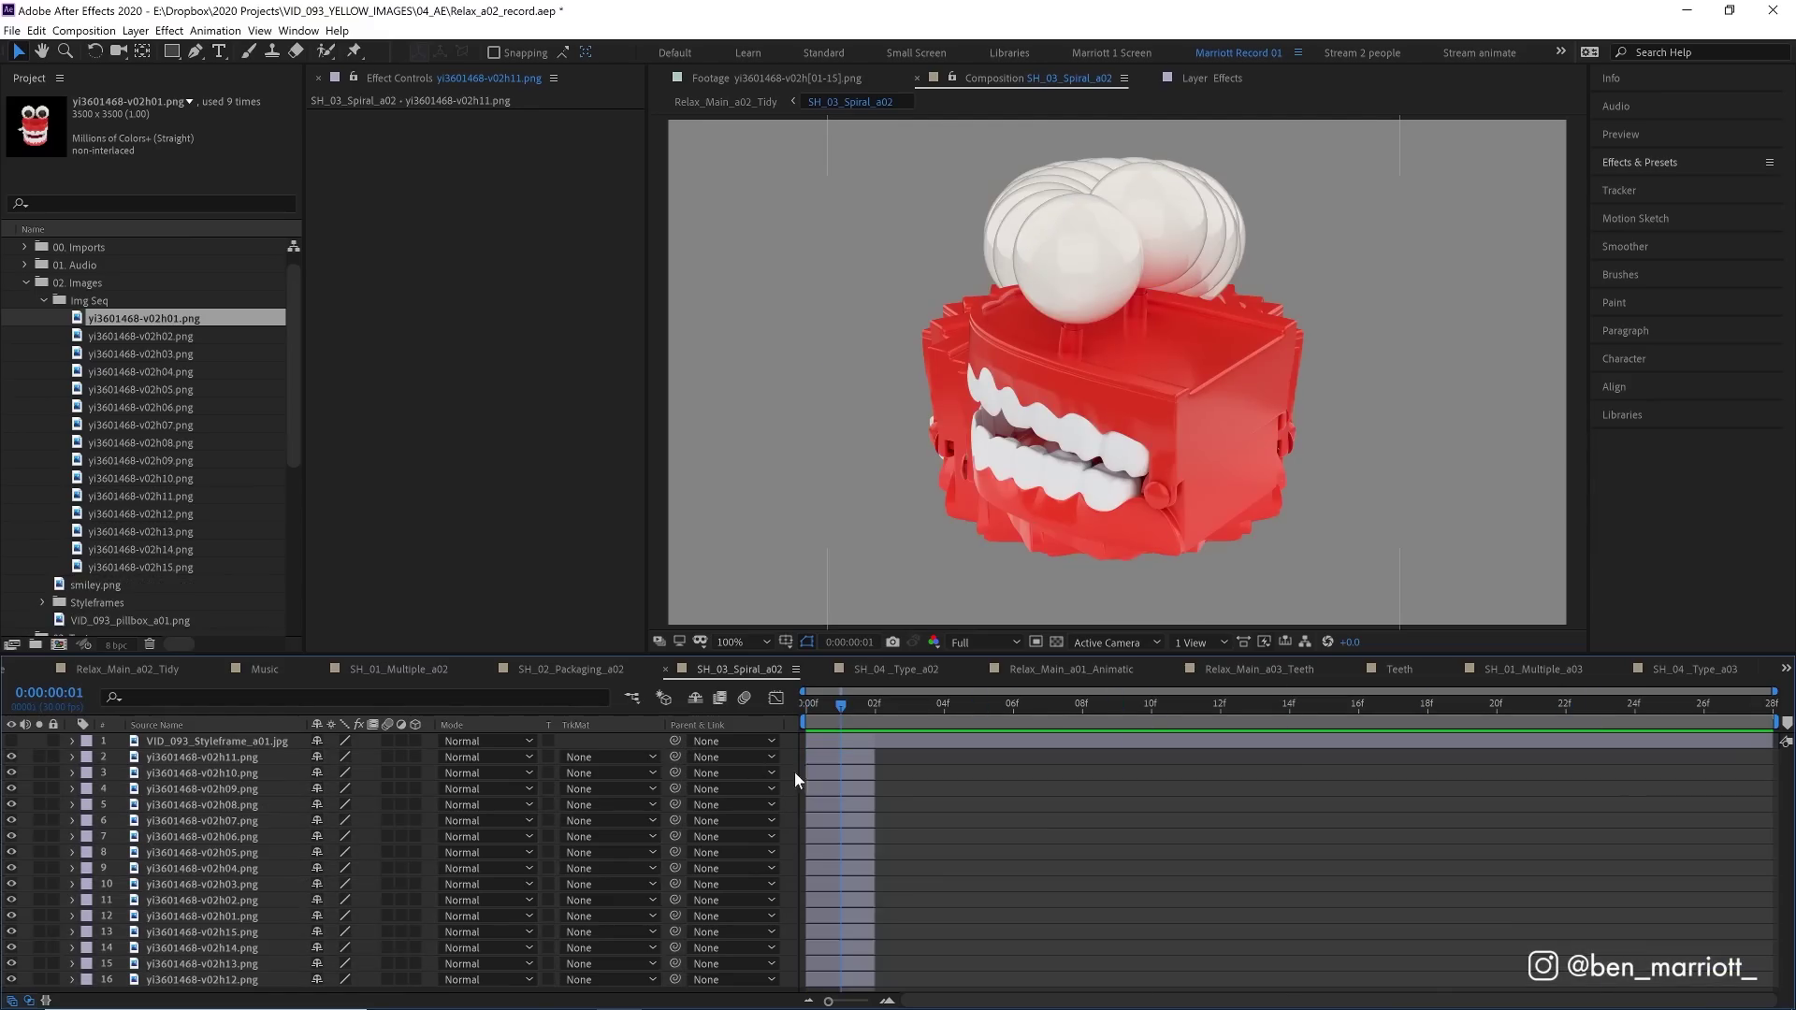
pyautogui.click(831, 985)
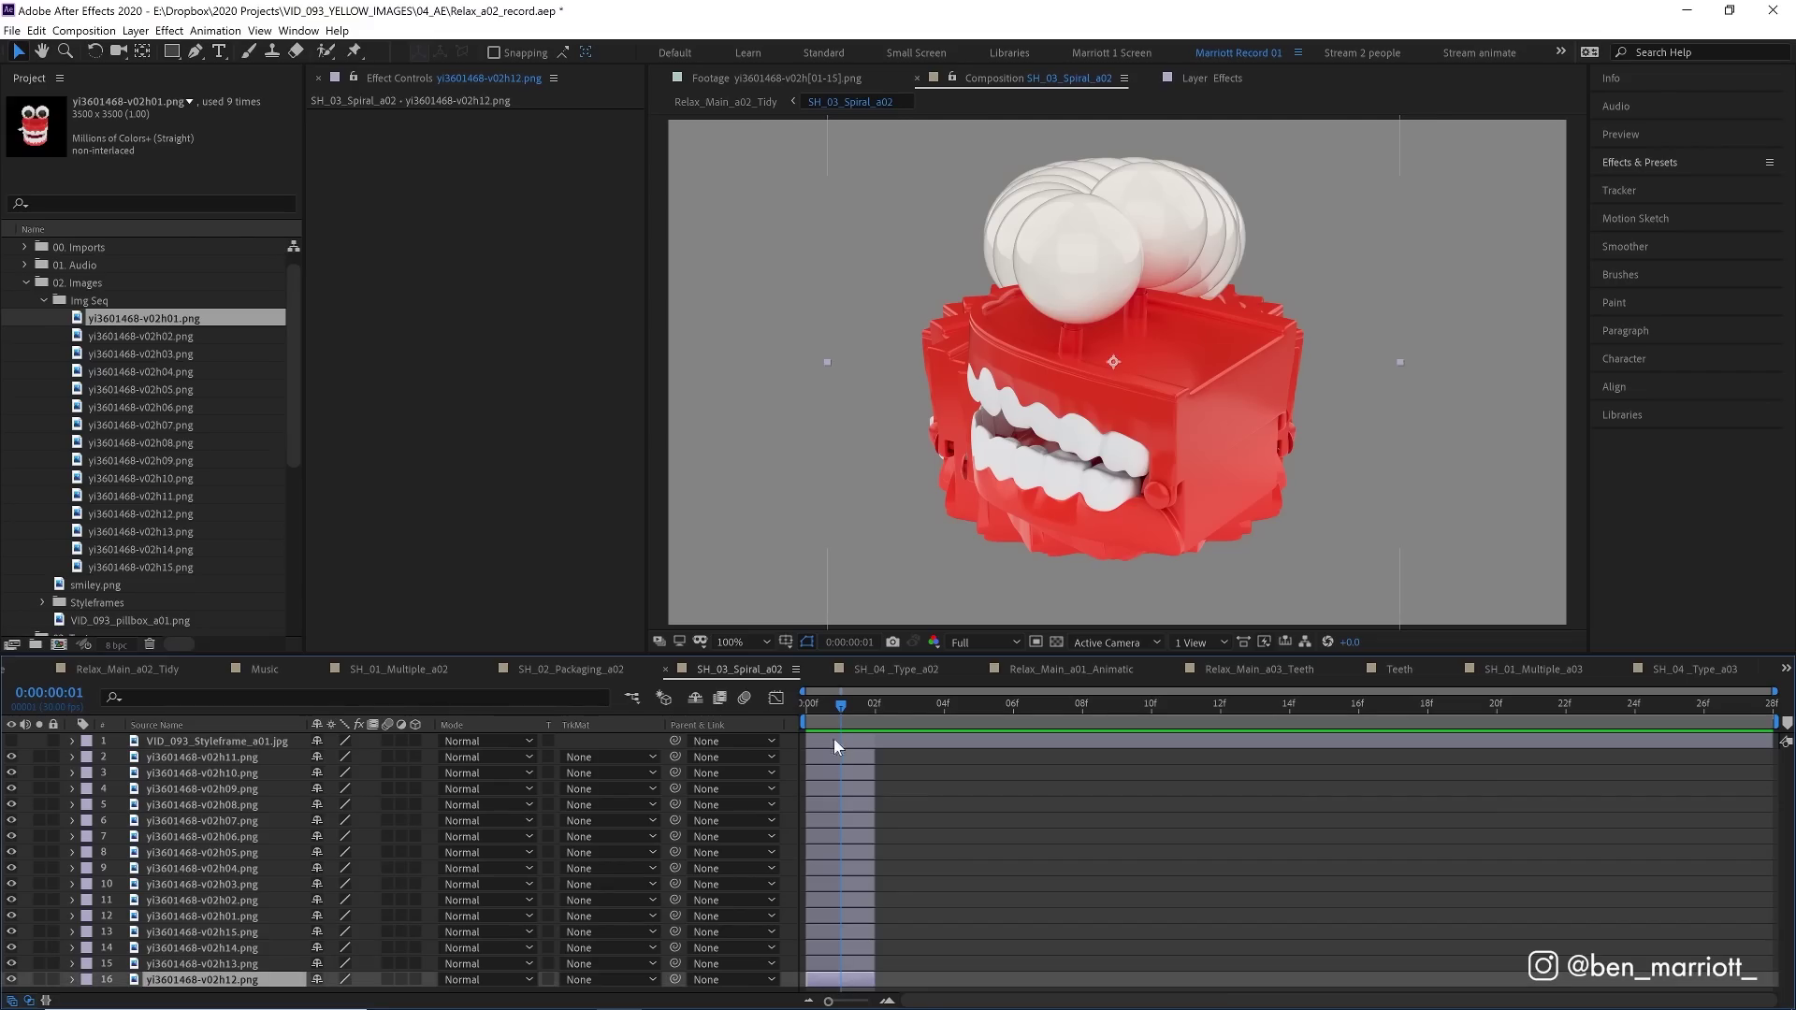
pyautogui.keyDown('shift'); pyautogui.click(856, 757); pyautogui.keyUp('shift')
pyautogui.rightClick(857, 757)
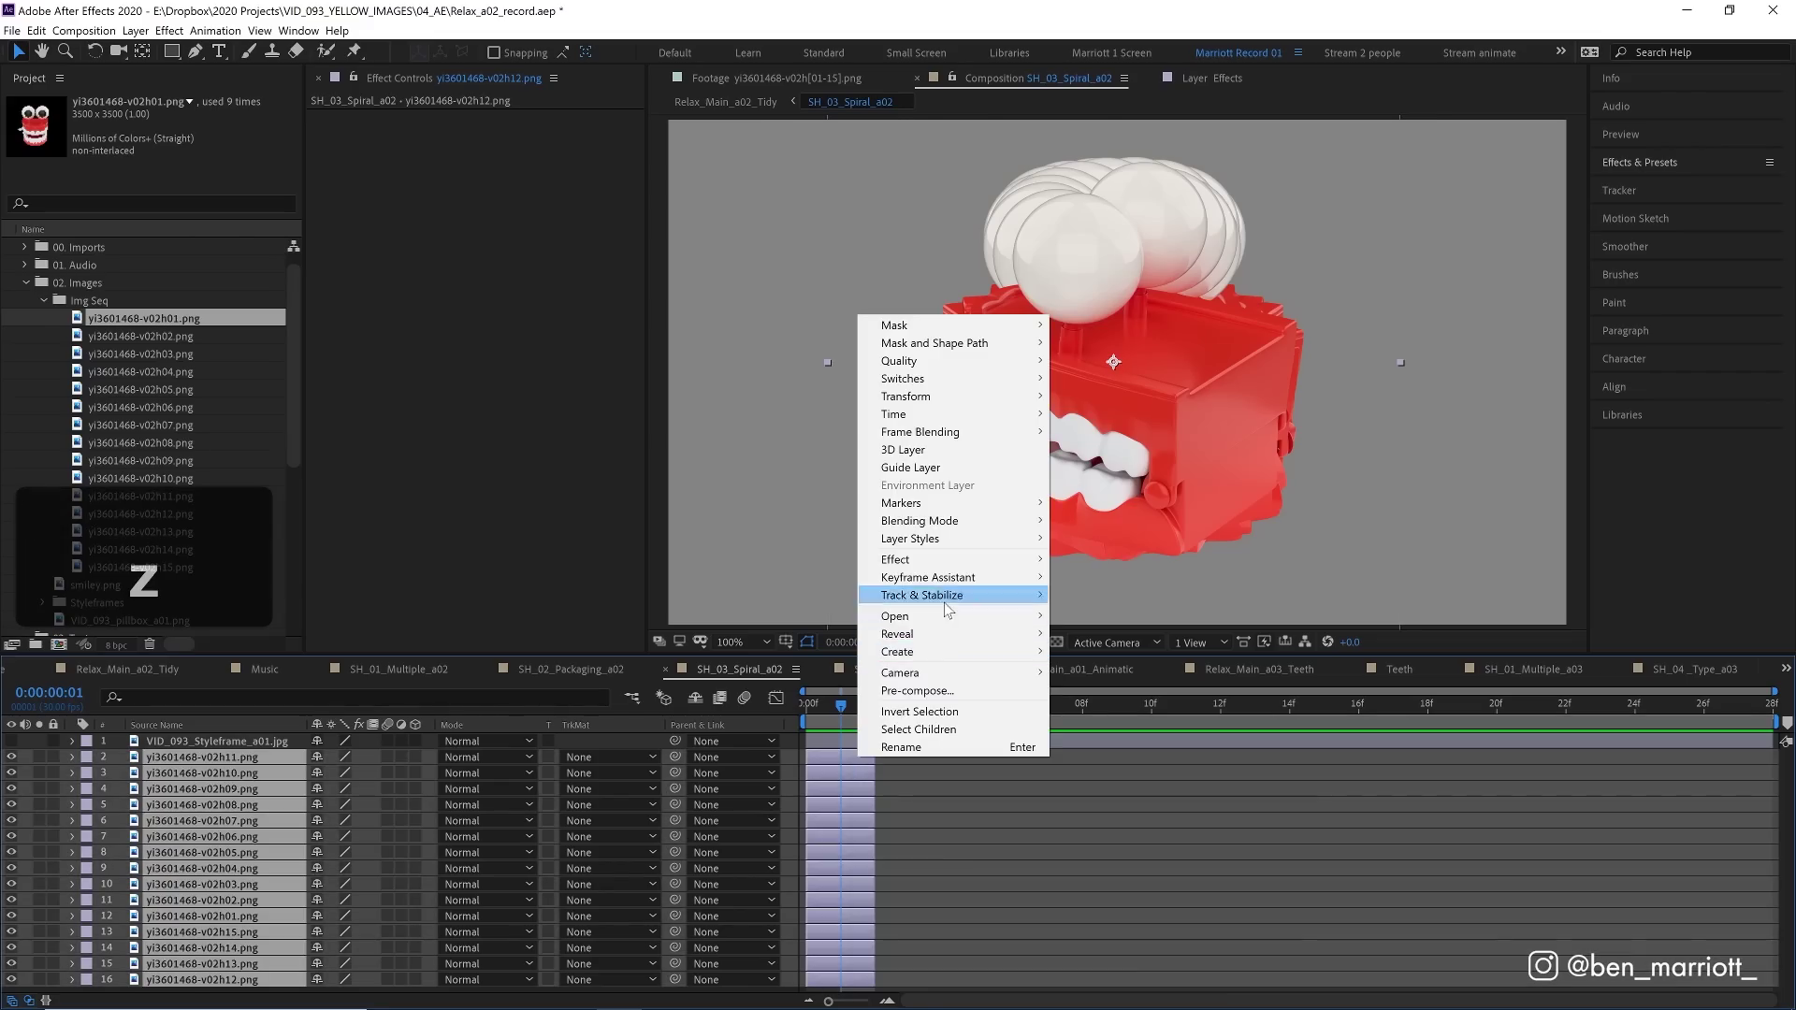
pyautogui.moveTo(945, 578)
pyautogui.click(1141, 713)
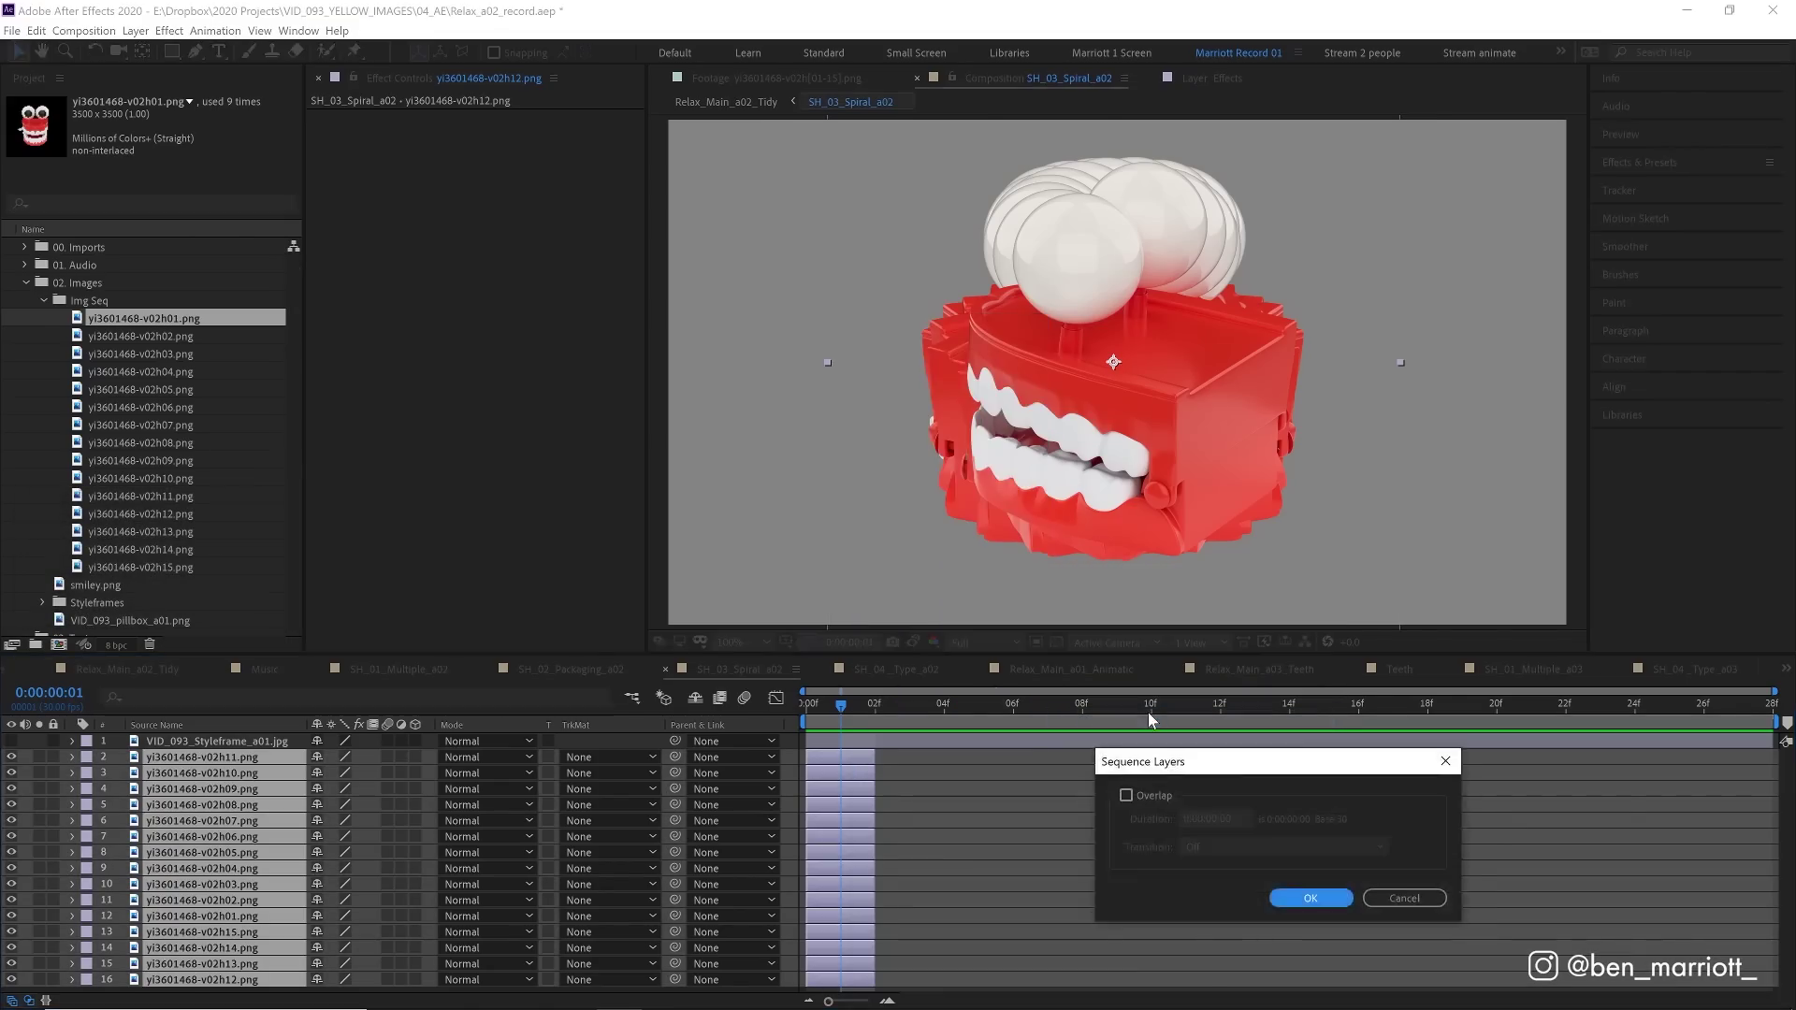
pyautogui.press('Return')
pyautogui.press('space')
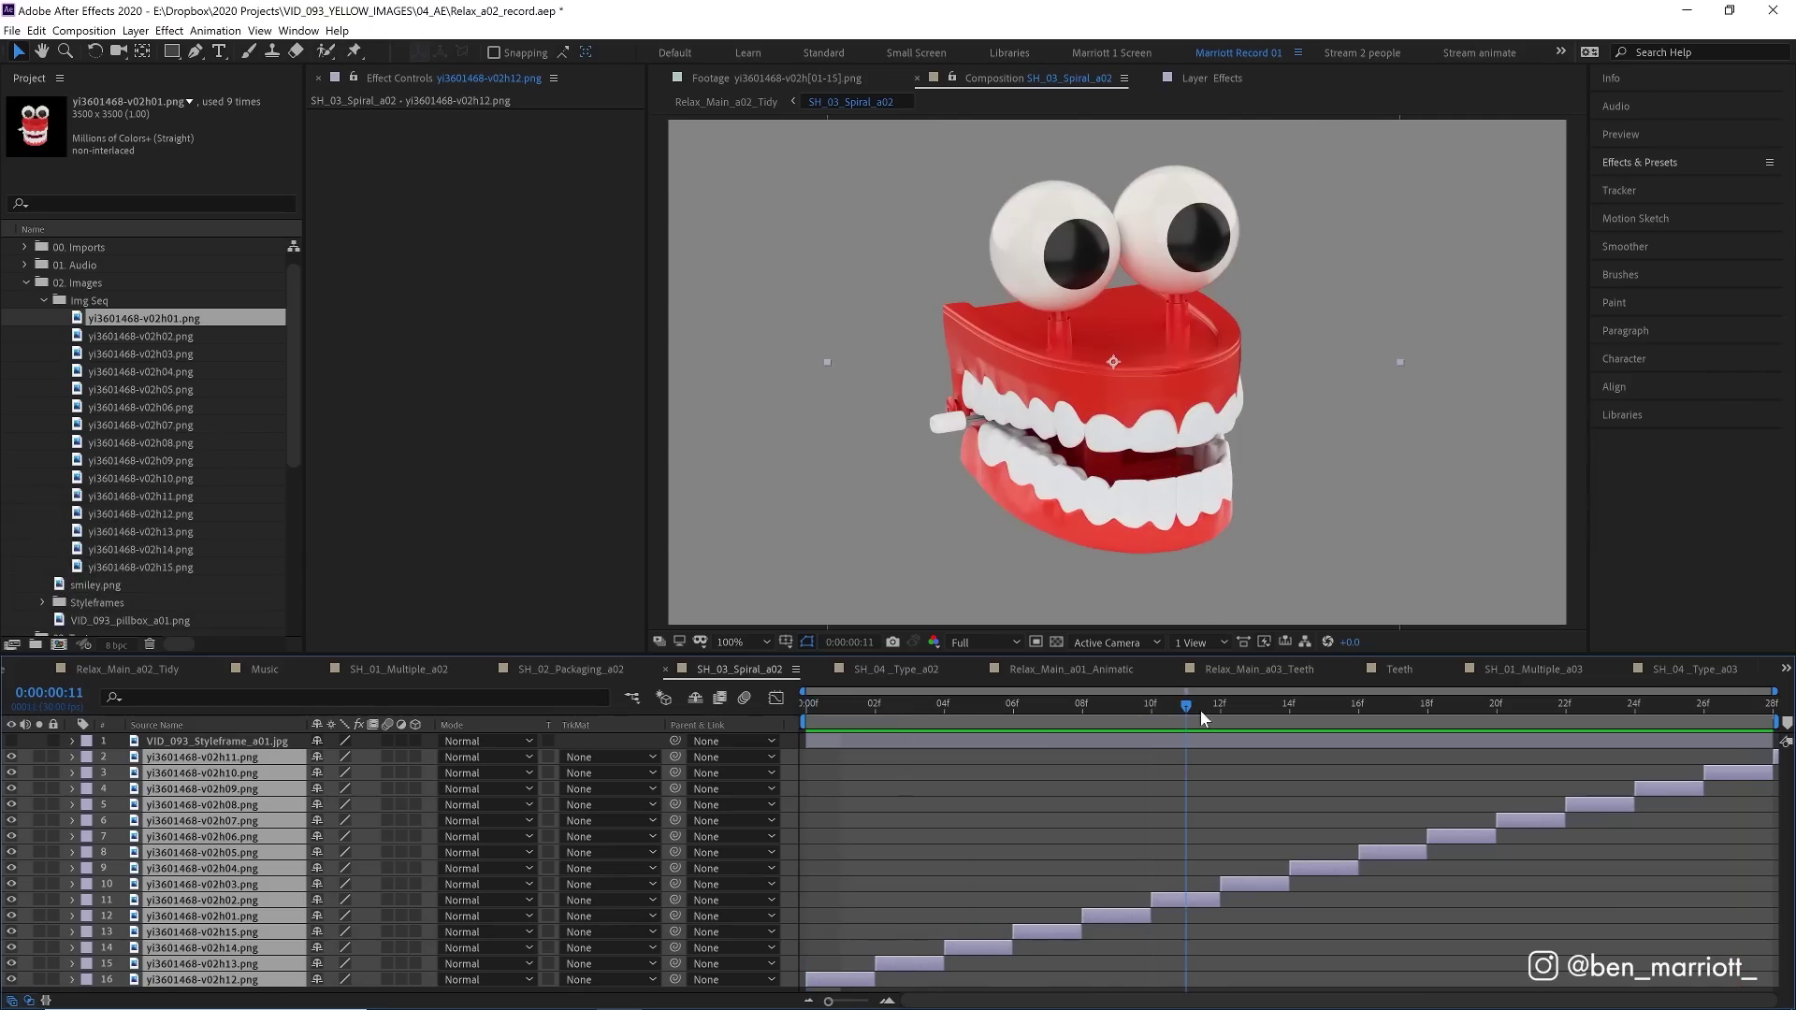
# Drag all teeth layers' out points to the comp end and preview the stacking trail.
pyautogui.click(11, 740)
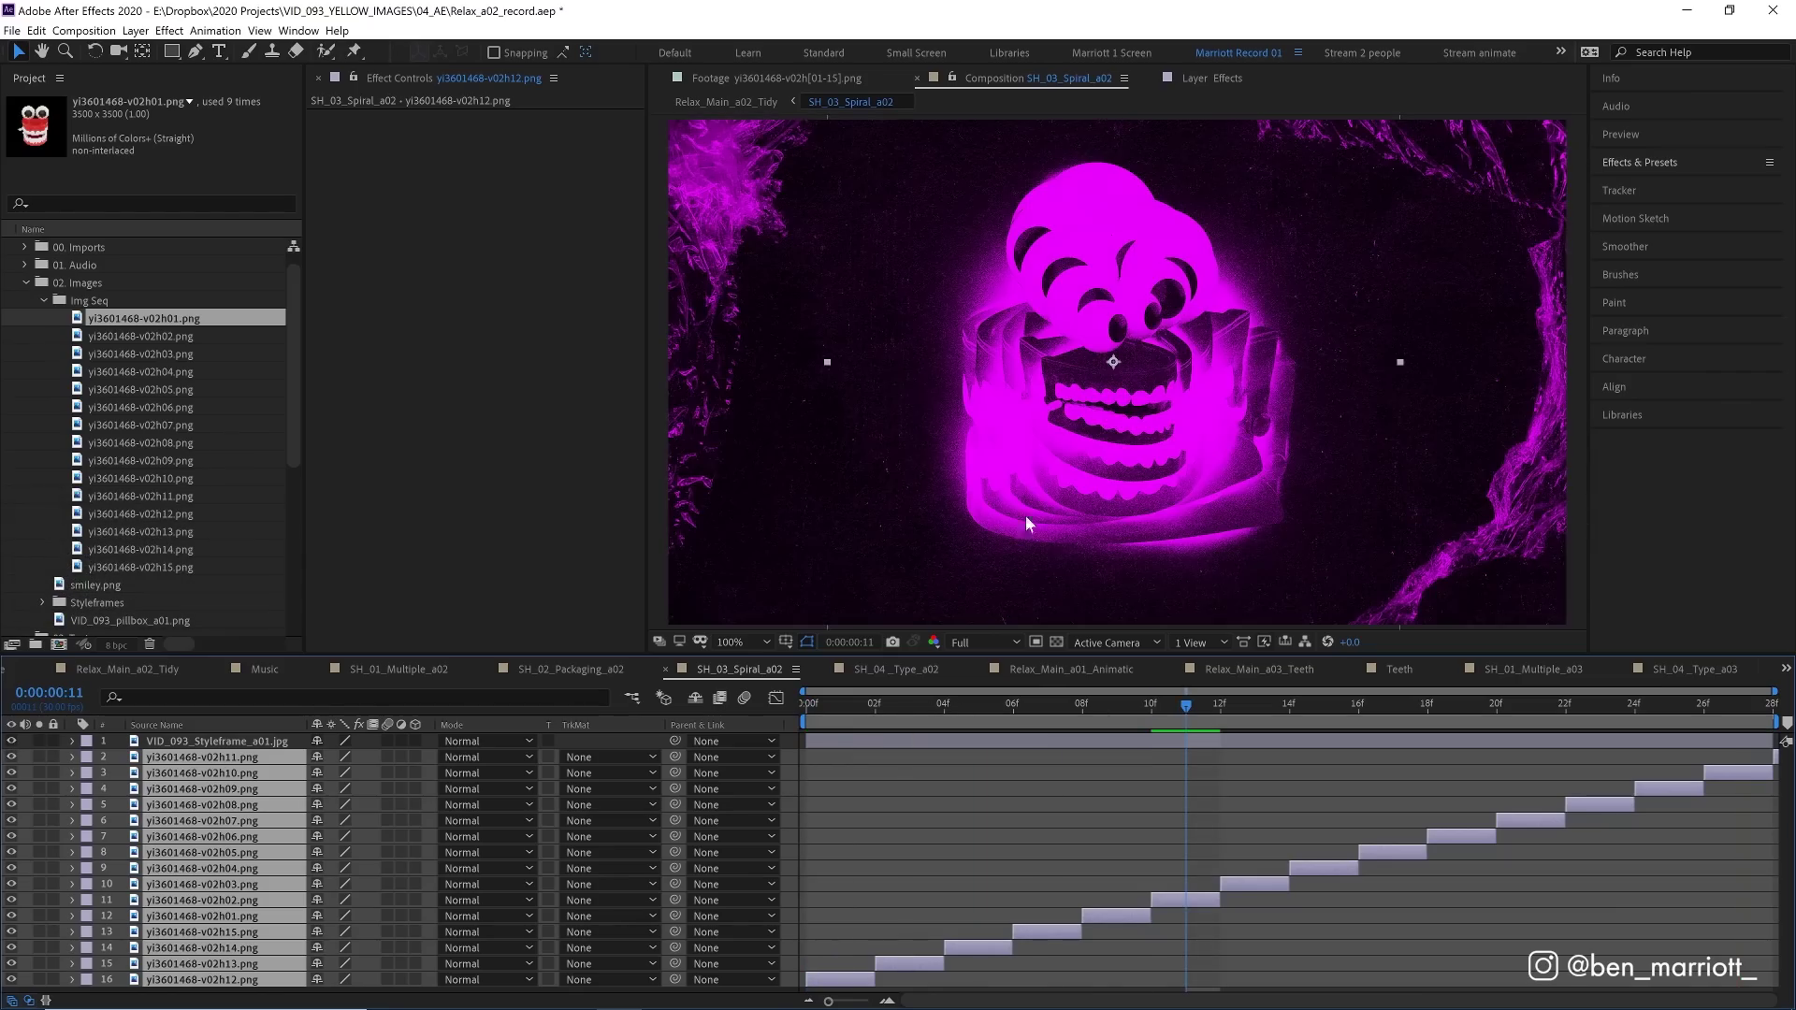
pyautogui.click(11, 741)
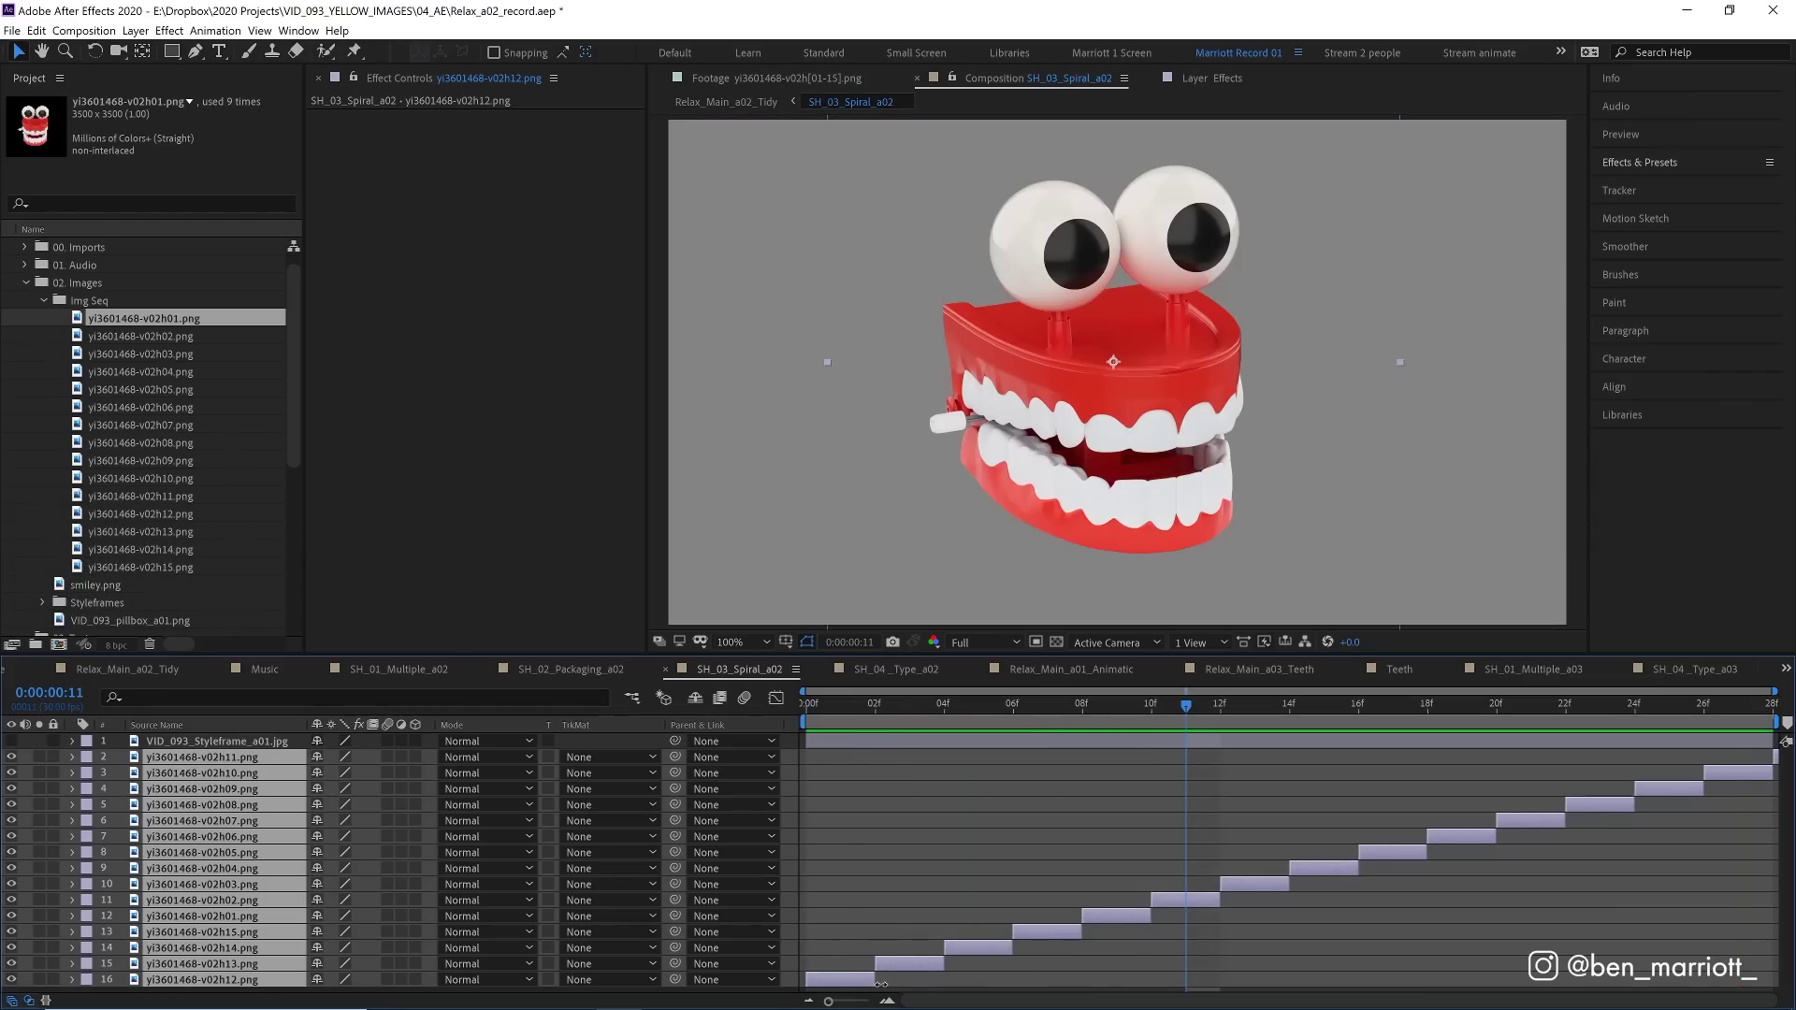
pyautogui.moveTo(921, 983); pyautogui.dragTo(1654, 882)
pyautogui.press('space')
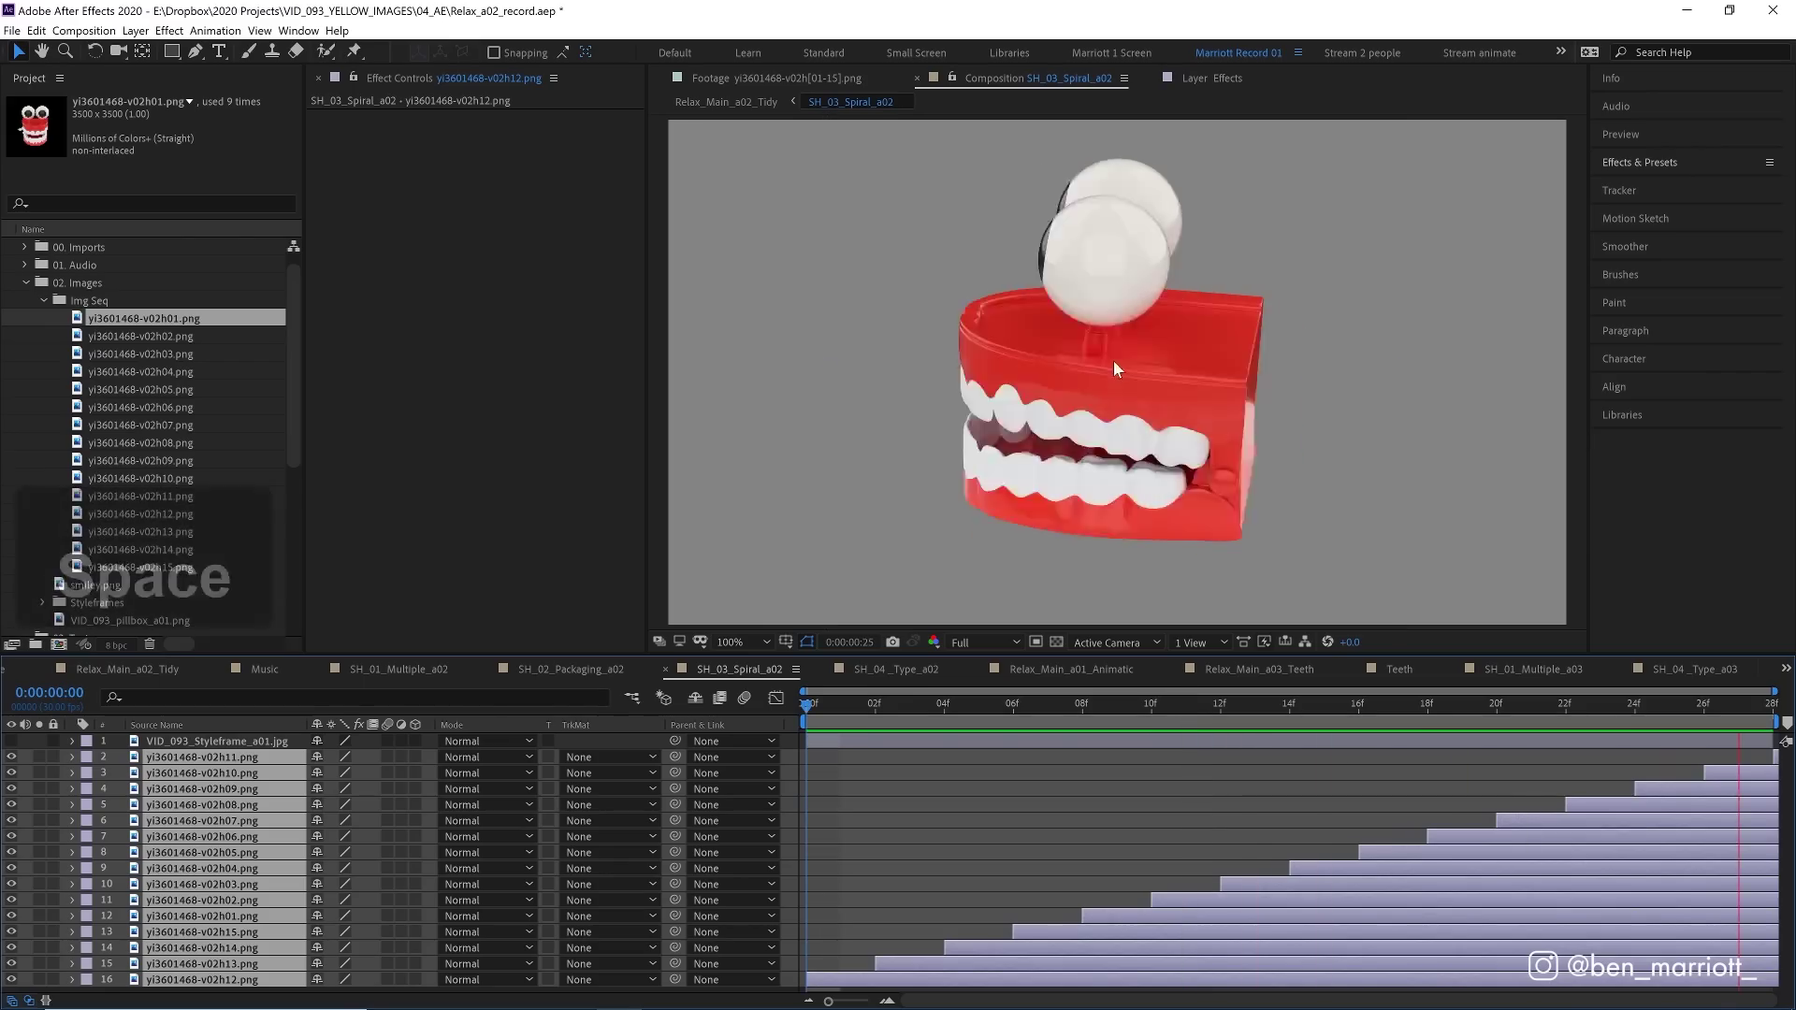
pyautogui.press('space')
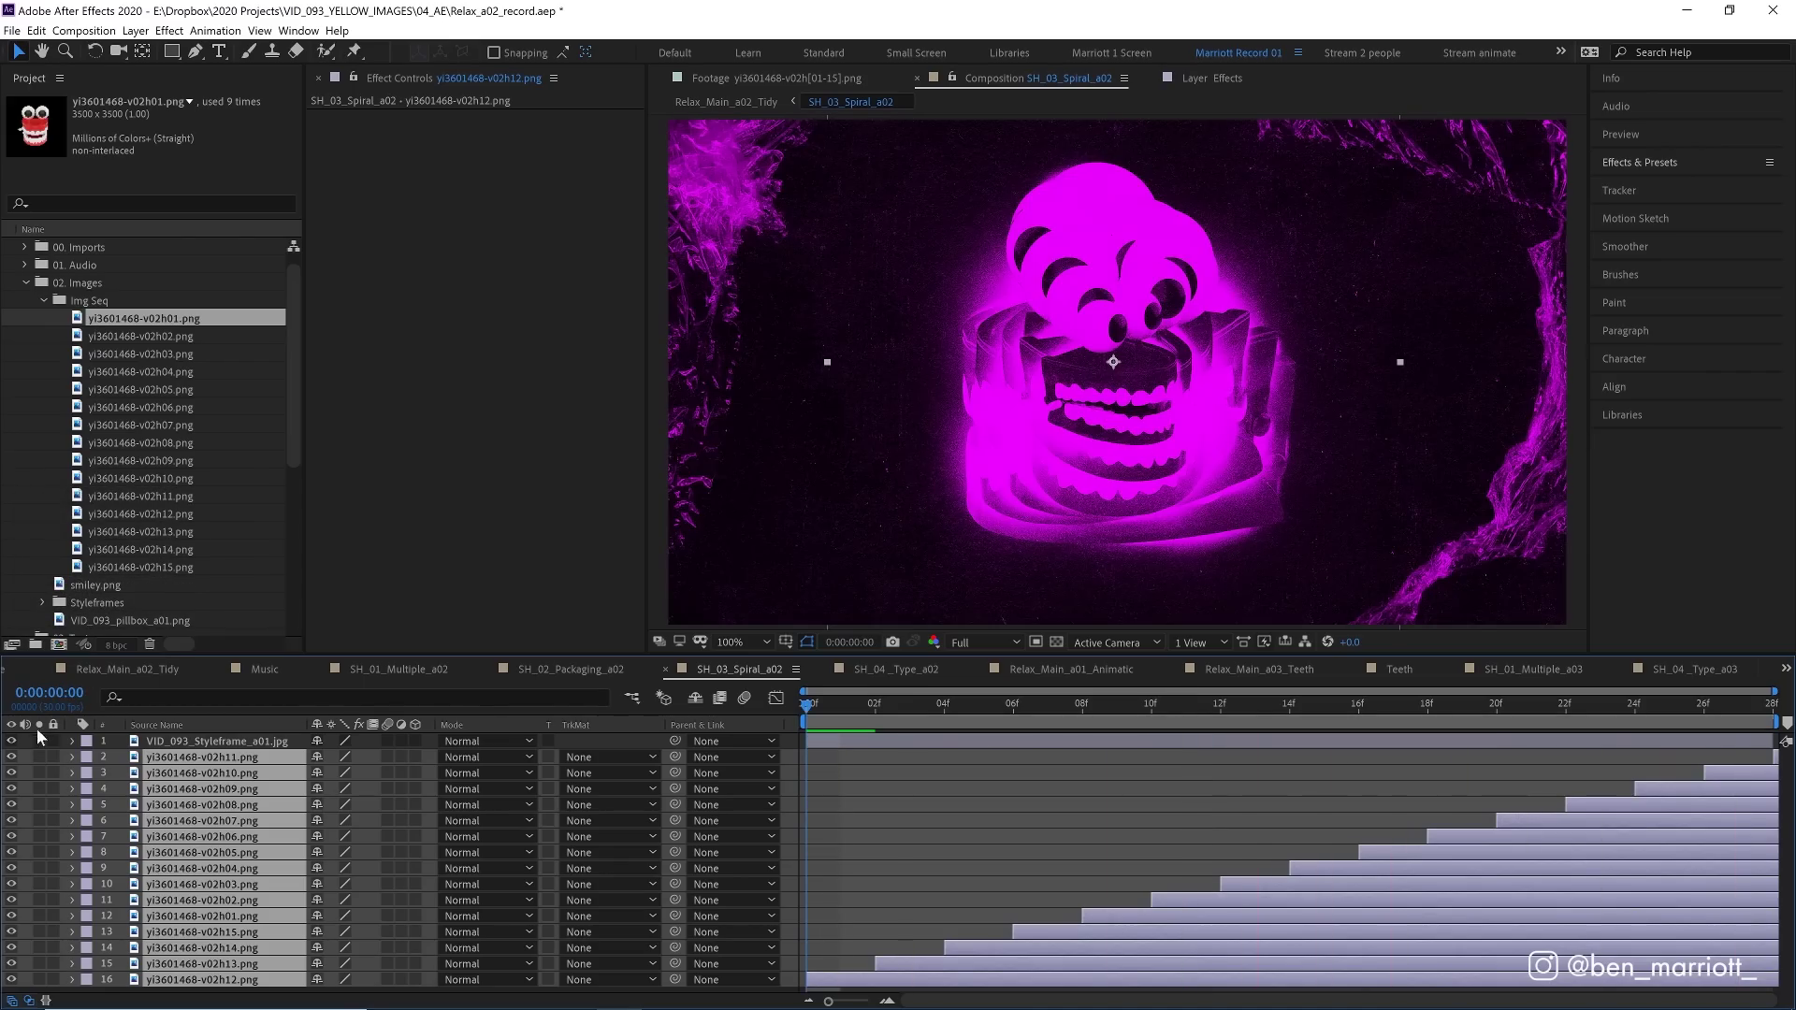
pyautogui.hotkey('ctrl', 'alt', 'shift', 'v')
pyautogui.moveTo(917, 713); pyautogui.dragTo(1483, 694)
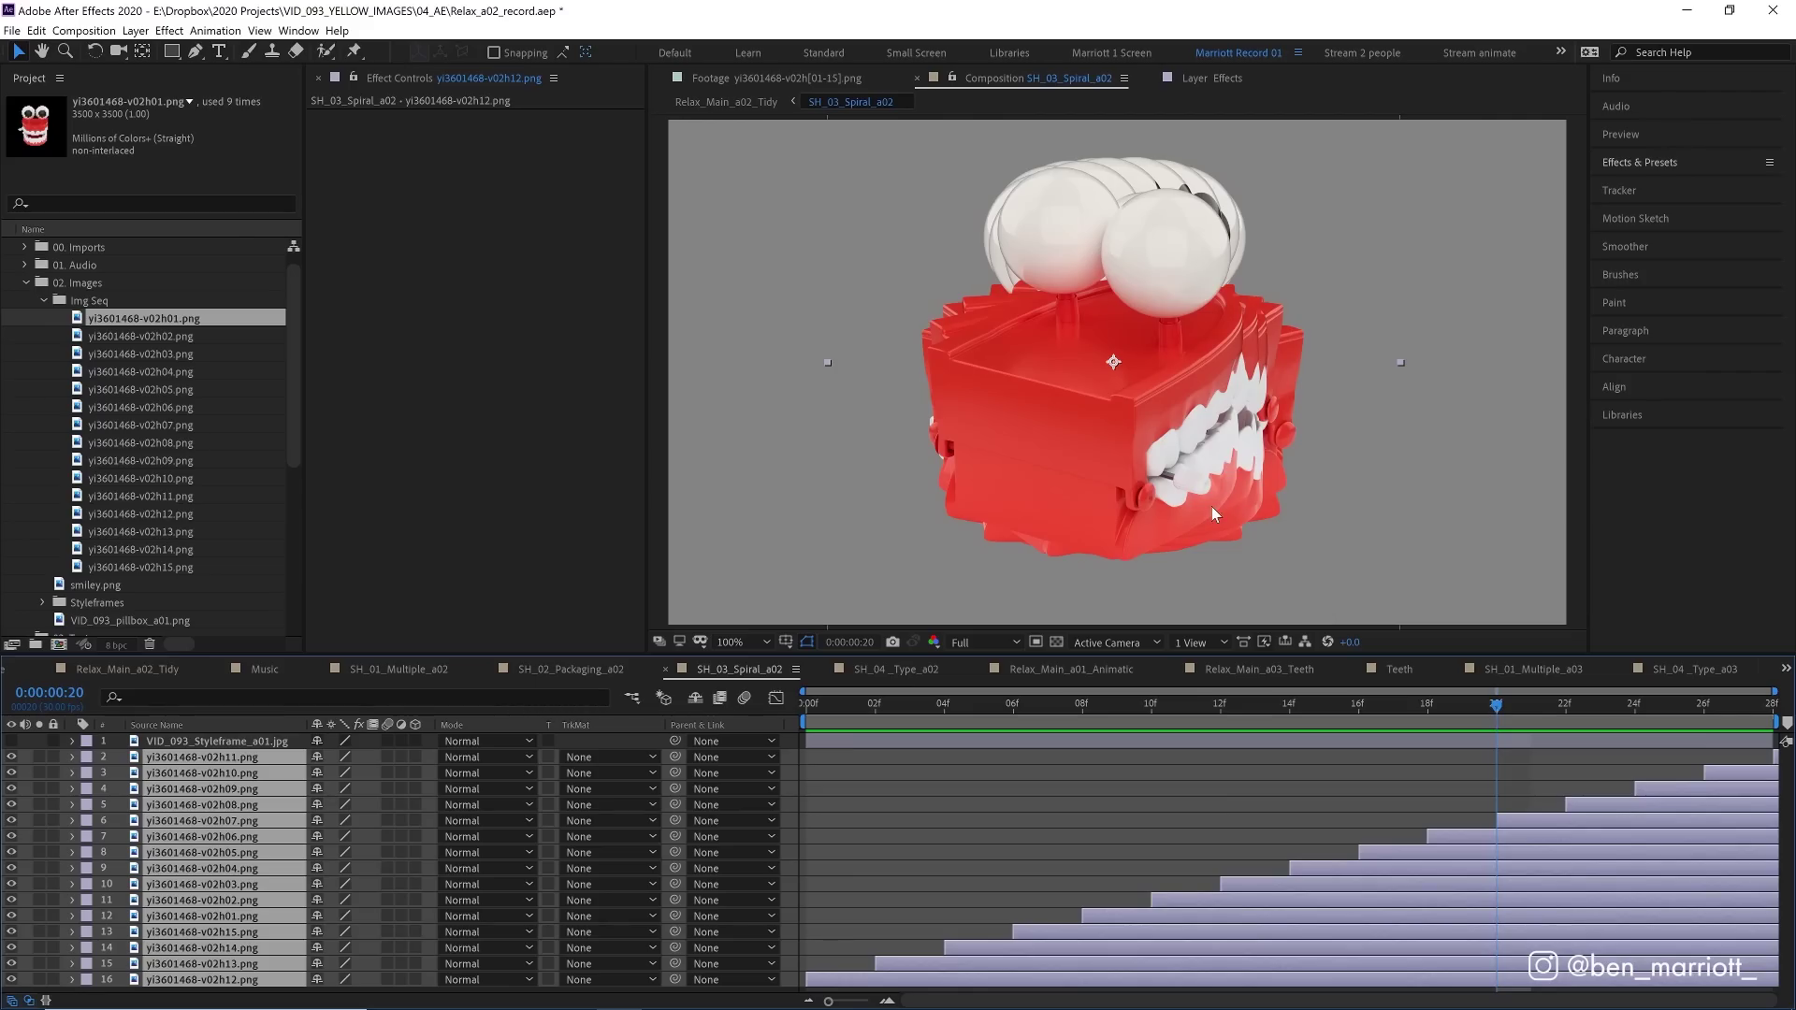
# Pick-whip each teeth layer's parent to the layer below it, starting from layer 2.
pyautogui.click(926, 796)
pyautogui.click(331, 754)
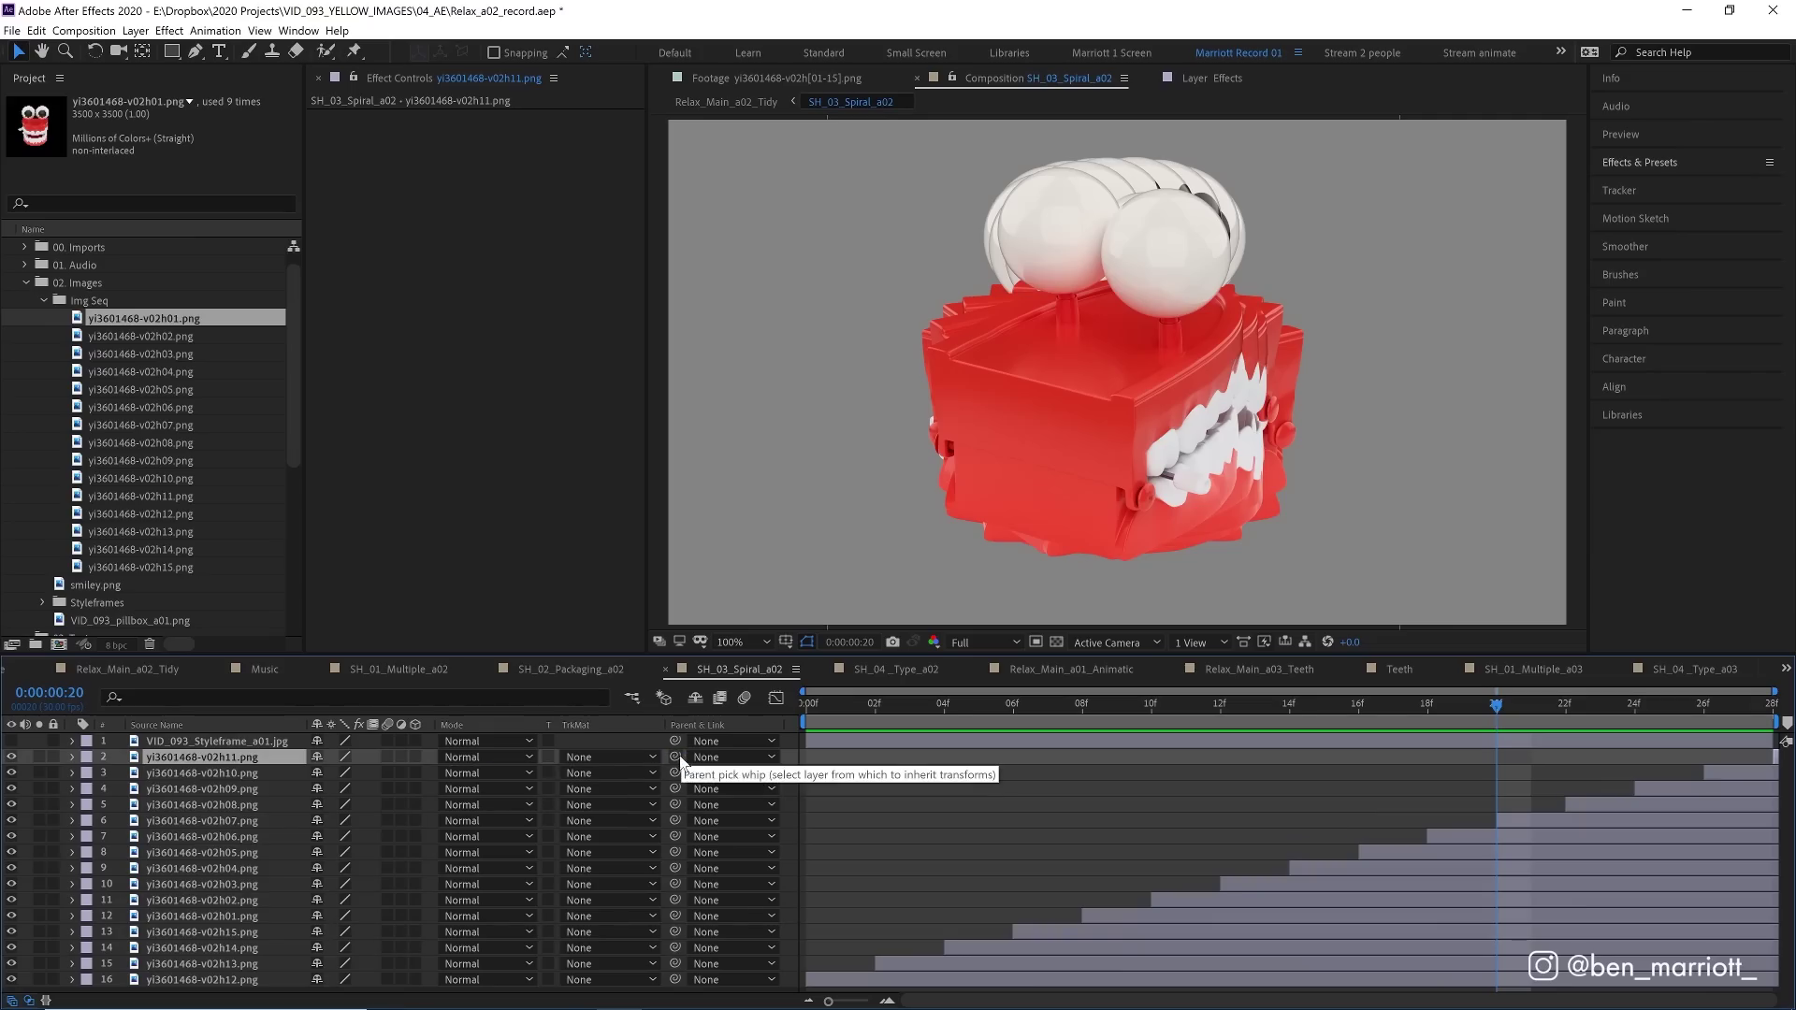
pyautogui.moveTo(674, 757); pyautogui.dragTo(608, 804)
pyautogui.moveTo(674, 804); pyautogui.dragTo(608, 820)
pyautogui.moveTo(674, 821); pyautogui.dragTo(608, 836)
pyautogui.moveTo(674, 837); pyautogui.dragTo(640, 850)
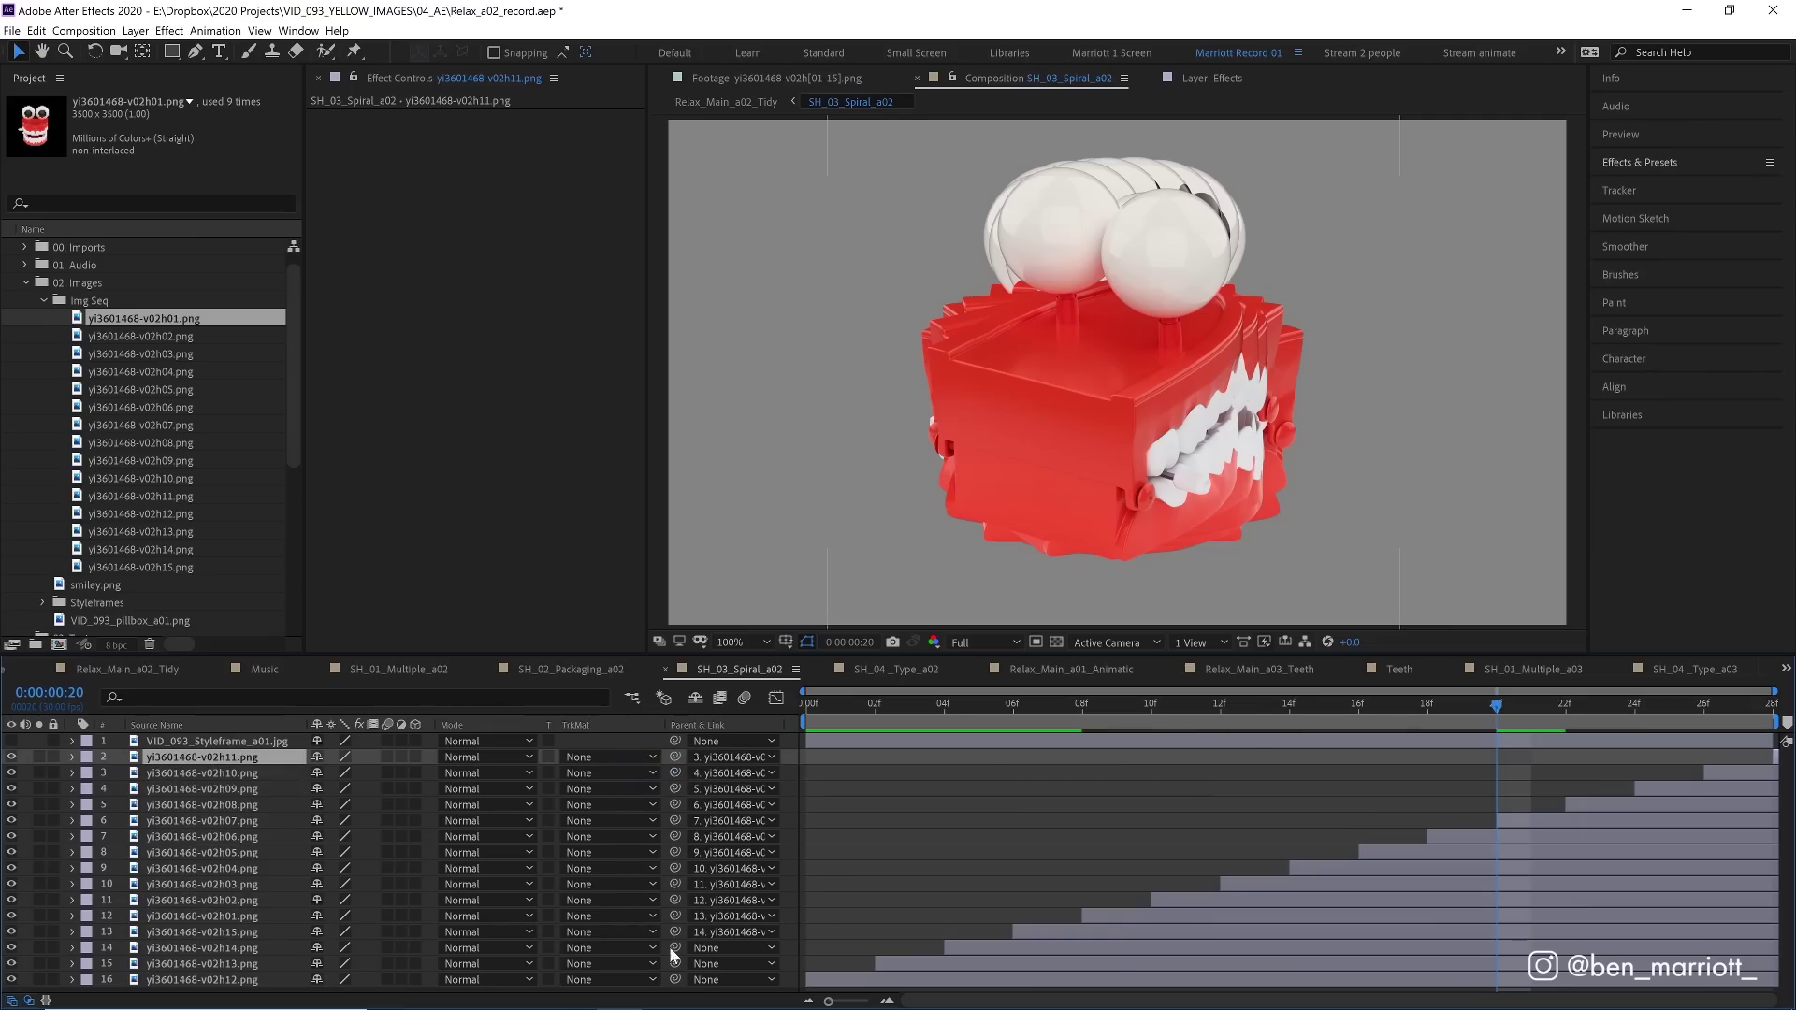
pyautogui.click(1254, 704)
# Inspect layer 10's scale at frame 24, keeping it at 100%.
pyautogui.click(1237, 884)
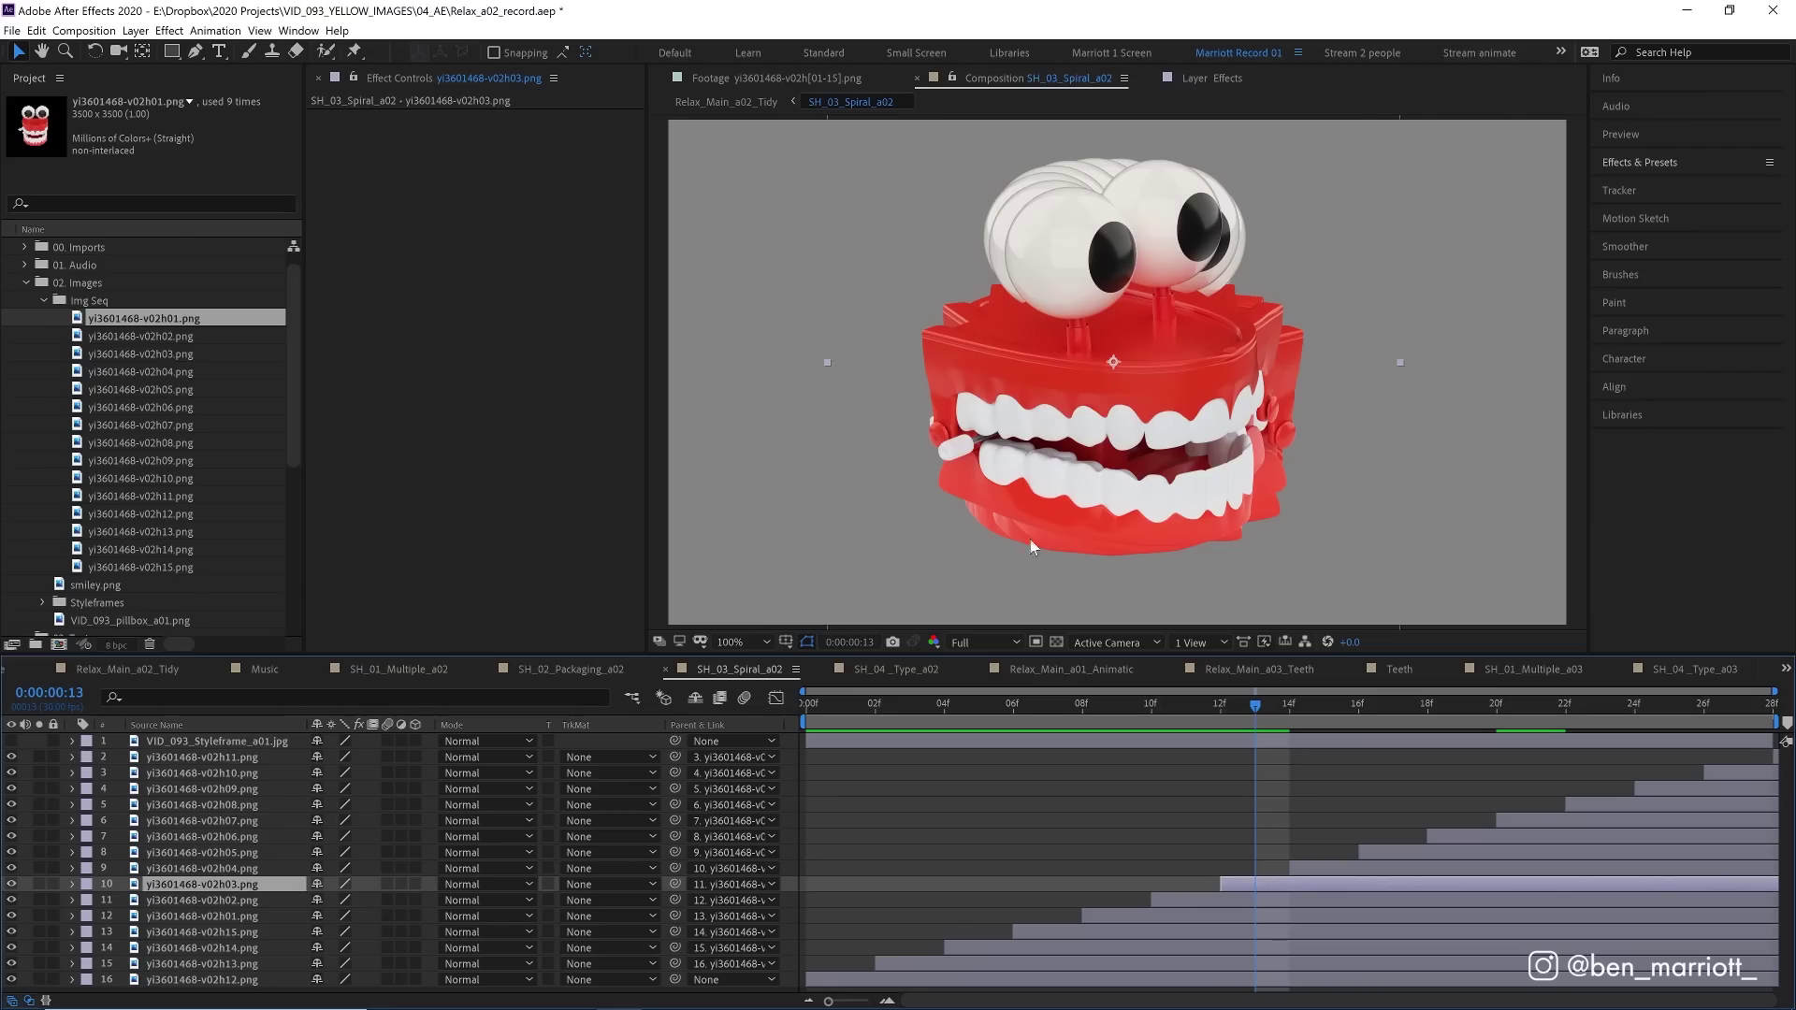
pyautogui.click(1623, 716)
pyautogui.press('s')
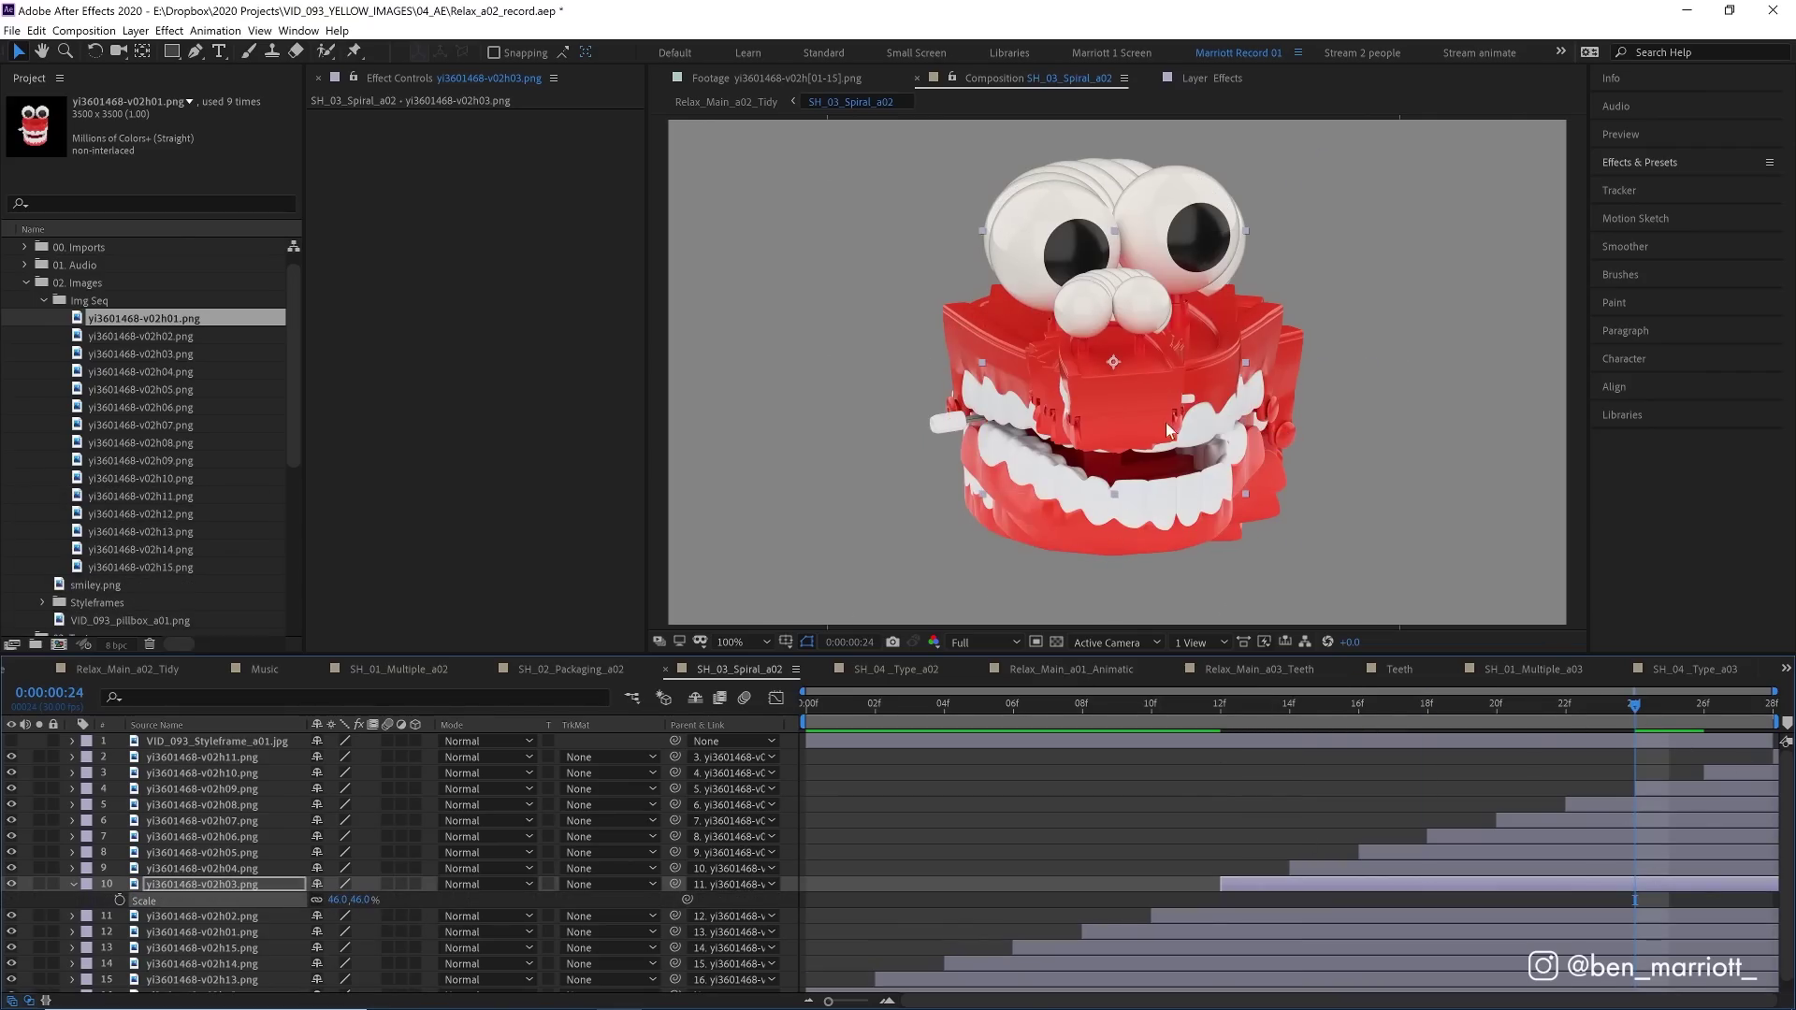
pyautogui.hotkey('ctrl', 'z')
# Scale teeth layers 2–16 to 89% and scrub through the shrinking trail.
pyautogui.click(224, 759)
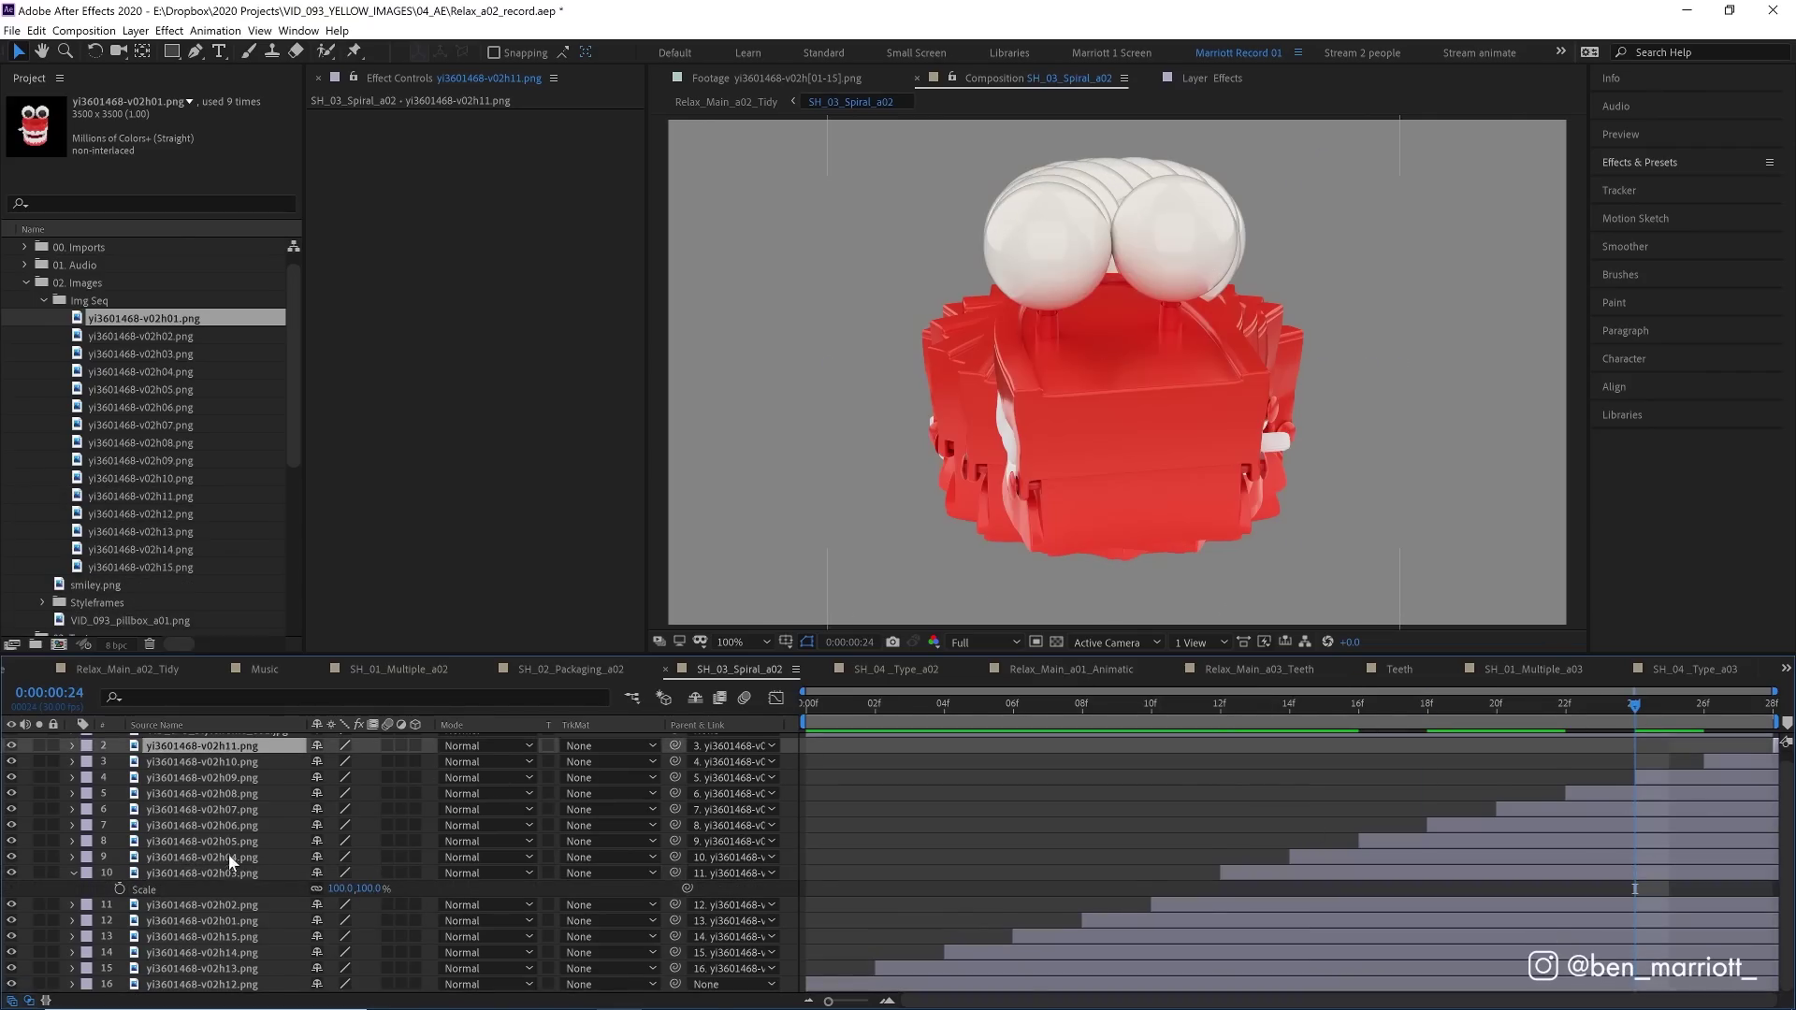
pyautogui.scroll(-1, 233, 867)
pyautogui.keyDown('shift'); pyautogui.click(225, 970); pyautogui.keyUp('shift')
pyautogui.press('s')
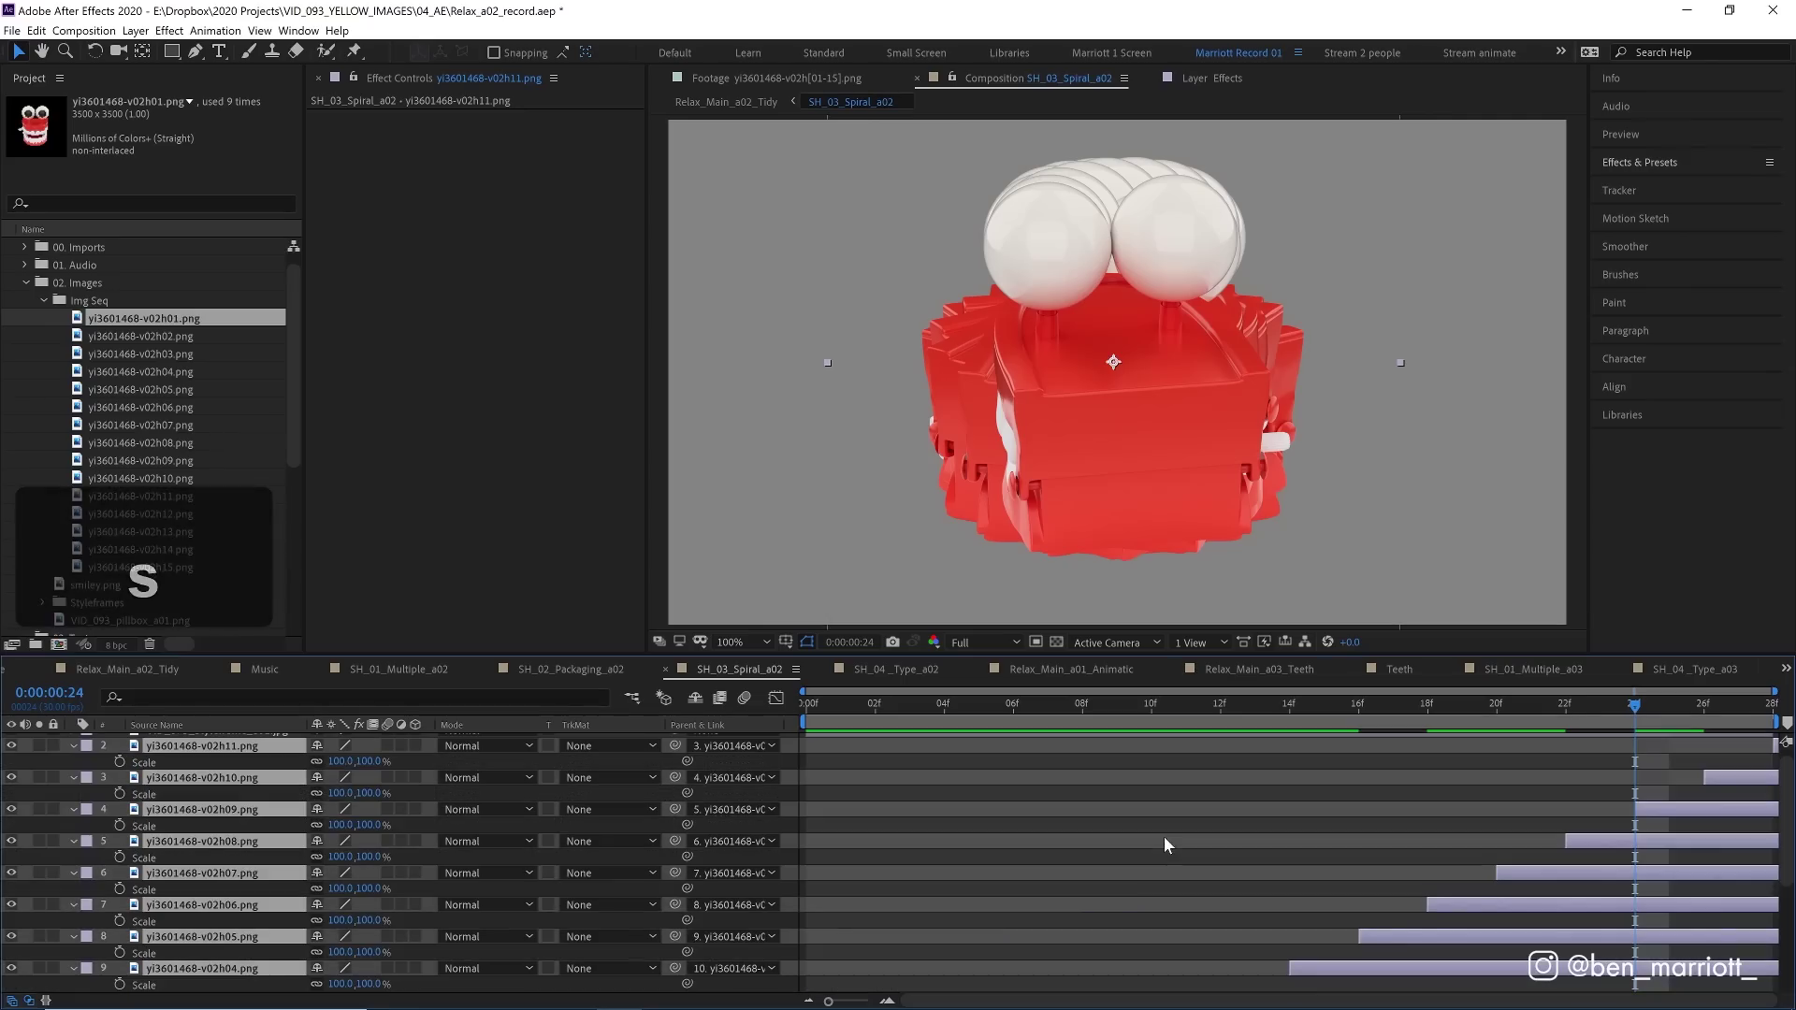
pyautogui.click(373, 793)
pyautogui.moveTo(371, 863); pyautogui.dragTo(356, 856)
pyautogui.moveTo(1249, 710); pyautogui.dragTo(1585, 696)
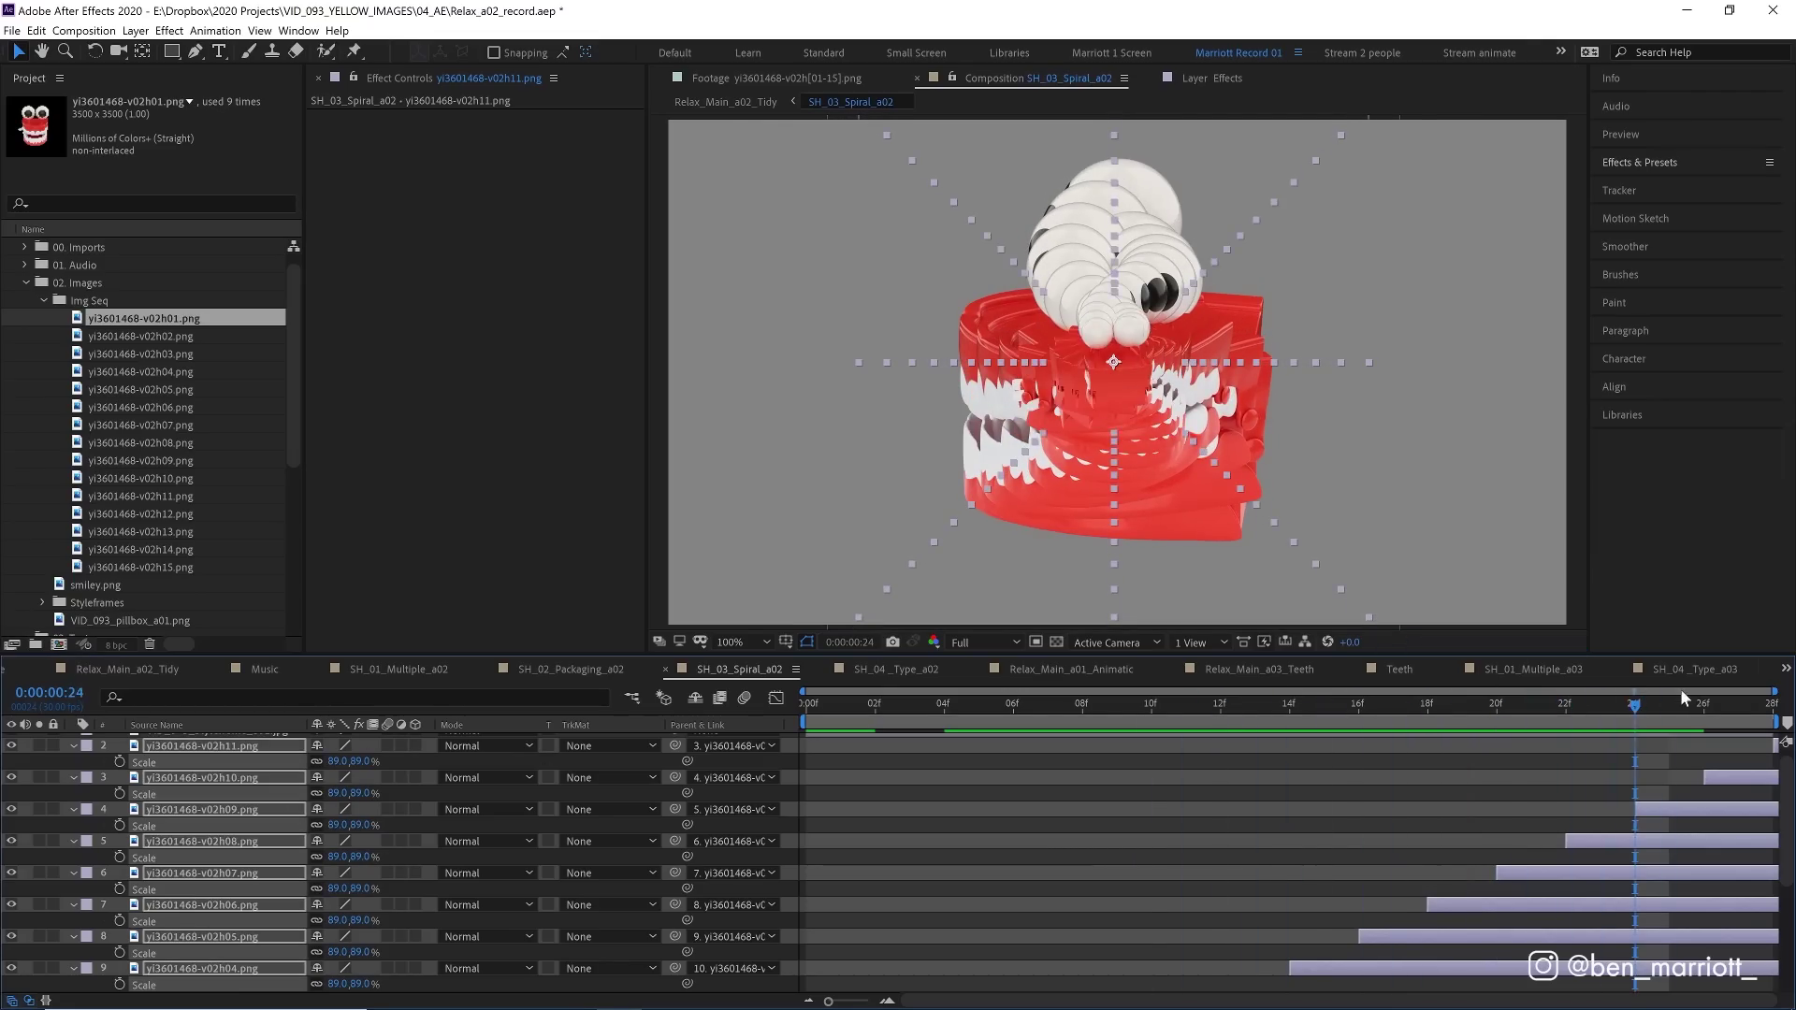
pyautogui.press('Home')
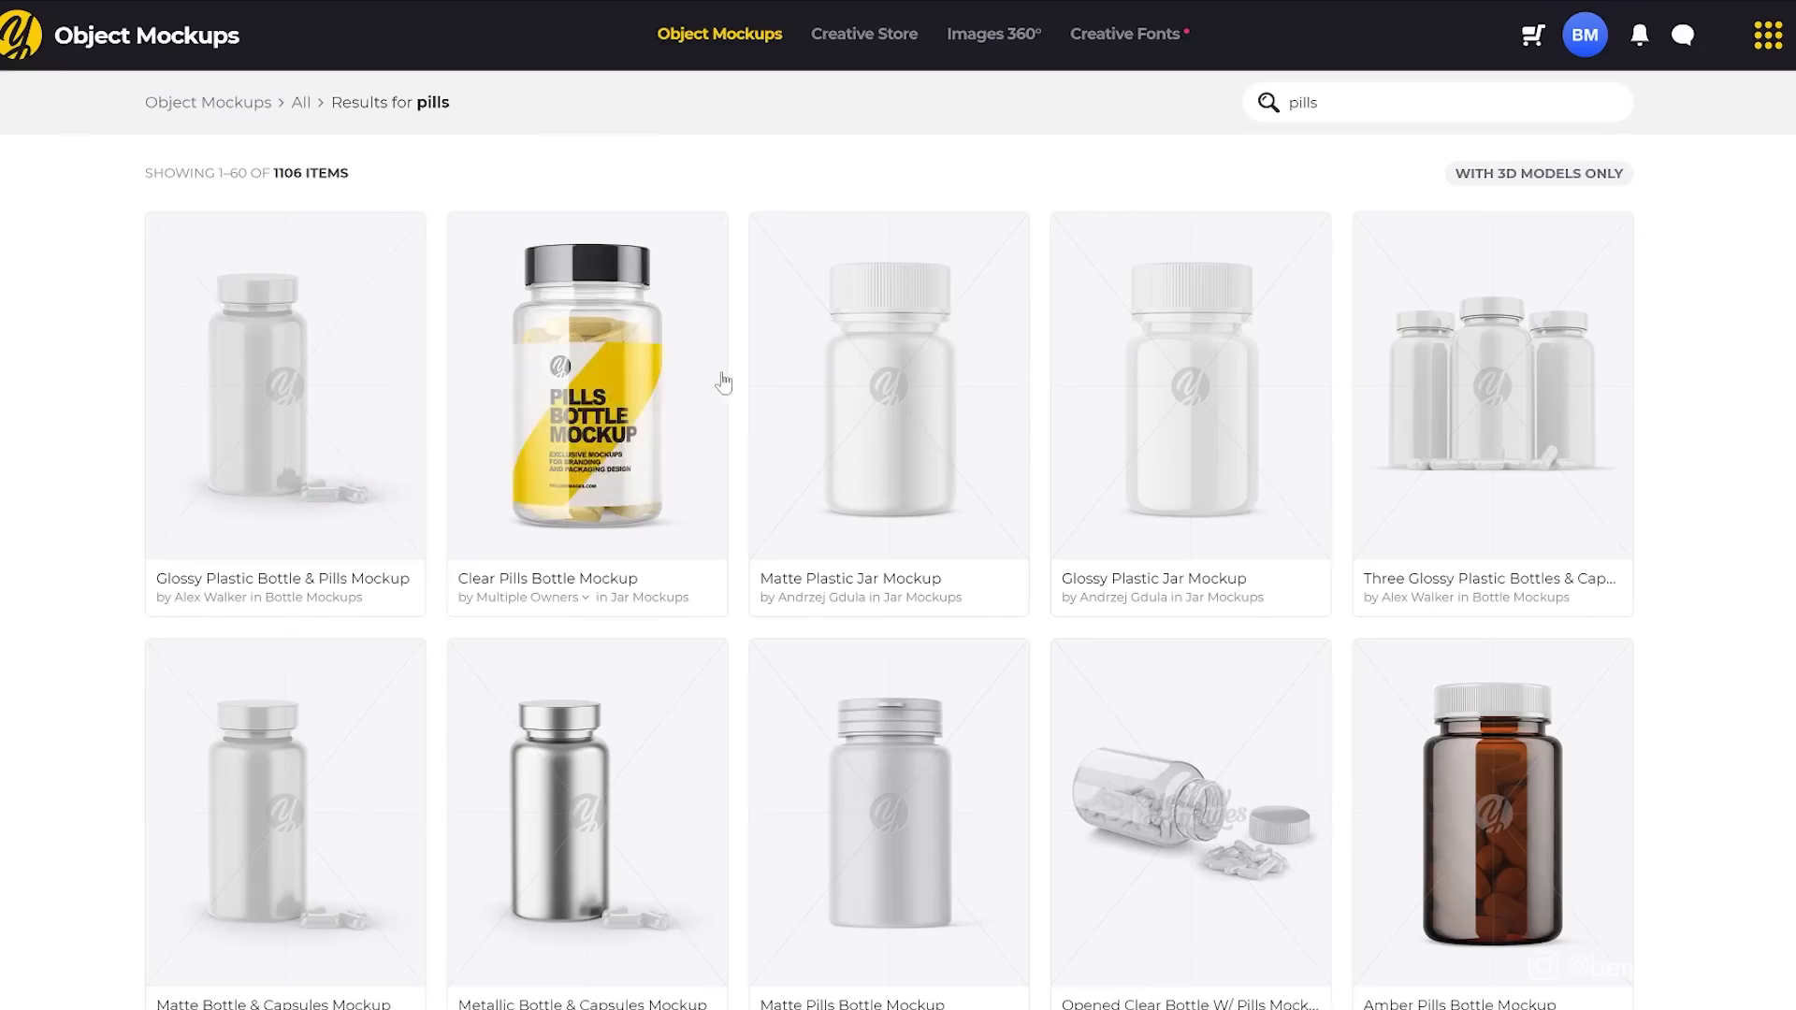
# Scroll the 'pills' search results down toward the Opened Paper Box & Pills Blister Mockup.
pyautogui.scroll(-2, 723, 382)
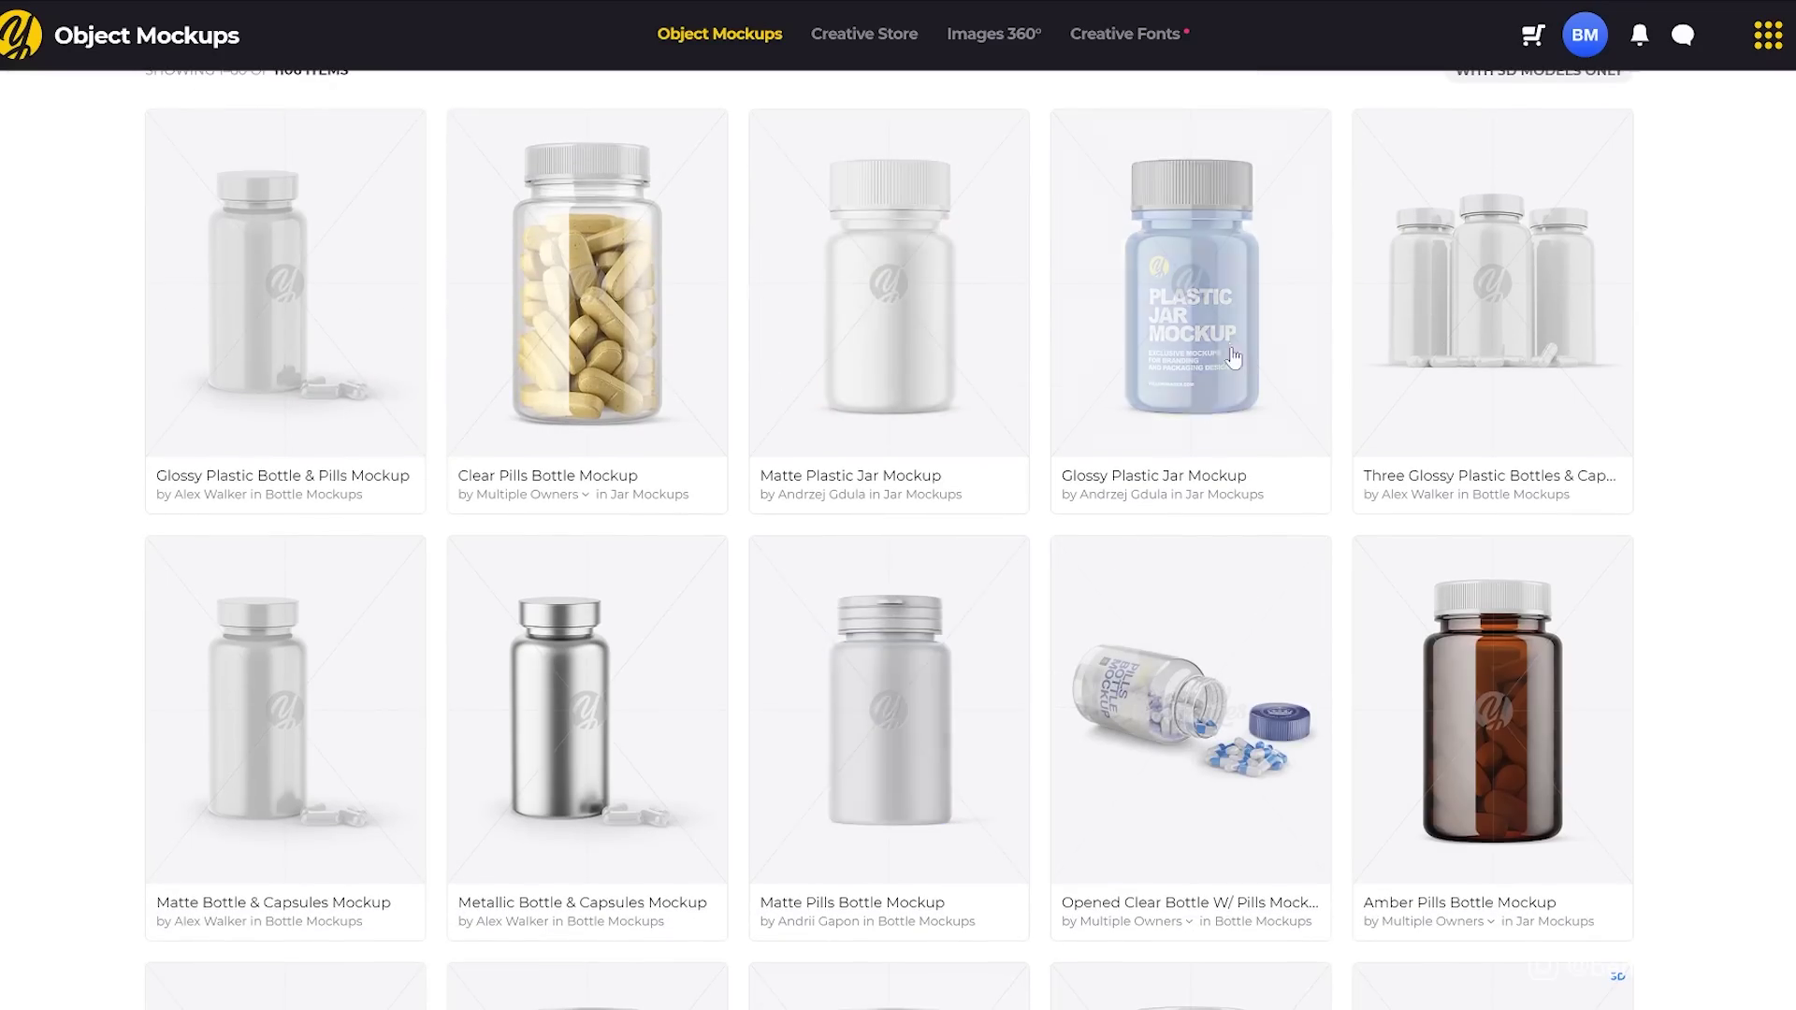
pyautogui.scroll(-2, 1323, 535)
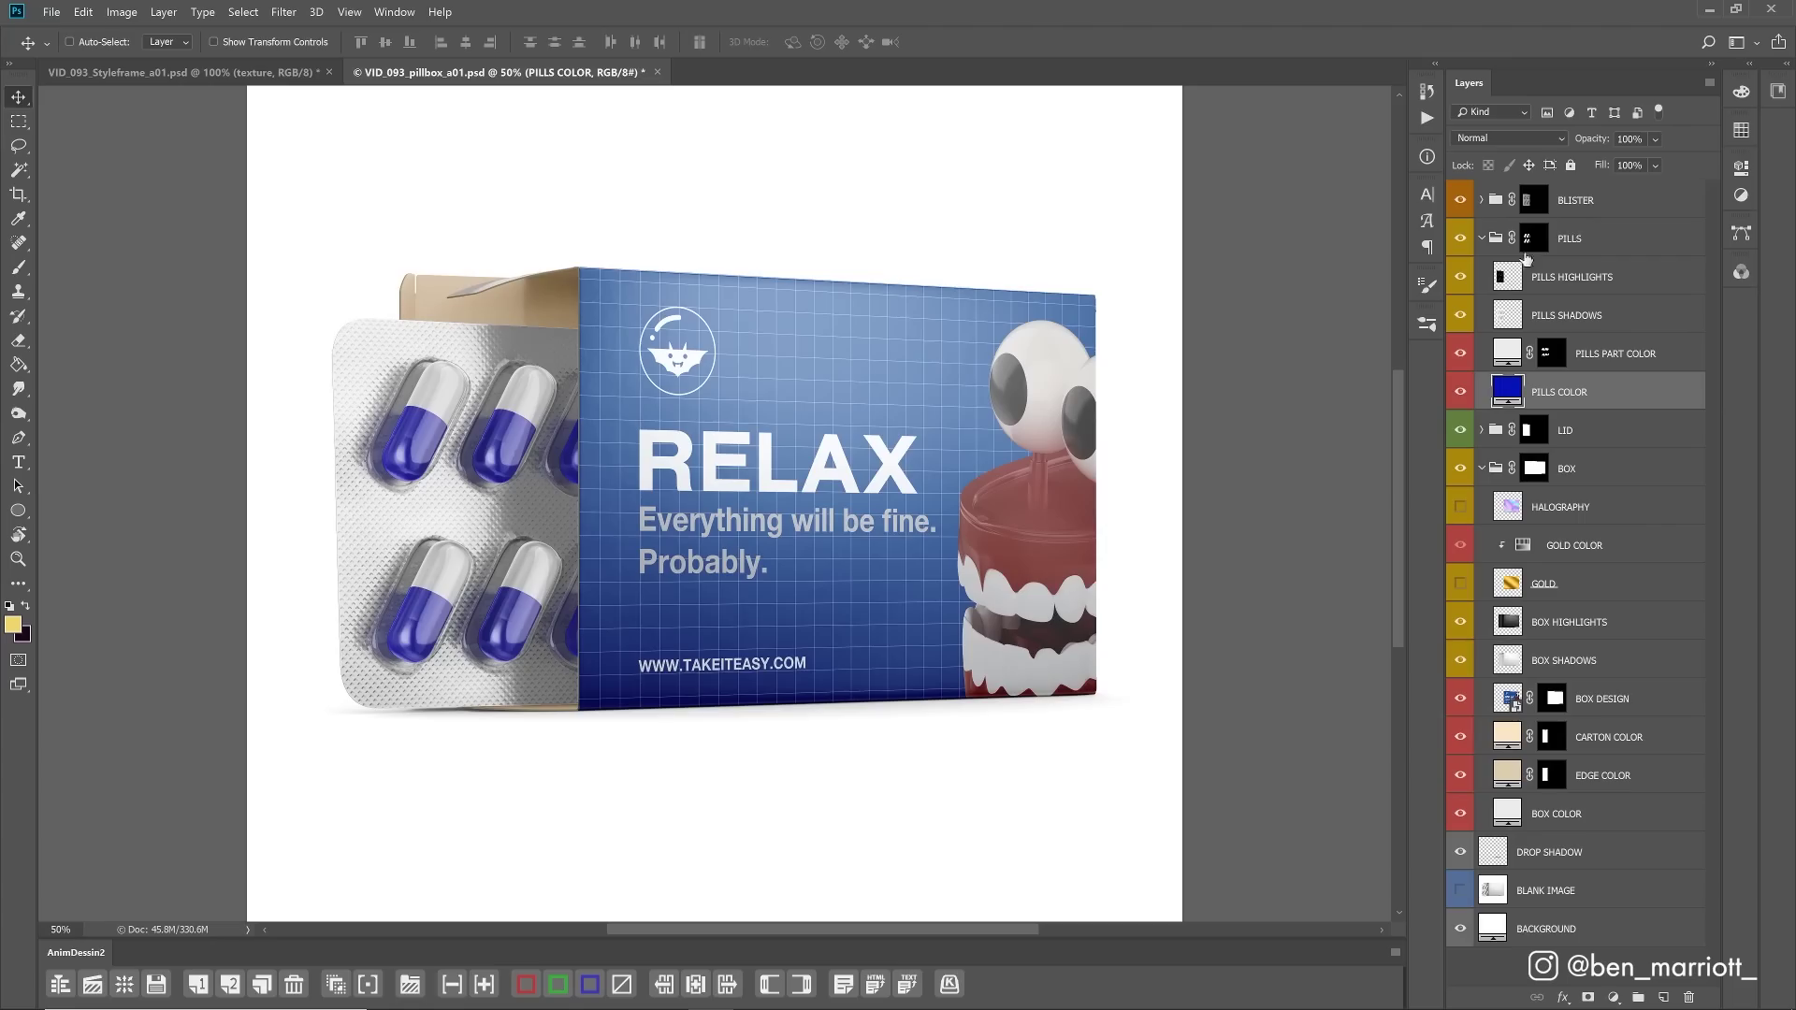
# In the BOX DESIGN smart object, add ' :)' after 'Probably.' and save.
pyautogui.keyDown('ctrl'); pyautogui.click(1063, 444); pyautogui.keyUp('ctrl')
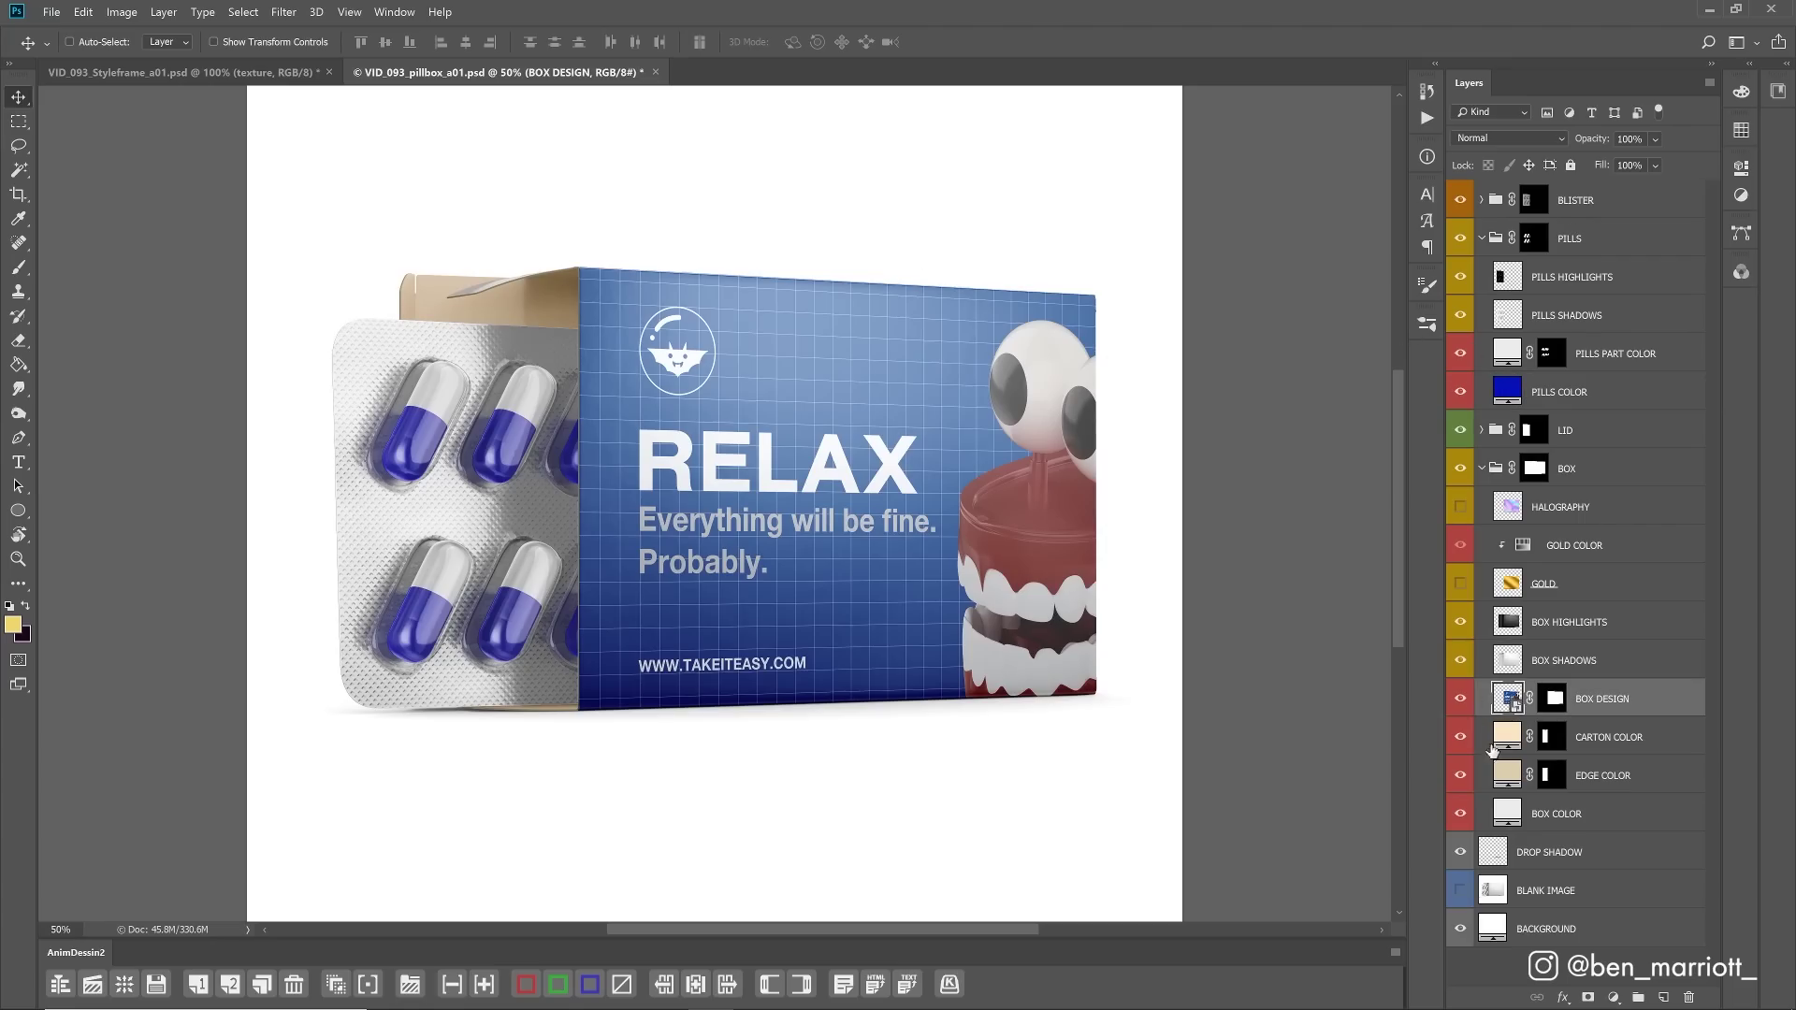
pyautogui.doubleClick(1510, 700)
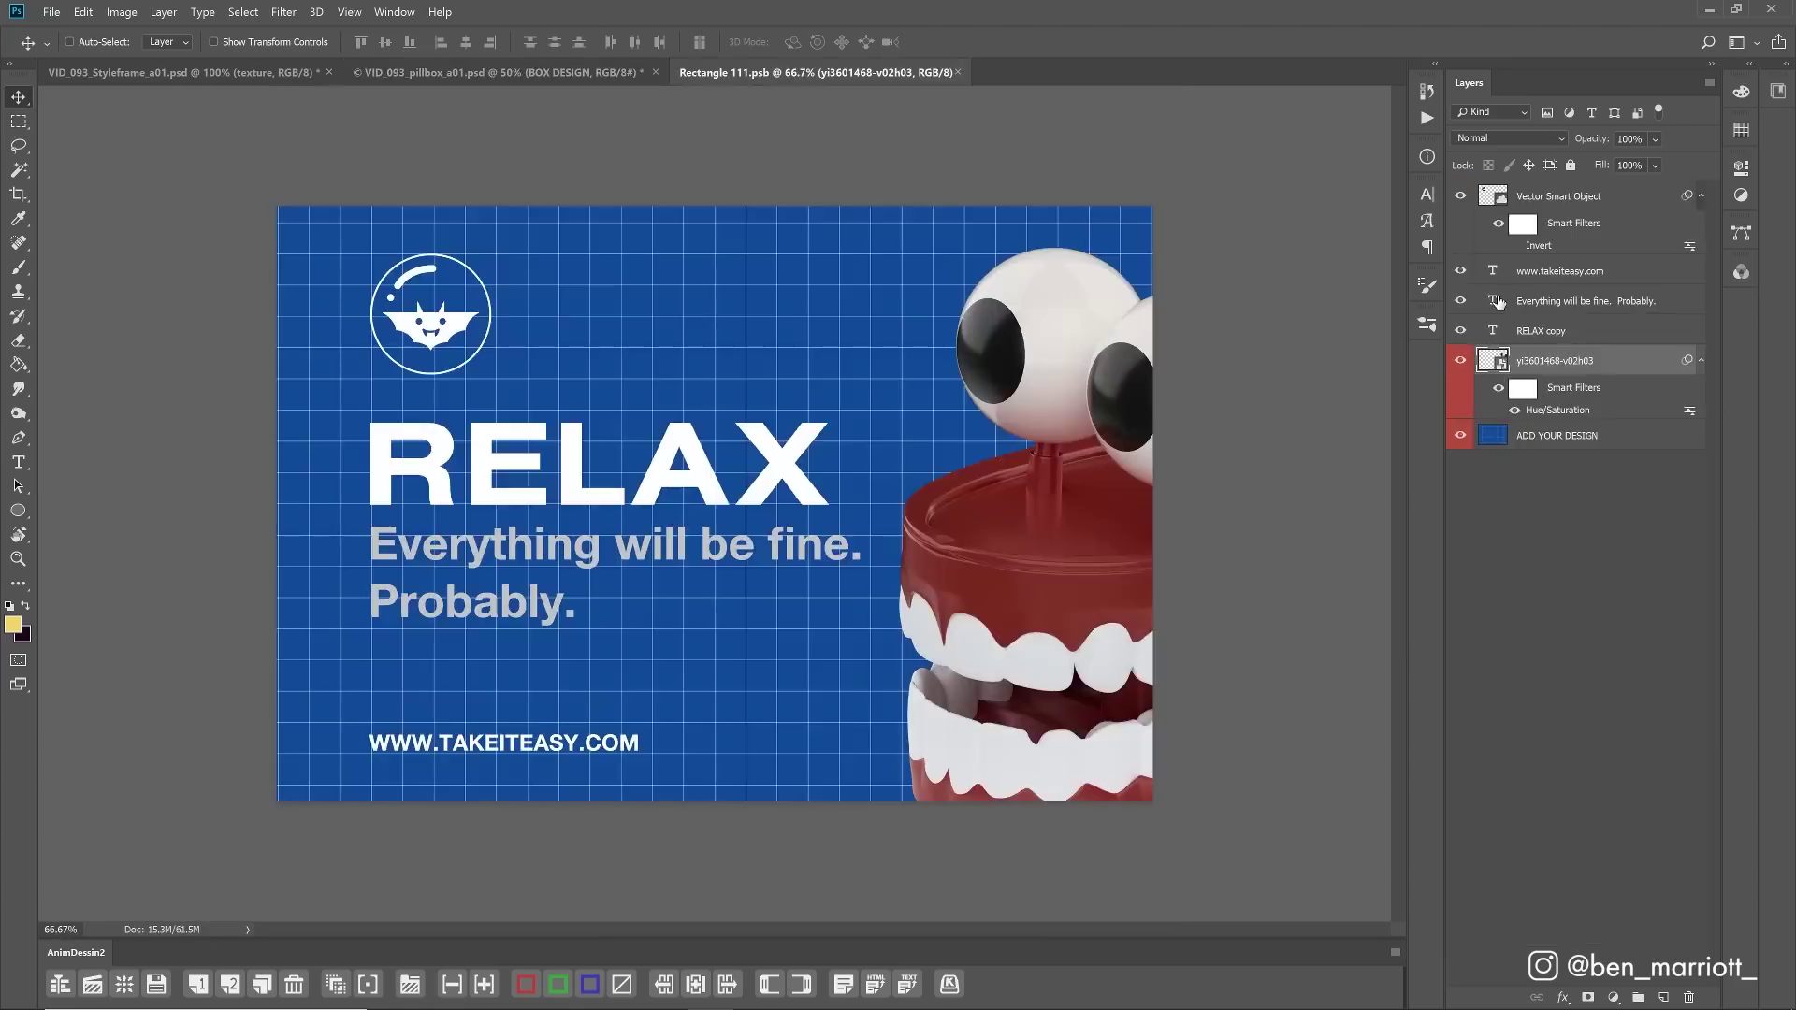
pyautogui.click(1500, 301)
pyautogui.doubleClick(1499, 301)
pyautogui.press('End')
pyautogui.write(':)')
pyautogui.click(1571, 360)
pyautogui.hotkey('ctrl', 's')
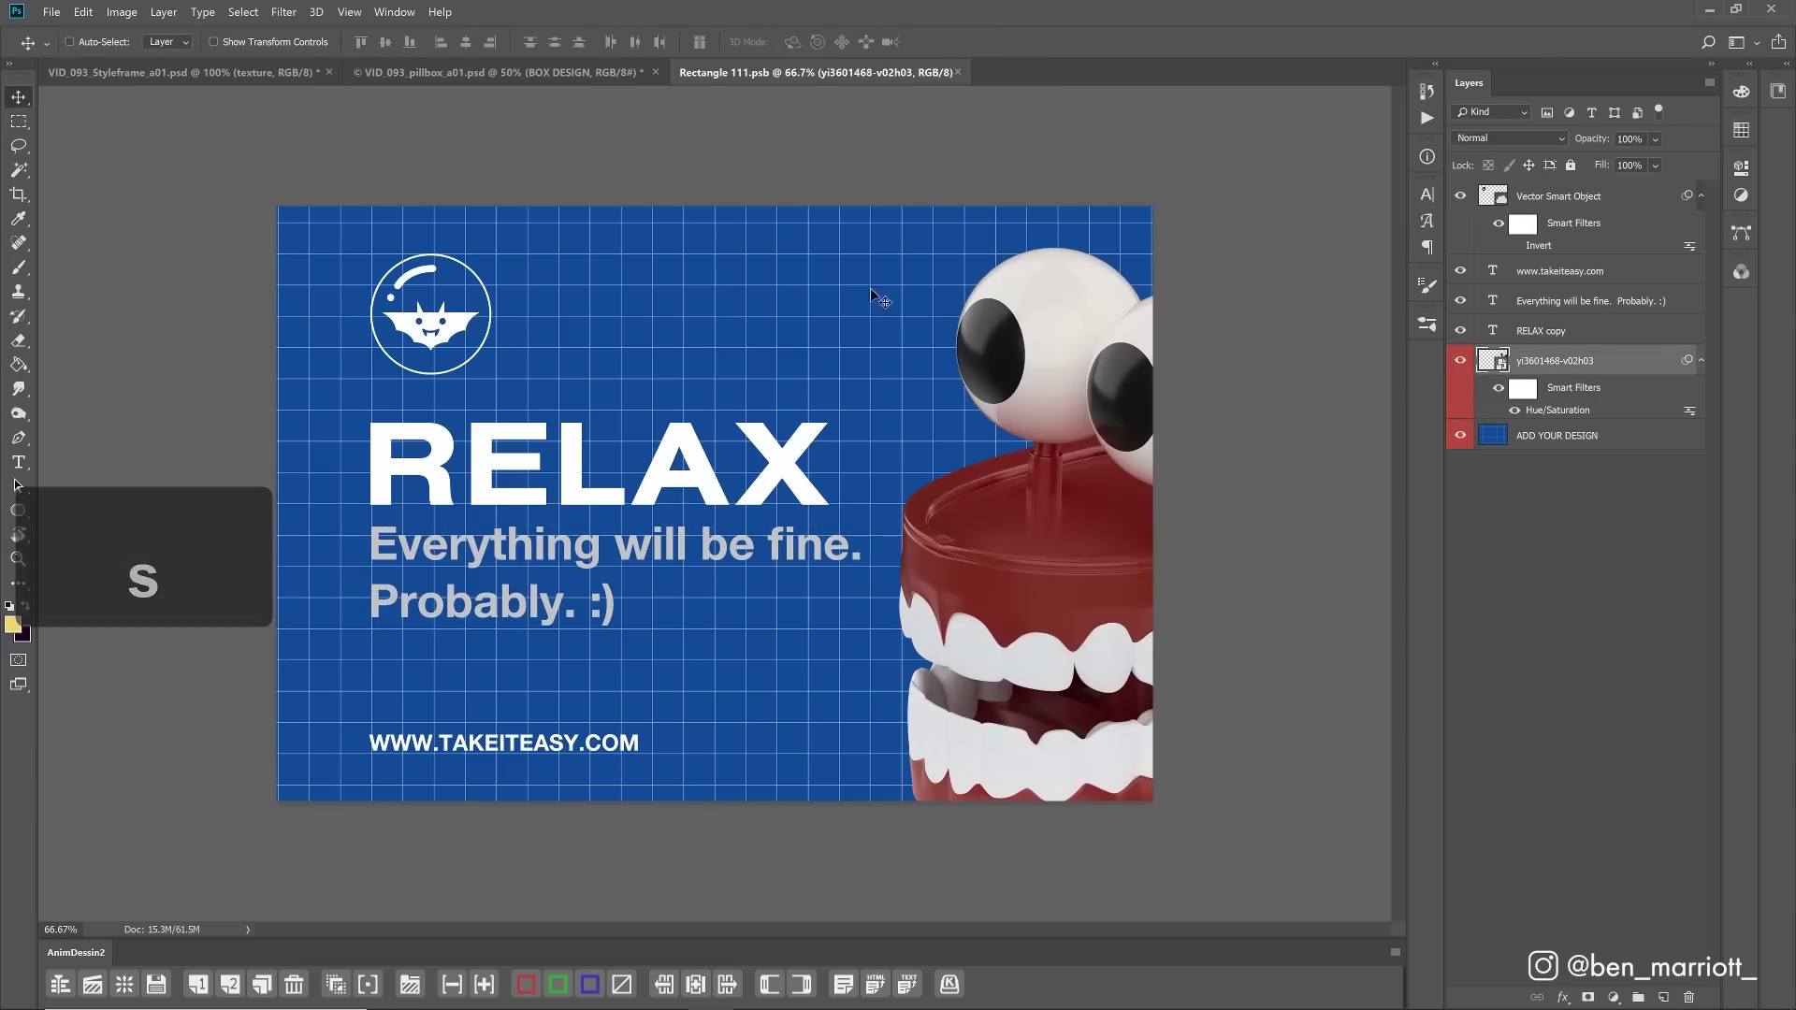
# Back in the pillbox mockup, preview the pill colour and foil variants, keeping the RELAX design.
pyautogui.click(602, 67)
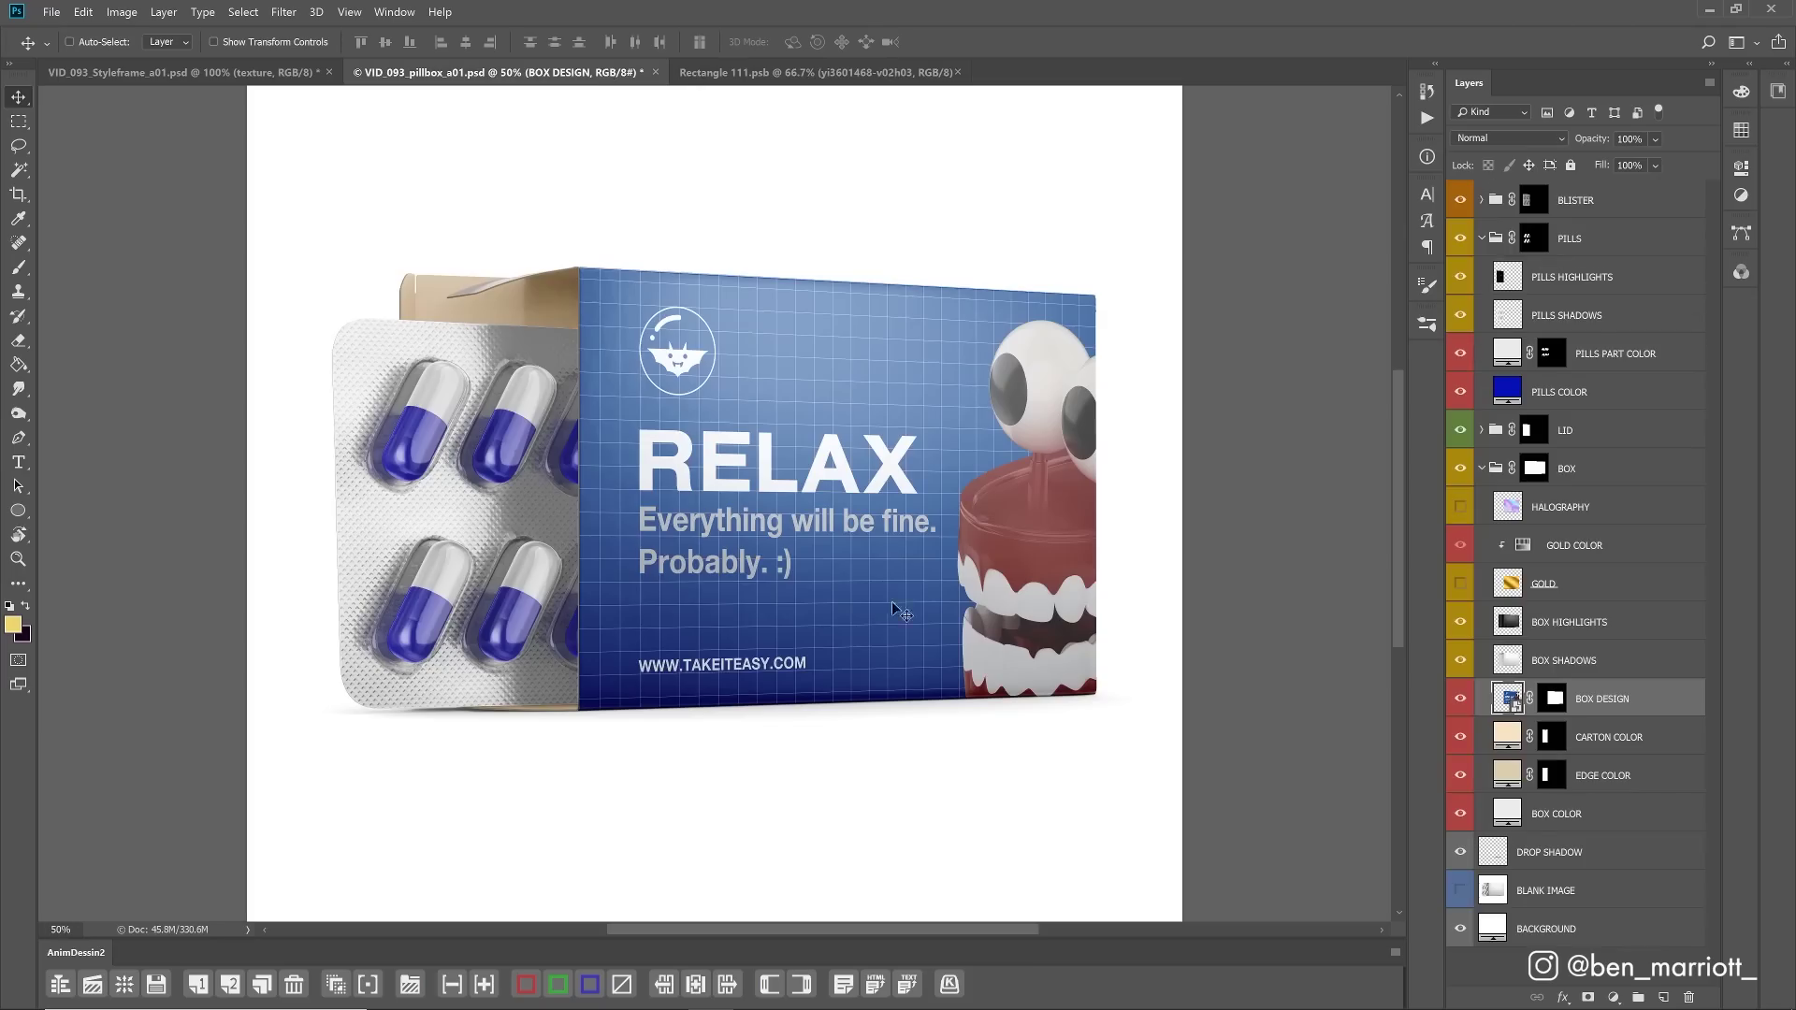
pyautogui.click(1460, 392)
pyautogui.click(1460, 392)
pyautogui.click(1460, 353)
pyautogui.click(1460, 353)
pyautogui.click(1460, 582)
pyautogui.click(1460, 583)
pyautogui.click(1460, 506)
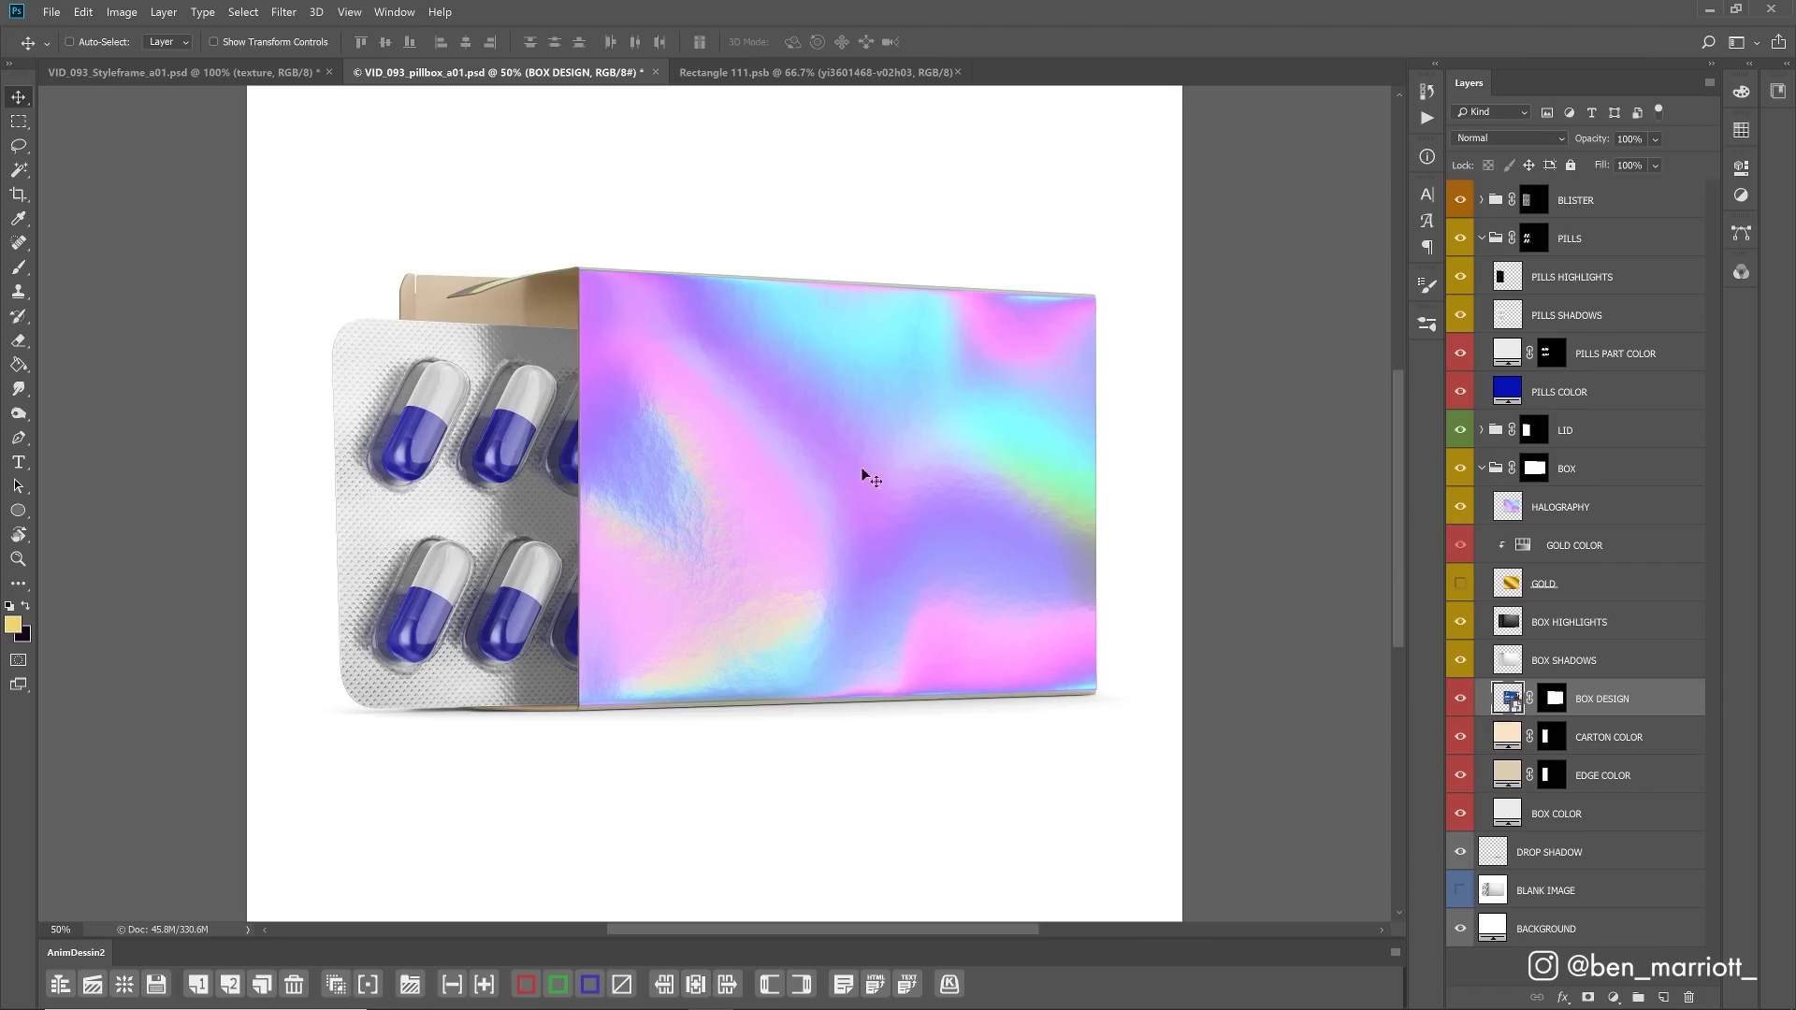
pyautogui.click(1460, 506)
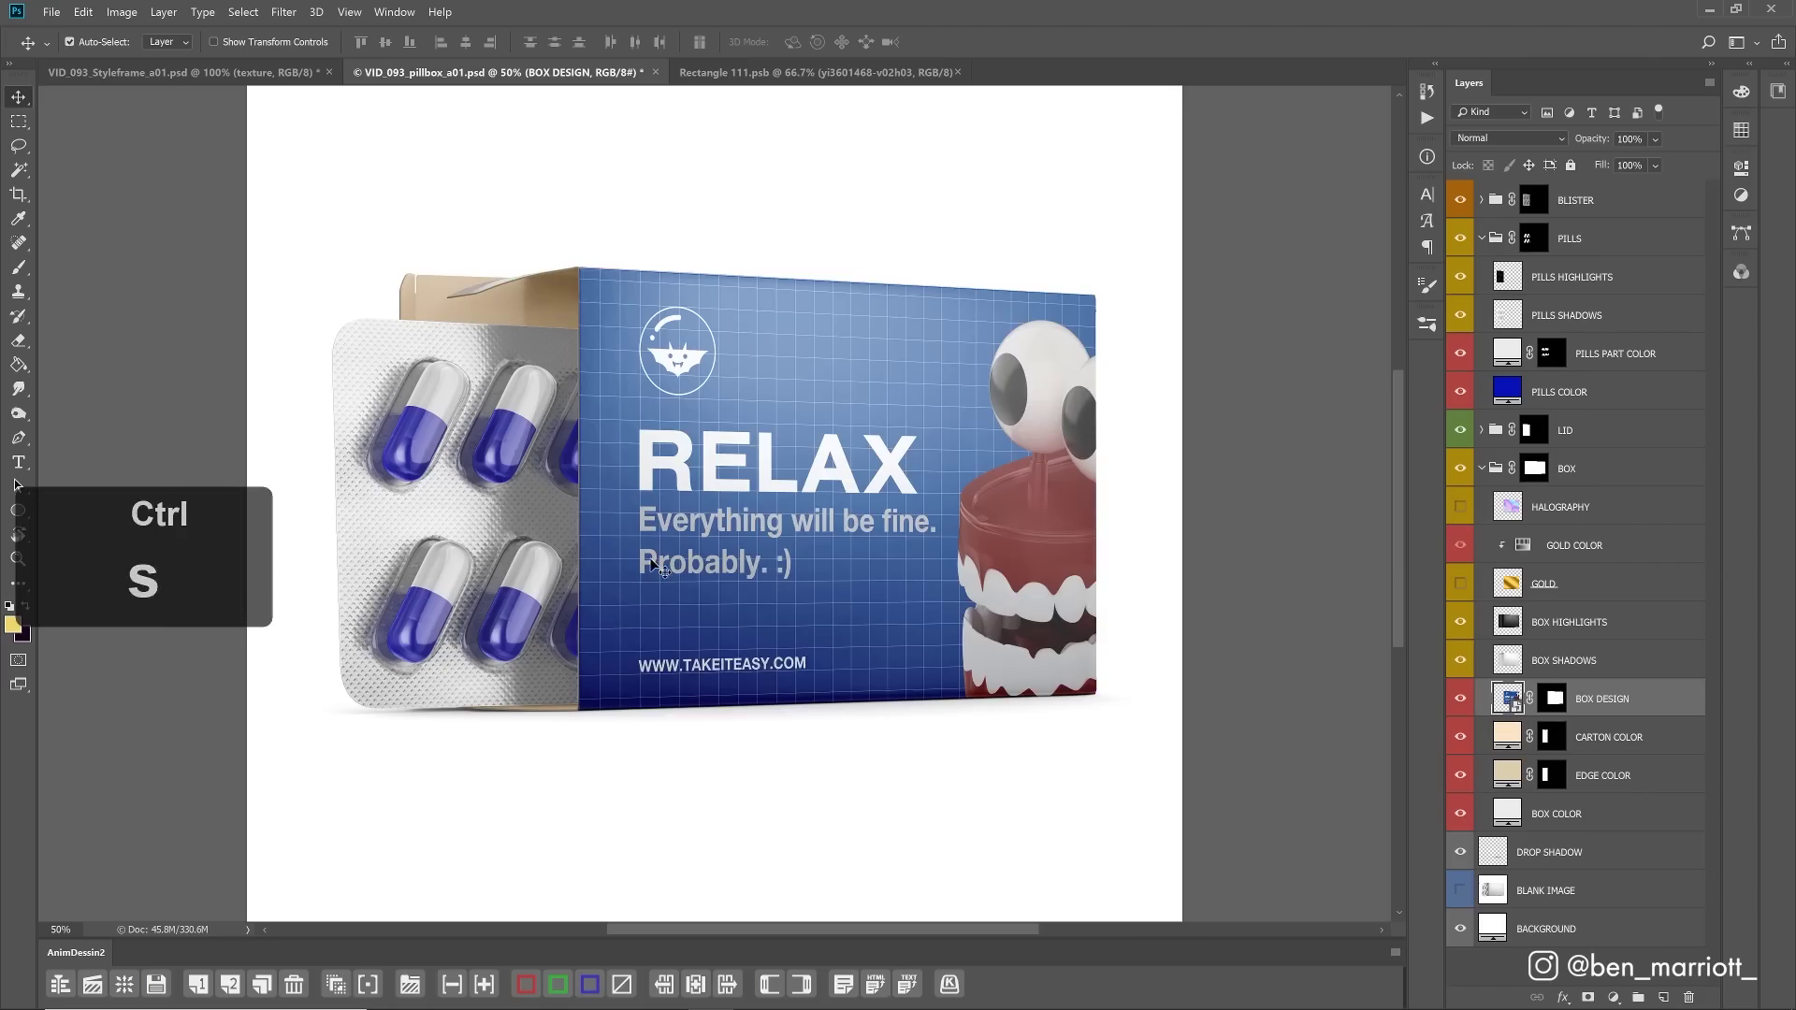
# Reframe the view at 66.67% on the pillbox and hide the white background layer.
pyautogui.hotkey('ctrl', '=')
pyautogui.hotkey('ctrl', '=')
pyautogui.press('space')
pyautogui.moveTo(1017, 454); pyautogui.dragTo(654, 451)
pyautogui.hotkey('ctrl', '-')
pyautogui.press('space')
pyautogui.moveTo(1368, 827); pyautogui.dragTo(1452, 953)
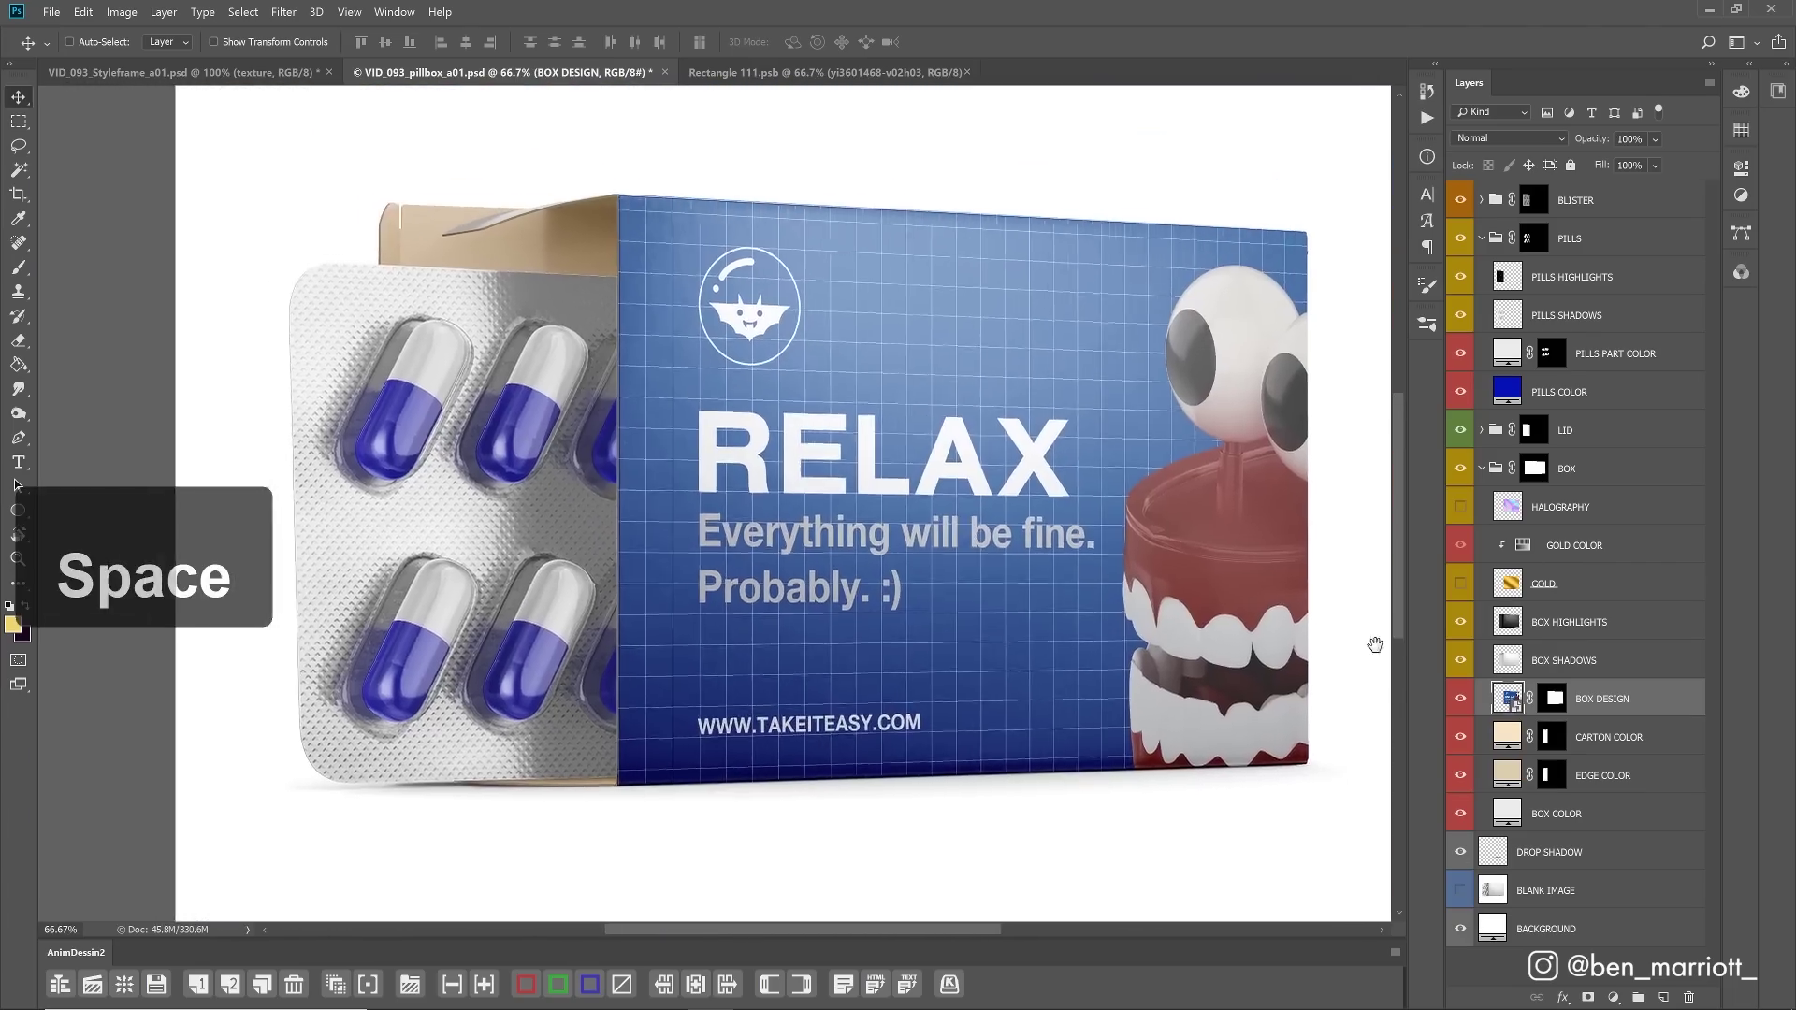
pyautogui.click(1461, 929)
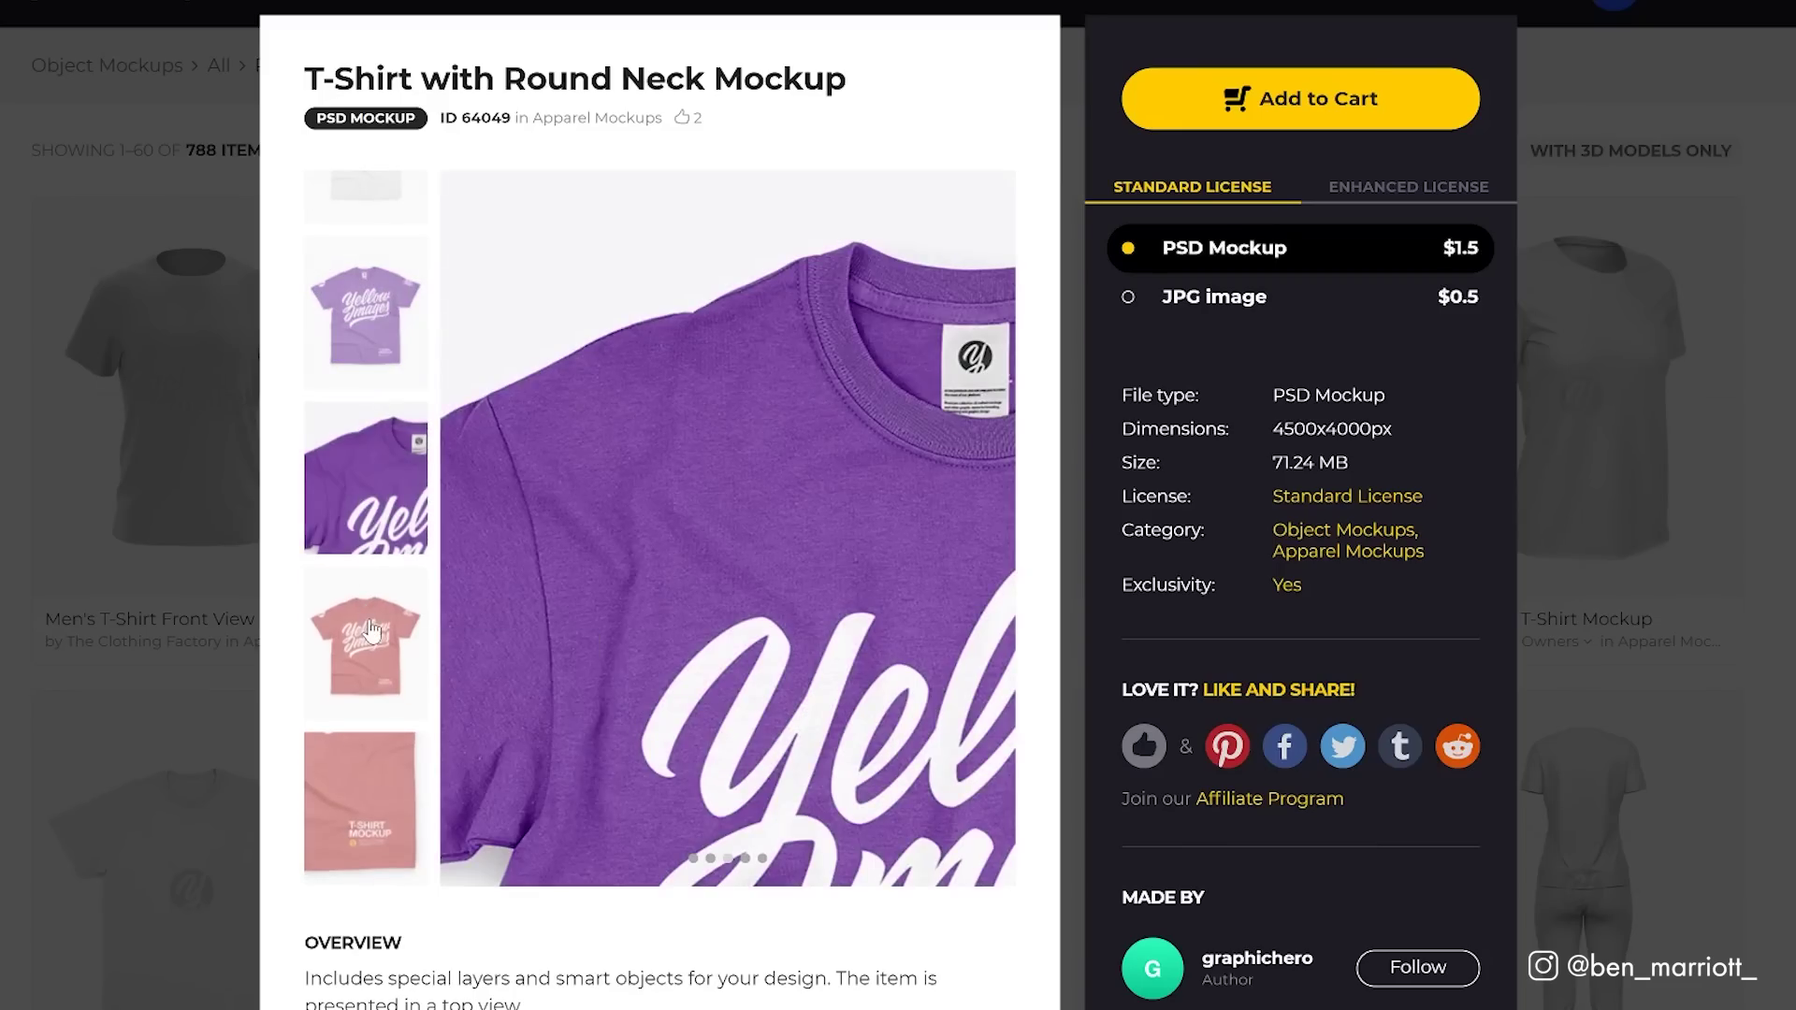
pyautogui.click(370, 629)
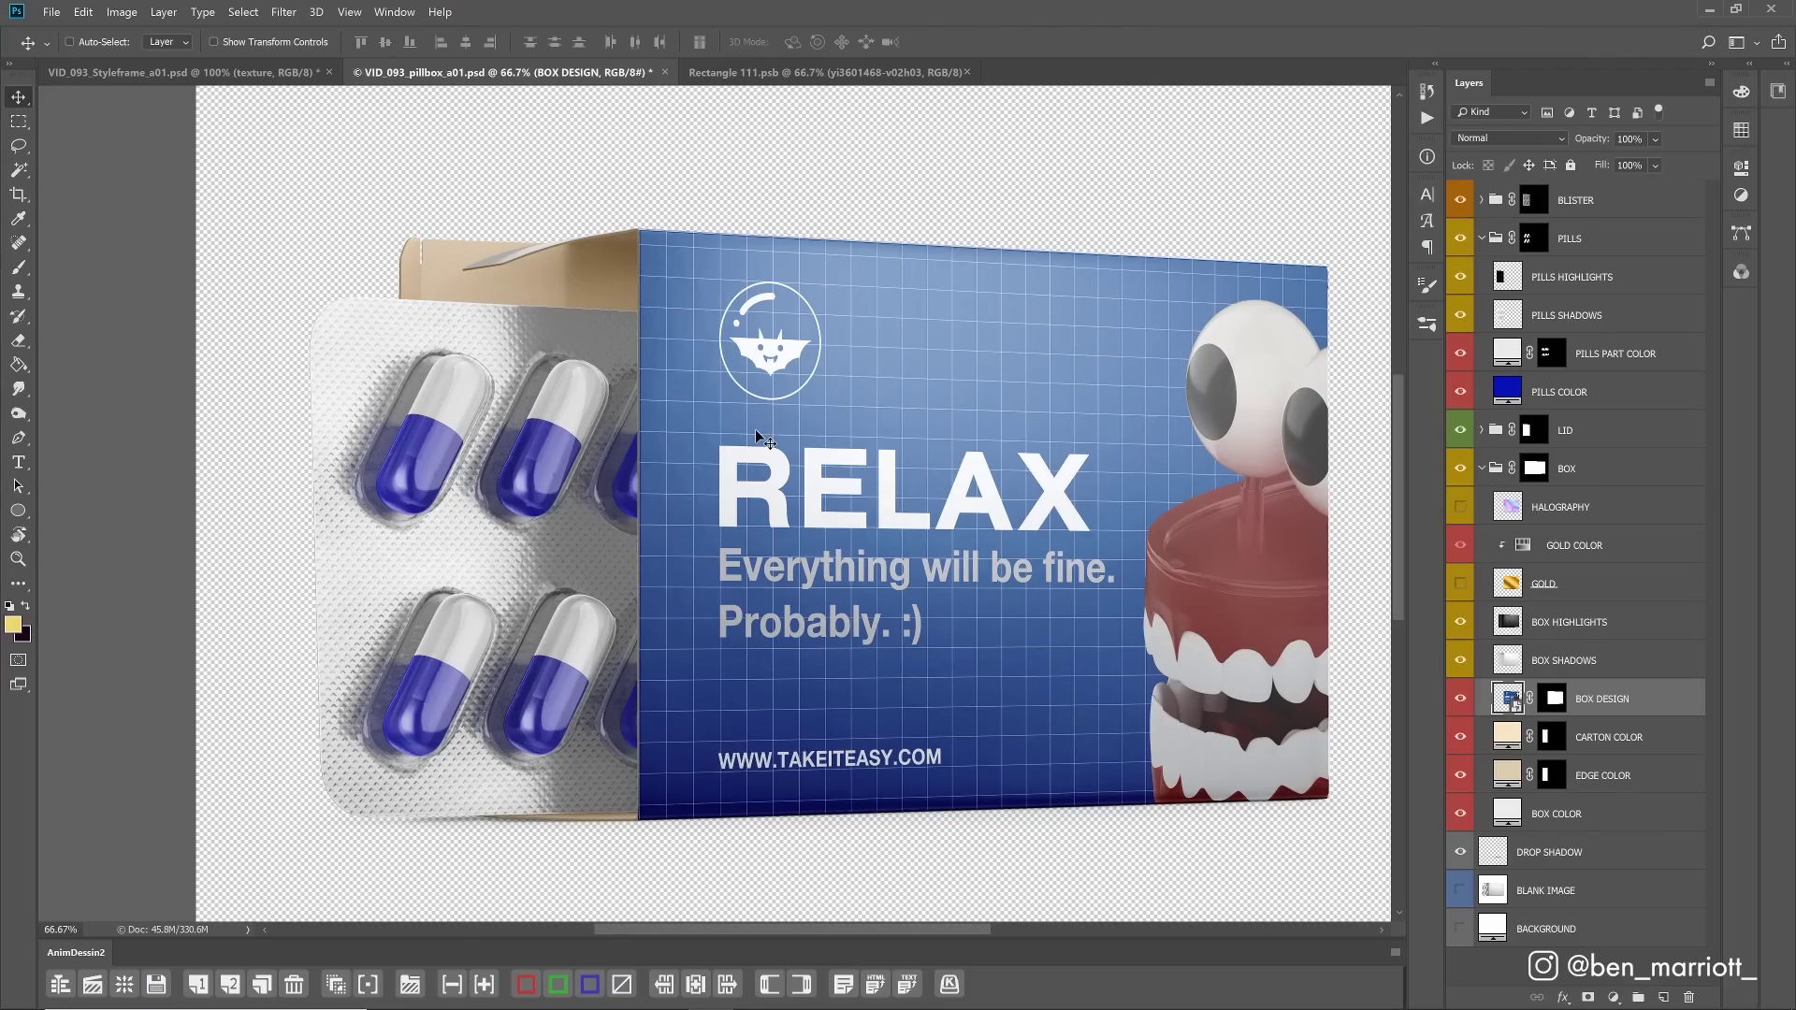
# Back in After Effects, preview the packaging shot, then step out to the teeth composition.
pyautogui.hotkey('alt', 'Tab')
pyautogui.press('space')
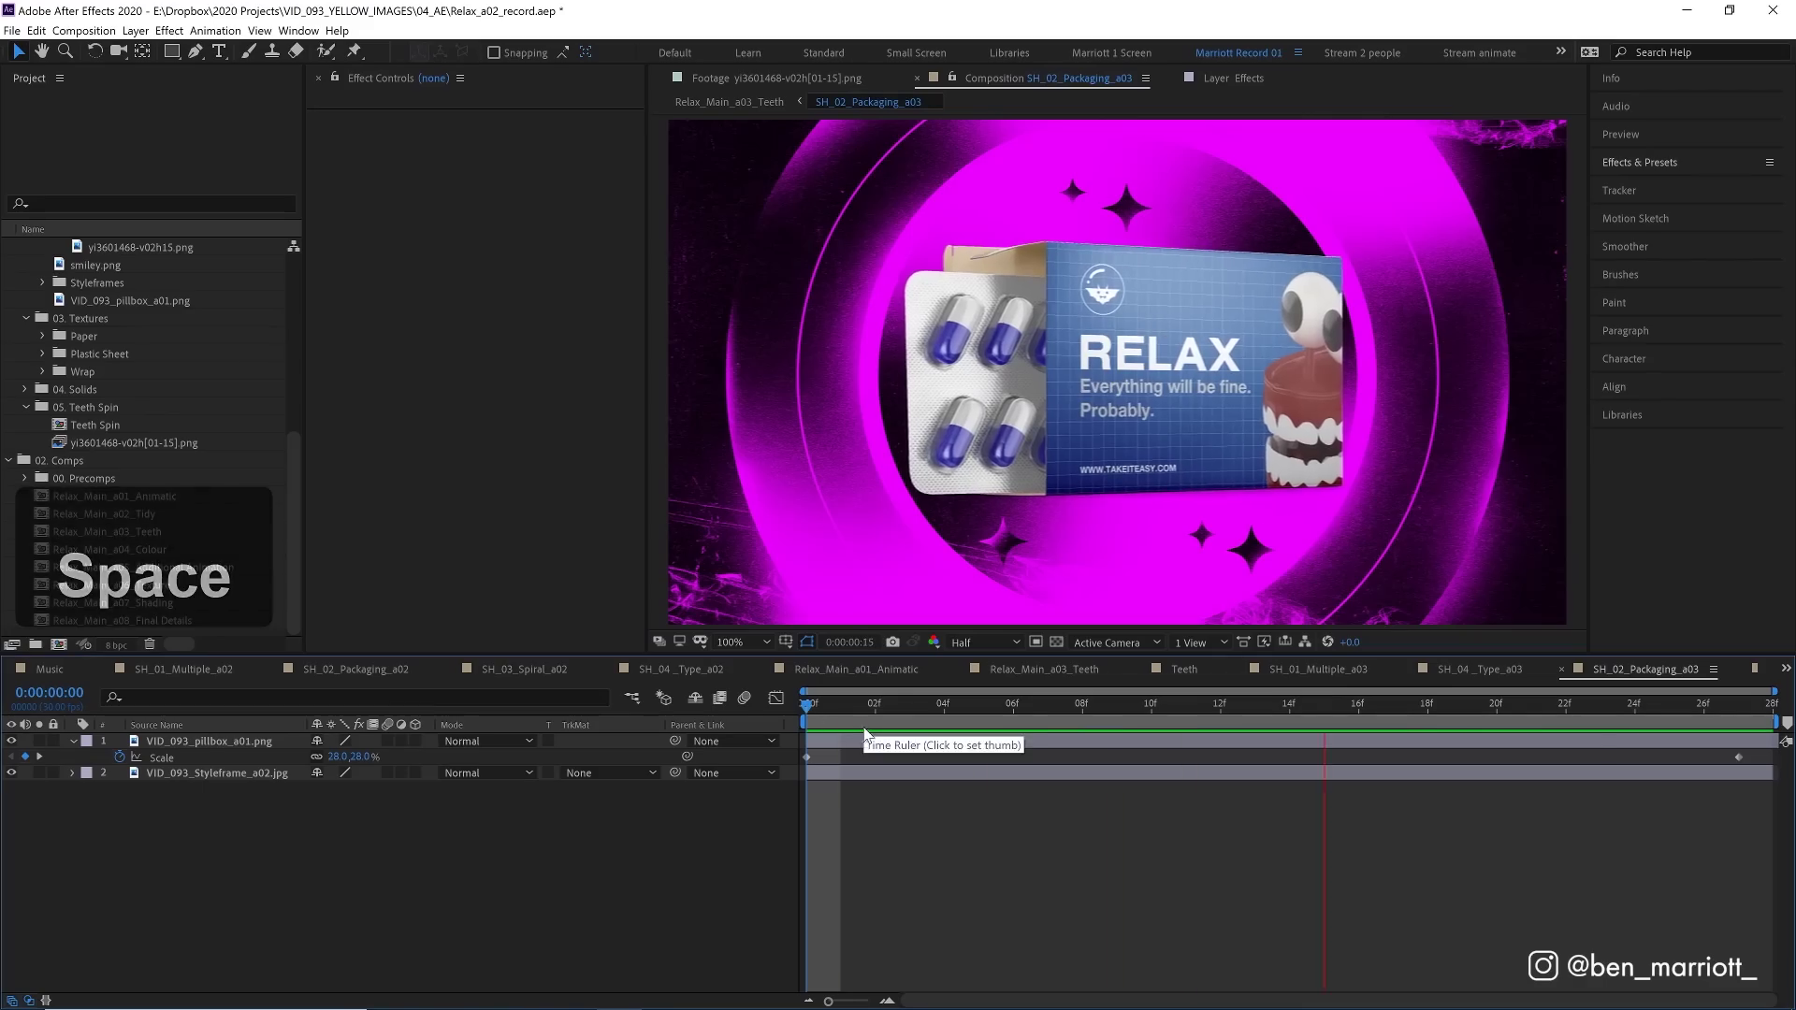
pyautogui.press('space')
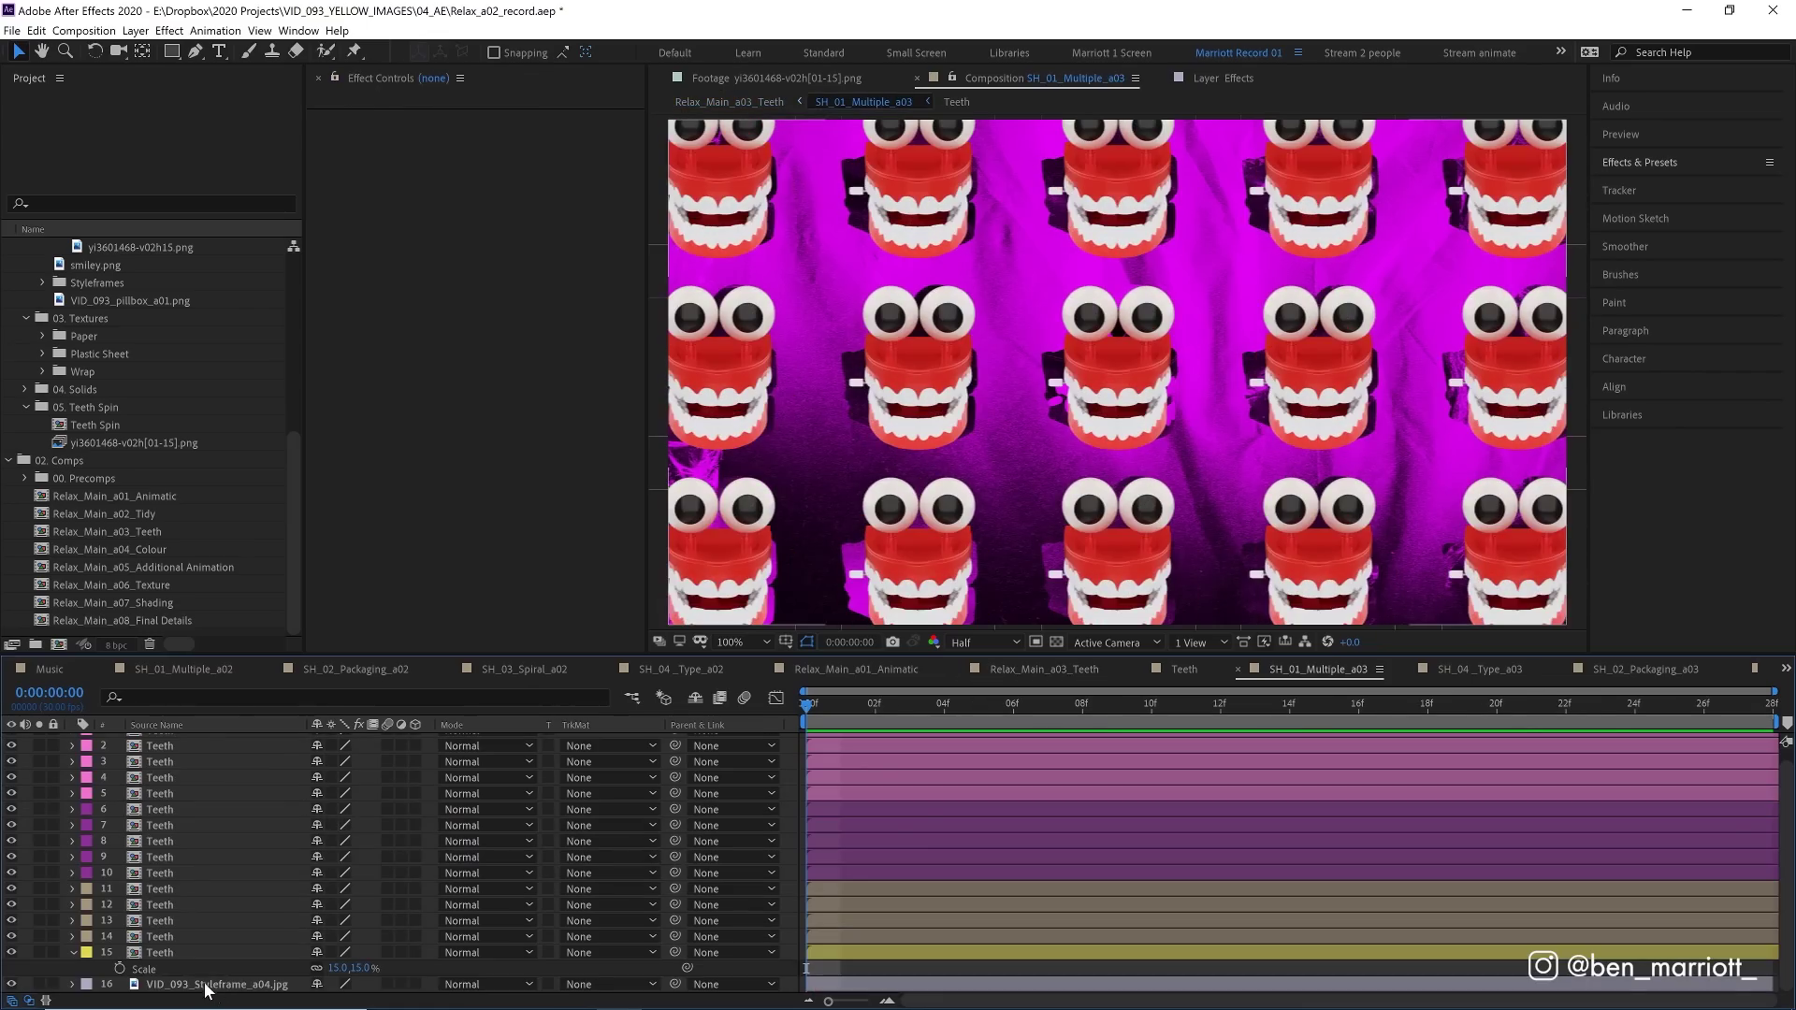
# Move the VID_093_Styleframe_a04.jpg layer to the top of the stack and hide it.
pyautogui.click(207, 988)
pyautogui.moveTo(204, 988); pyautogui.dragTo(205, 737)
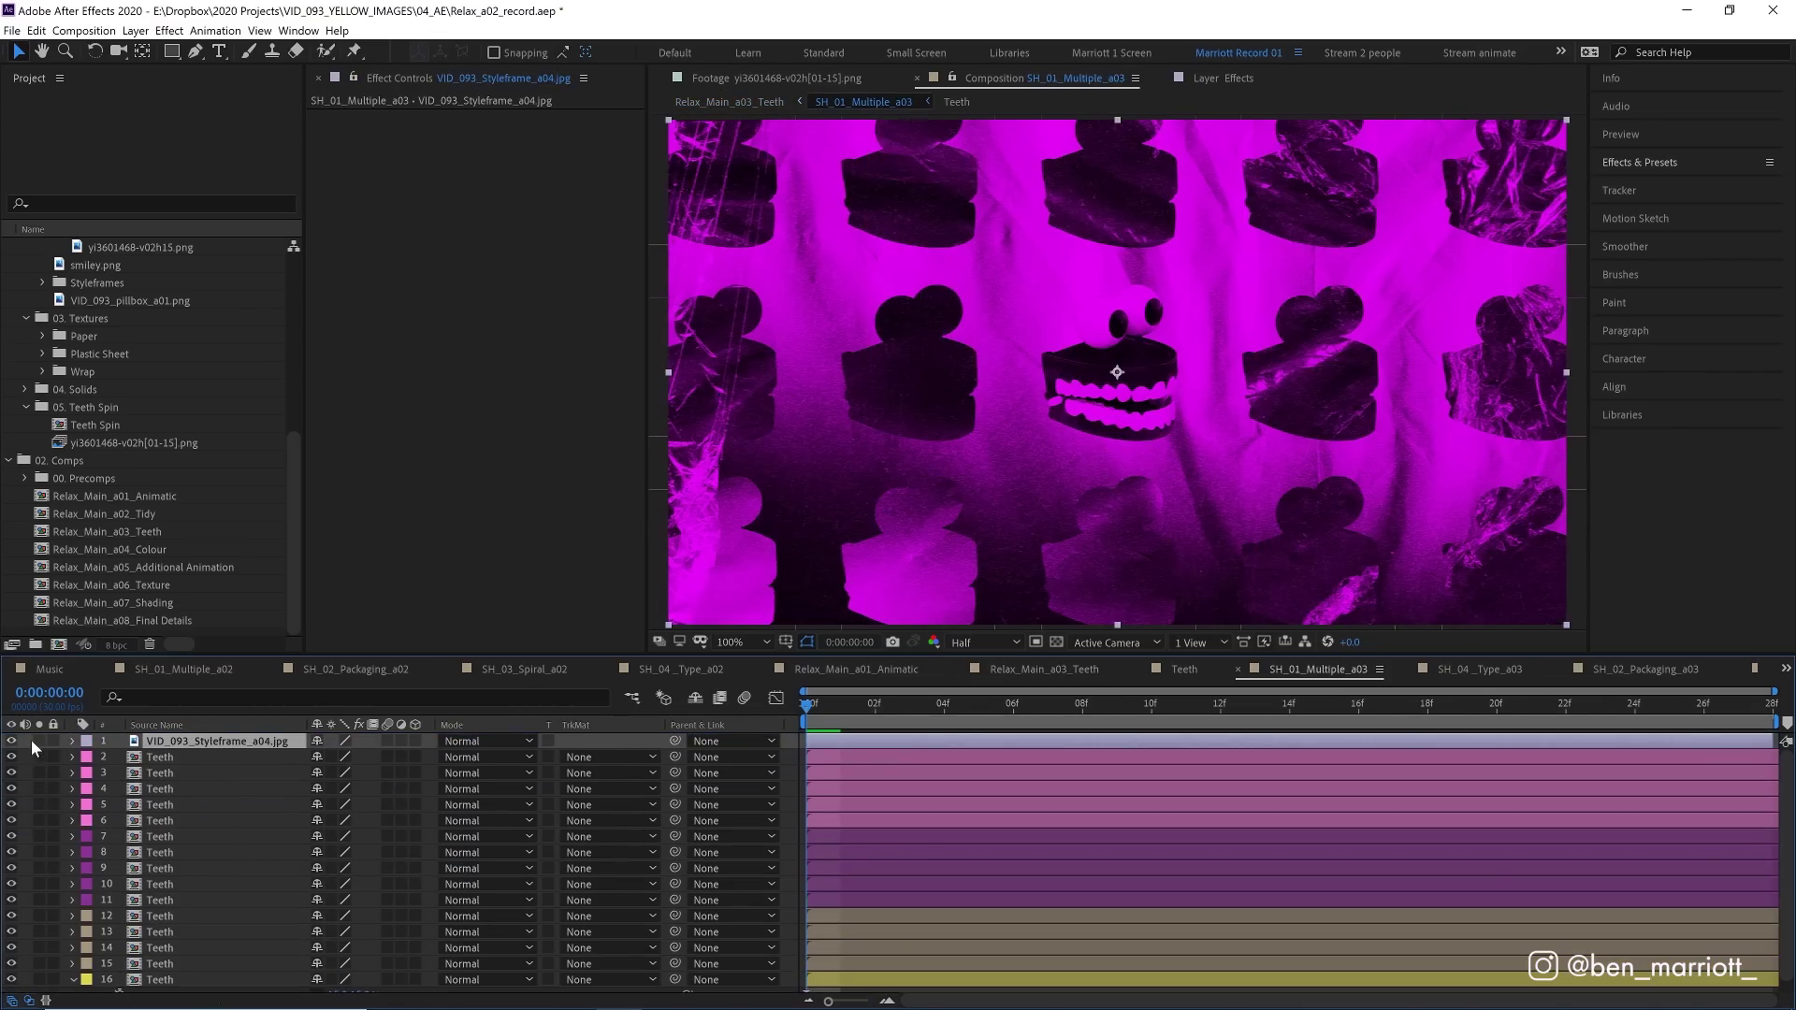
pyautogui.click(13, 739)
pyautogui.click(13, 740)
pyautogui.click(11, 742)
# Pre-compose all the tiled Teeth layers into a Teeth precomp.
pyautogui.keyDown('shift'); pyautogui.click(198, 776); pyautogui.keyUp('shift')
pyautogui.scroll(-1, 198, 780)
pyautogui.keyDown('shift'); pyautogui.click(179, 966); pyautogui.keyUp('shift')
pyautogui.hotkey('ctrl', 'shift', 'c')
pyautogui.press('Return')
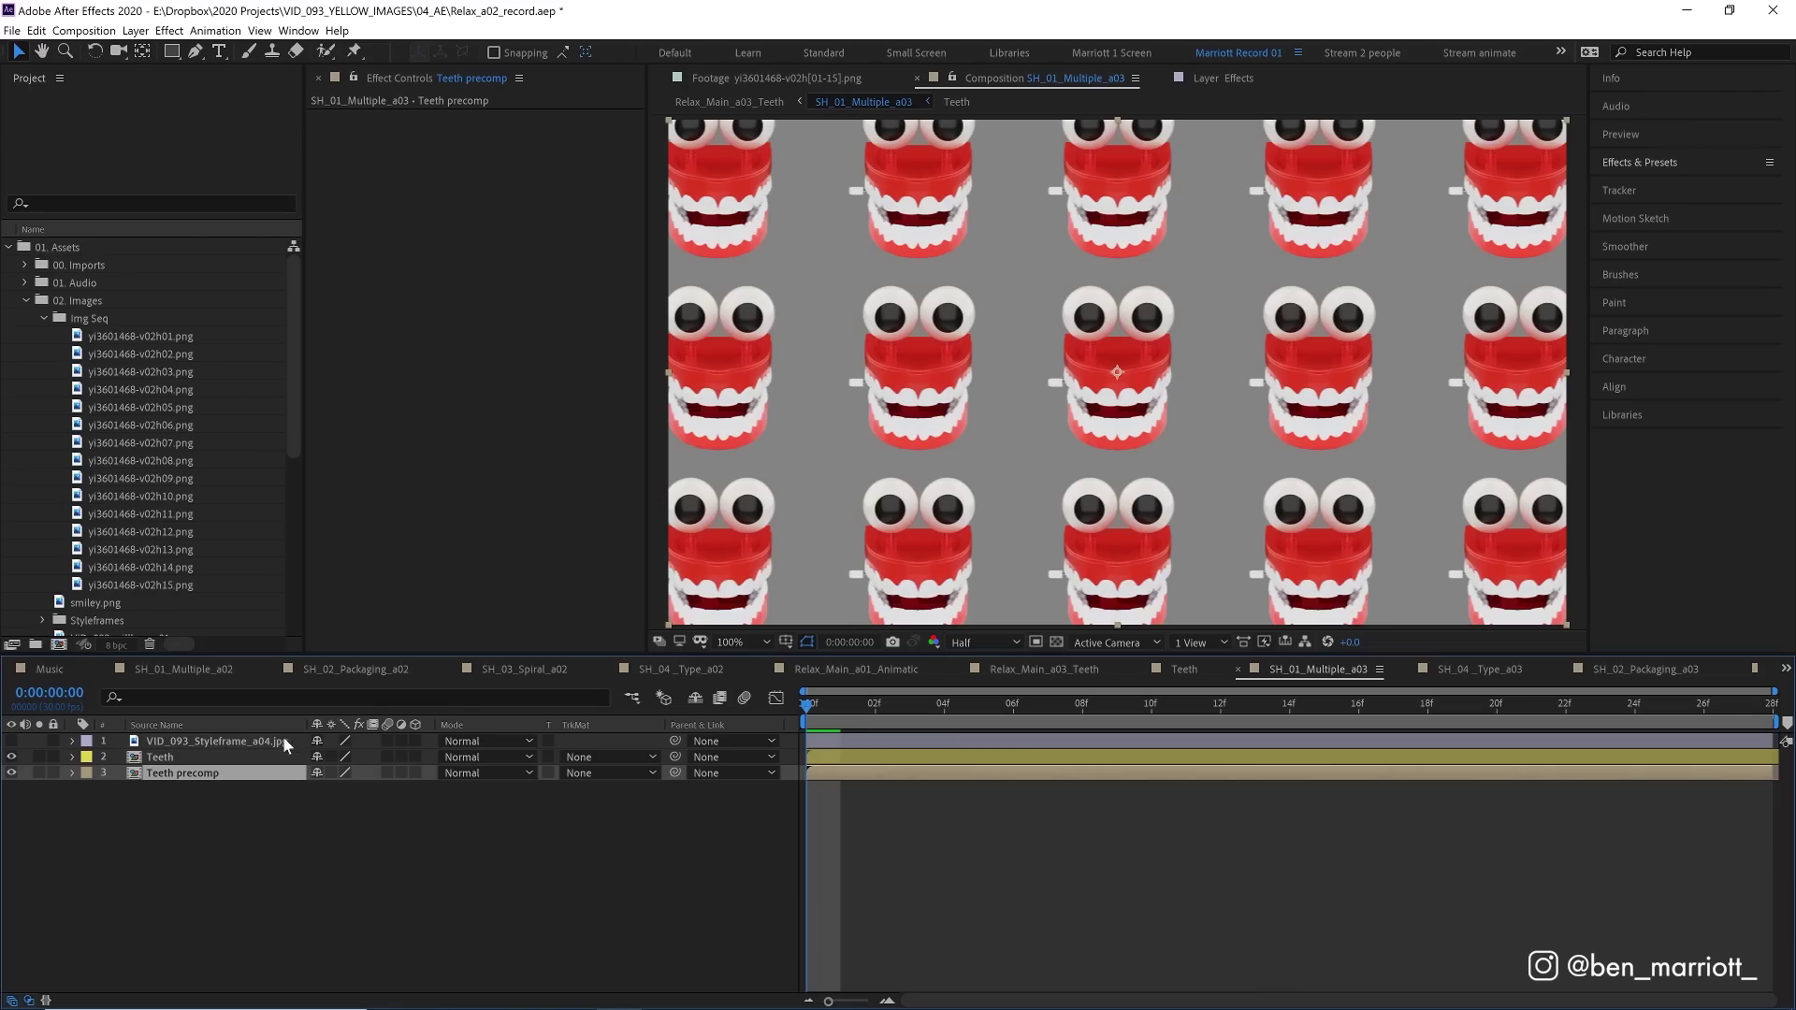
# Check the layer visibility, leaving both Teeth layers shown and the styleframe hidden.
pyautogui.click(11, 773)
pyautogui.click(11, 757)
pyautogui.click(11, 756)
pyautogui.click(11, 741)
pyautogui.click(11, 772)
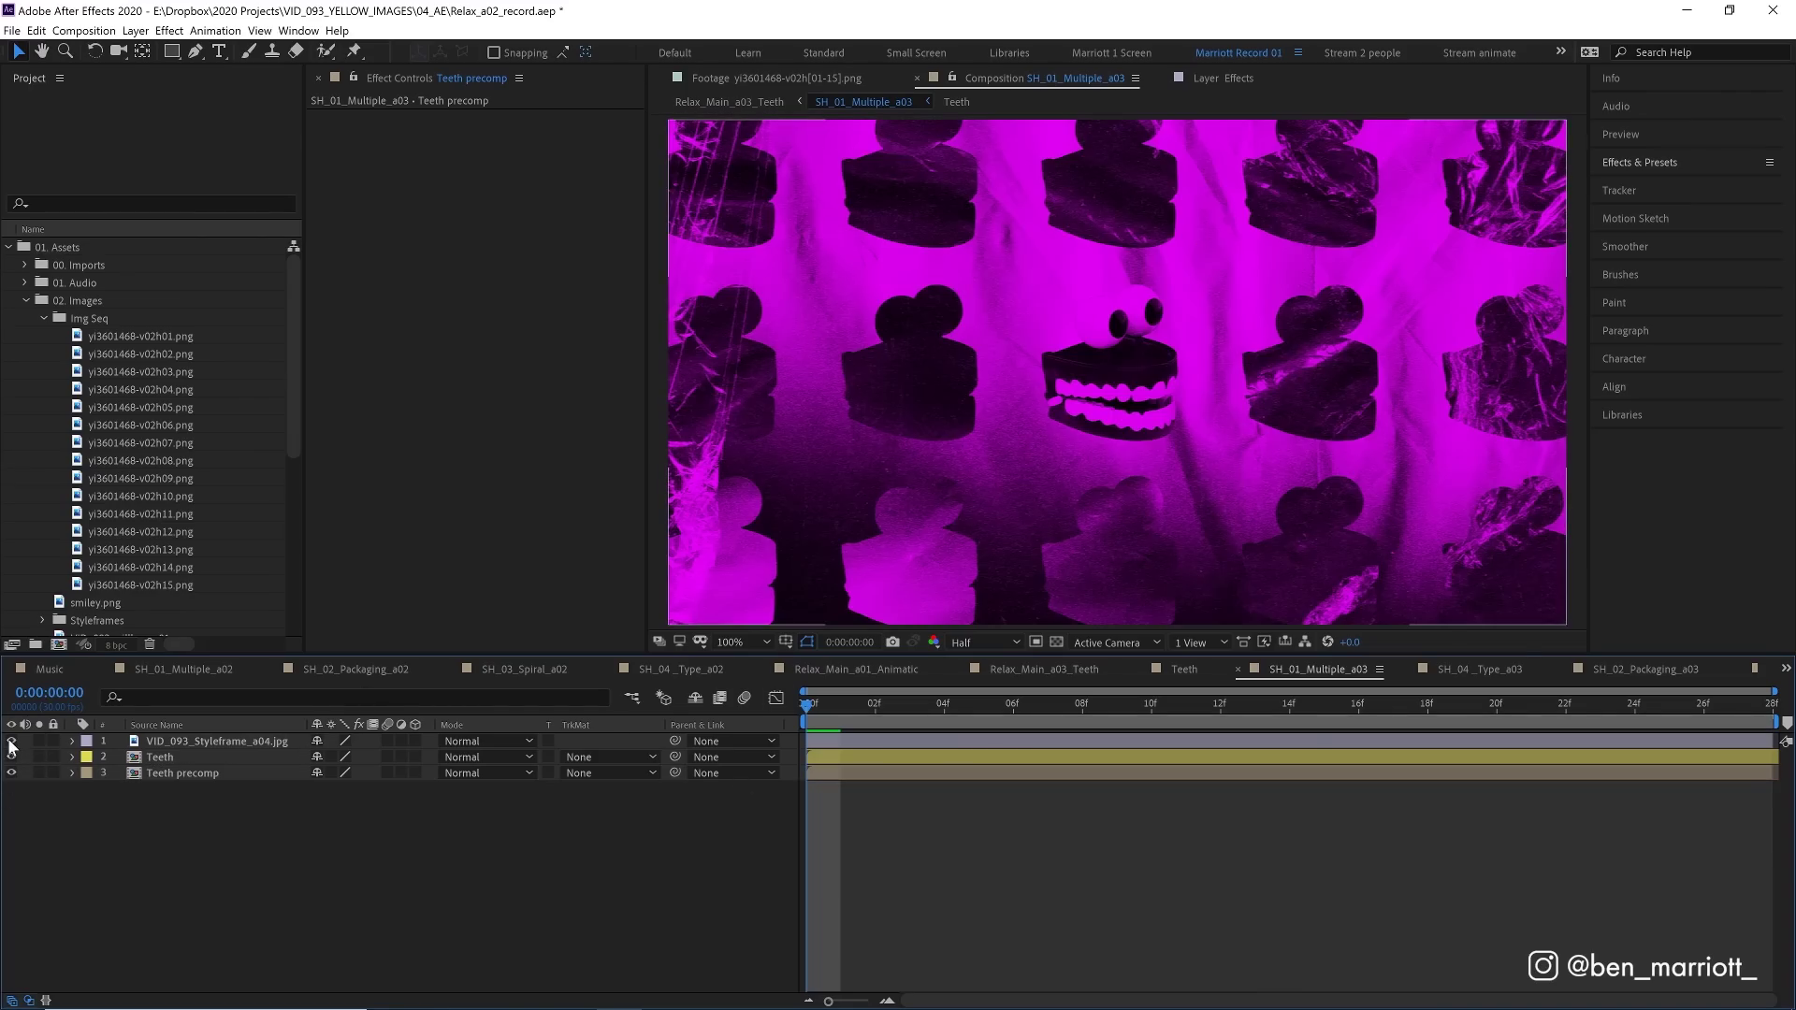
pyautogui.click(12, 740)
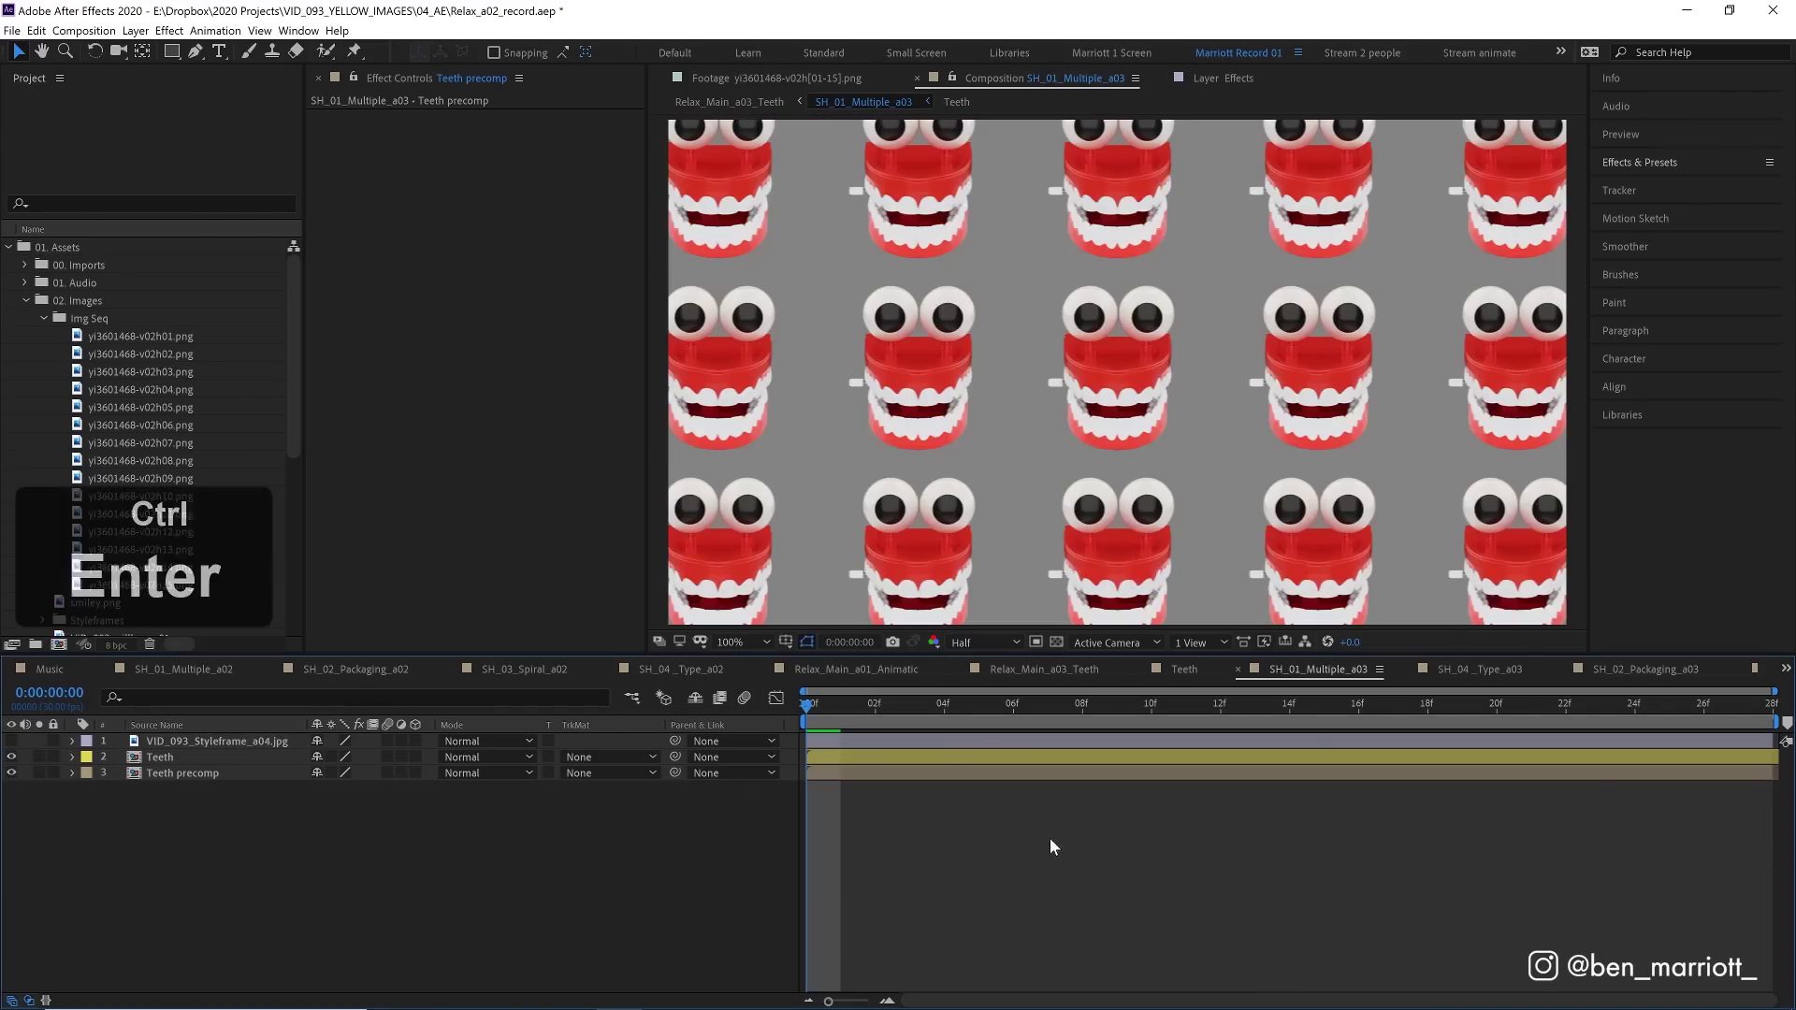
# Create a white solid, White Solid 2, as the background.
pyautogui.hotkey('ctrl', 'y')
pyautogui.click(1469, 738)
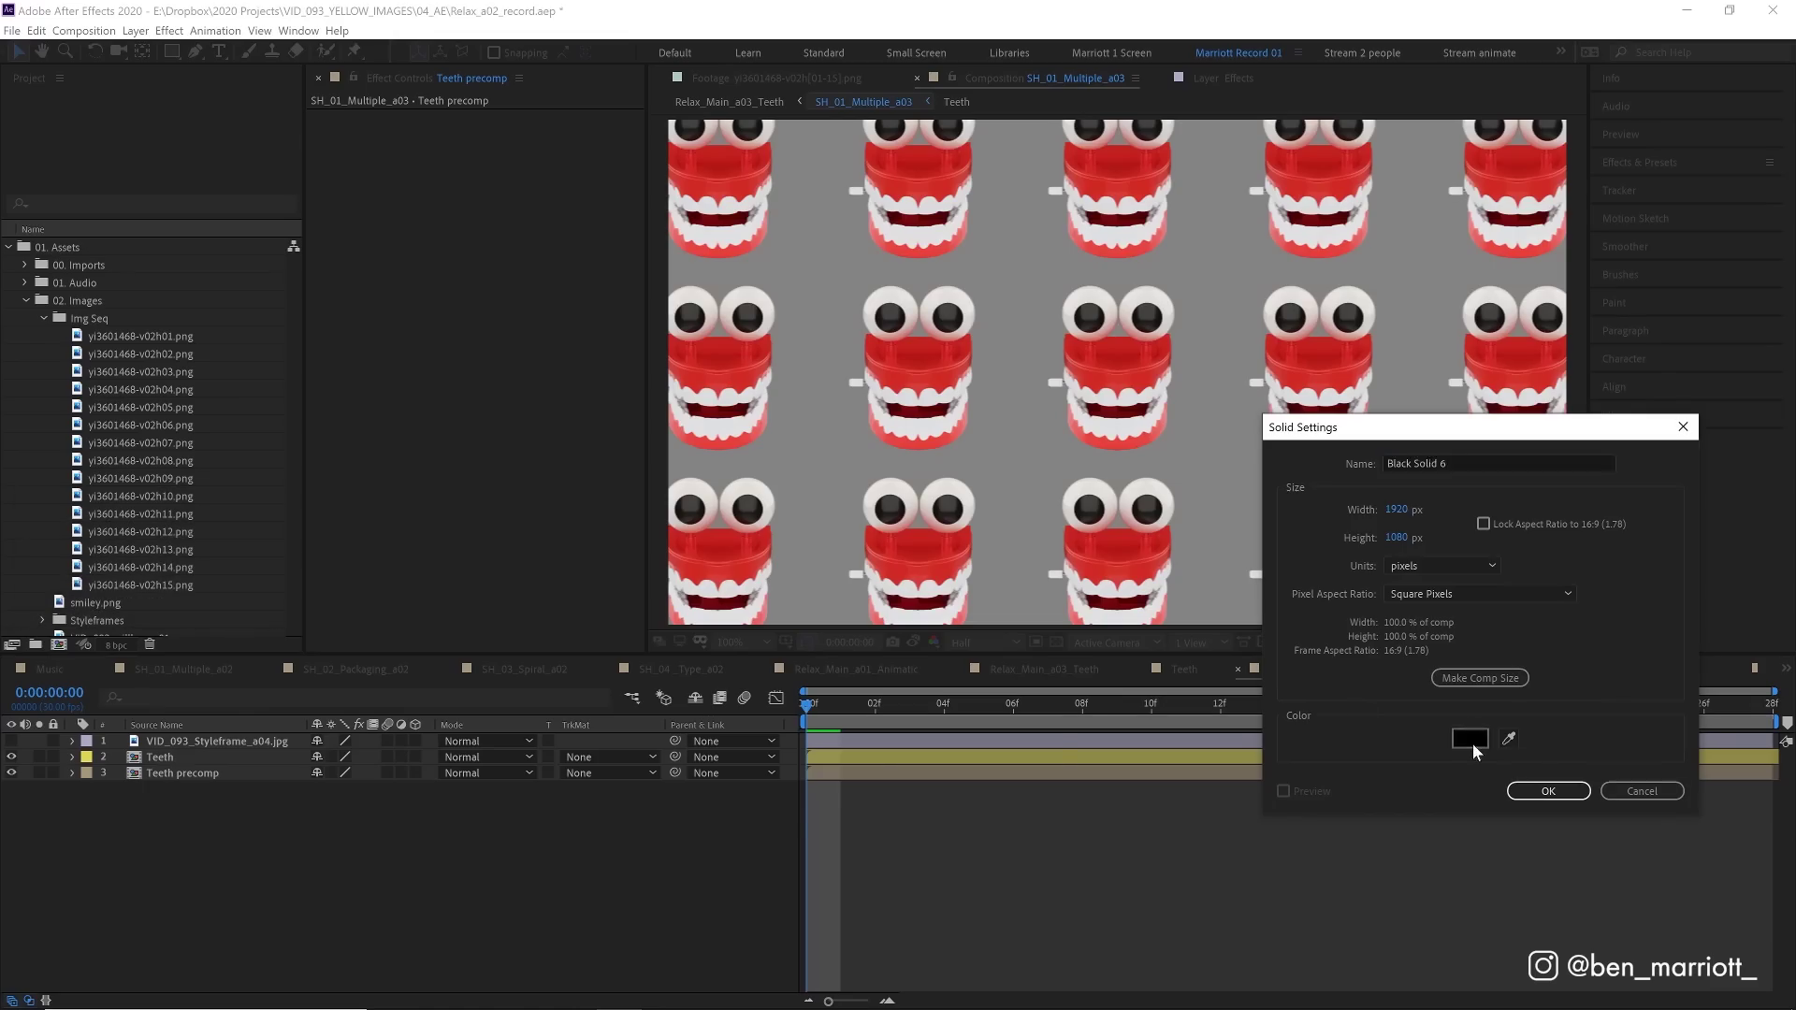
pyautogui.click(603, 547)
pyautogui.click(1019, 552)
pyautogui.click(1548, 791)
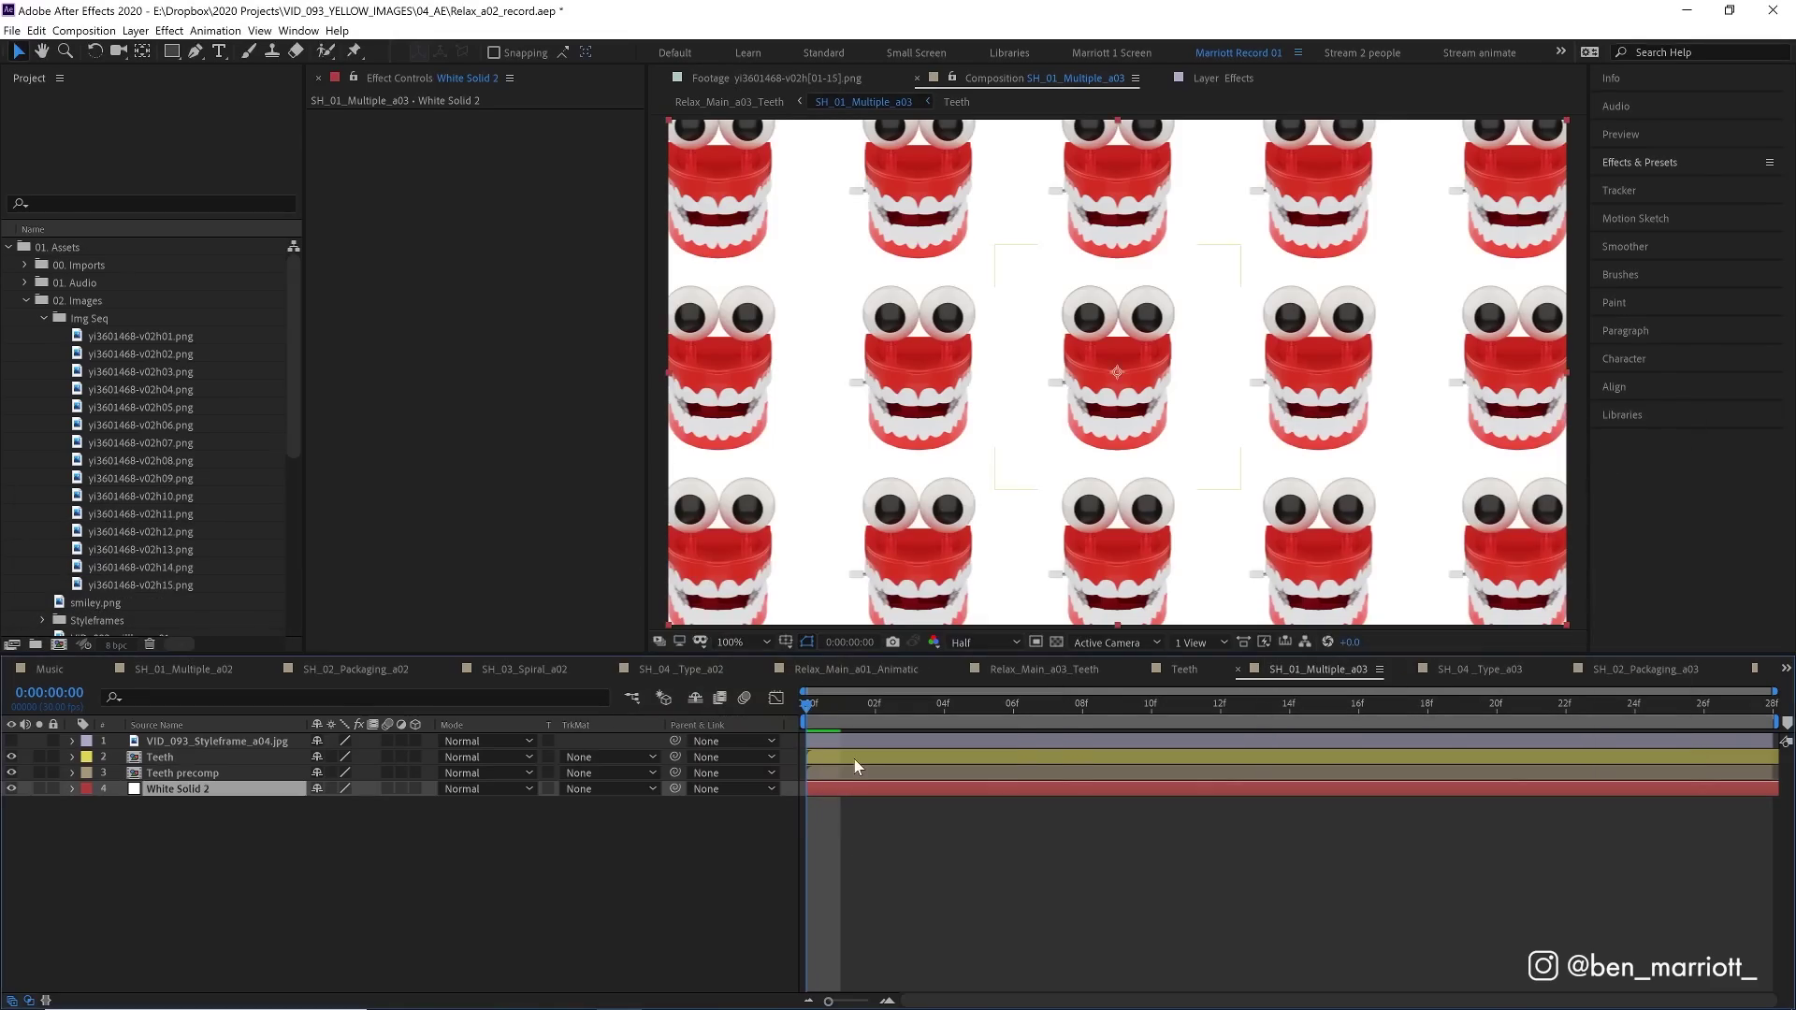
pyautogui.click(855, 811)
# Add an adjustment layer on top and name it Effects.
pyautogui.click(136, 31)
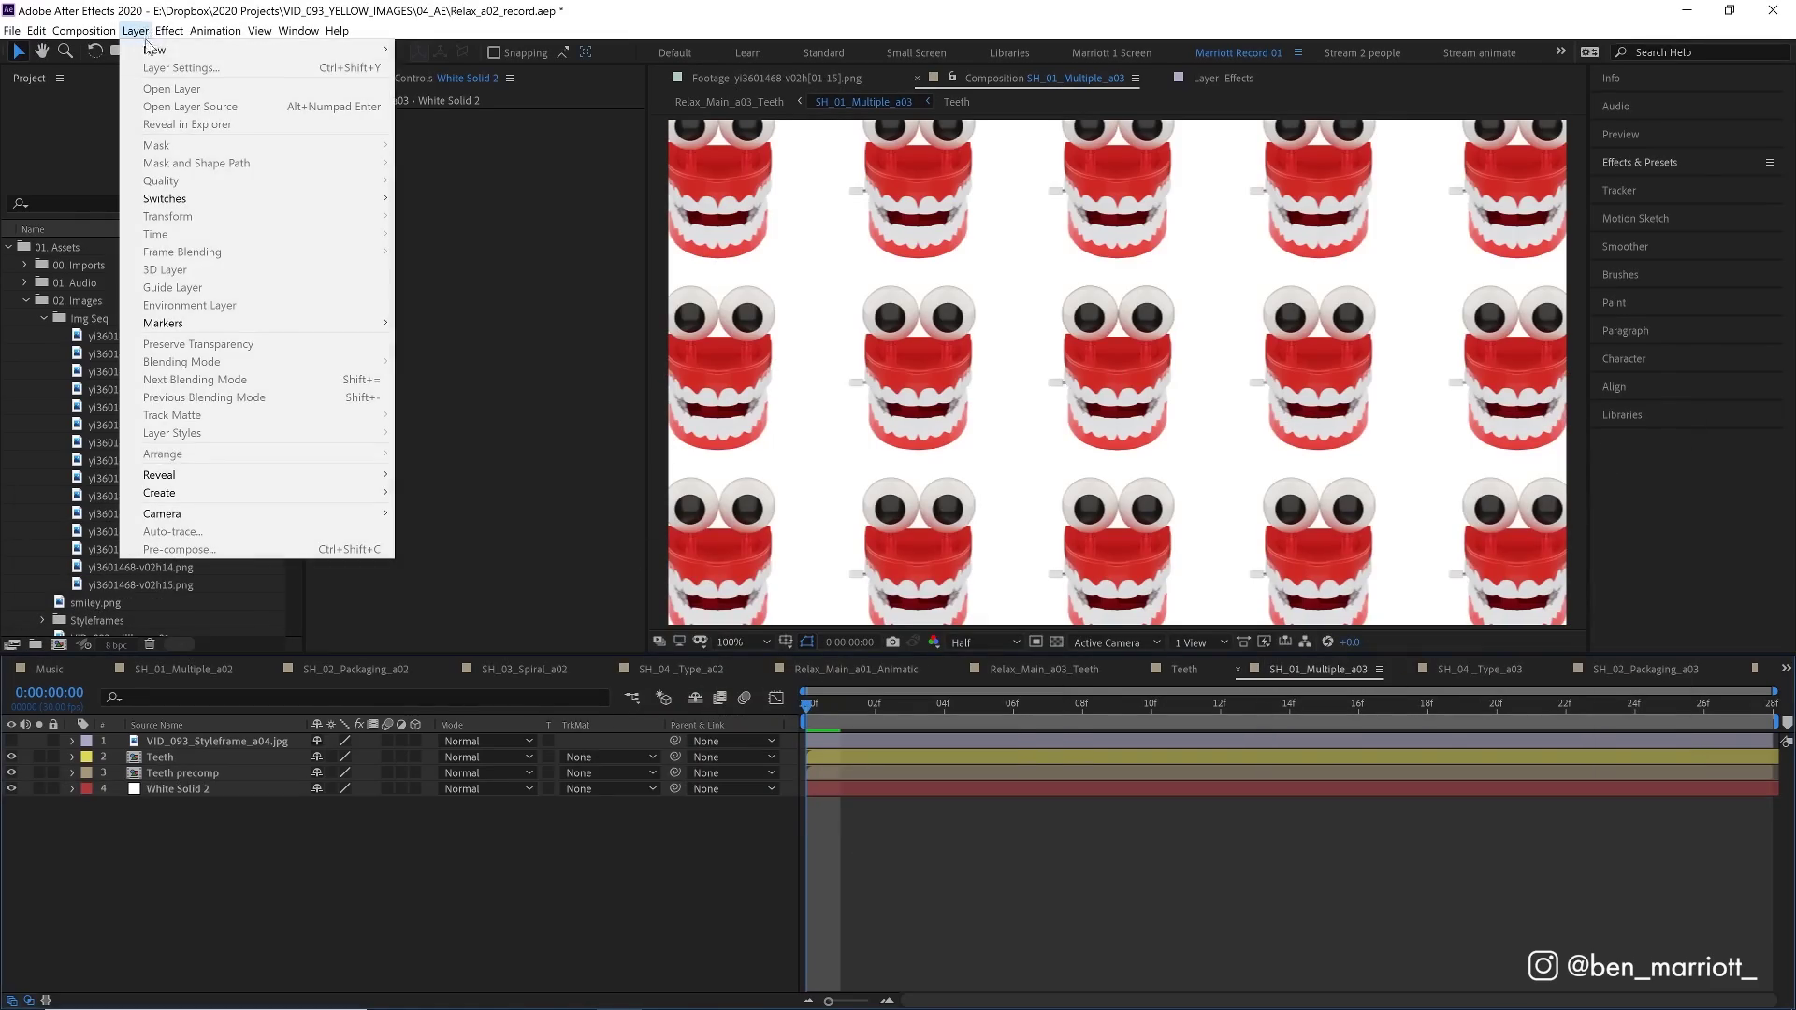
pyautogui.moveTo(225, 44)
pyautogui.click(489, 157)
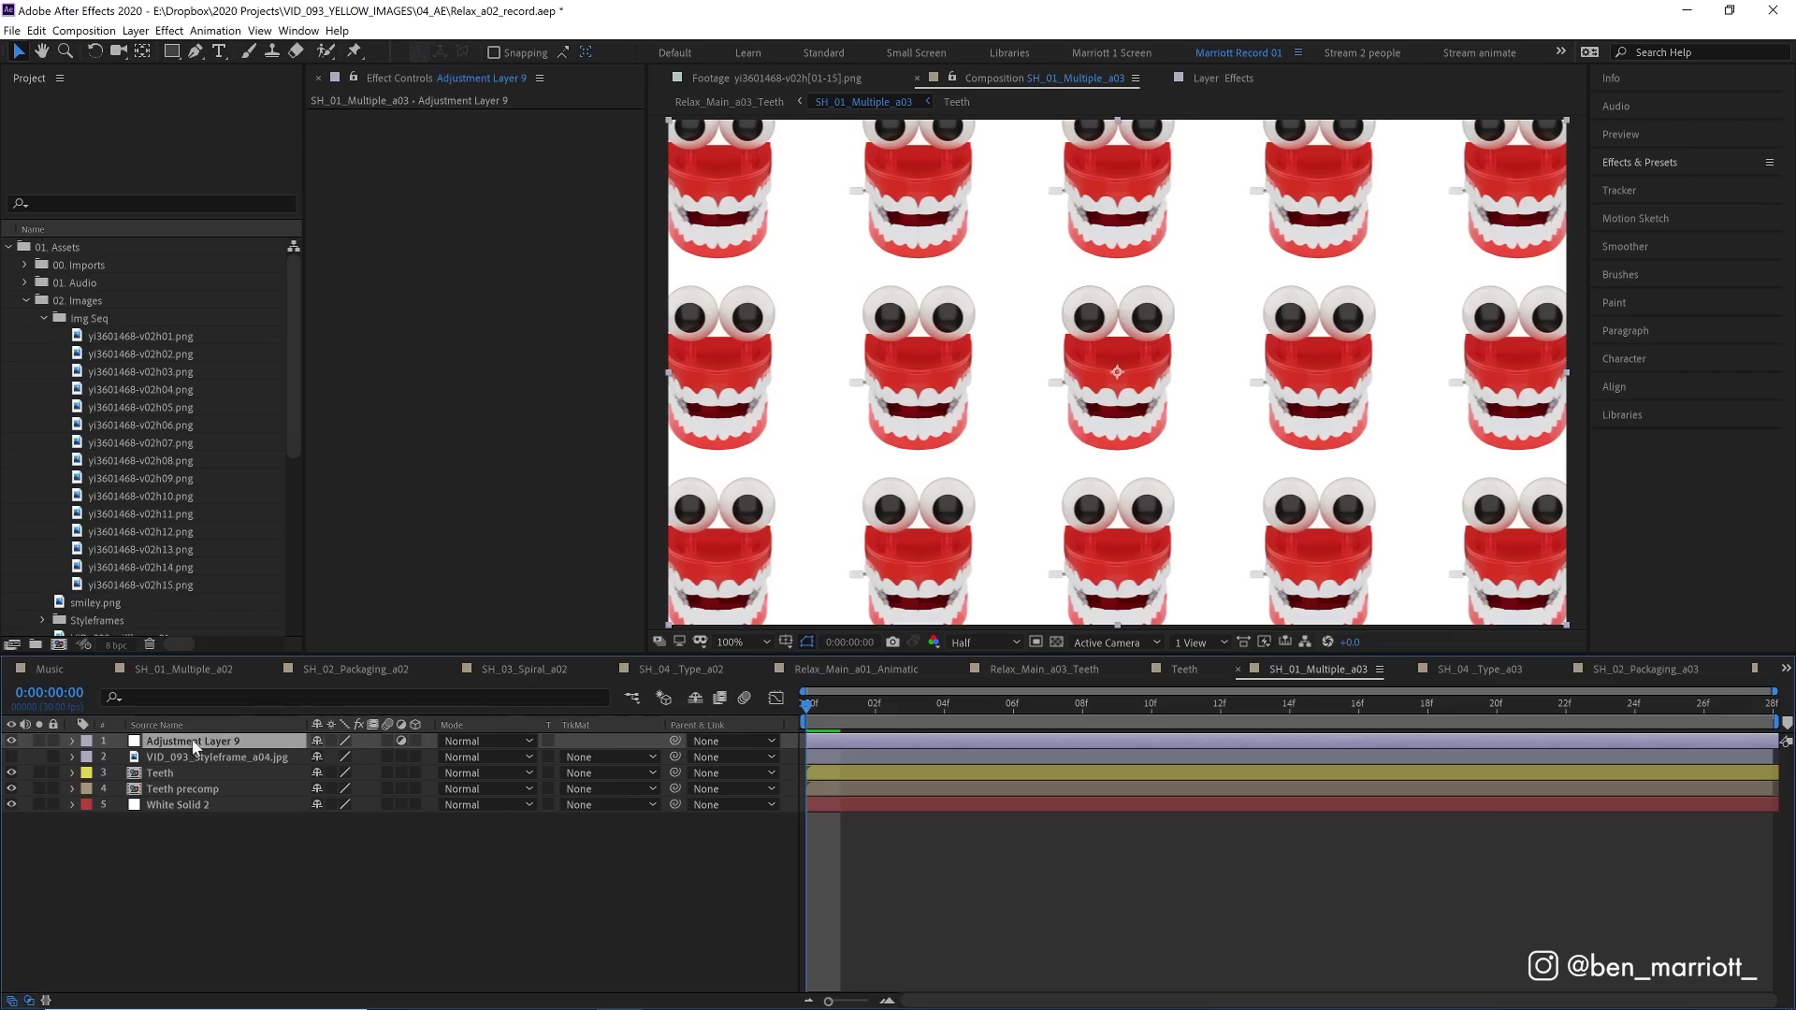
pyautogui.press('Return')
pyautogui.write('Effects')
pyautogui.press('Return')
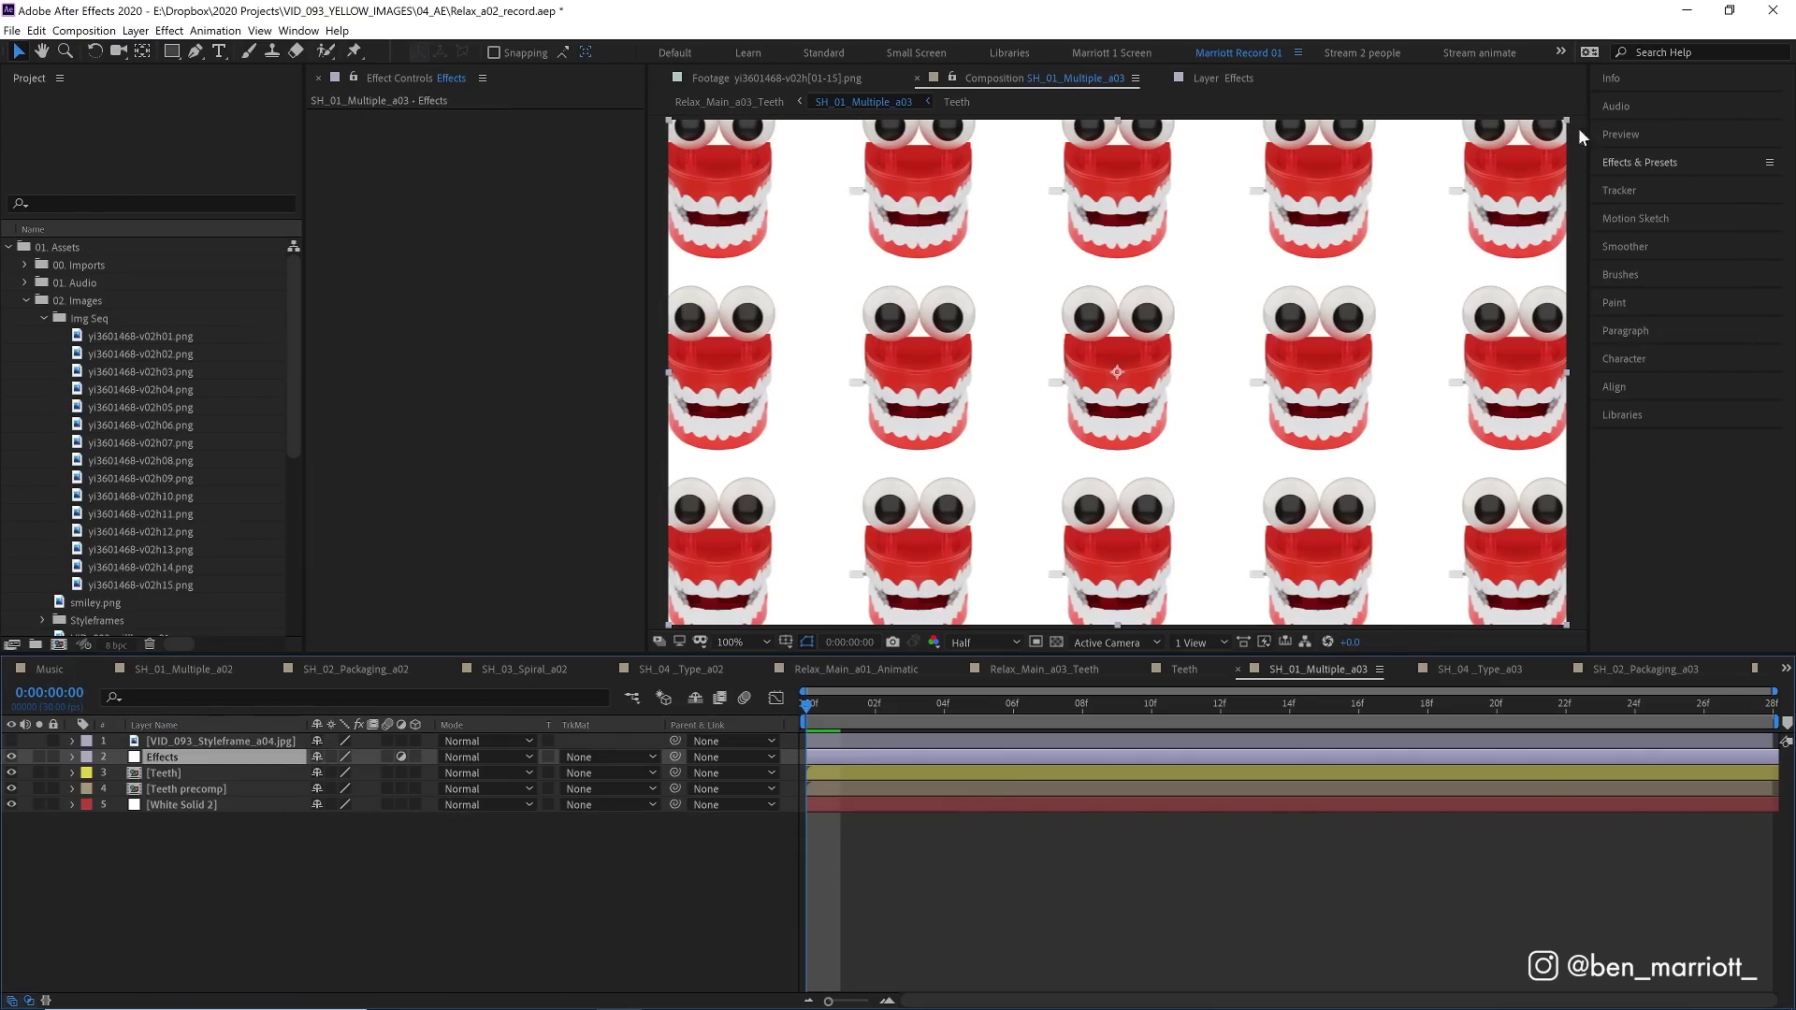
# Apply Tint to Effects, mapping white to the styleframe's magenta, and go to frame 5.
pyautogui.click(1601, 162)
pyautogui.click(1641, 184)
pyautogui.write('tint')
pyautogui.doubleClick(1666, 286)
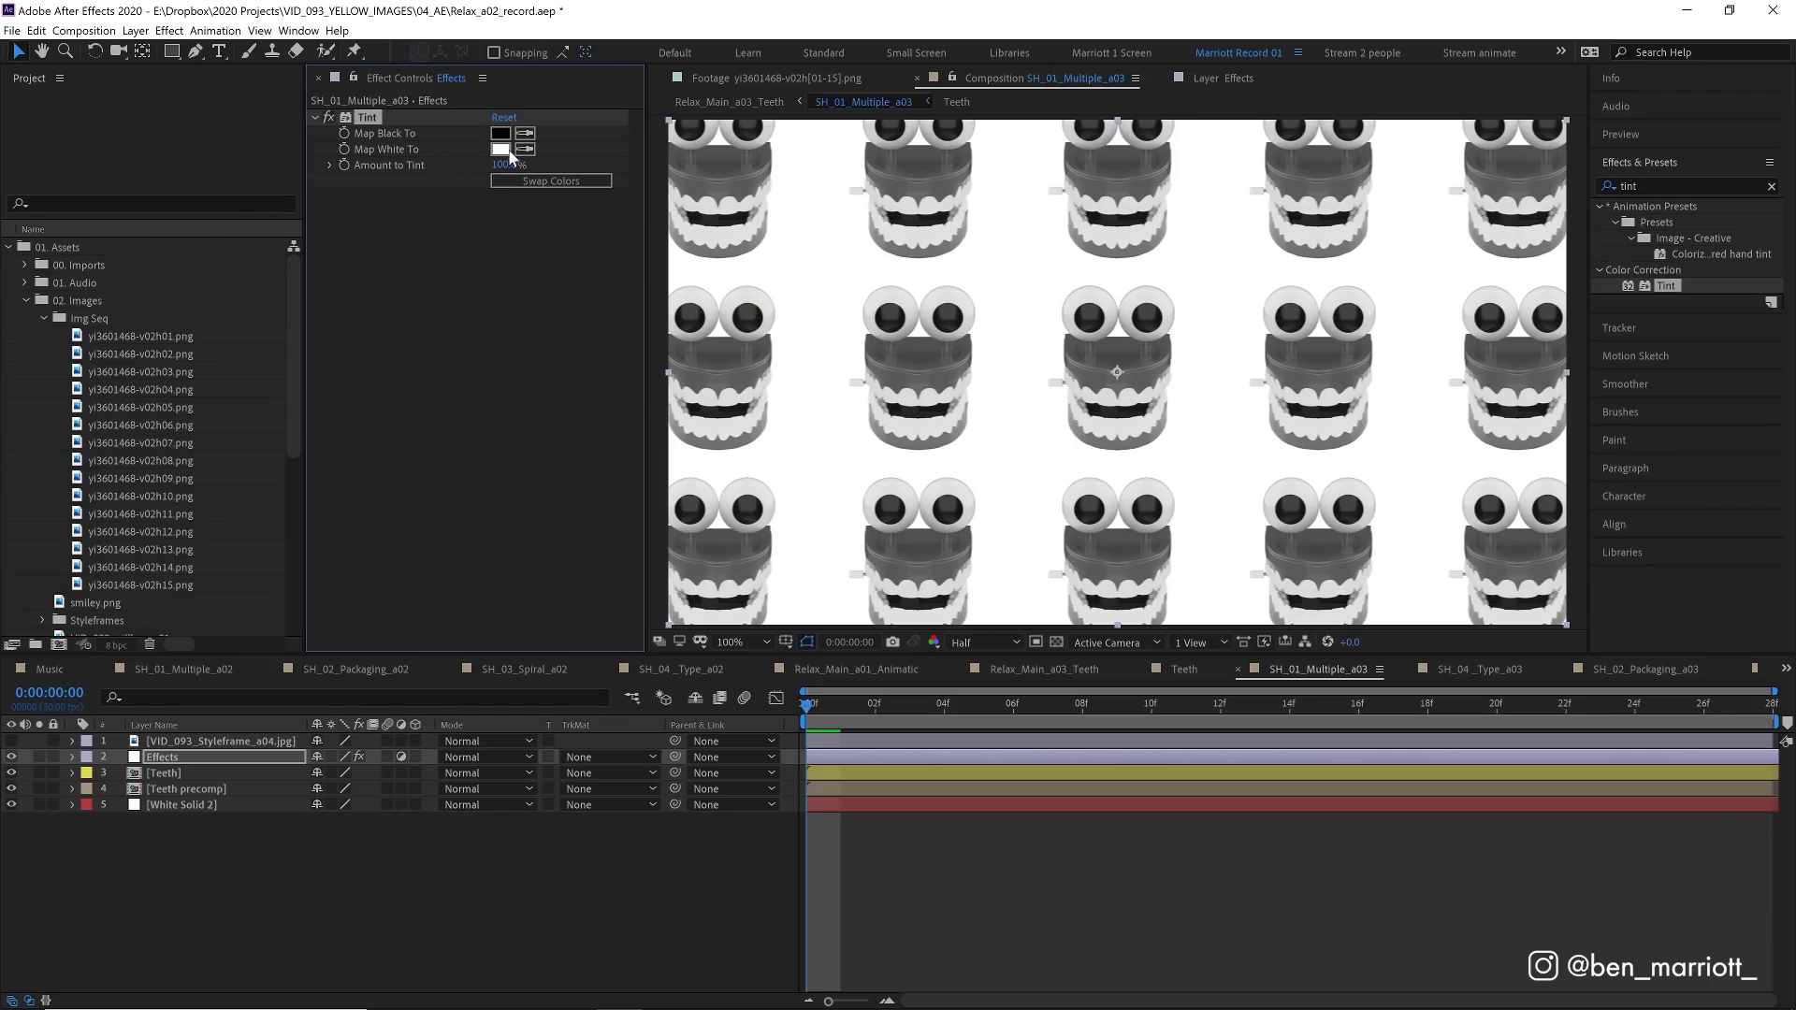
pyautogui.click(12, 740)
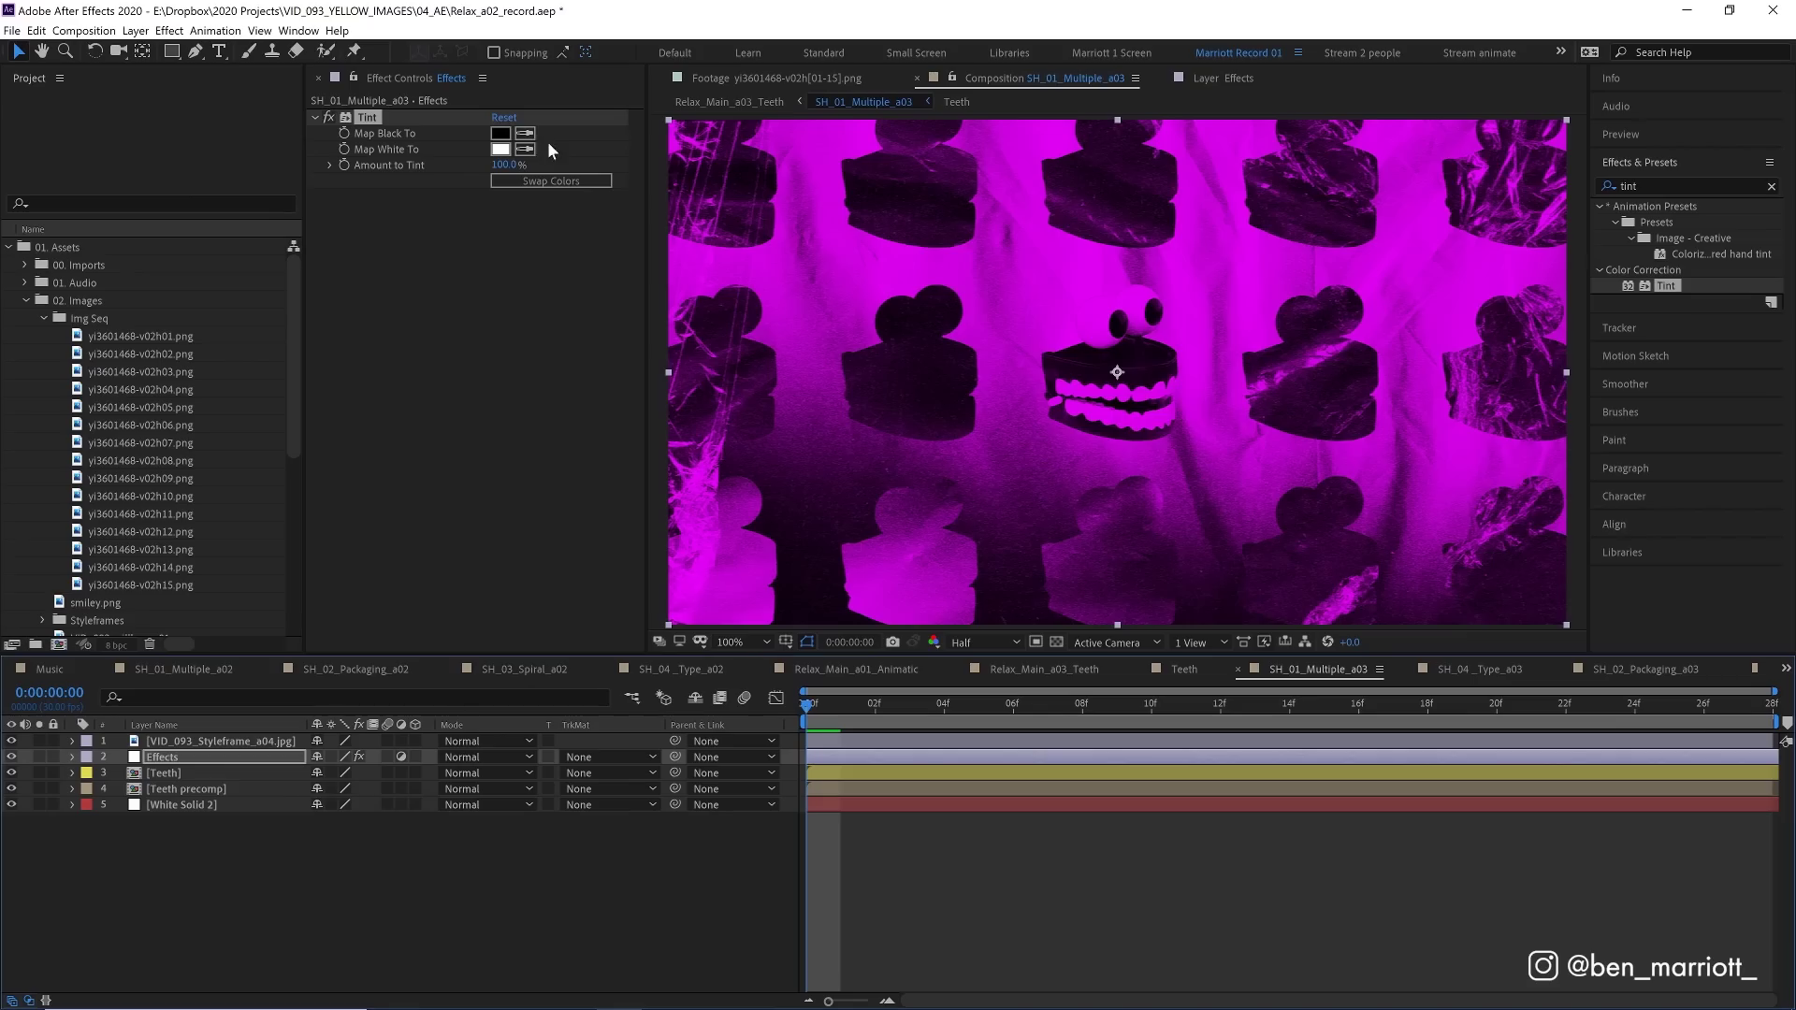
pyautogui.click(525, 150)
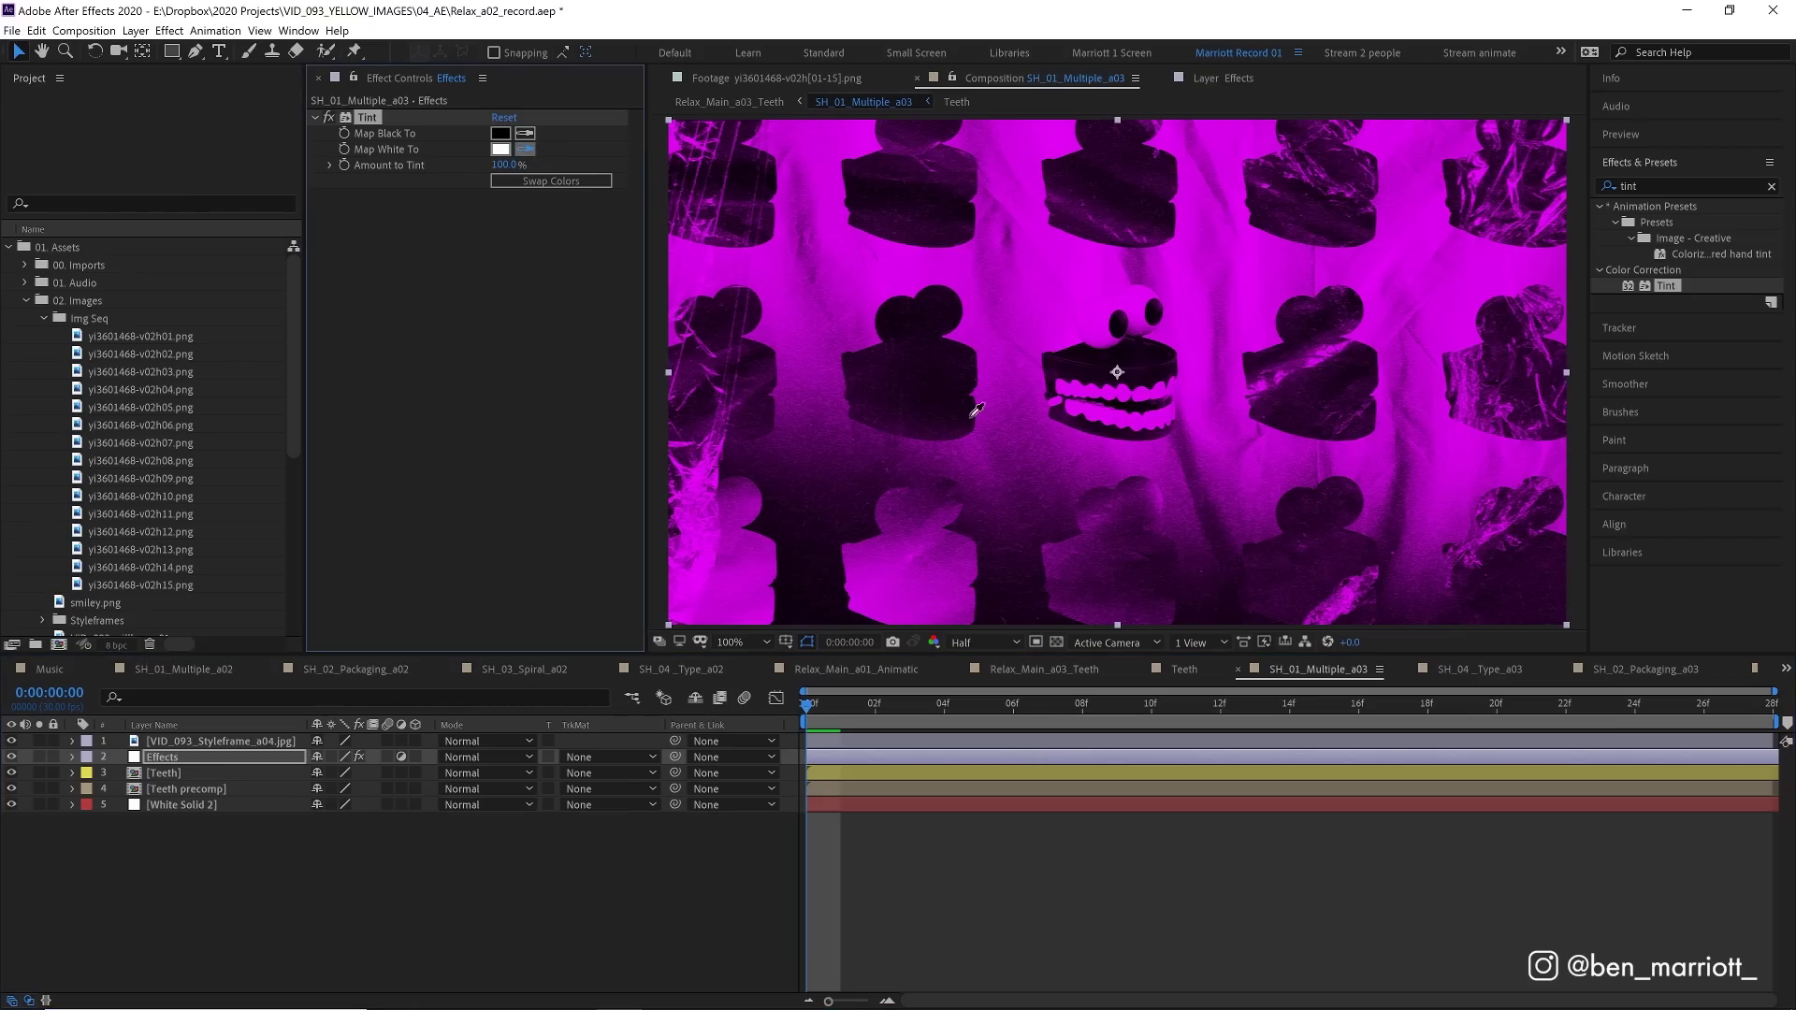
pyautogui.click(1101, 299)
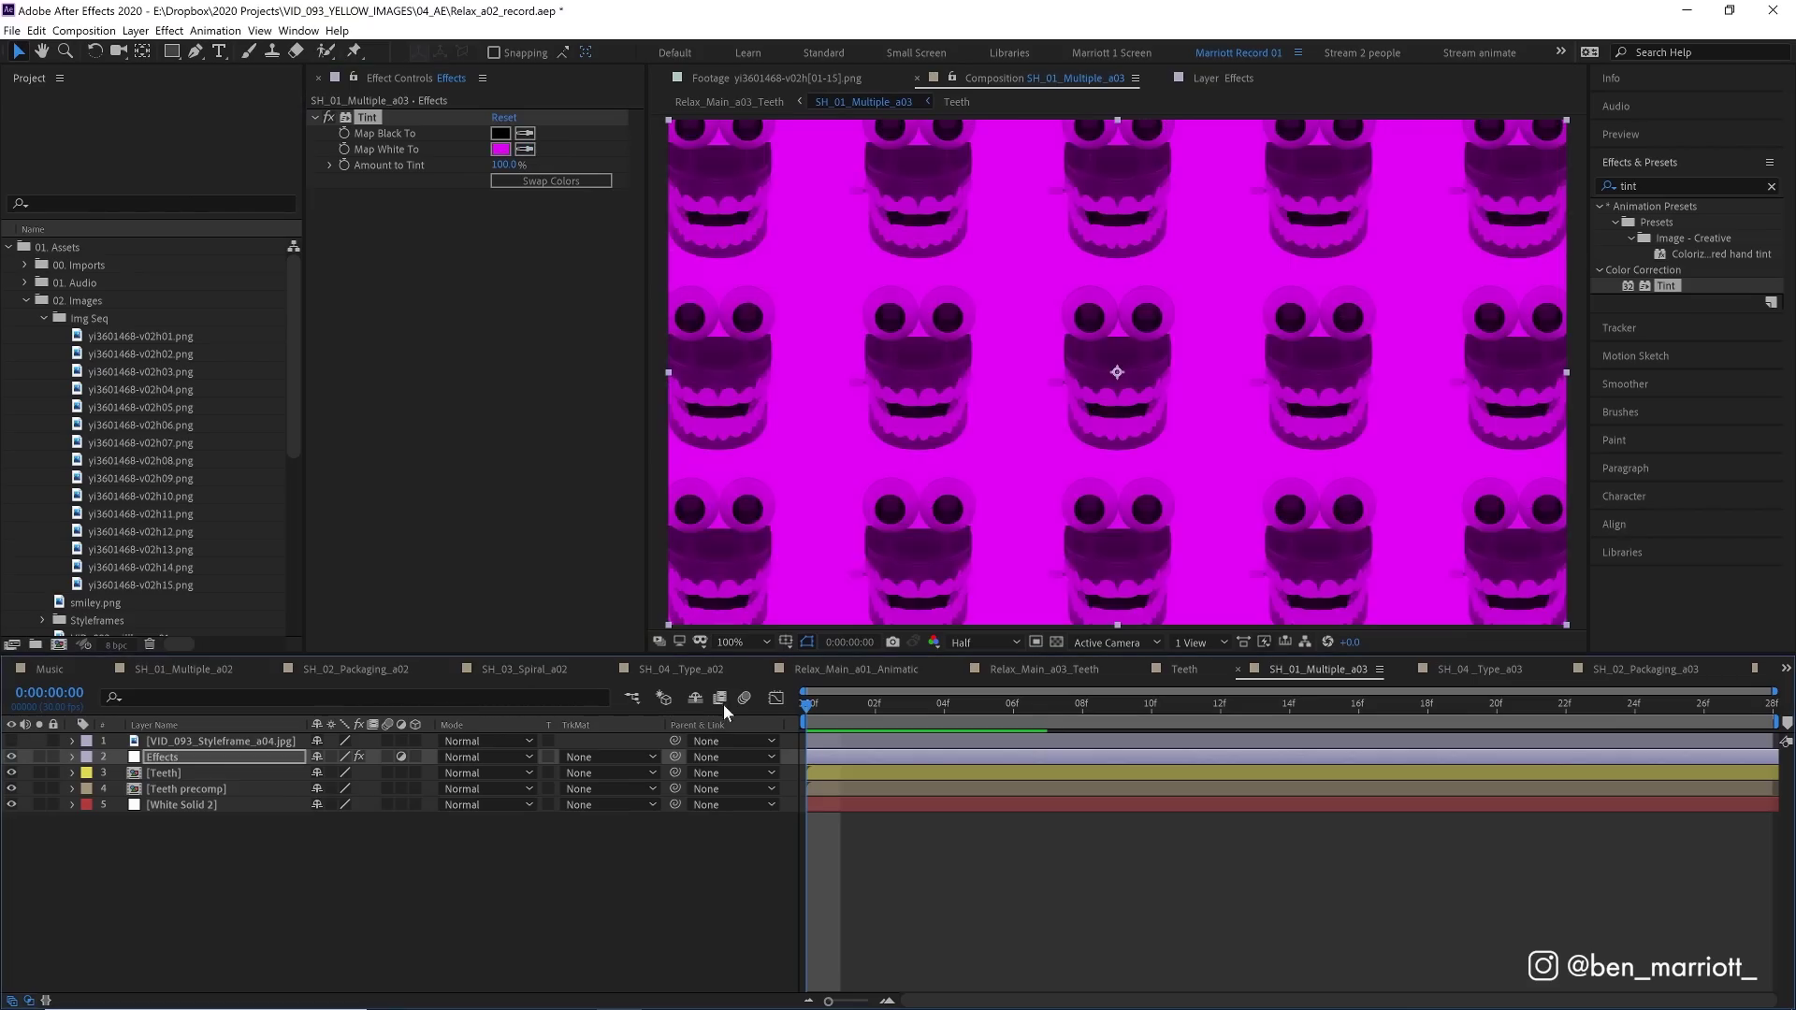
pyautogui.moveTo(806, 704); pyautogui.dragTo(980, 711)
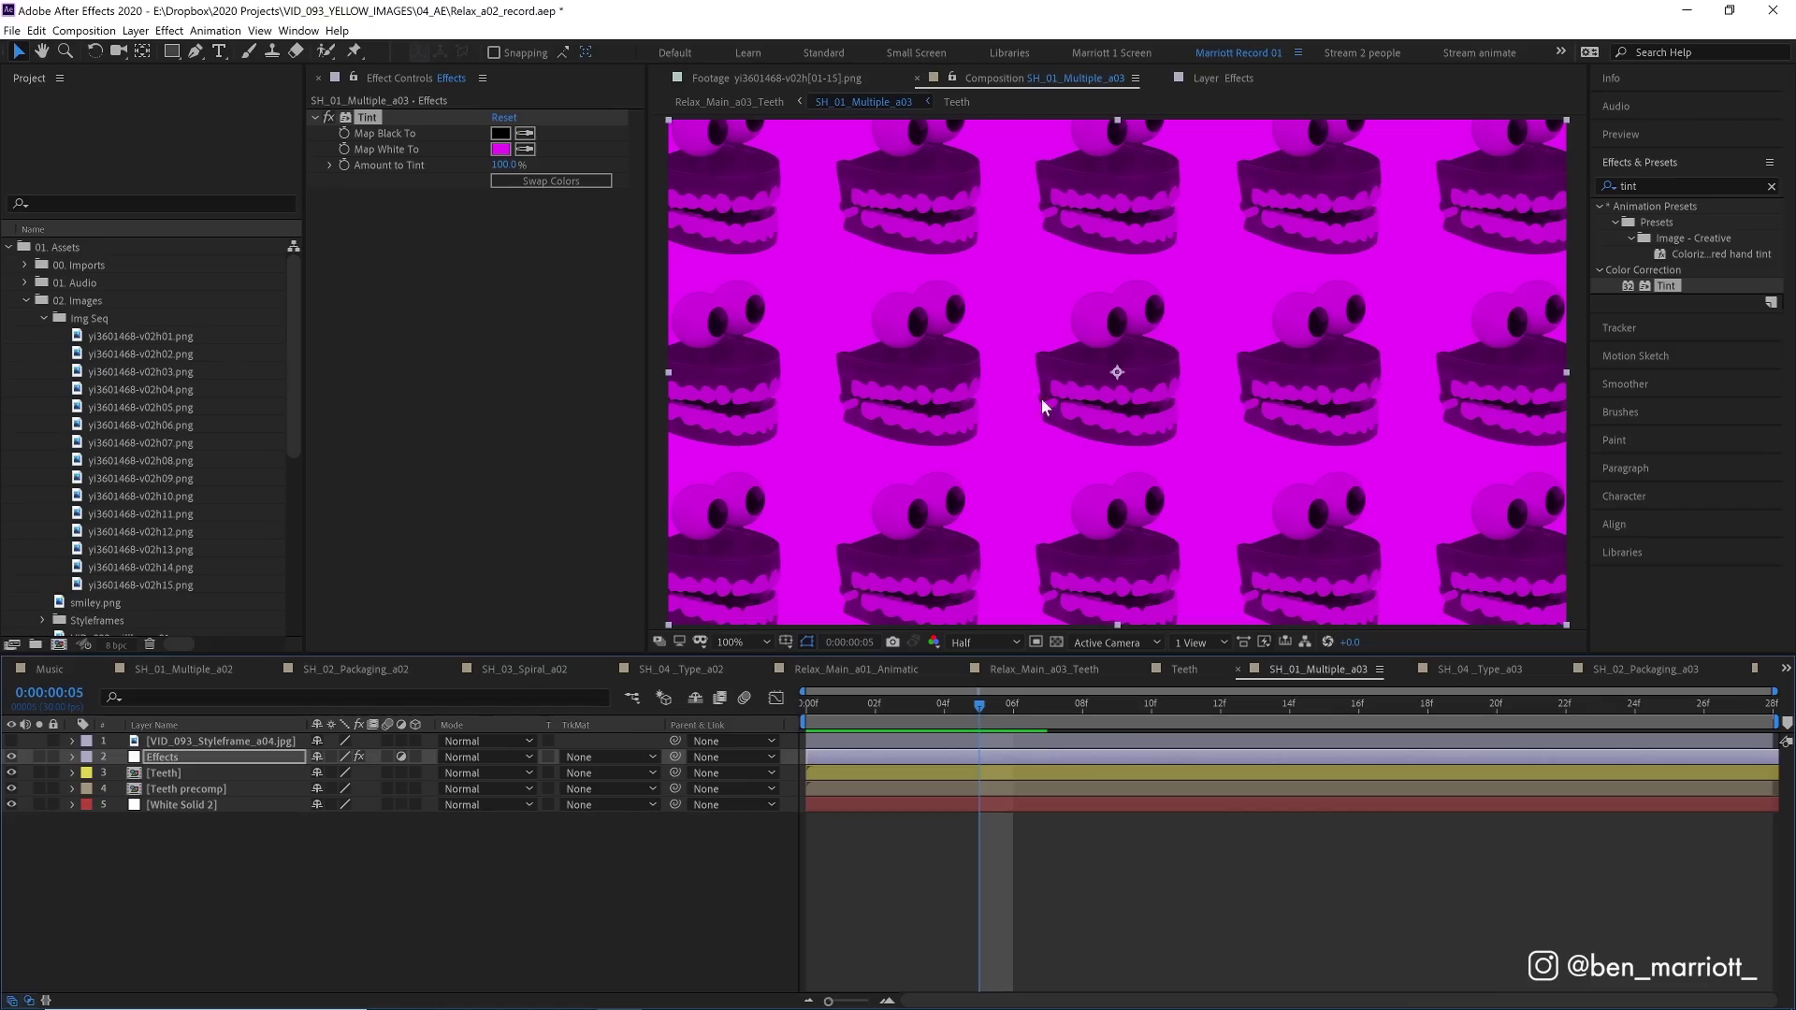
# Apply Hue/Saturation to the Effects layer.
pyautogui.click(1660, 187)
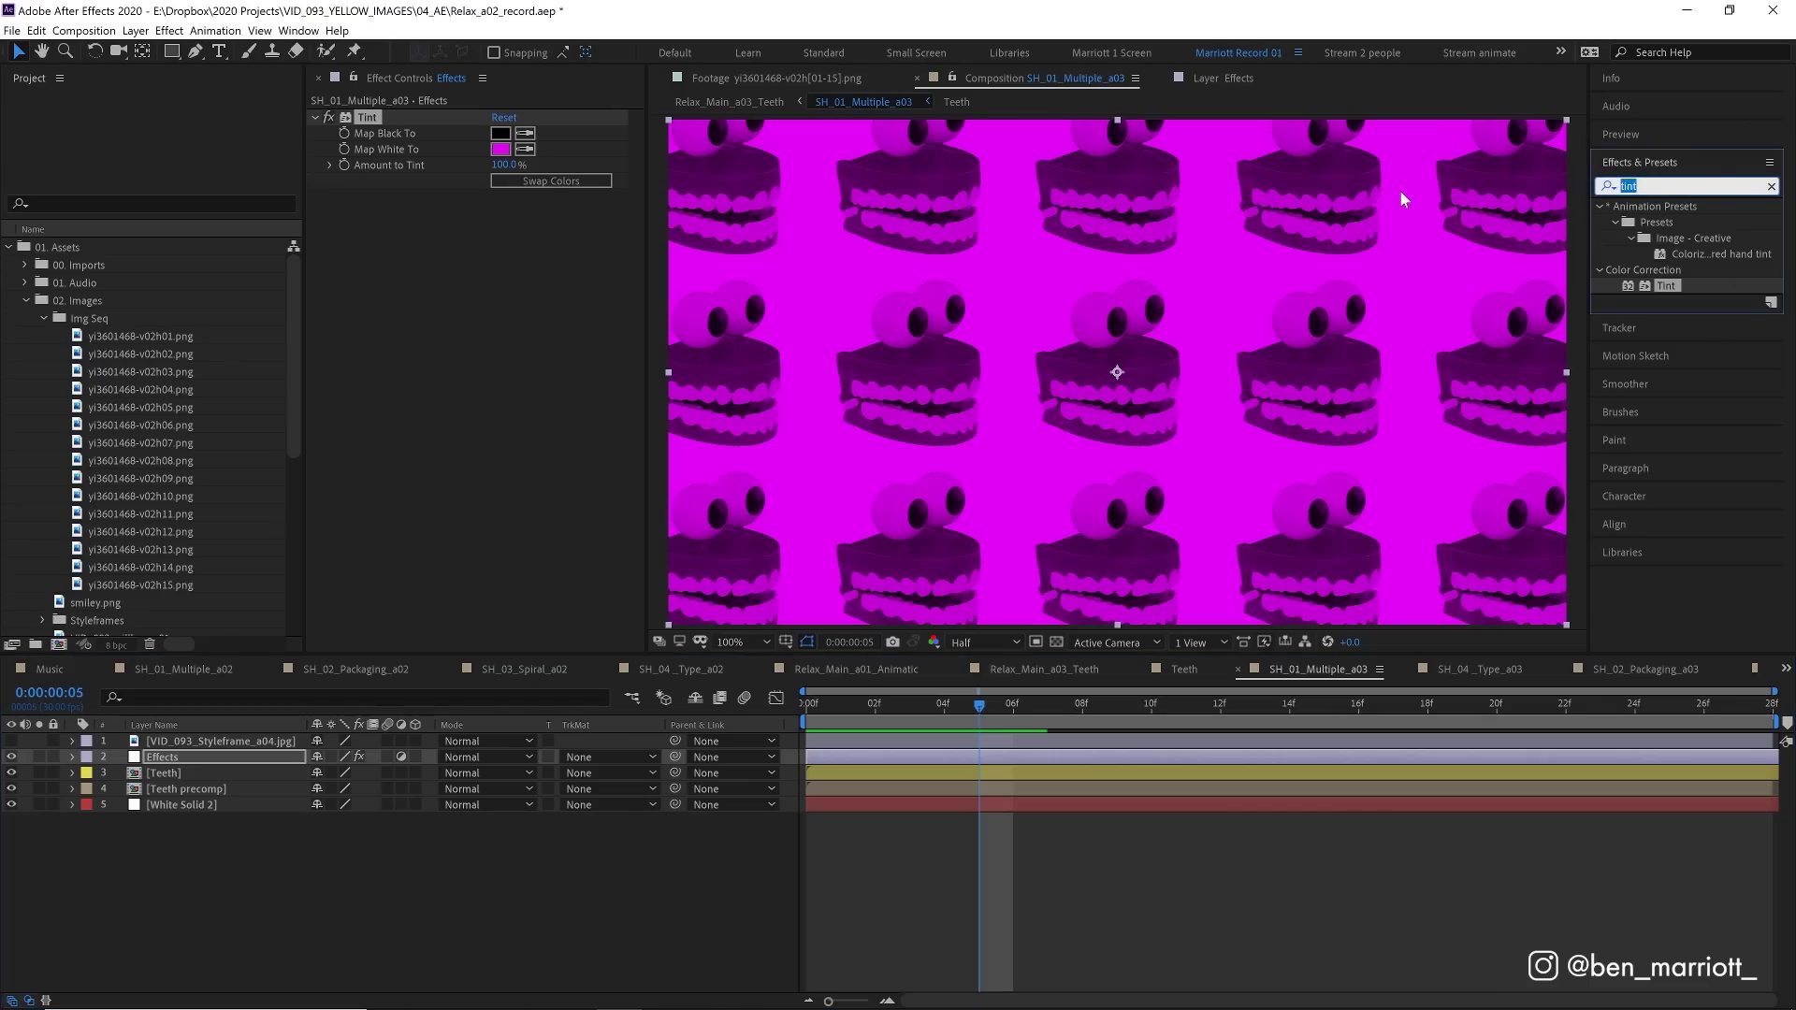
pyautogui.write('hue')
pyautogui.press('Return')
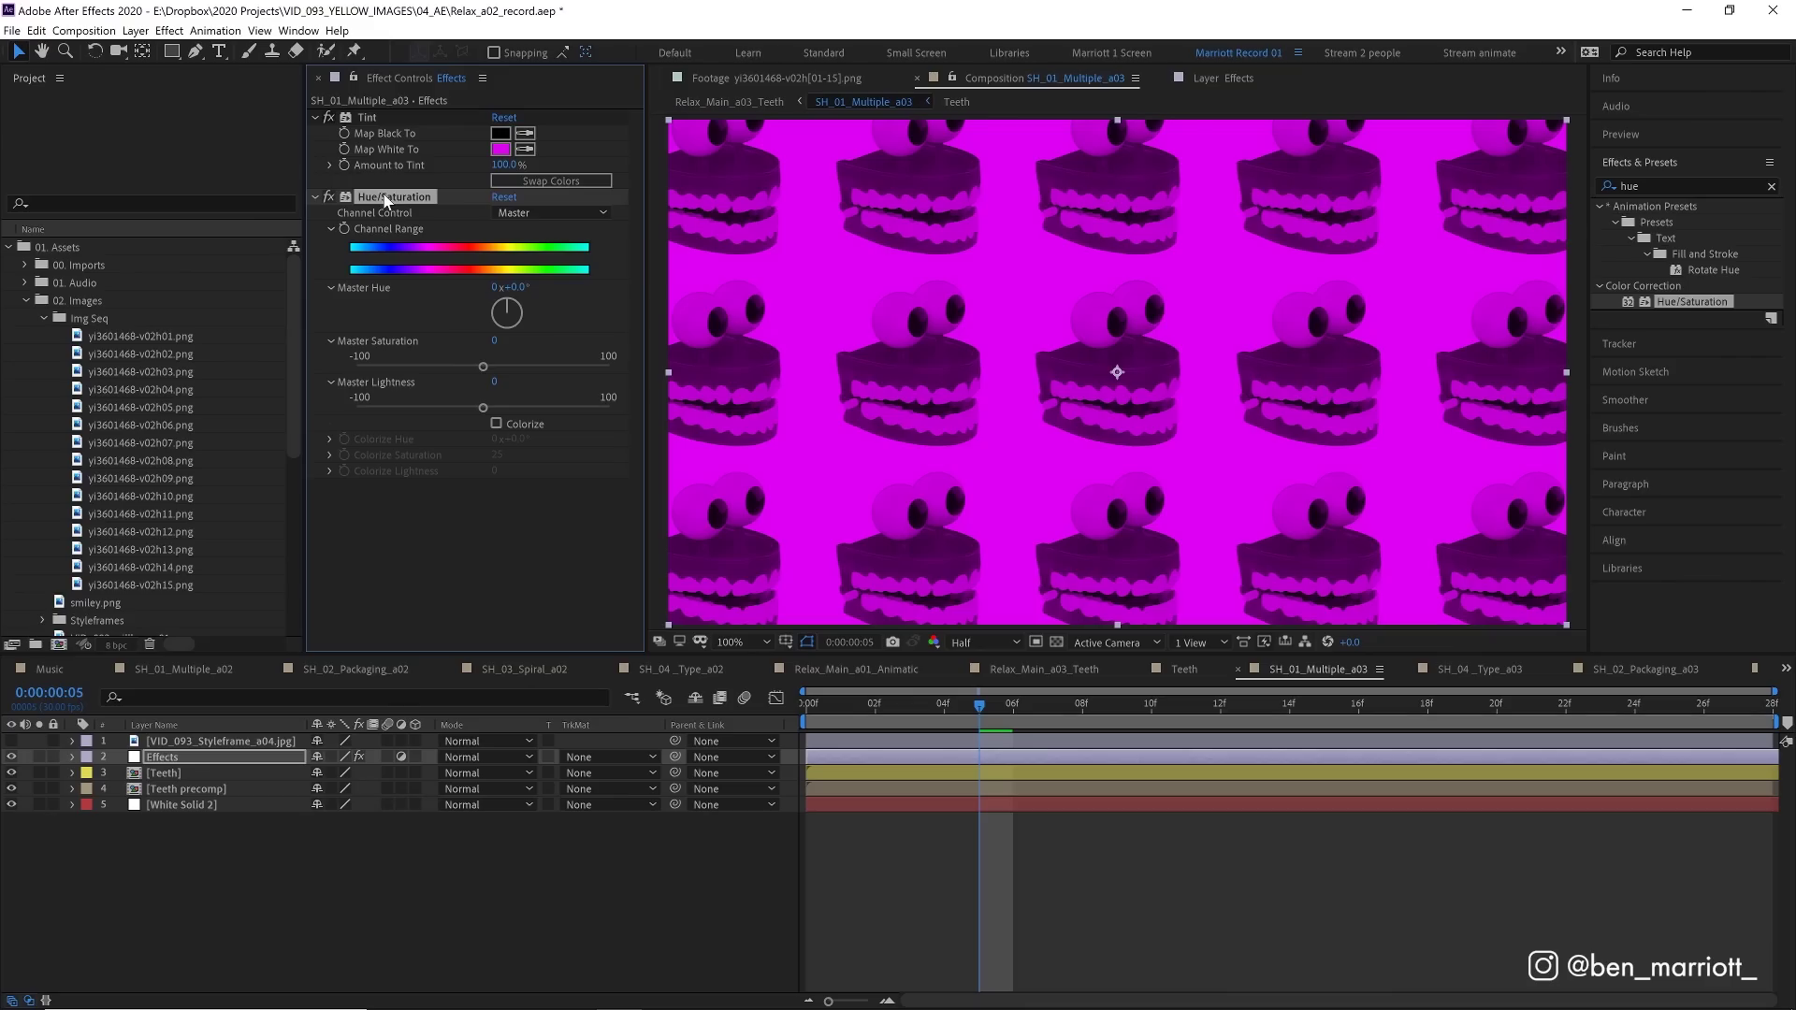
# Set Hue/Saturation's Reds lightness to -60 and keep it ordered above Tint.
pyautogui.moveTo(386, 197); pyautogui.dragTo(376, 112)
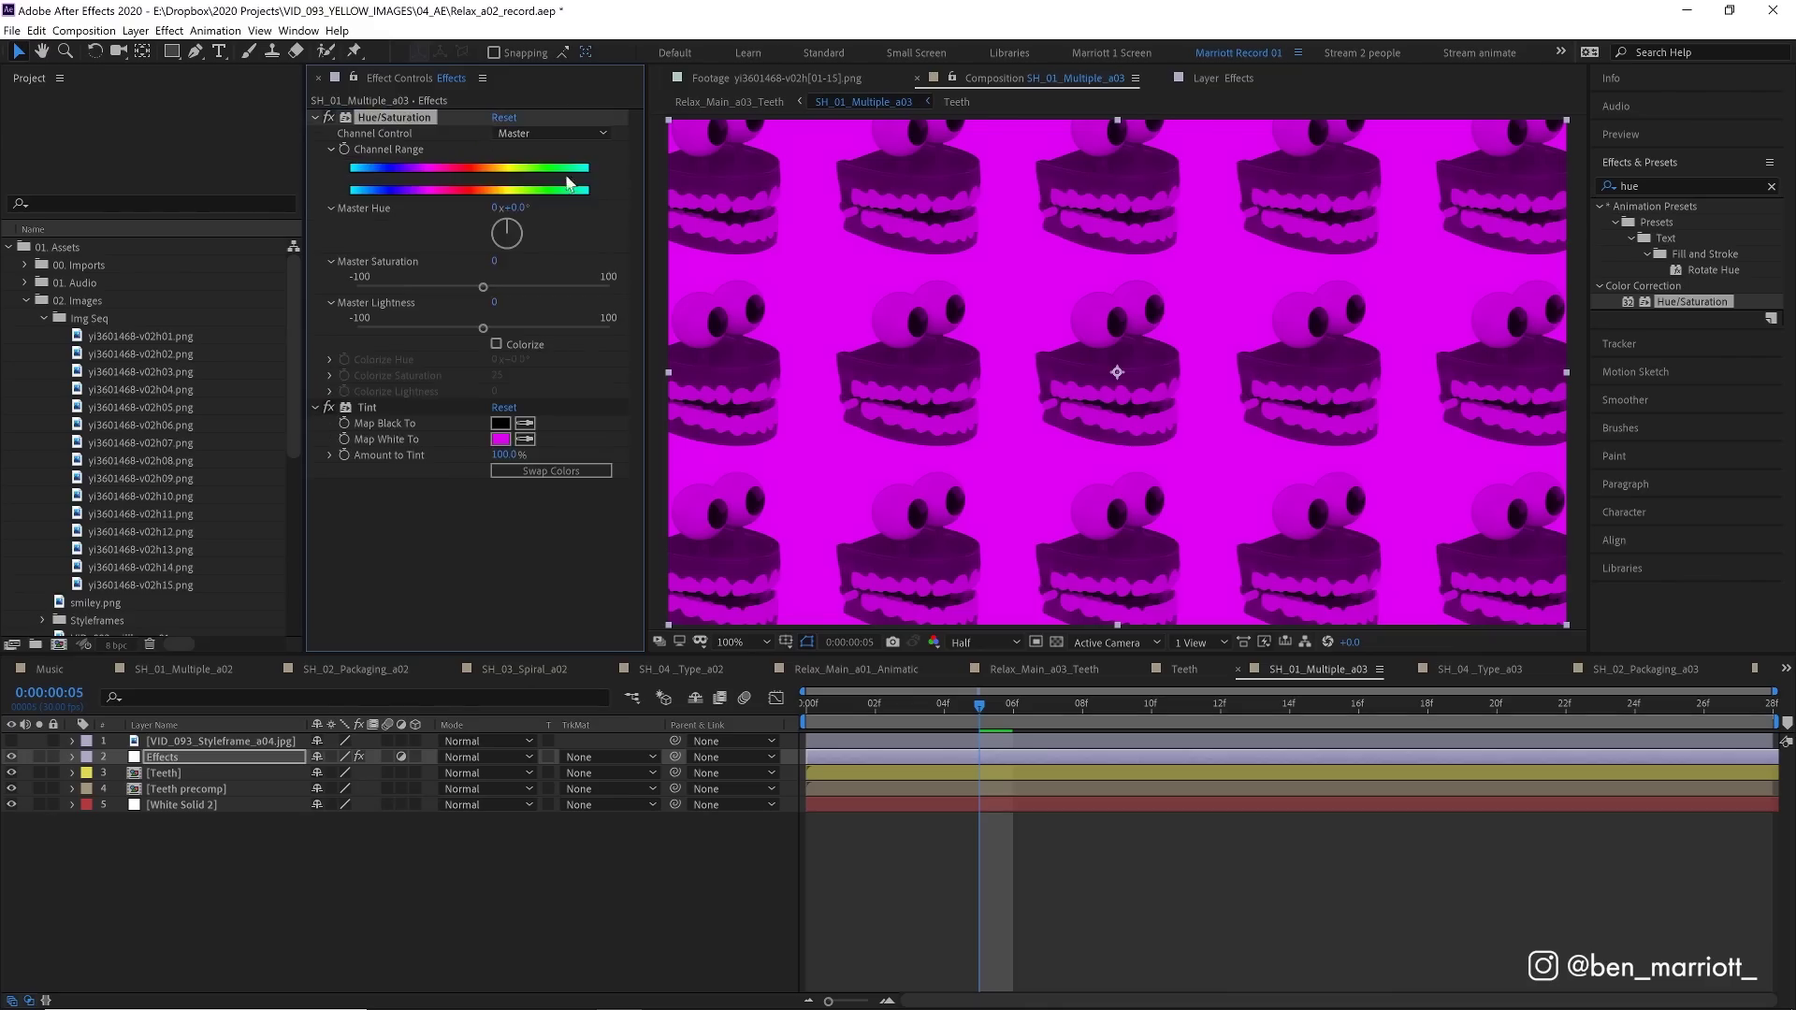
pyautogui.click(552, 133)
pyautogui.click(519, 165)
pyautogui.moveTo(469, 325); pyautogui.dragTo(407, 334)
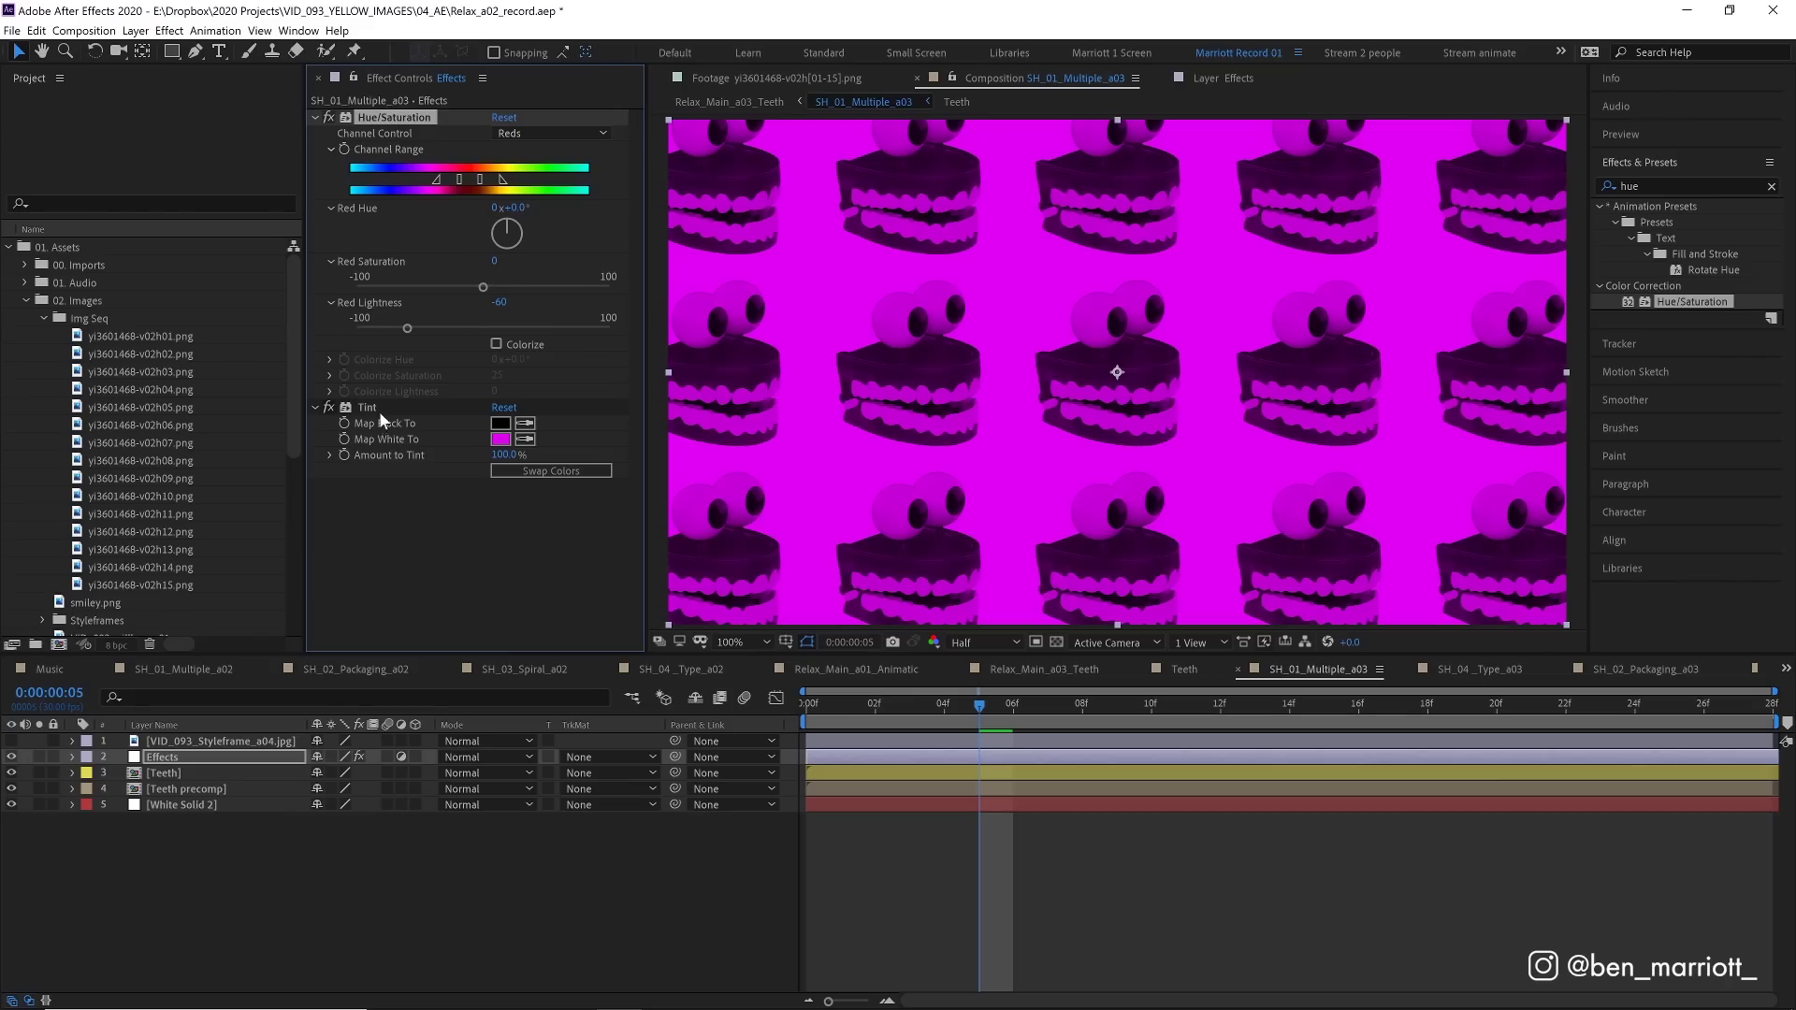
pyautogui.moveTo(380, 407); pyautogui.dragTo(399, 249)
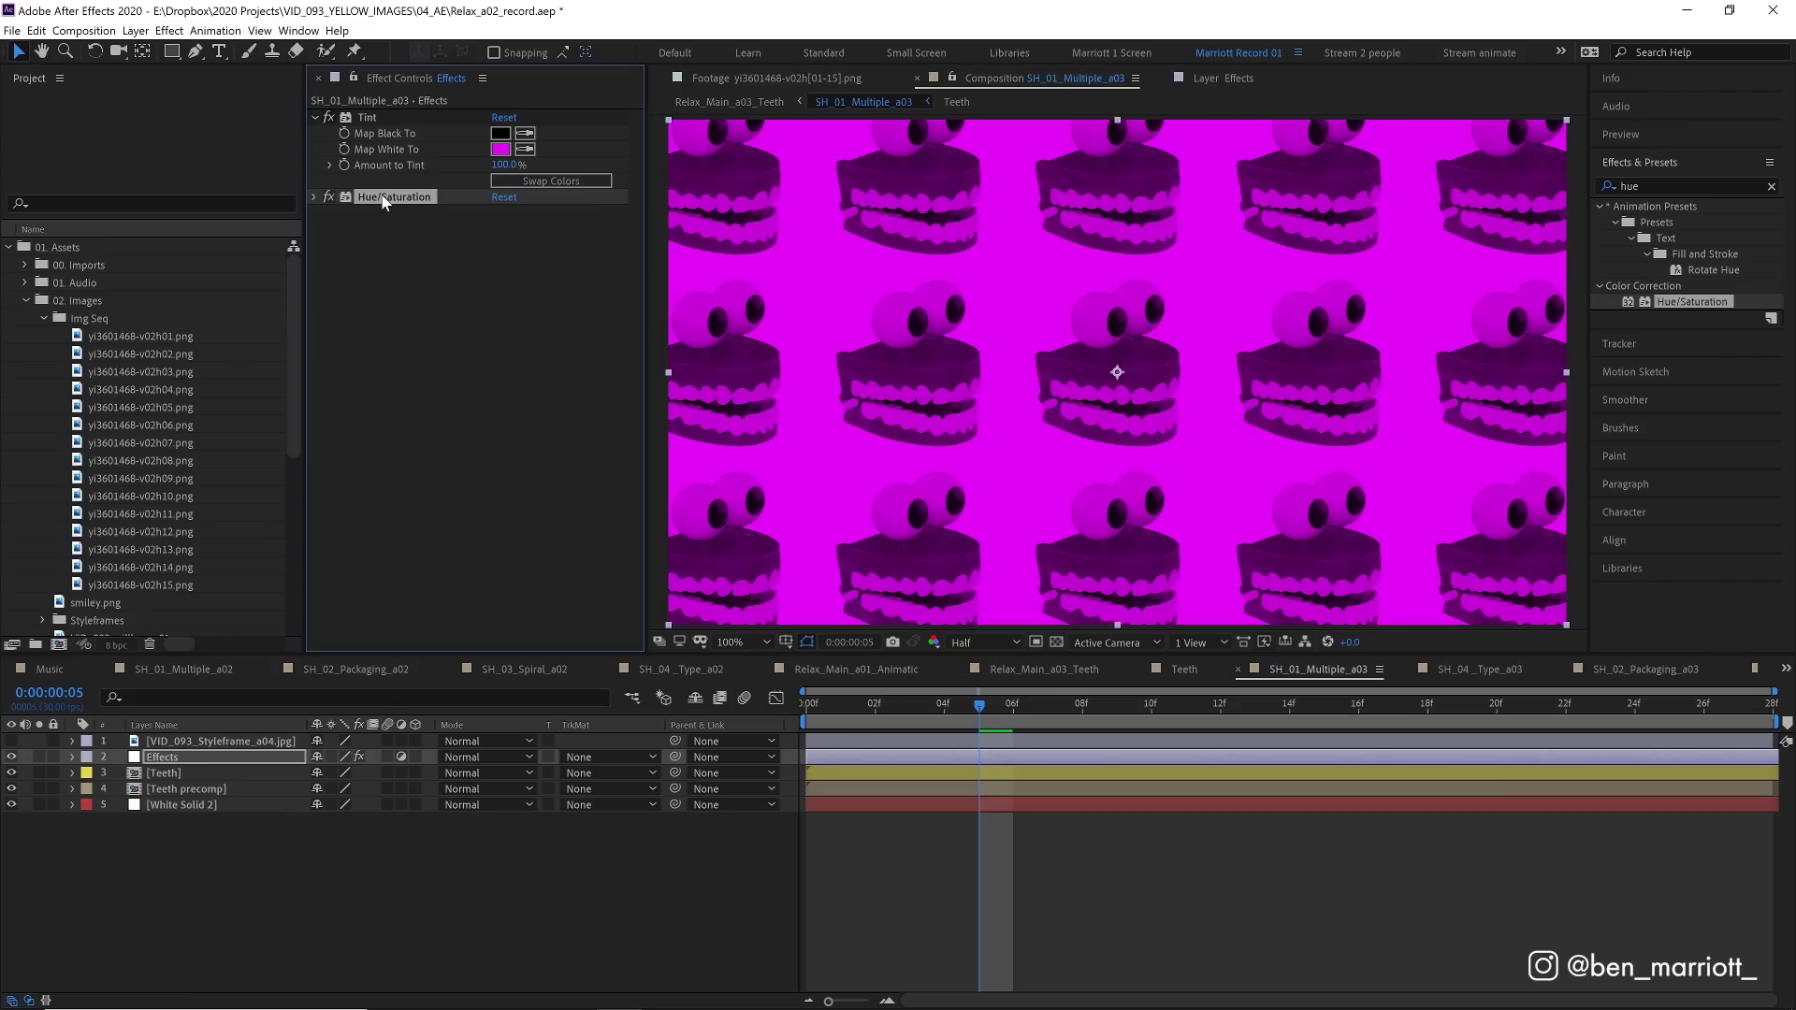
pyautogui.moveTo(378, 196); pyautogui.dragTo(318, 116)
pyautogui.click(315, 117)
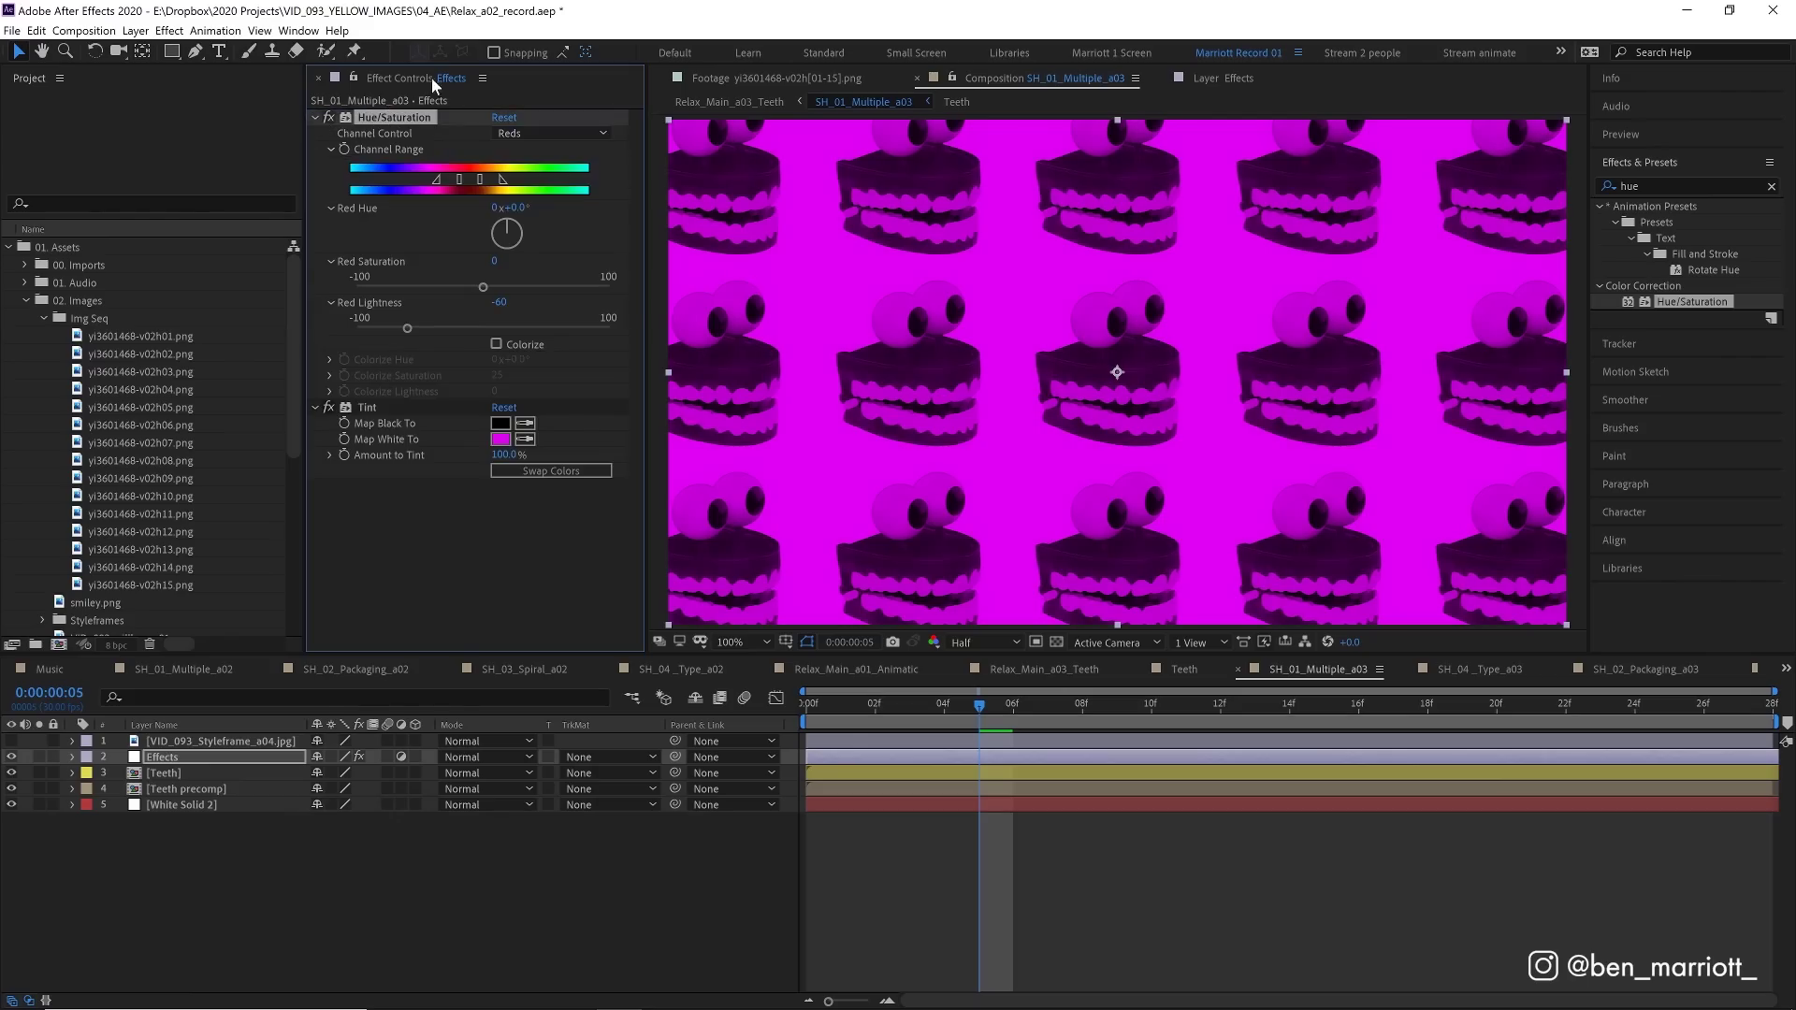
# Add Noise at 40% between Hue/Saturation and Tint, and set preview resolution to Full.
pyautogui.click(1628, 180)
pyautogui.write('noise')
pyautogui.moveTo(1670, 285); pyautogui.dragTo(368, 393)
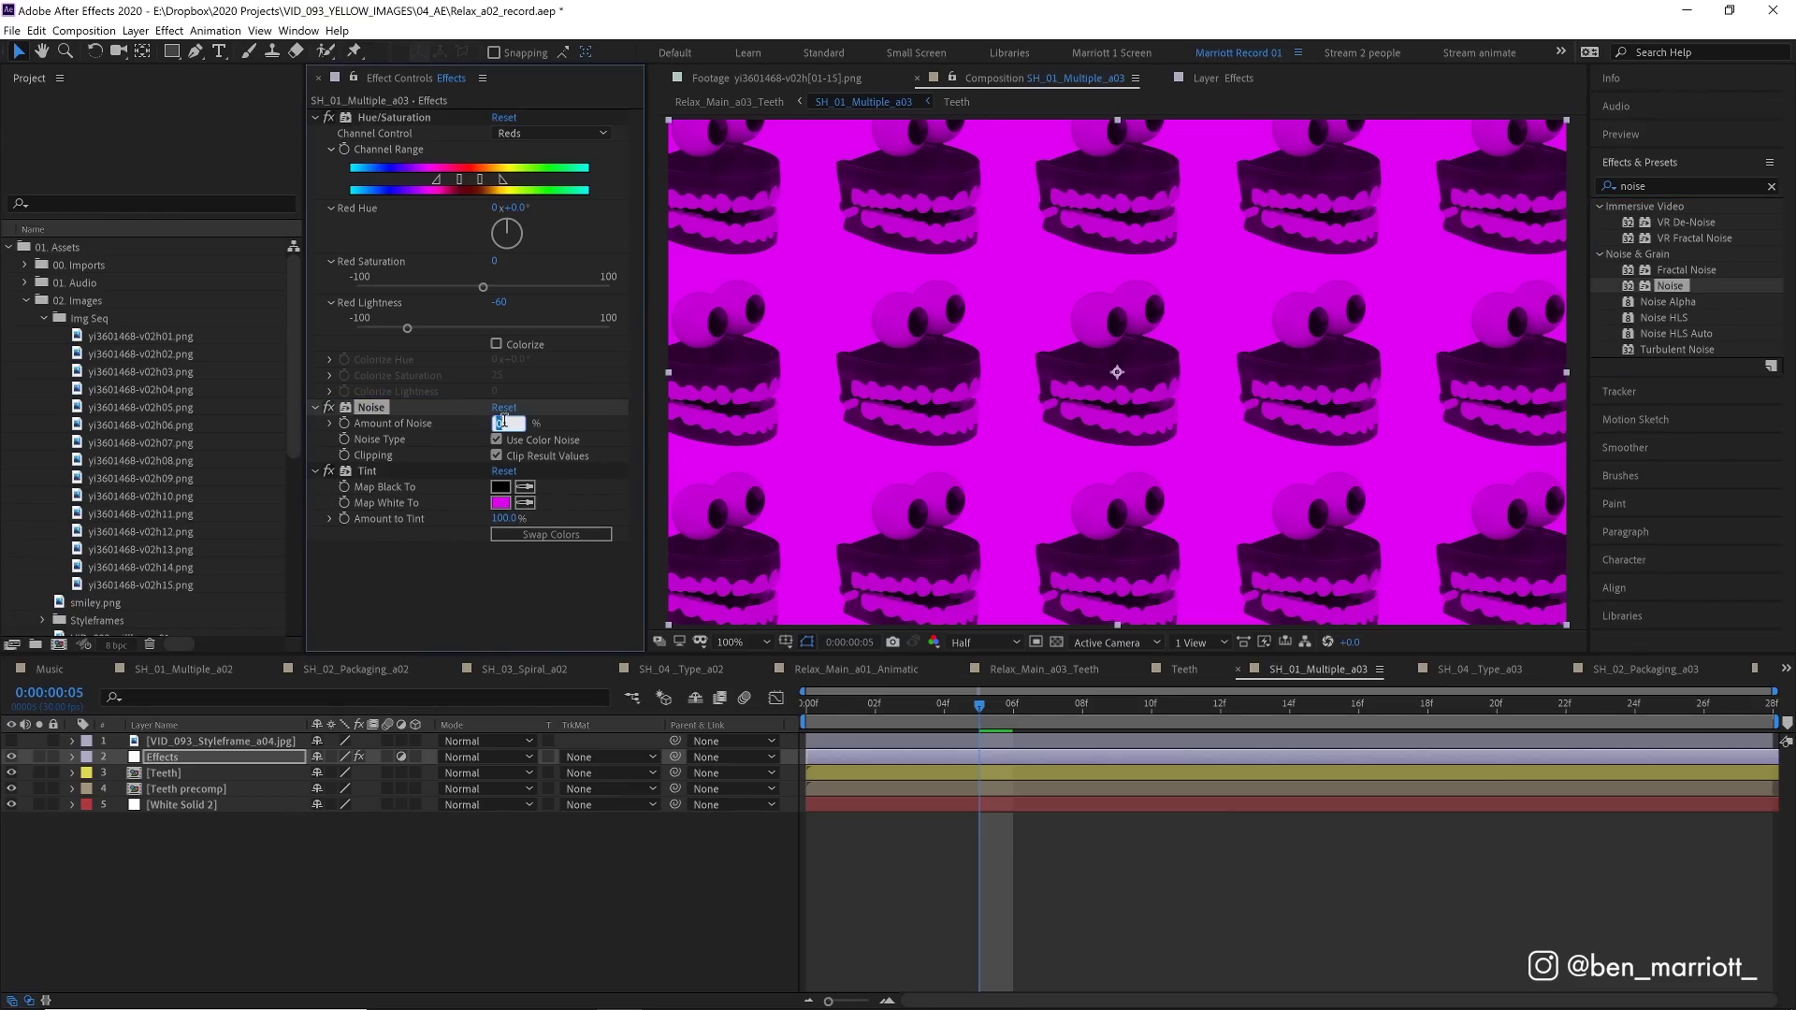
pyautogui.write('40')
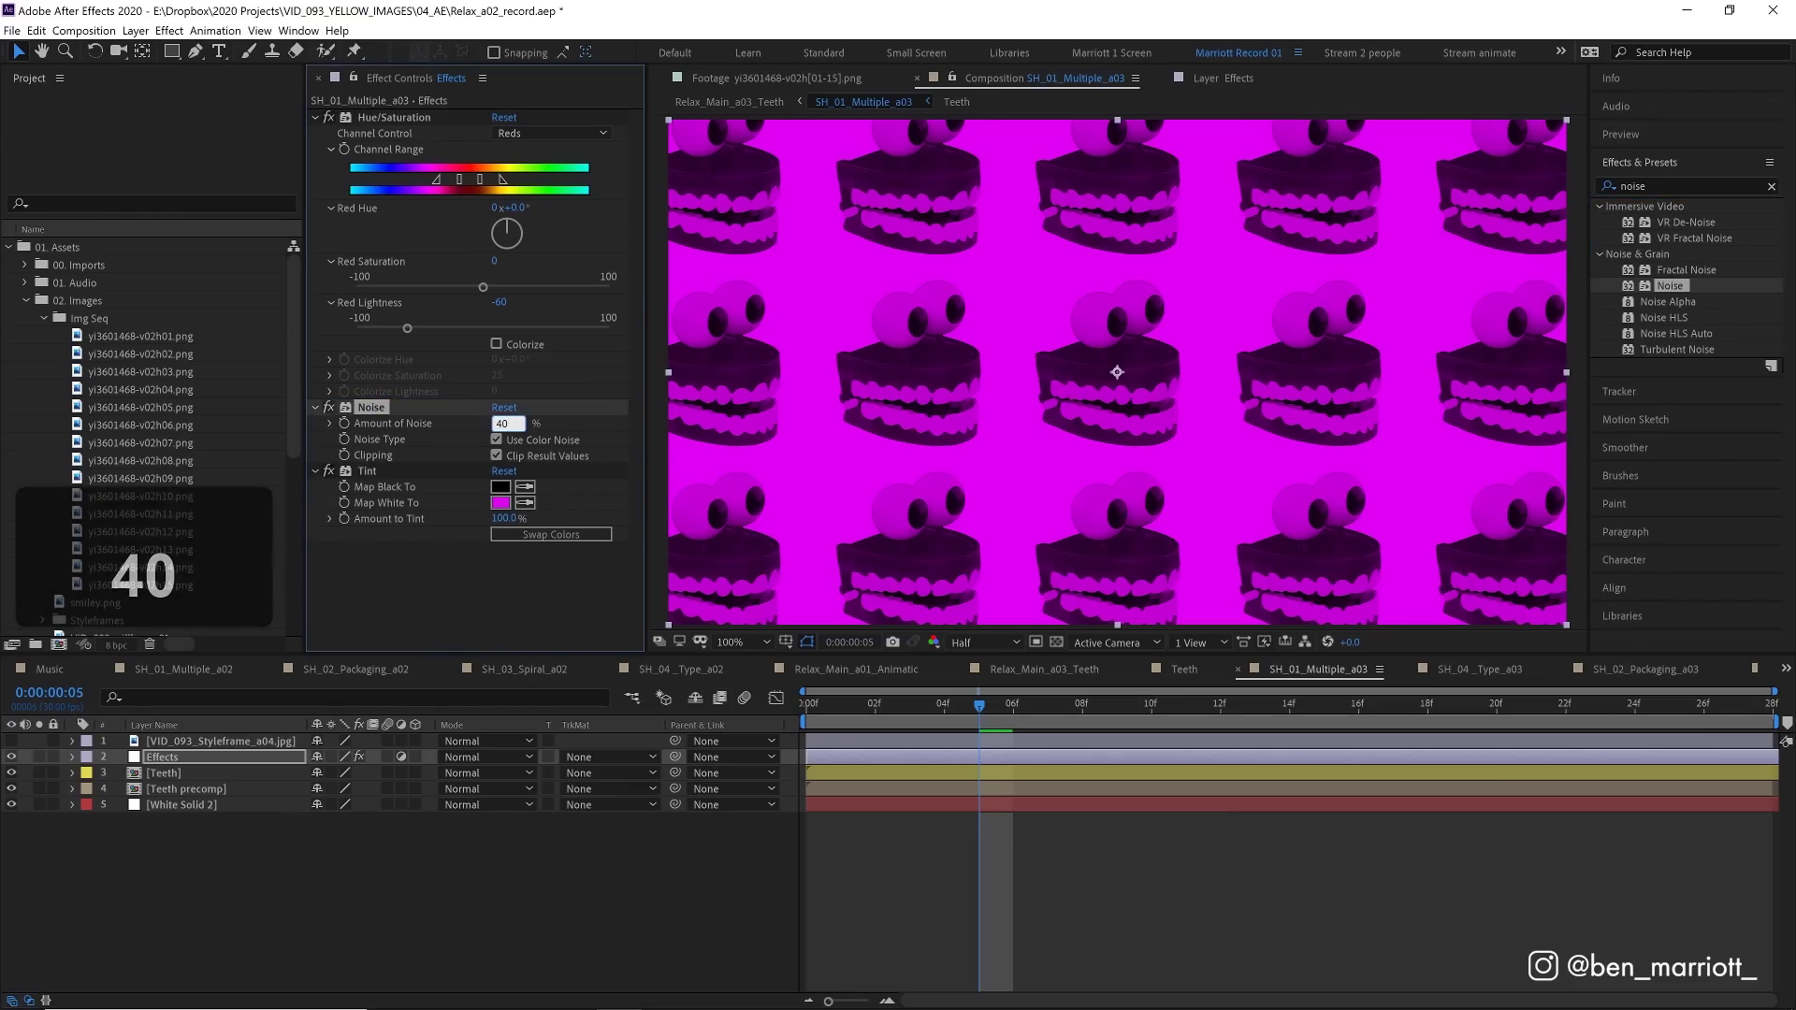
pyautogui.press('Return')
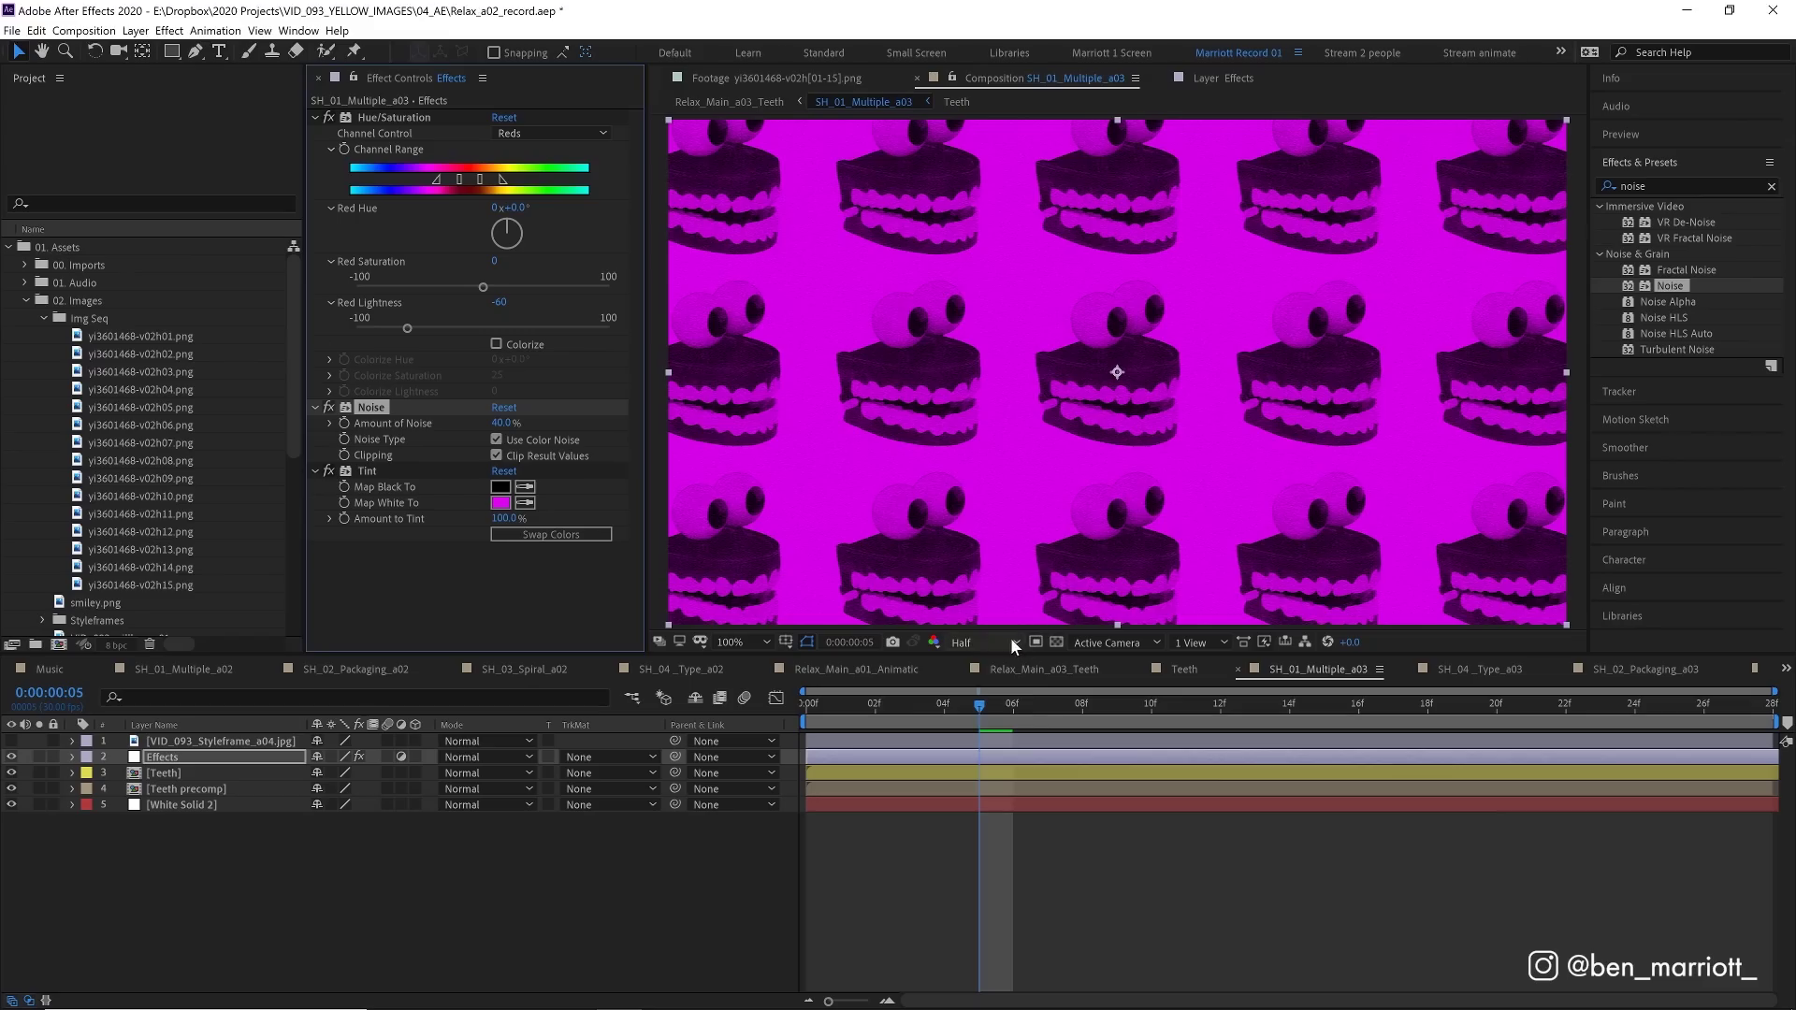
pyautogui.click(1013, 643)
pyautogui.click(978, 675)
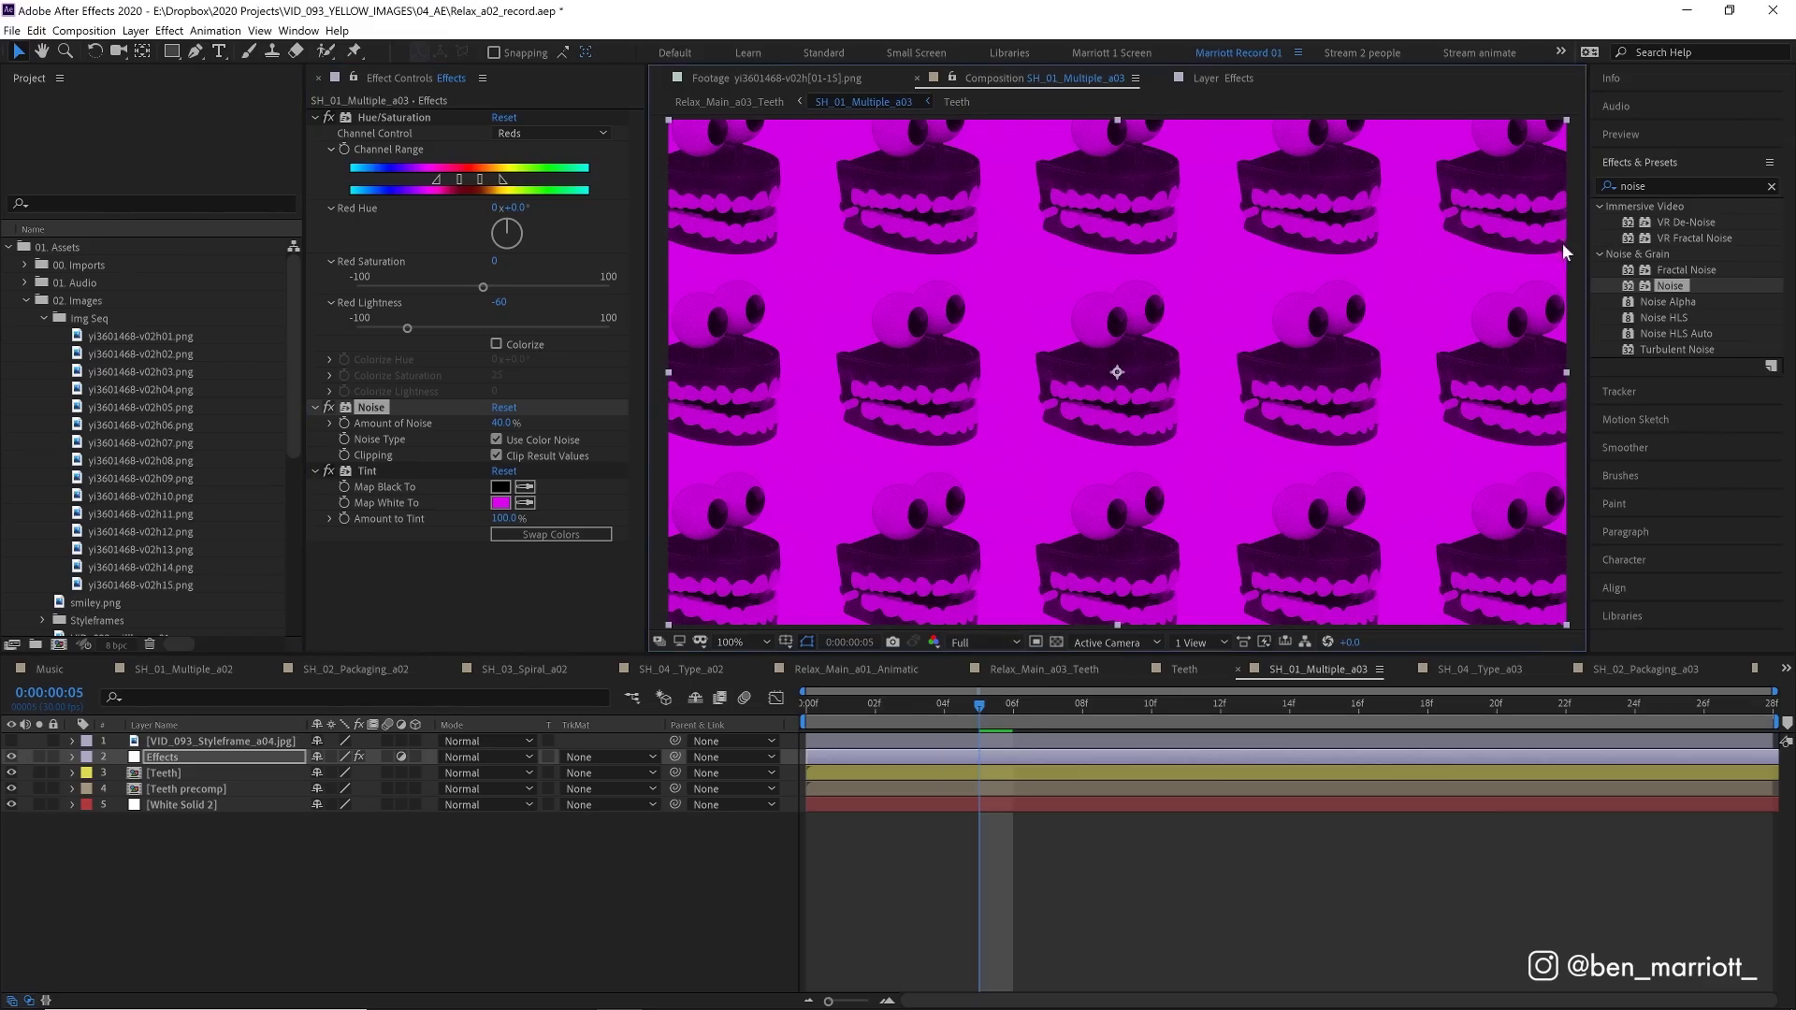
# Apply Curves to the Effects layer and shape it into an S-curve for contrast.
pyautogui.doubleClick(1689, 185)
pyautogui.write('curv')
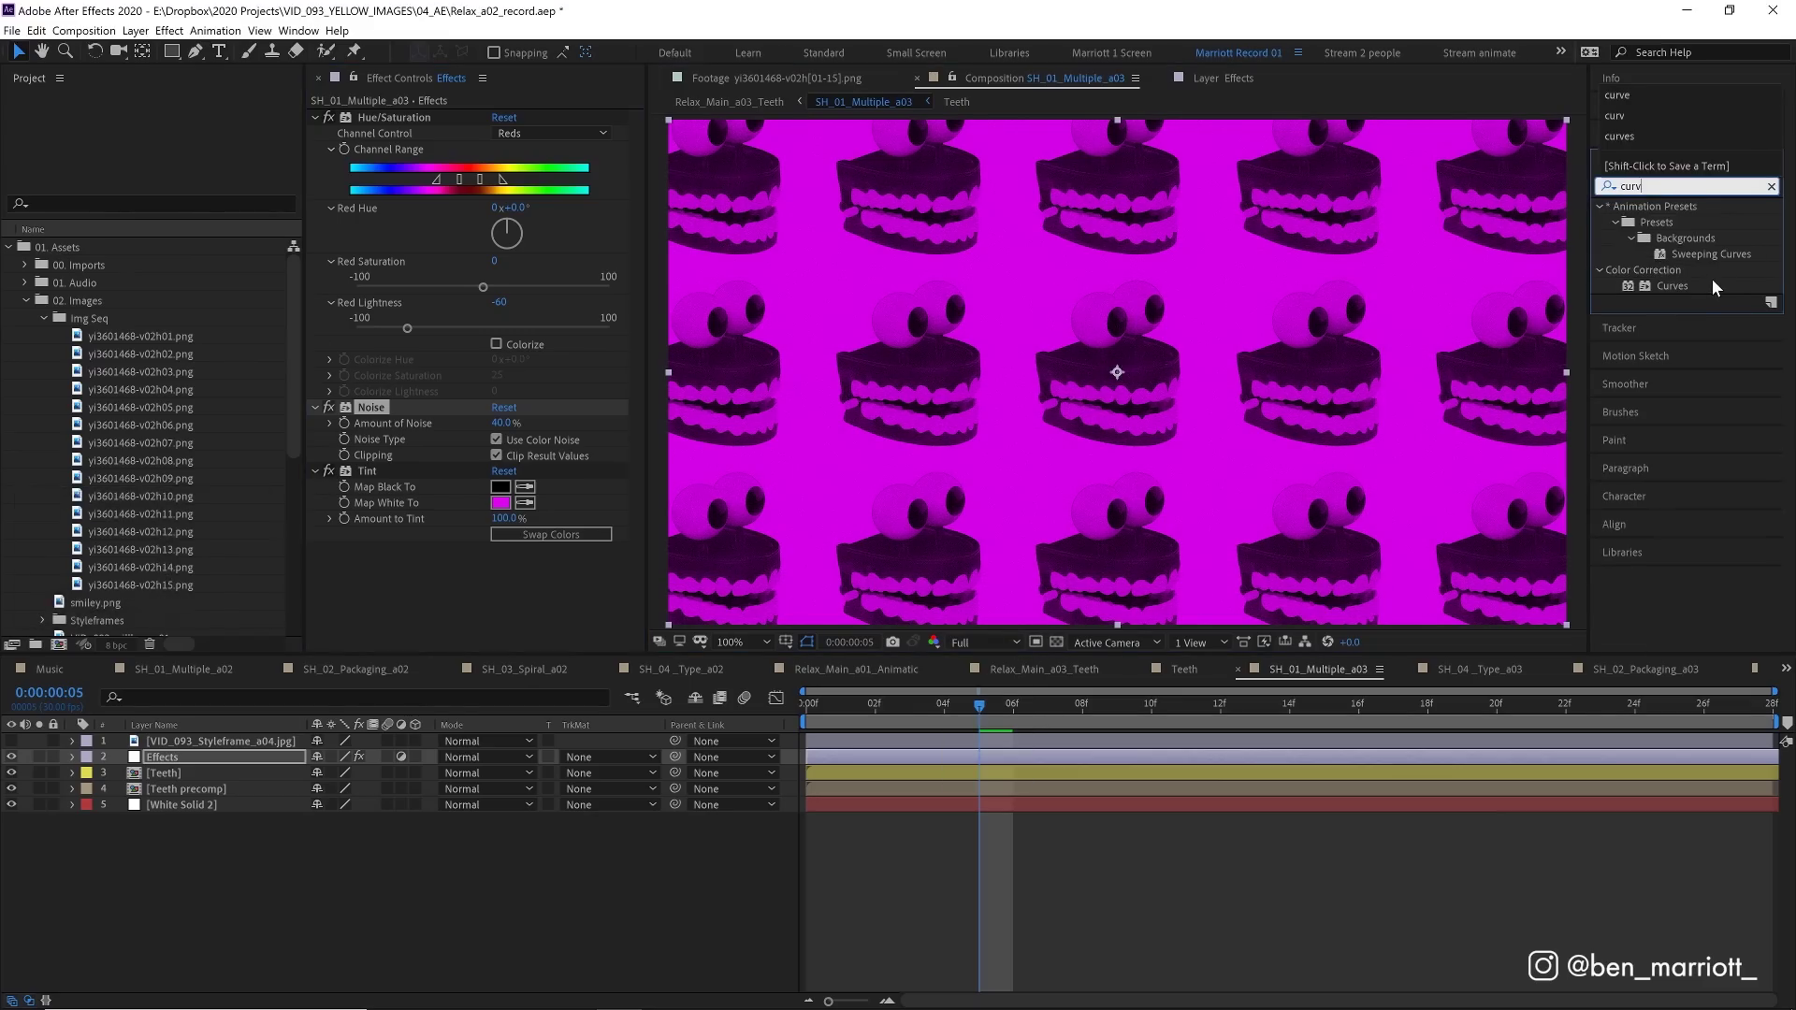
pyautogui.doubleClick(1672, 285)
pyautogui.moveTo(512, 343); pyautogui.dragTo(483, 324)
pyautogui.click(413, 409)
pyautogui.moveTo(419, 427)
pyautogui.mouseDown()
pyautogui.moveTo(421, 468)
pyautogui.moveTo(435, 452)
pyautogui.mouseUp()
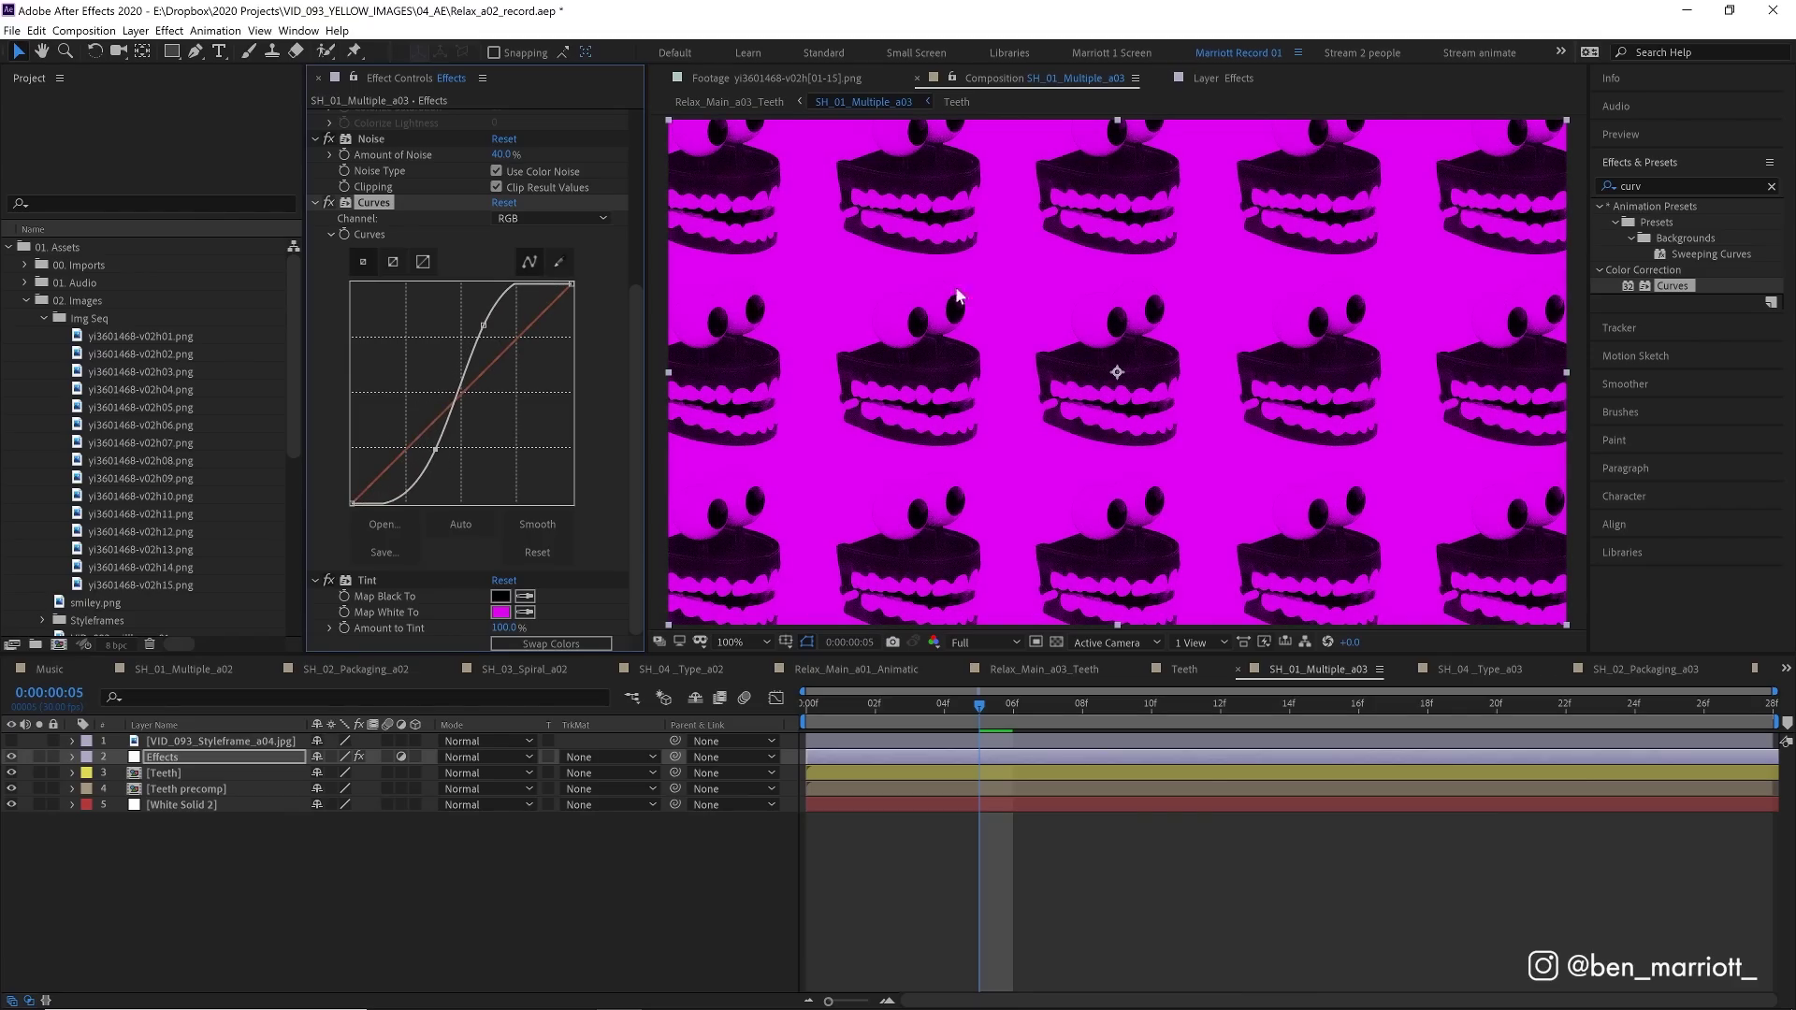
pyautogui.click(12, 740)
pyautogui.click(13, 741)
pyautogui.click(12, 740)
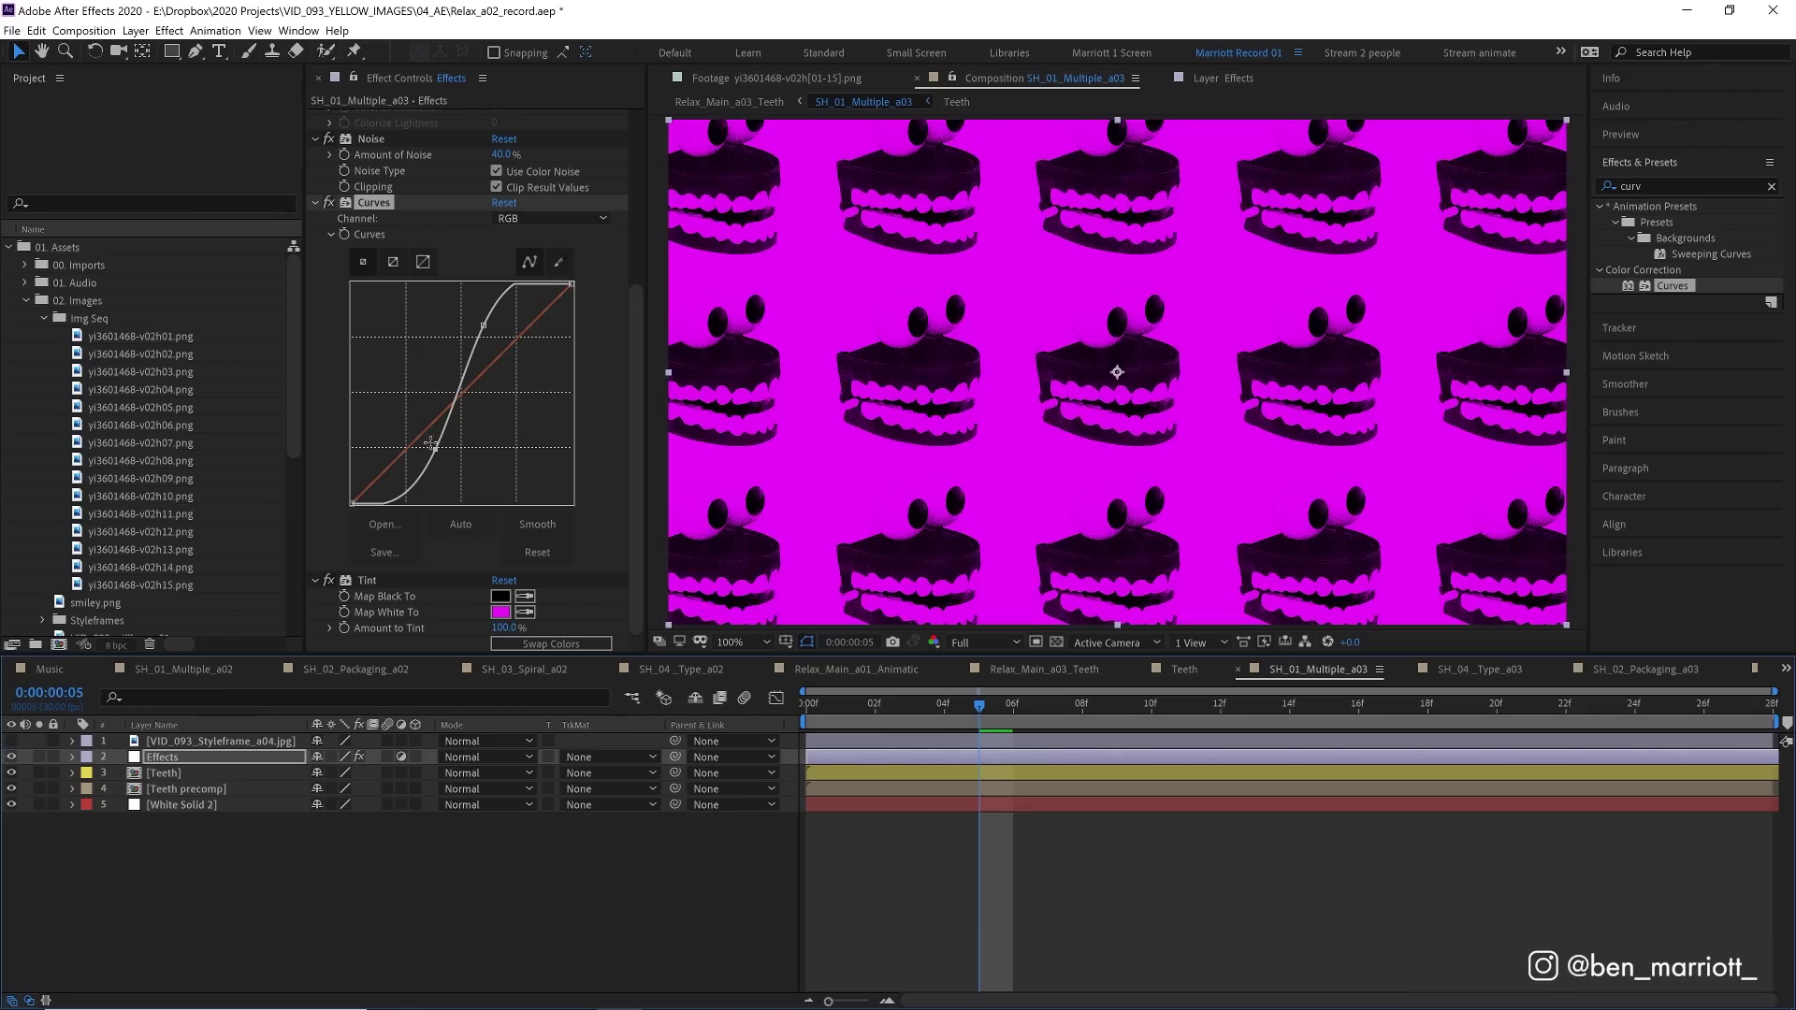
pyautogui.moveTo(461, 380); pyautogui.dragTo(464, 385)
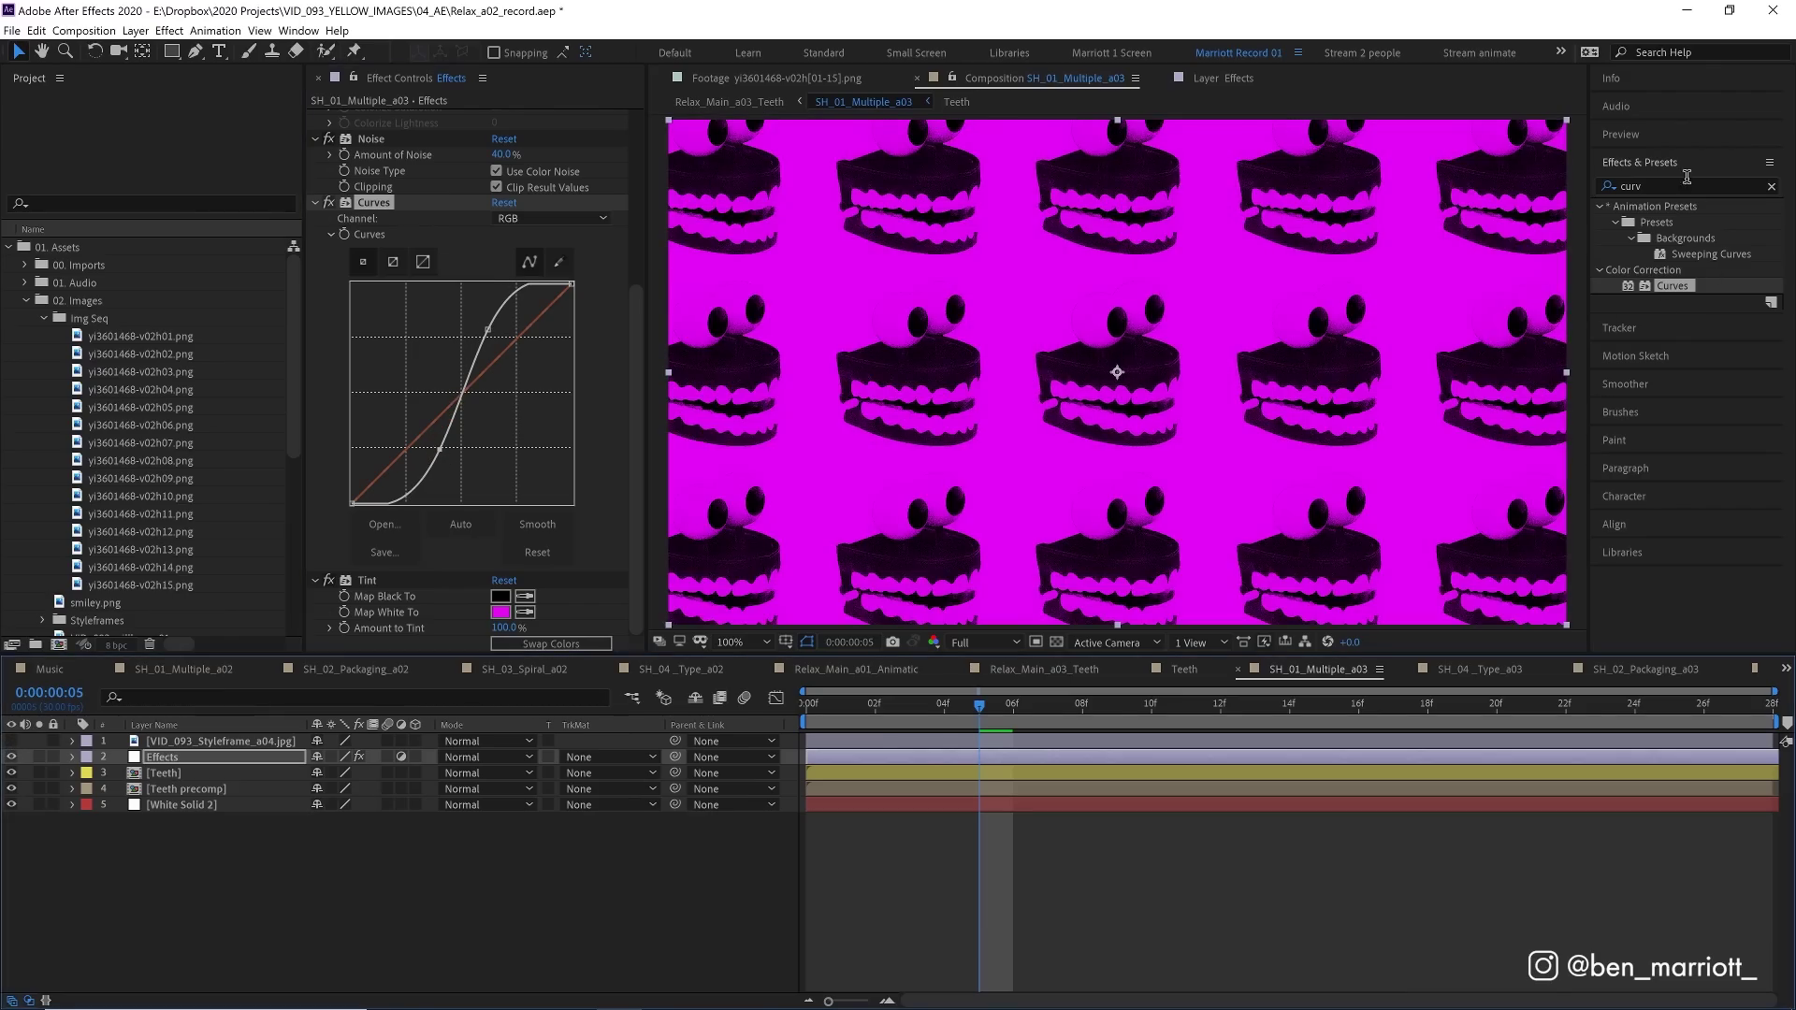
# Add Posterize Time to the Effects layer with a 15 fps frame rate.
pyautogui.click(1671, 191)
pyautogui.write('poster')
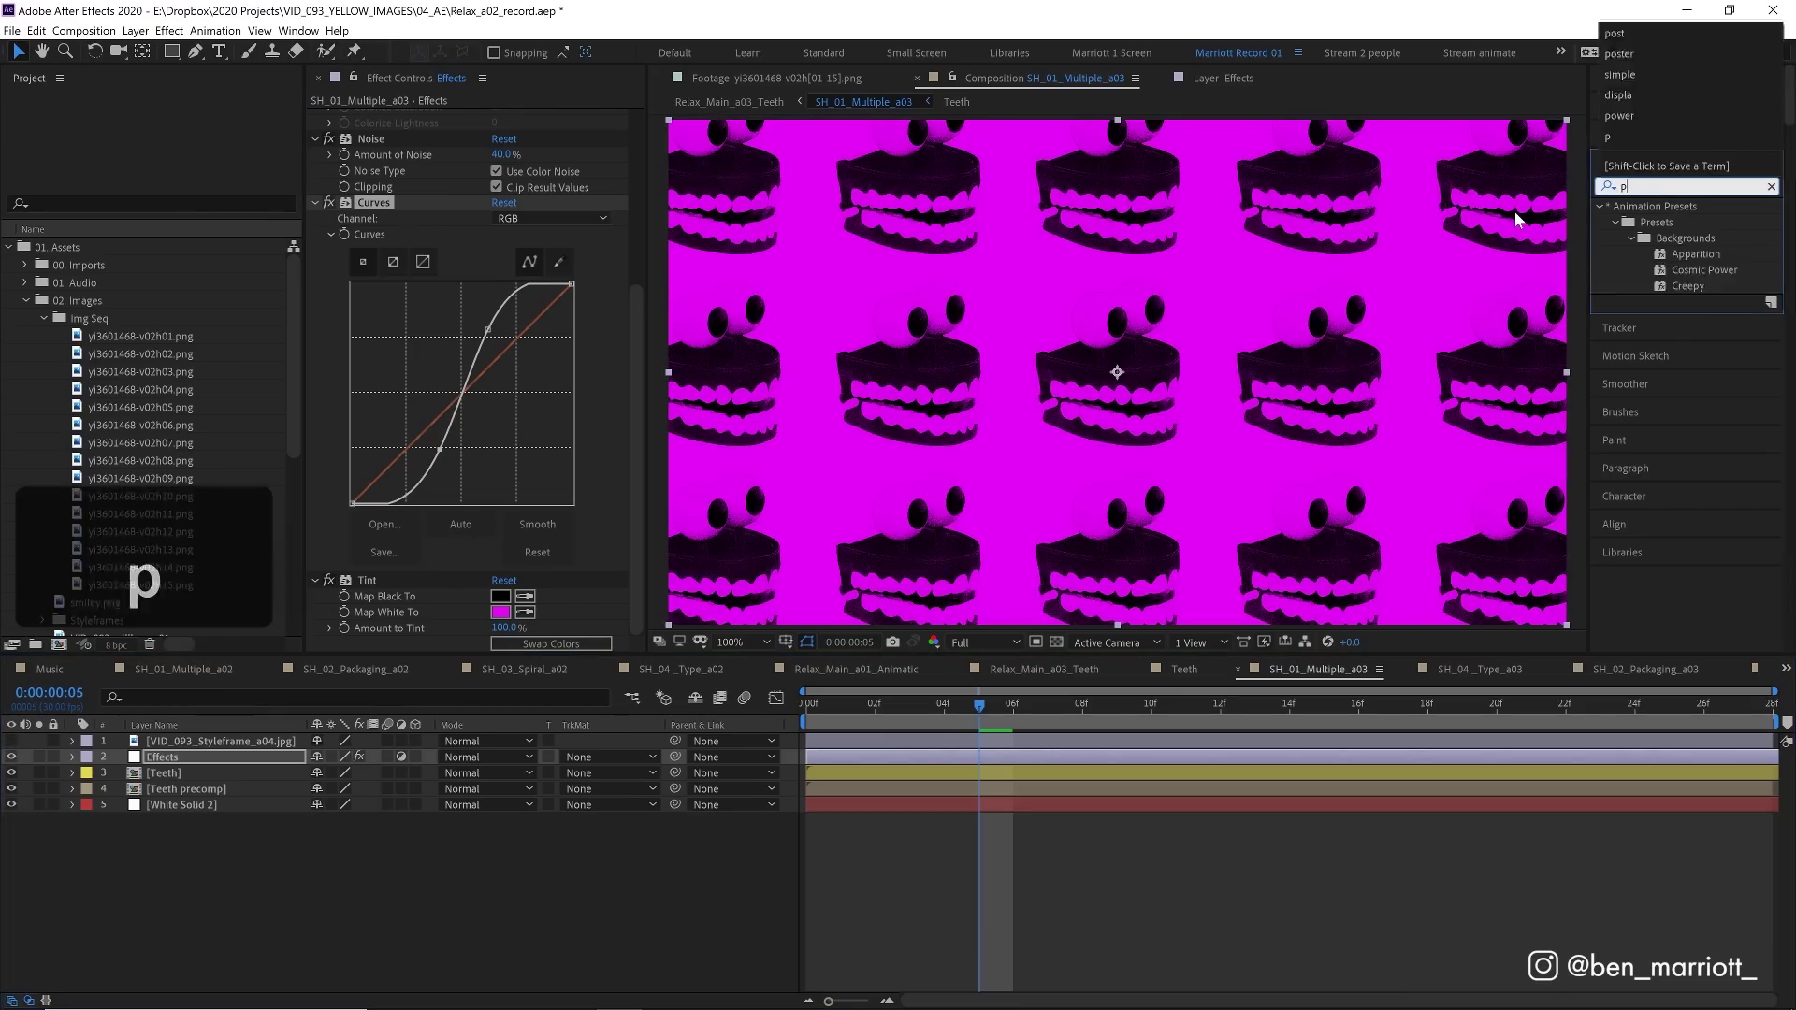
pyautogui.moveTo(1674, 253); pyautogui.dragTo(513, 643)
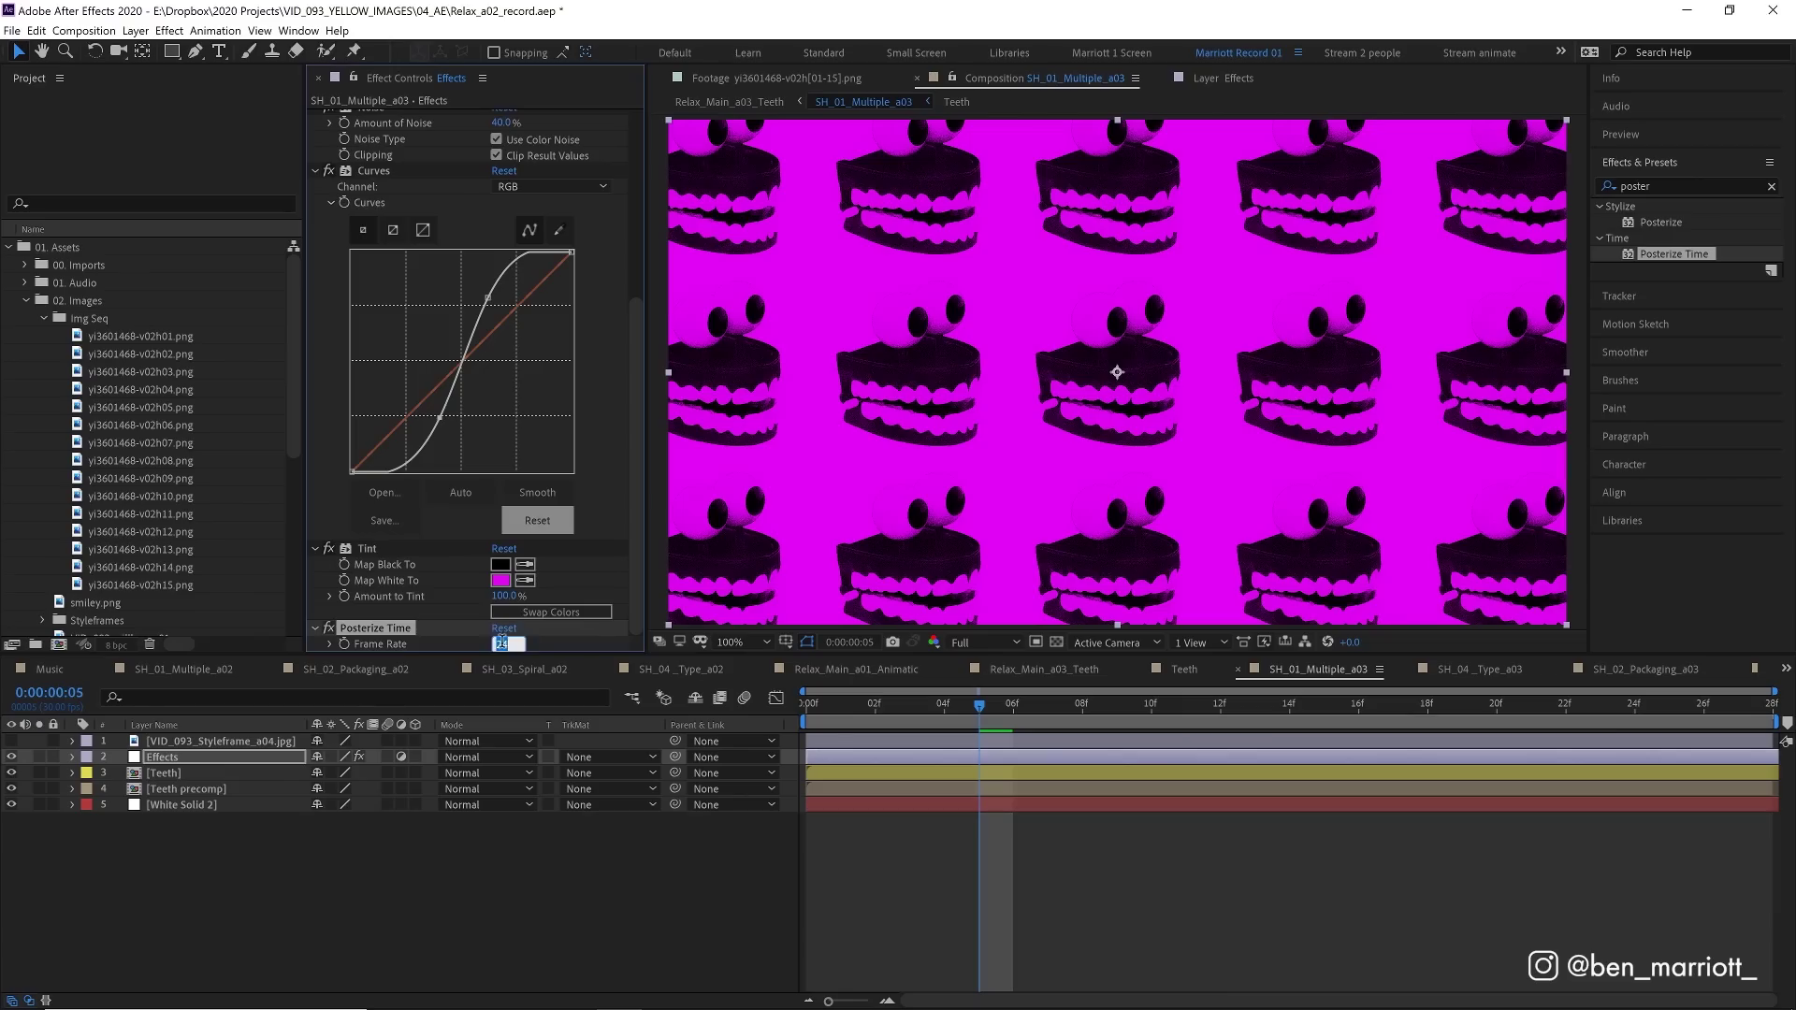
pyautogui.write('15')
pyautogui.click(569, 632)
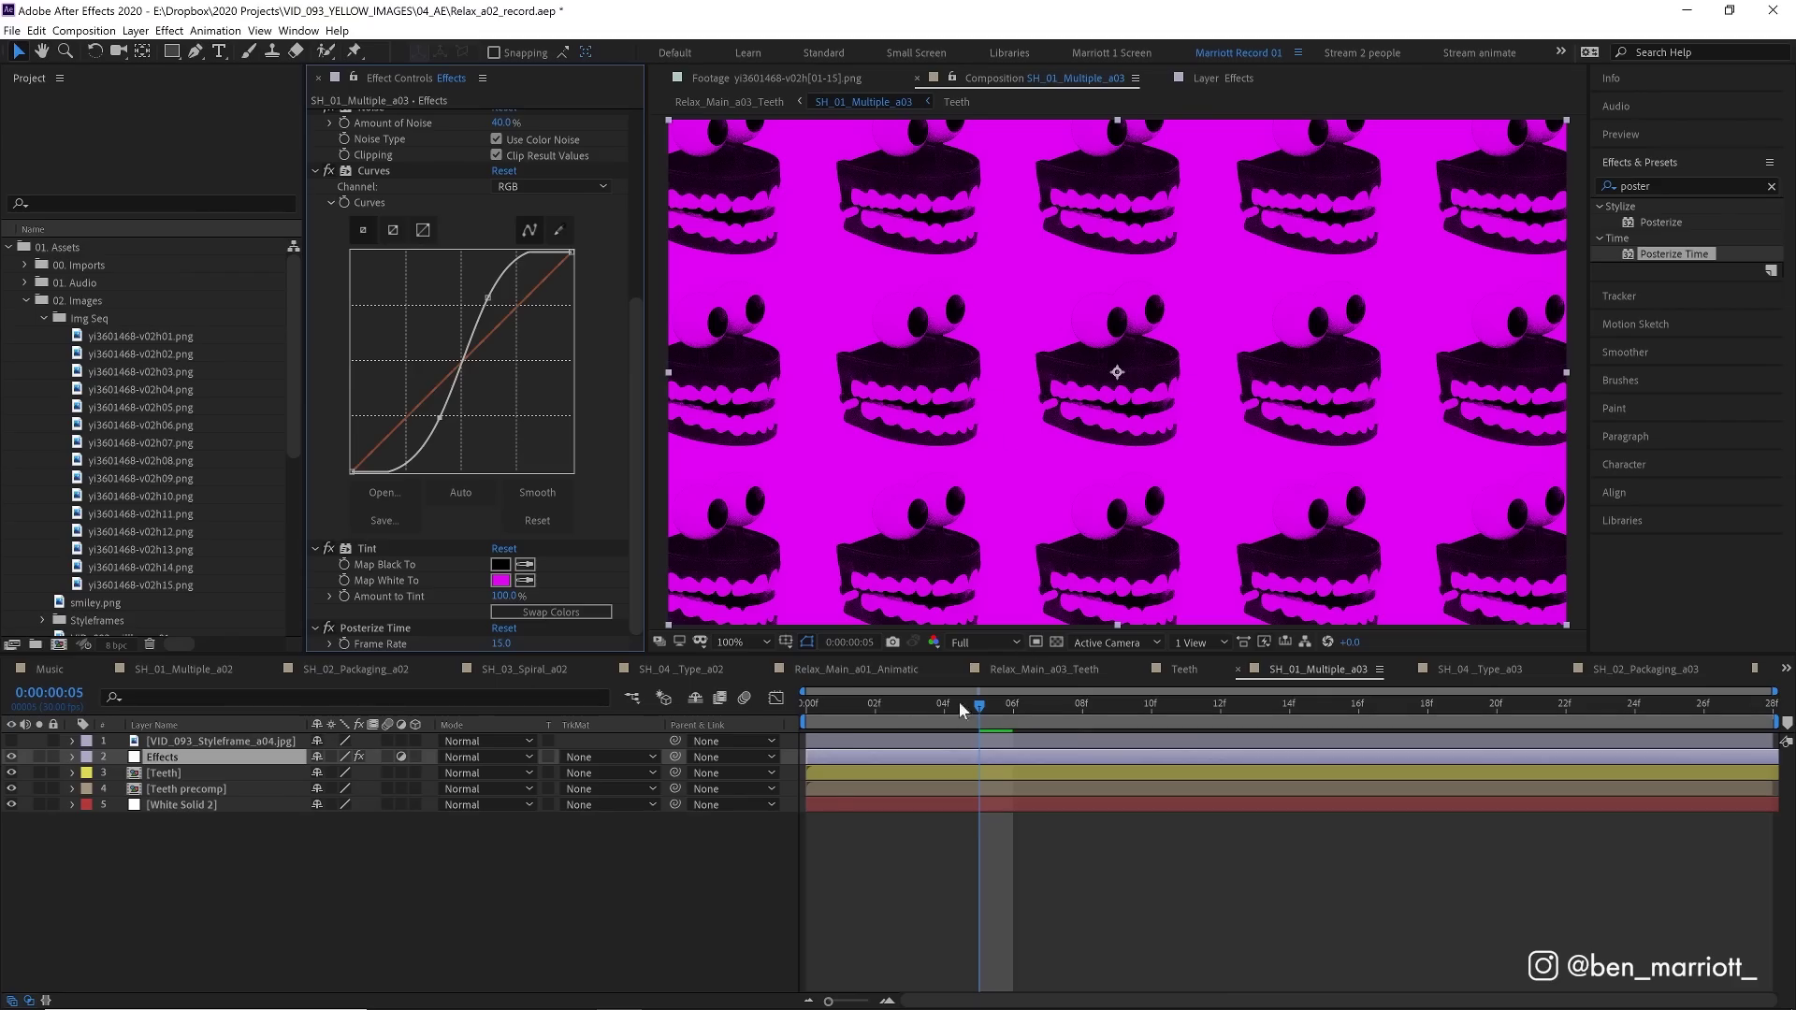
# Play a preview of the posterized teeth shot, then stop it.
pyautogui.press('space')
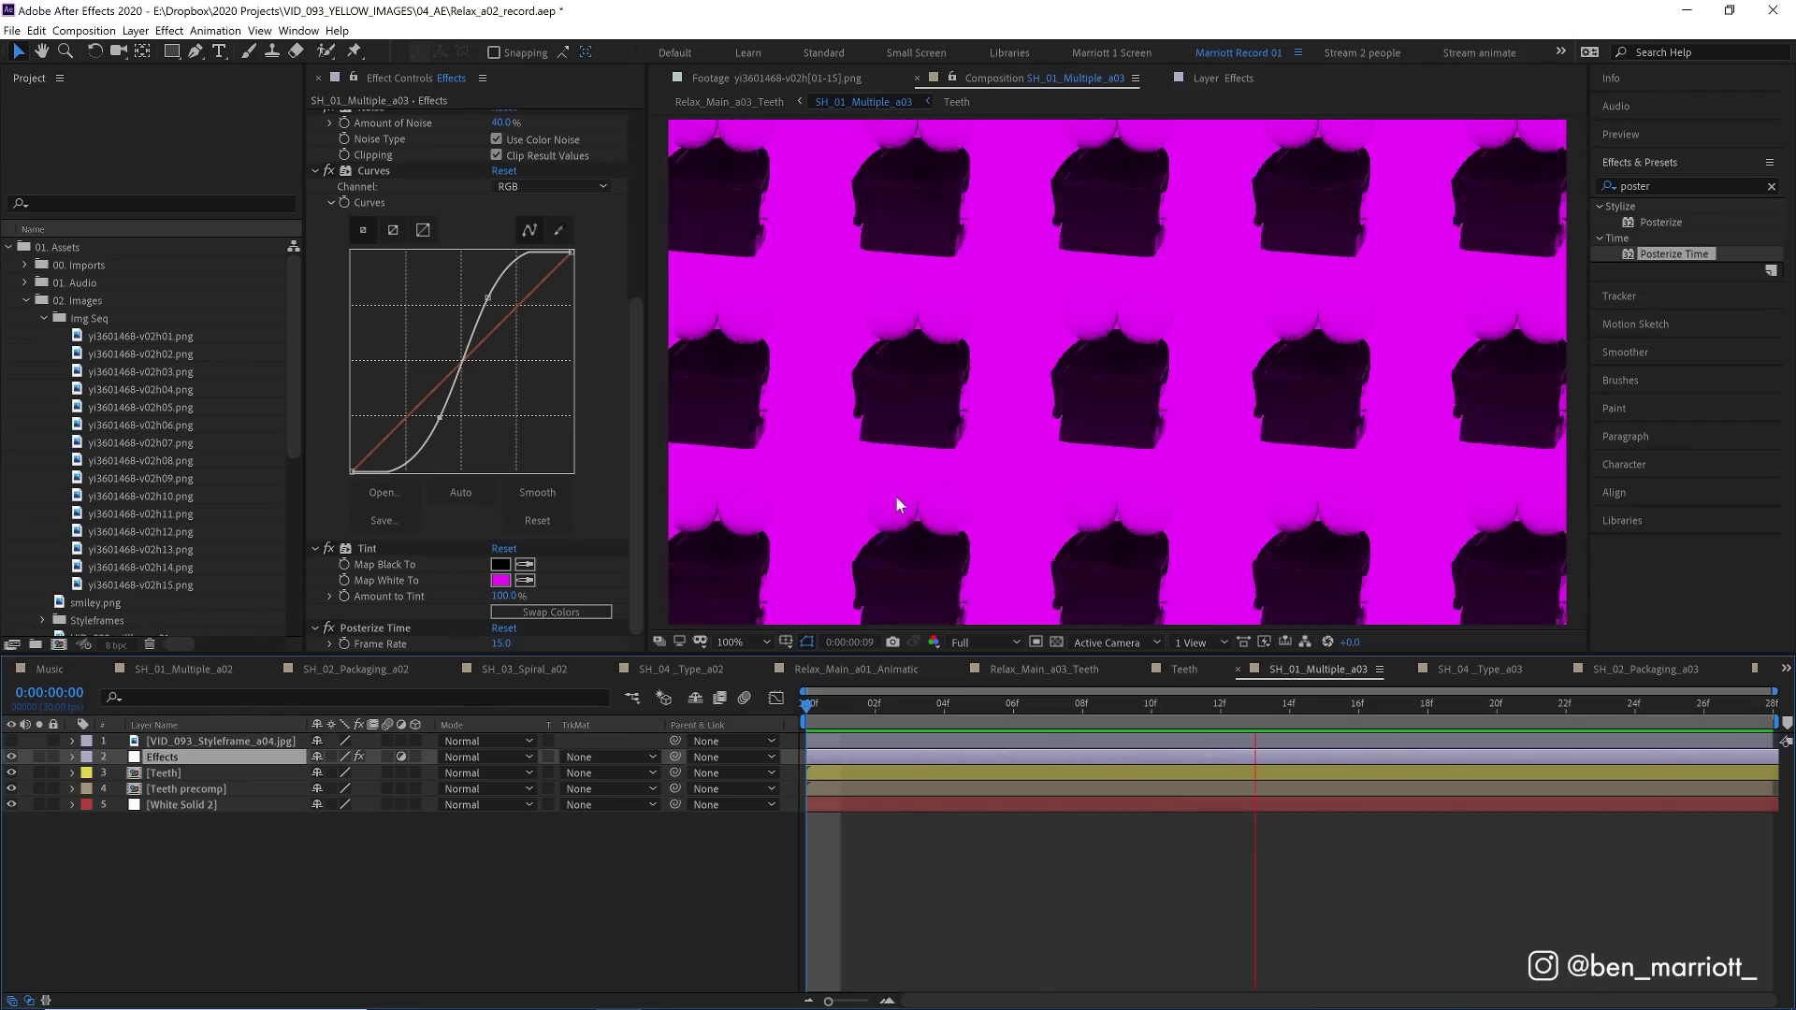
pyautogui.press('space')
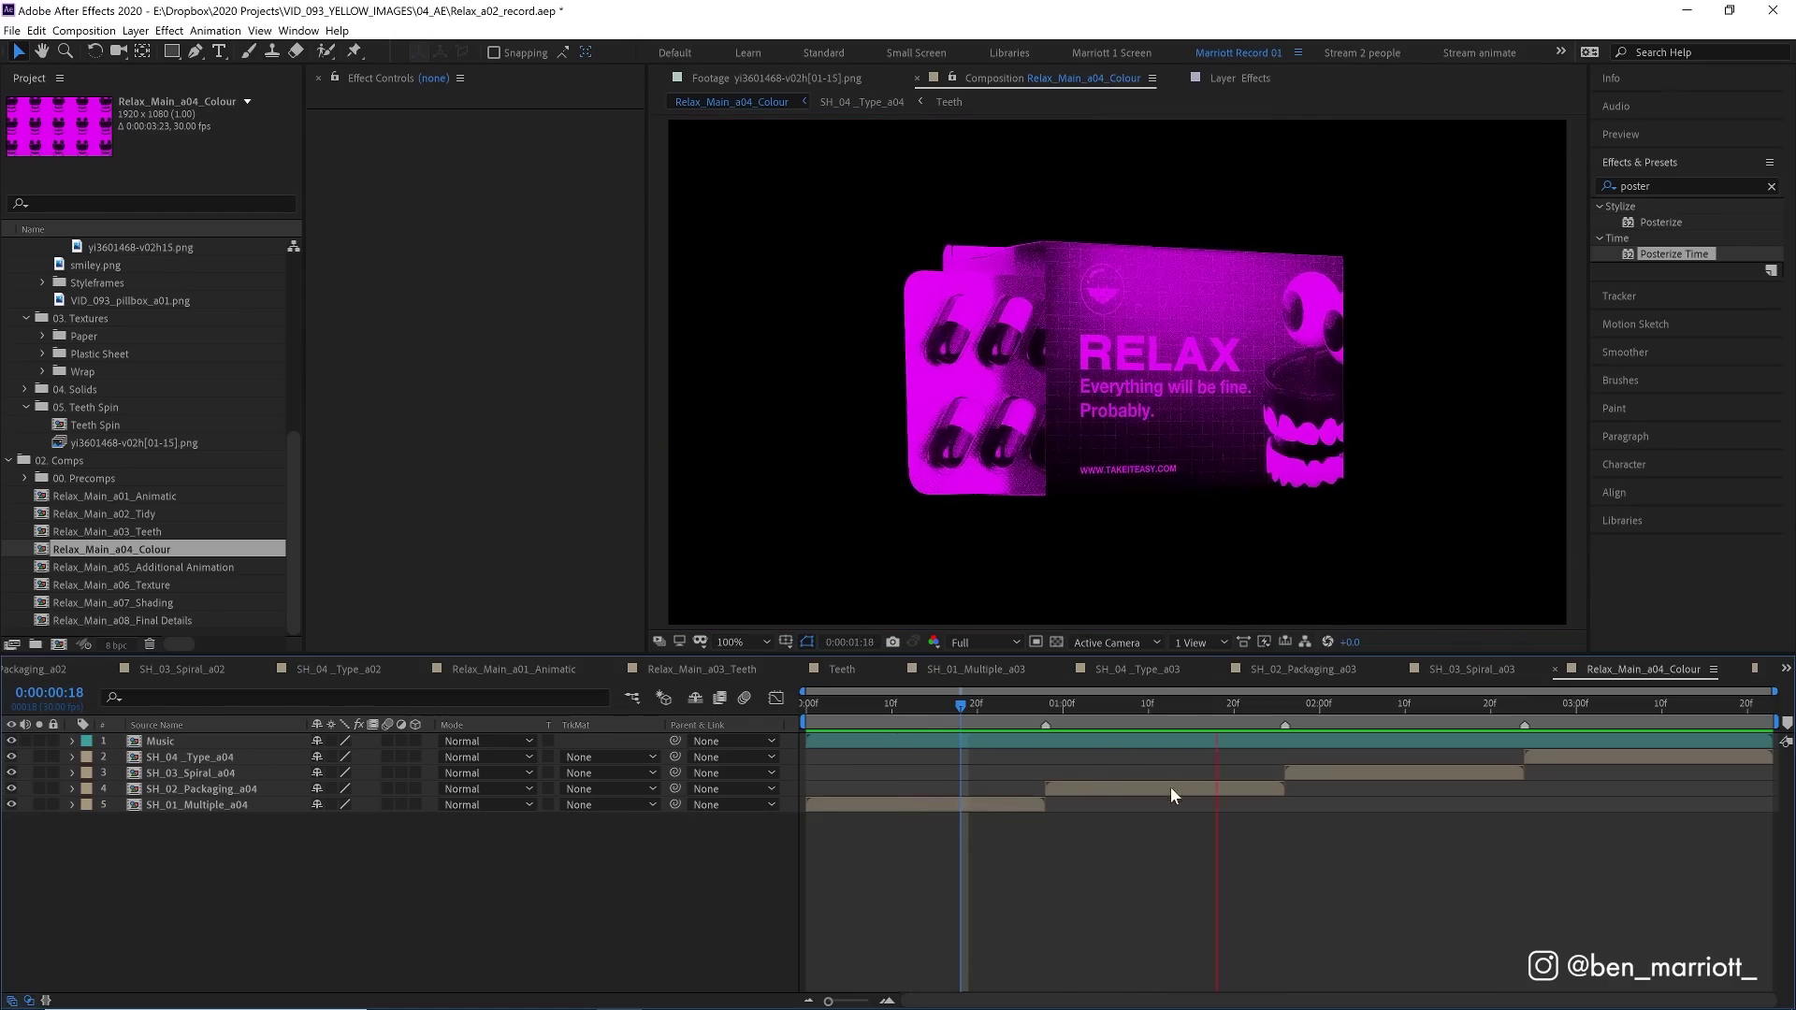
# Open SH_02_Packaging_a05 and preview the Star 4 animation, stopping at frame 3.
pyautogui.press('space')
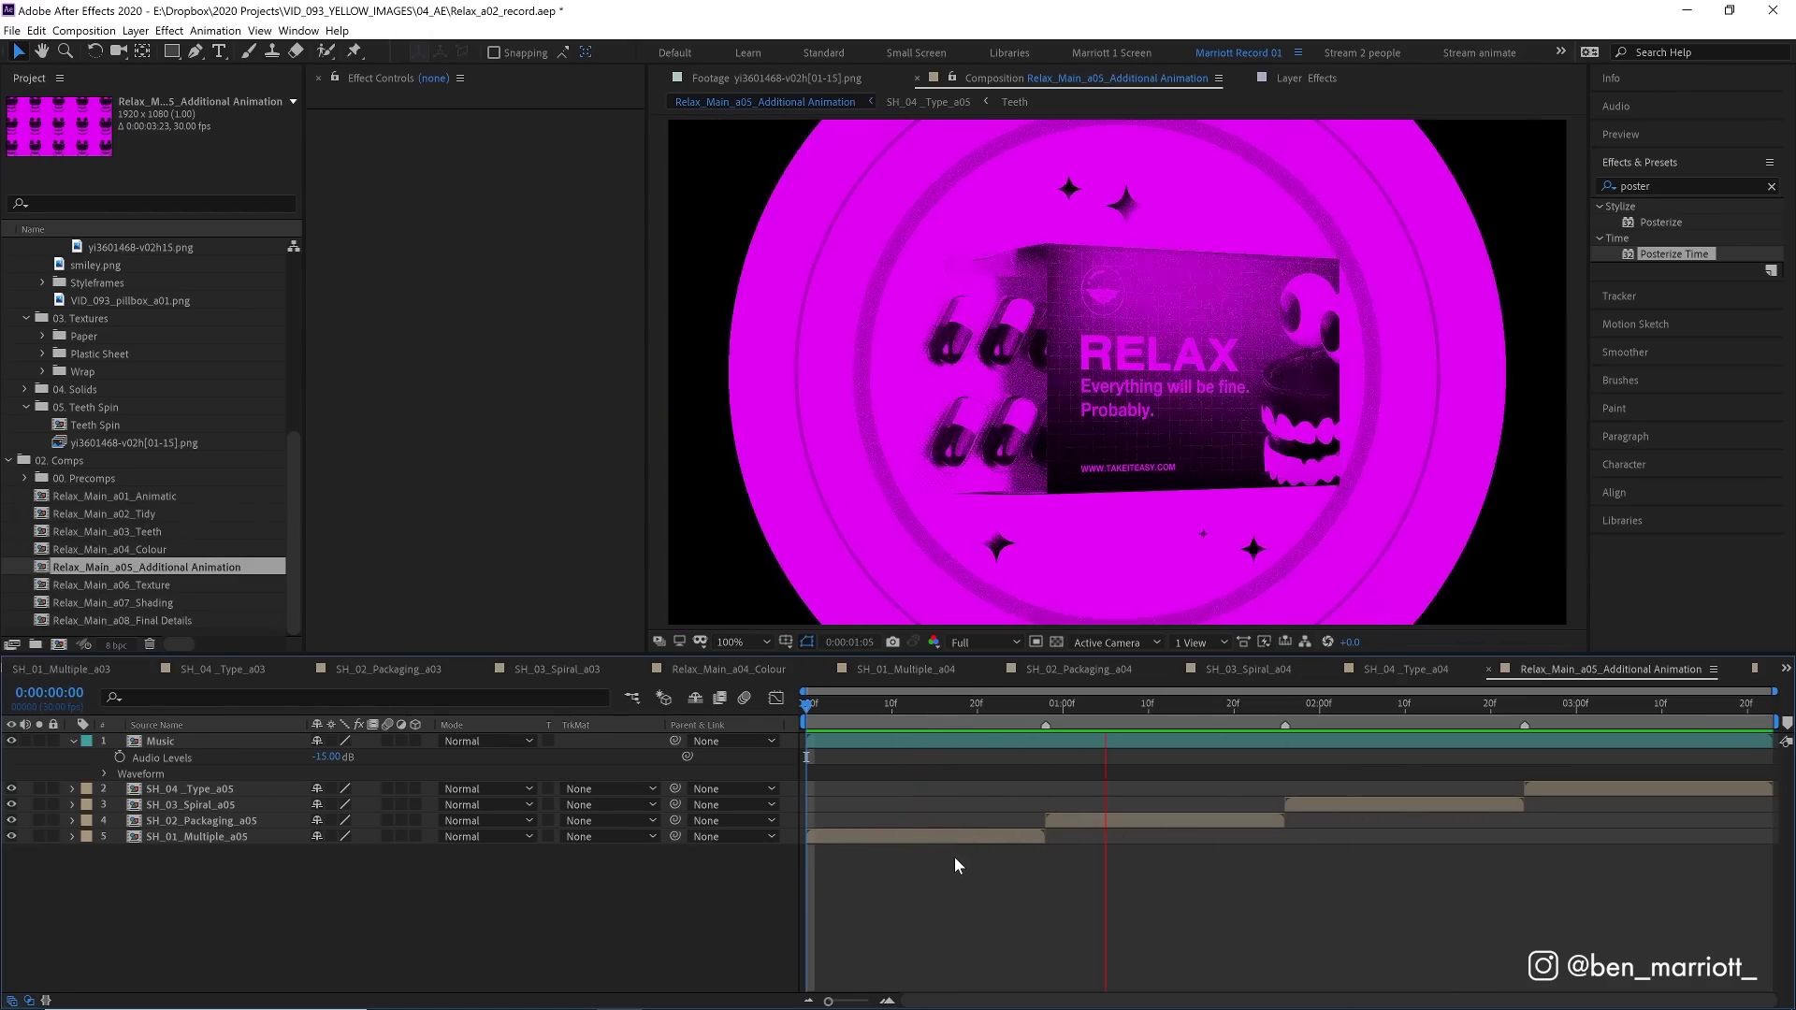
pyautogui.doubleClick(982, 332)
pyautogui.hotkey('shift', 'space')
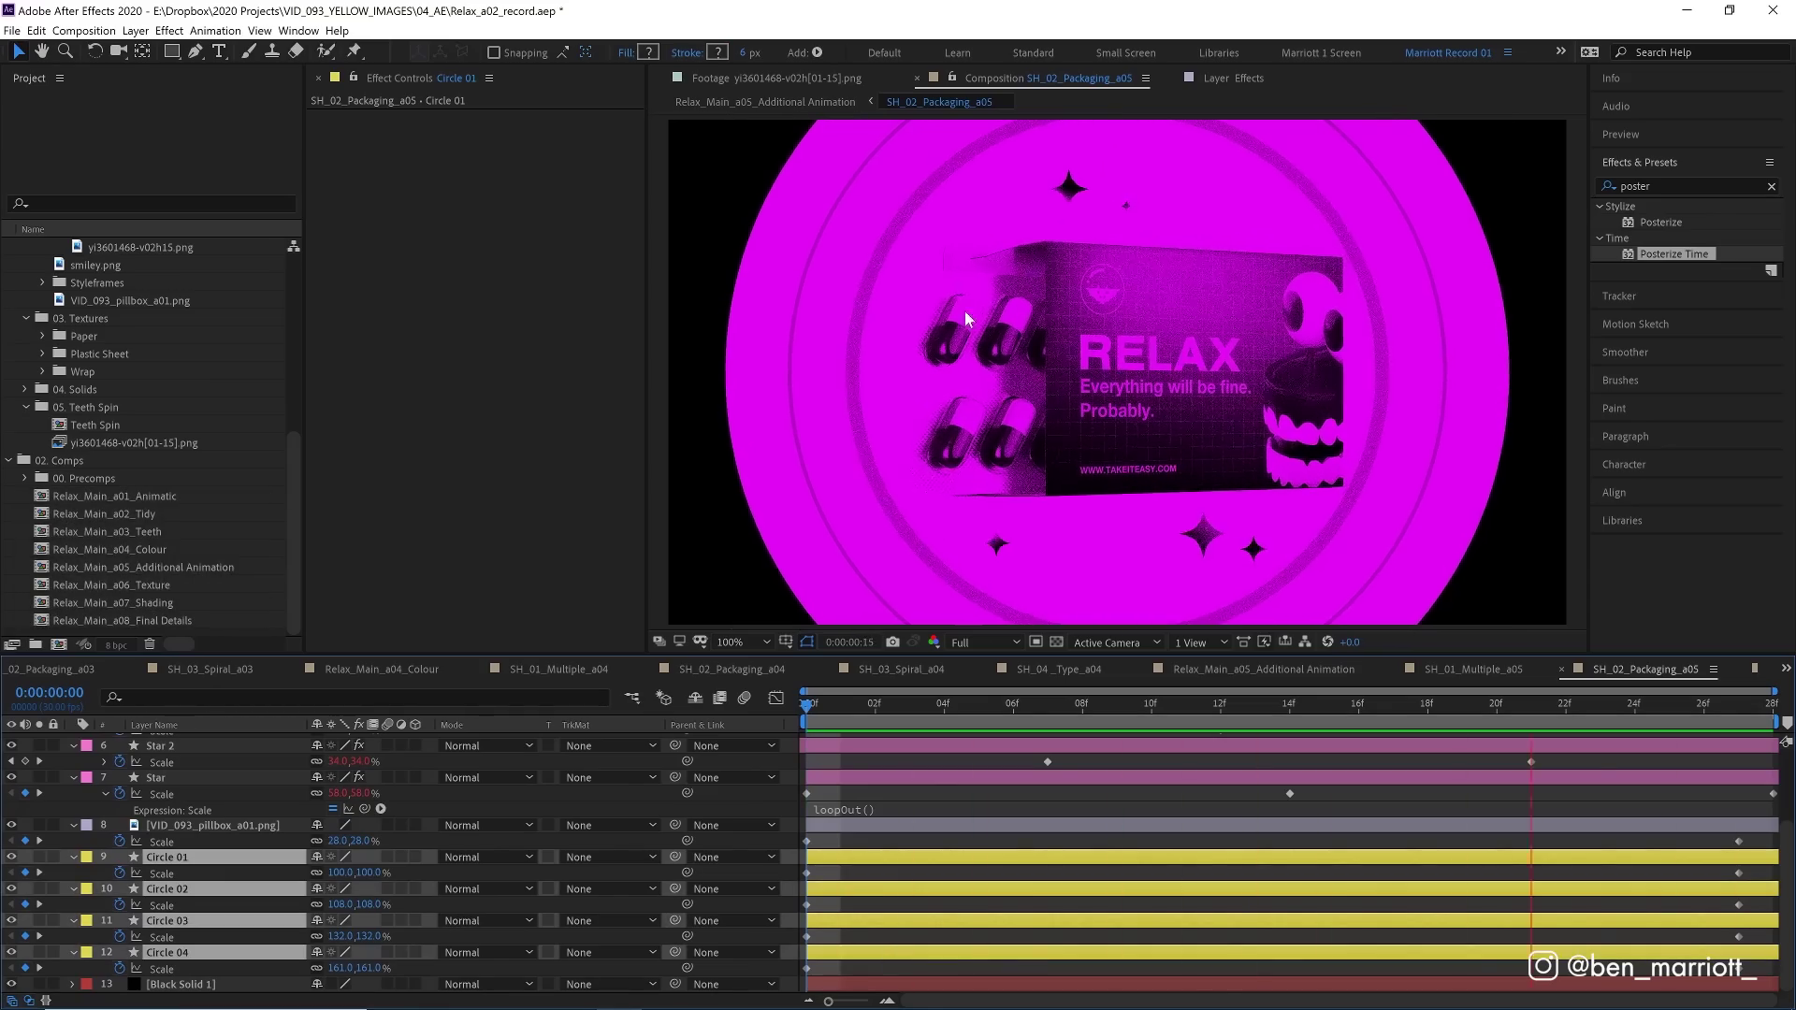
pyautogui.scroll(3, 872, 789)
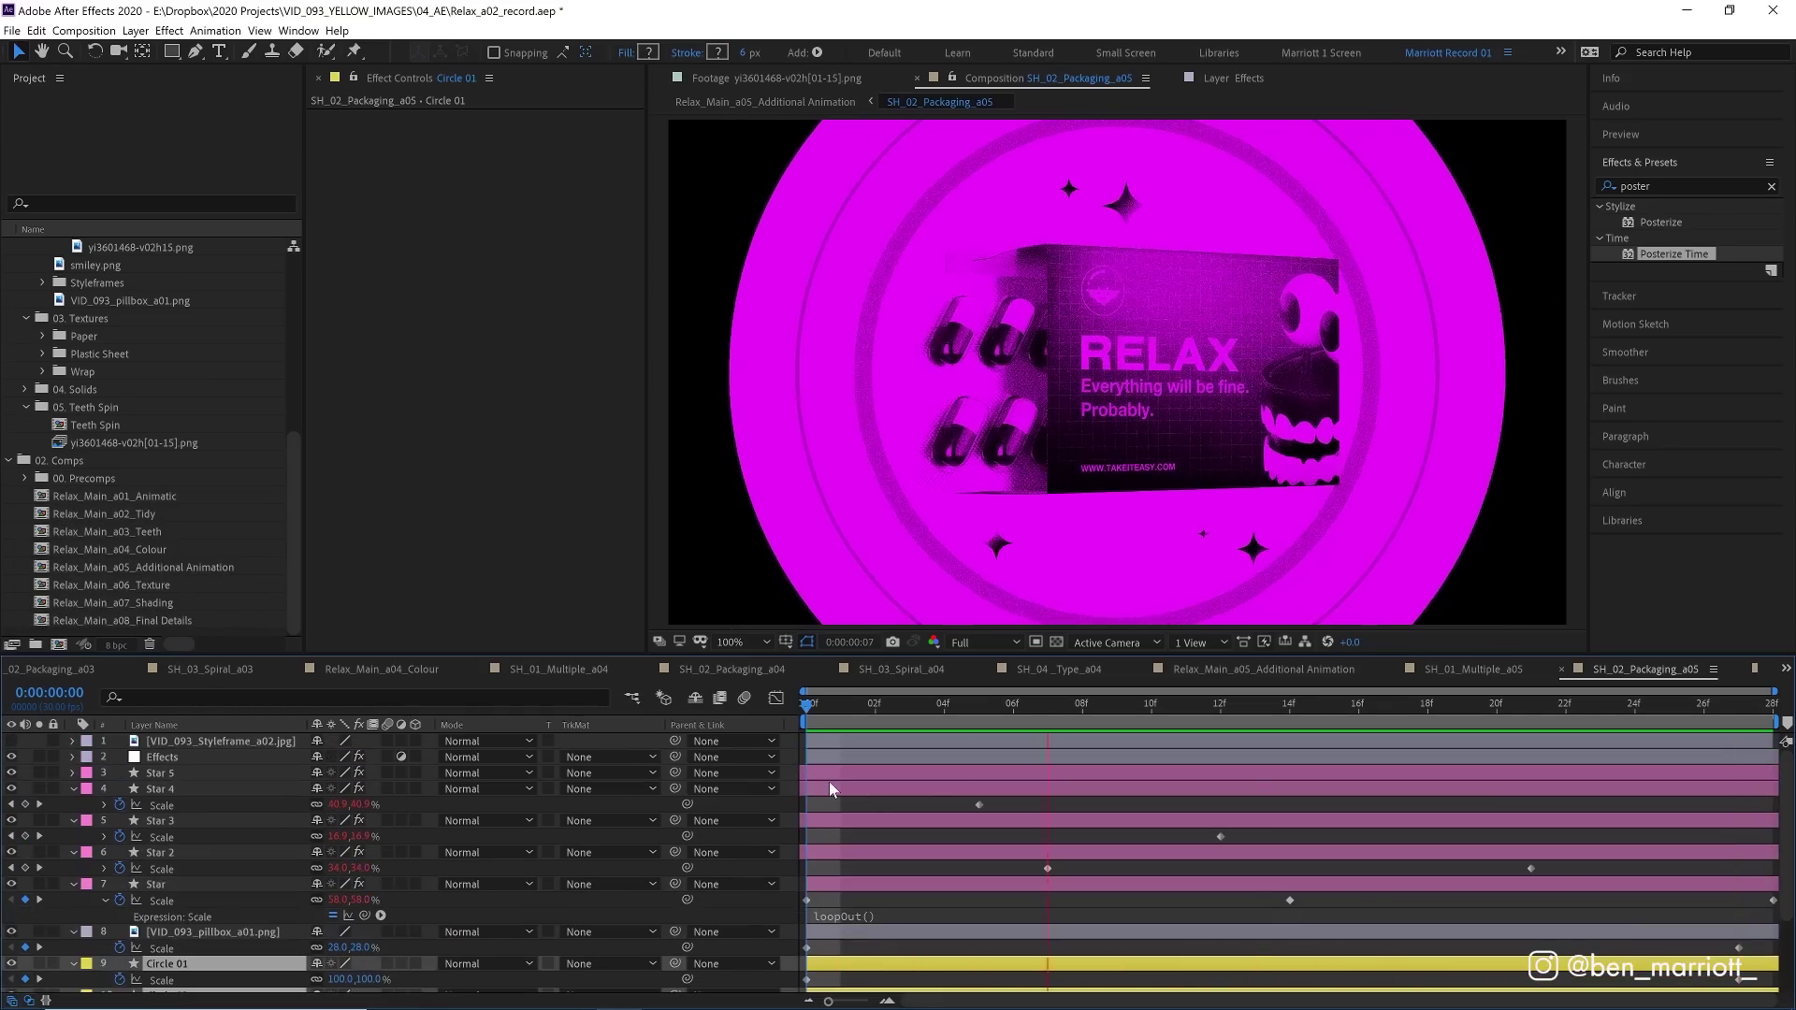
pyautogui.click(829, 783)
pyautogui.press('space')
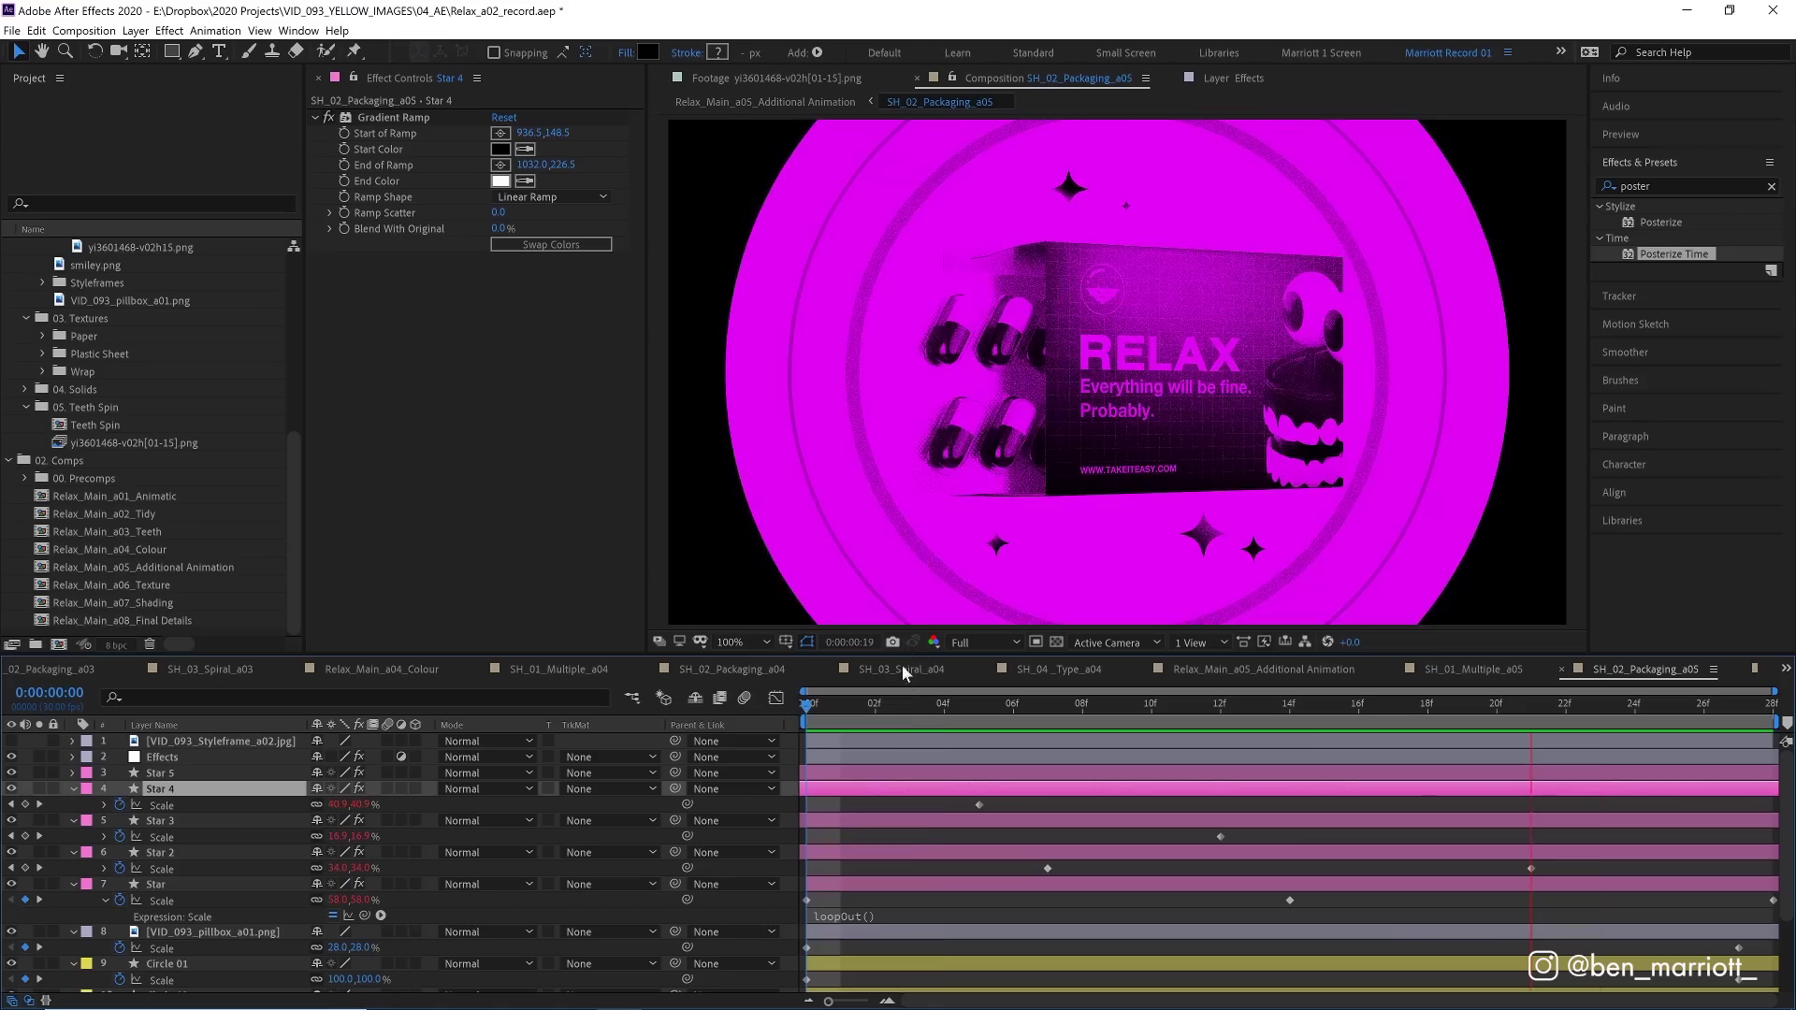
pyautogui.click(908, 703)
# Pan the view toward the star, then return to the Relax_Main_a05_Additional Animation comp.
pyautogui.press('space')
pyautogui.moveTo(1164, 257); pyautogui.dragTo(1080, 357)
pyautogui.scroll(1, 1080, 358)
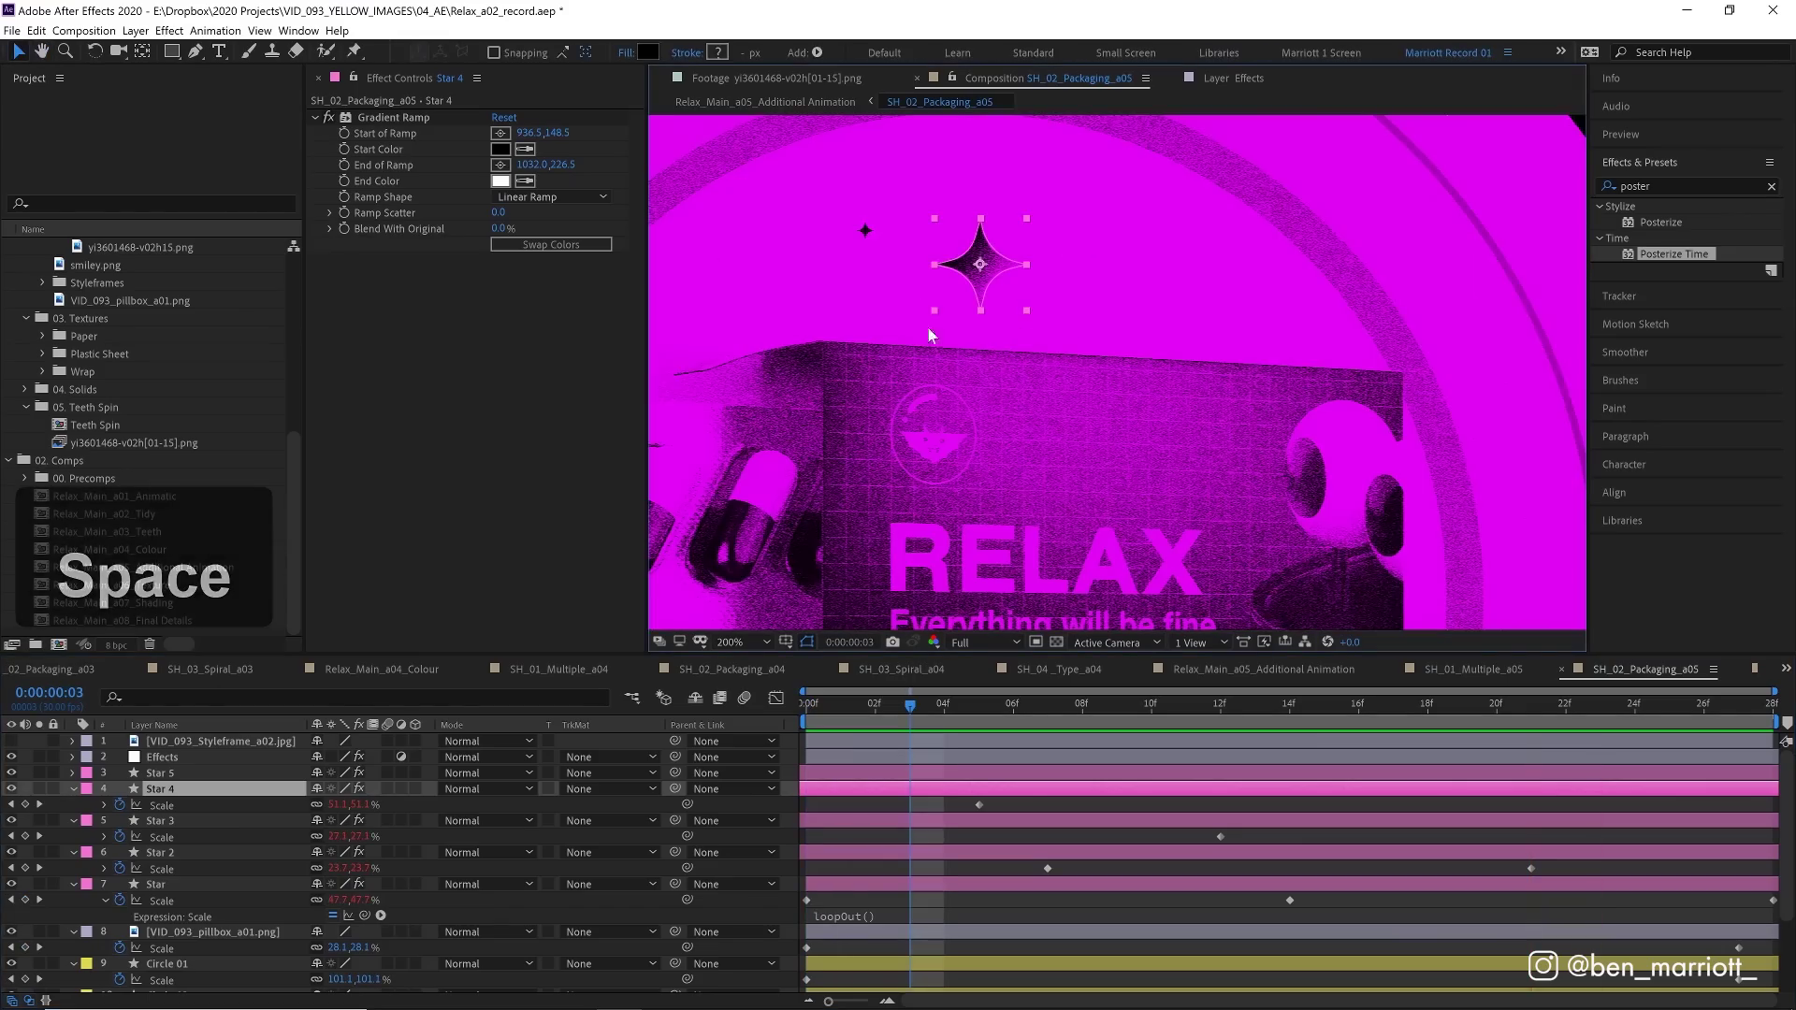
pyautogui.click(334, 121)
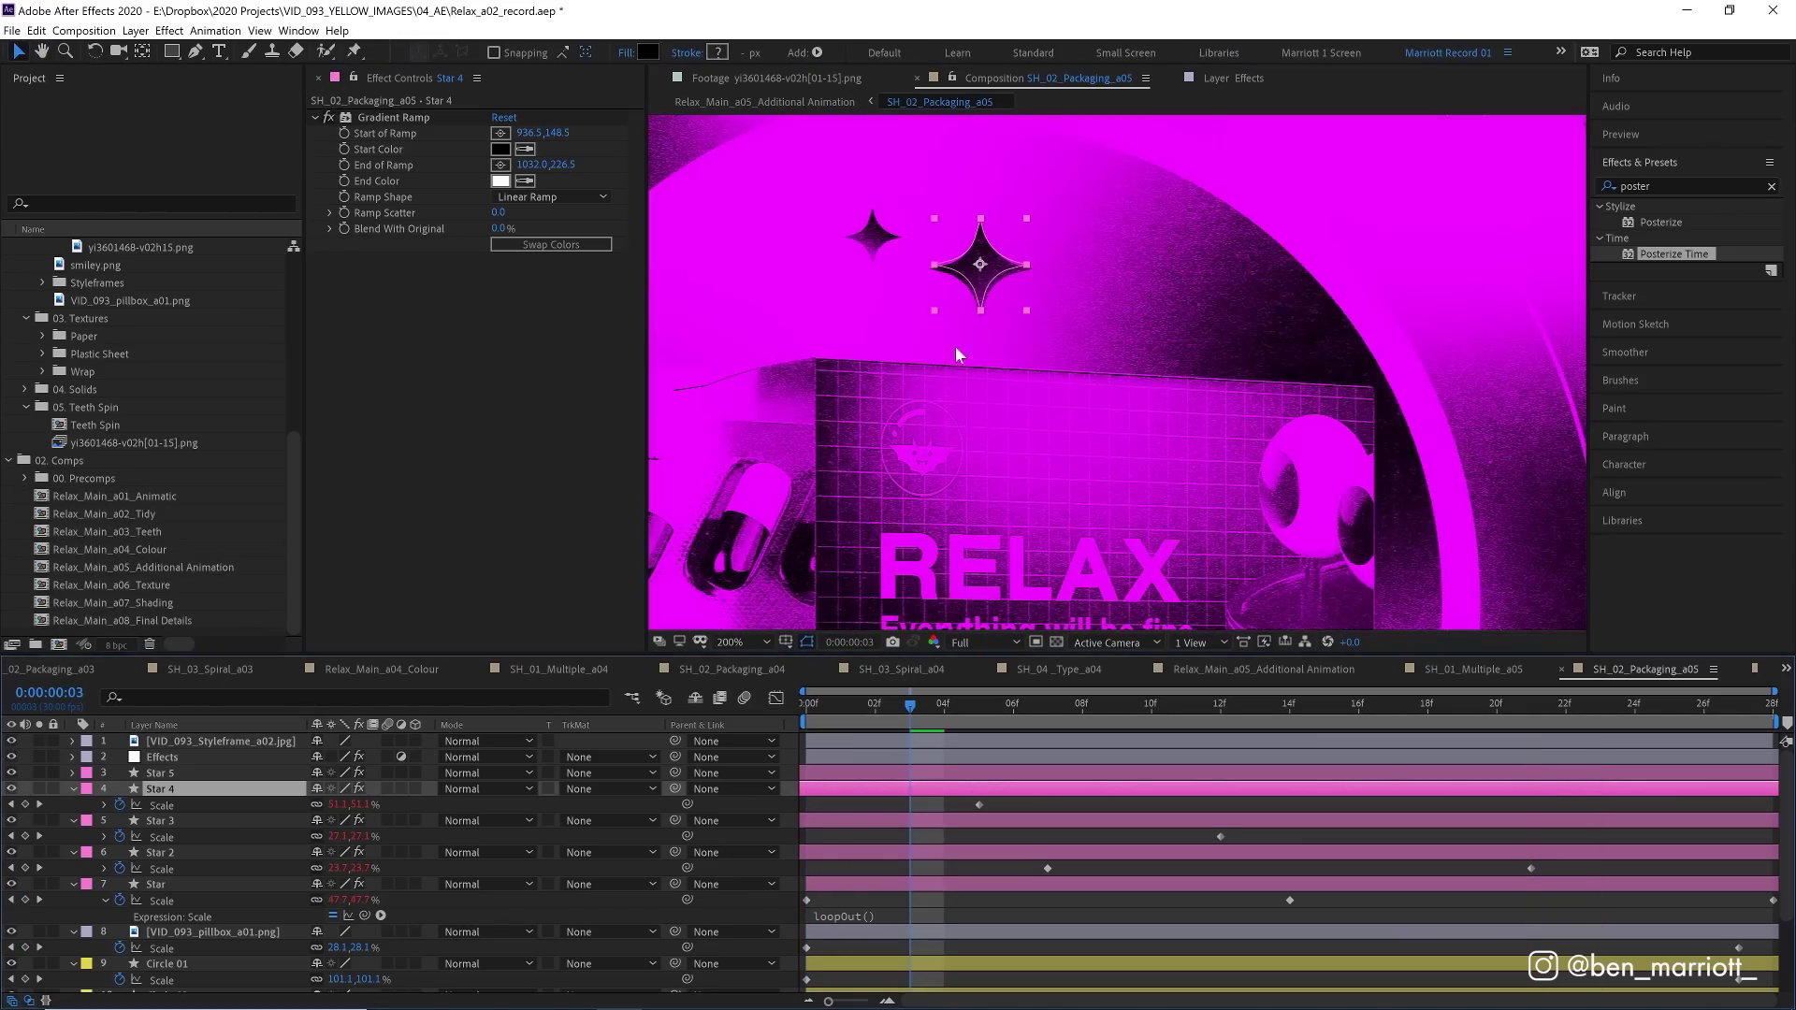
pyautogui.click(1263, 669)
# Open the SH_04_Type_a05 shot and show Character settings for the selected RELAX outline layers.
pyautogui.click(1610, 704)
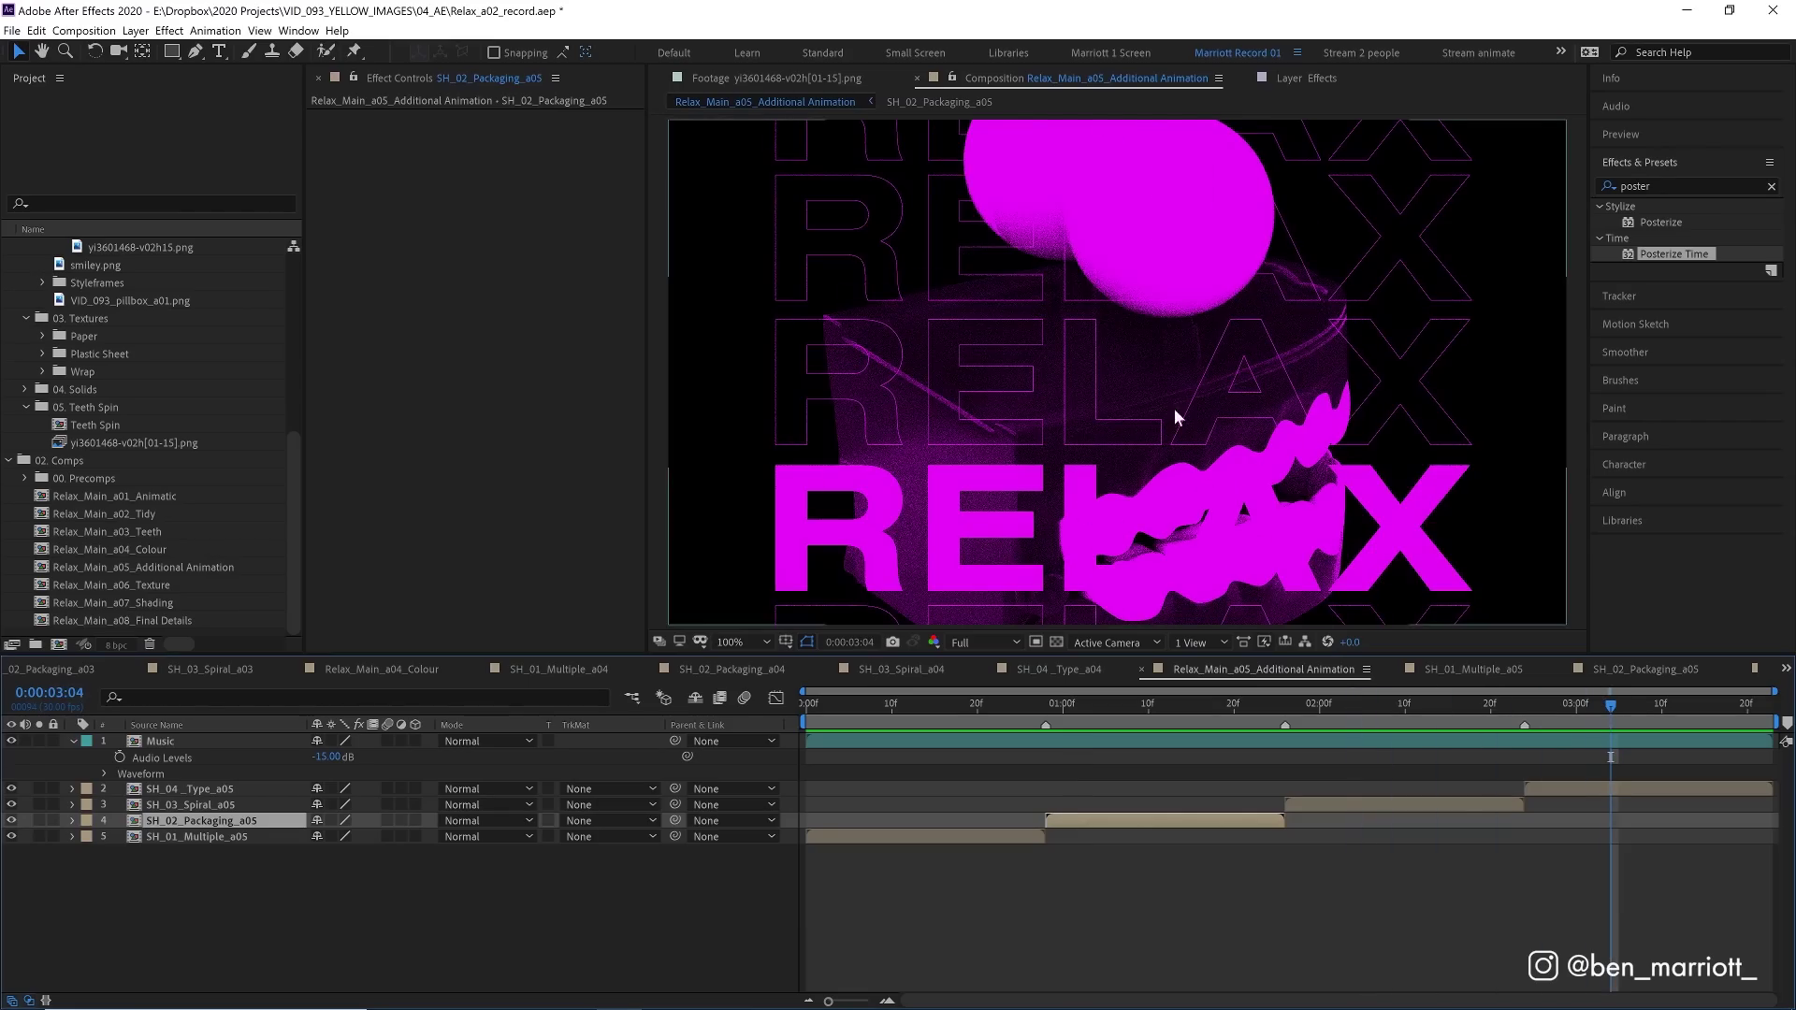
pyautogui.doubleClick(1573, 788)
pyautogui.click(866, 804)
pyautogui.hotkey('shift', 'space')
pyautogui.keyDown('shift'); pyautogui.click(858, 870); pyautogui.keyUp('shift')
pyautogui.click(1646, 463)
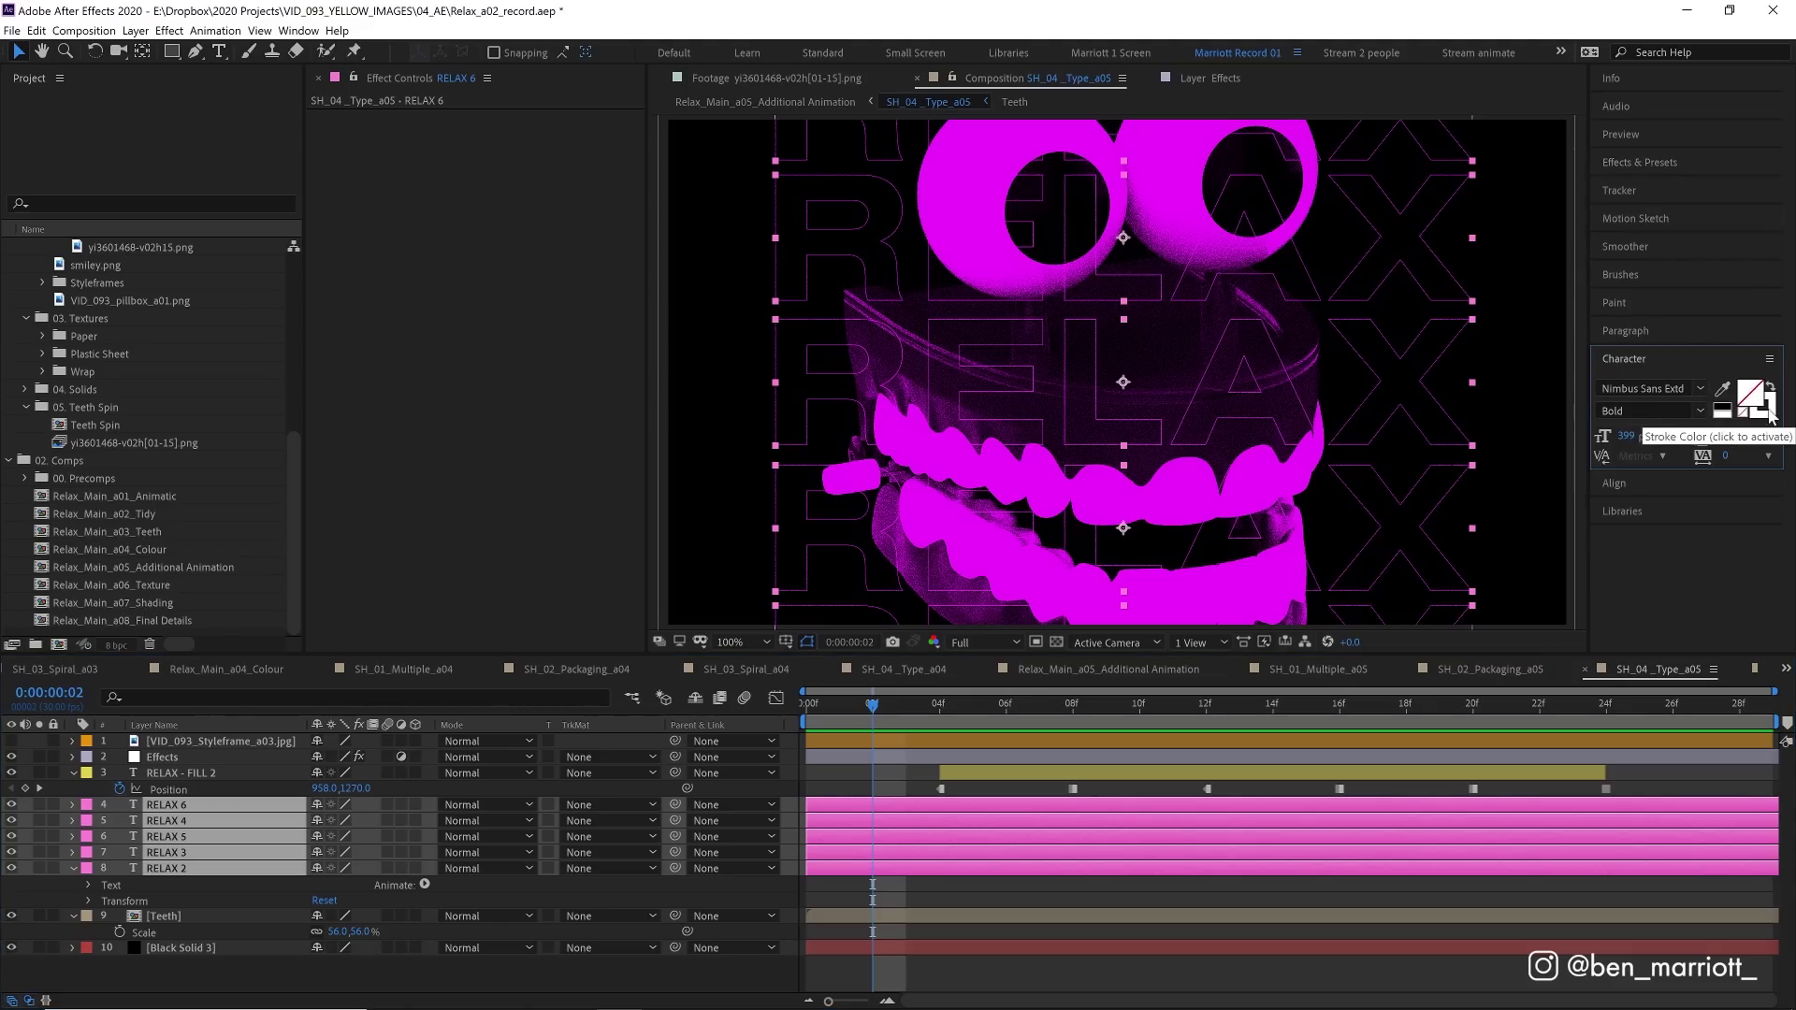
# Select RELAX - FILL 2 and preview it rising between frames 8 and 13.
pyautogui.click(851, 603)
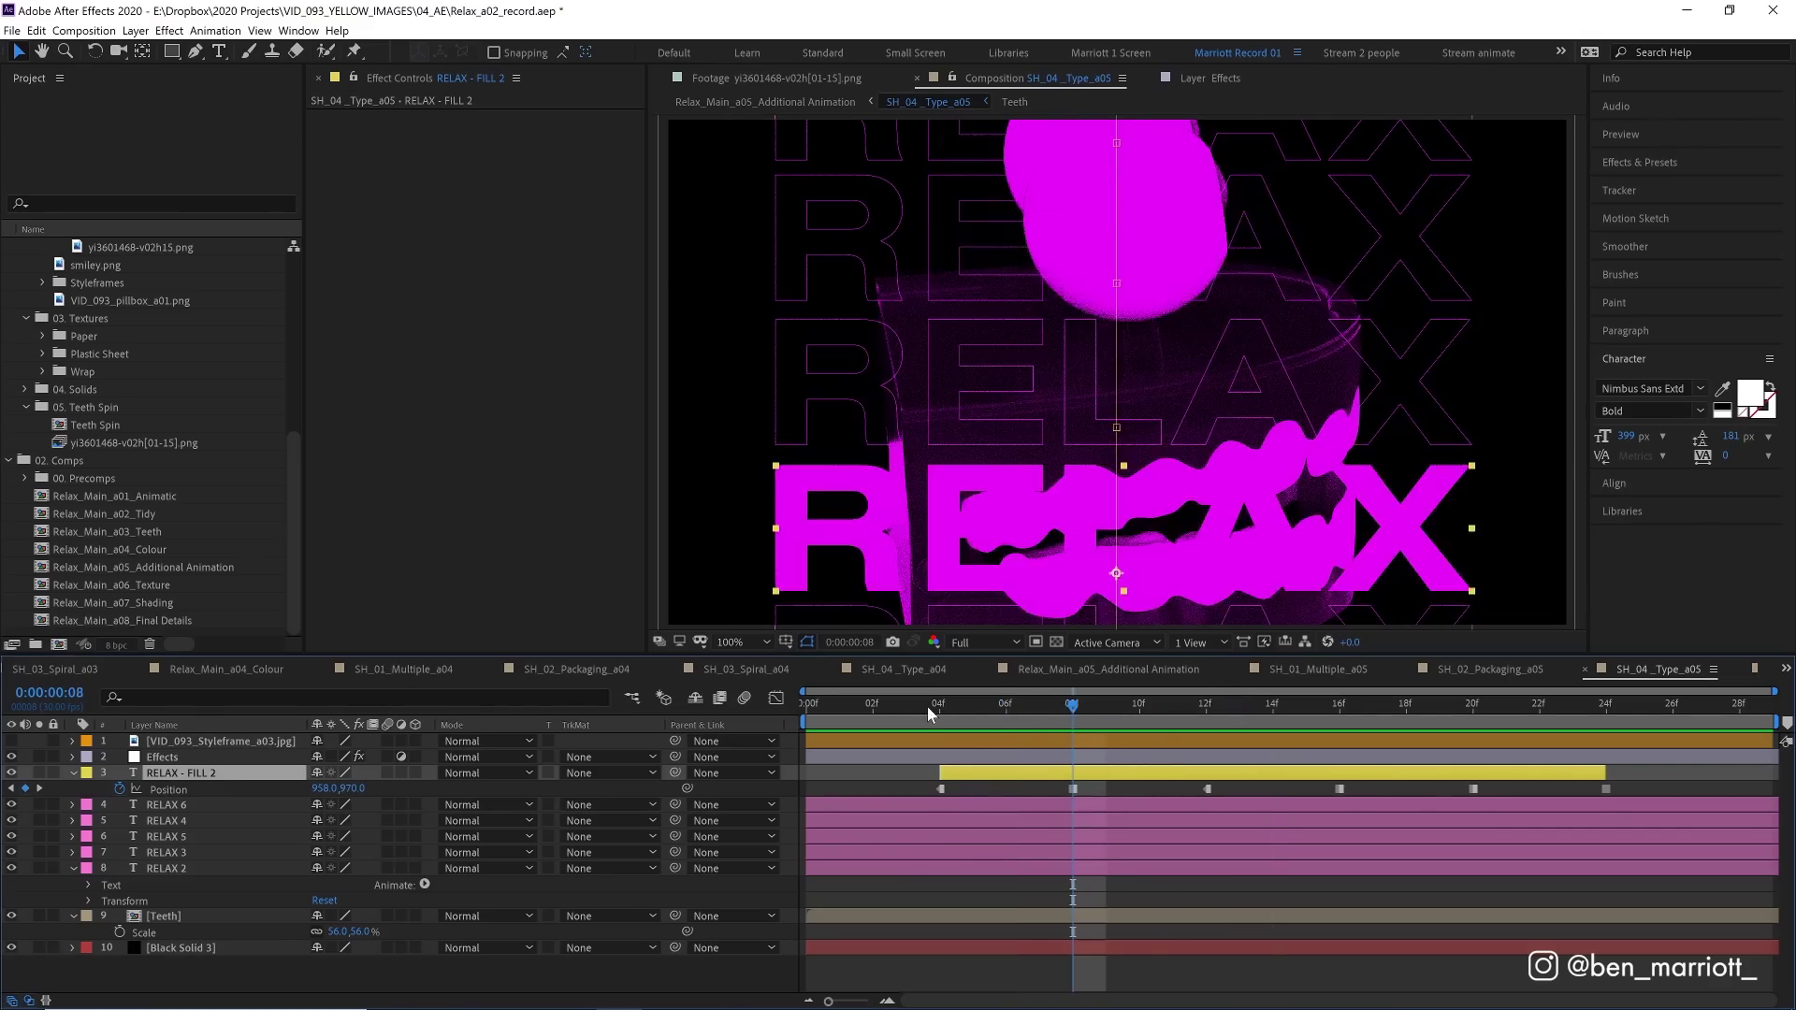
pyautogui.moveTo(928, 705); pyautogui.dragTo(1073, 725)
pyautogui.press('space')
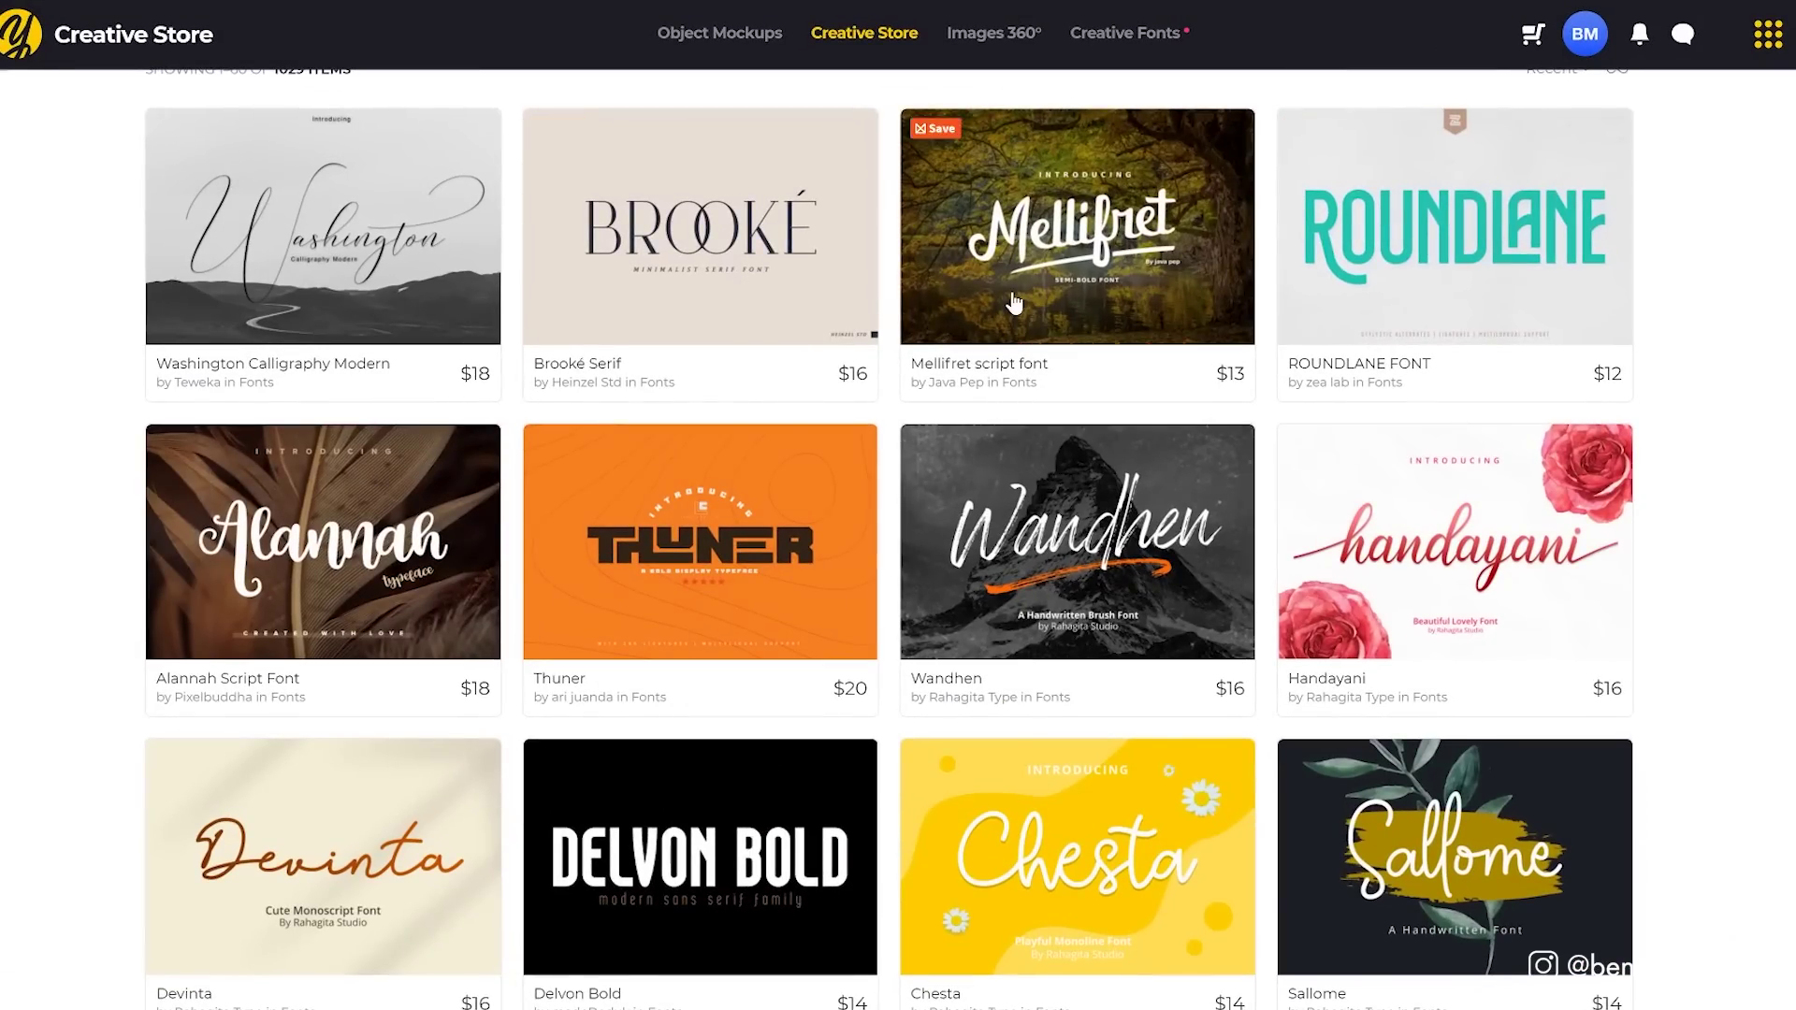
pyautogui.scroll(-3, 1013, 294)
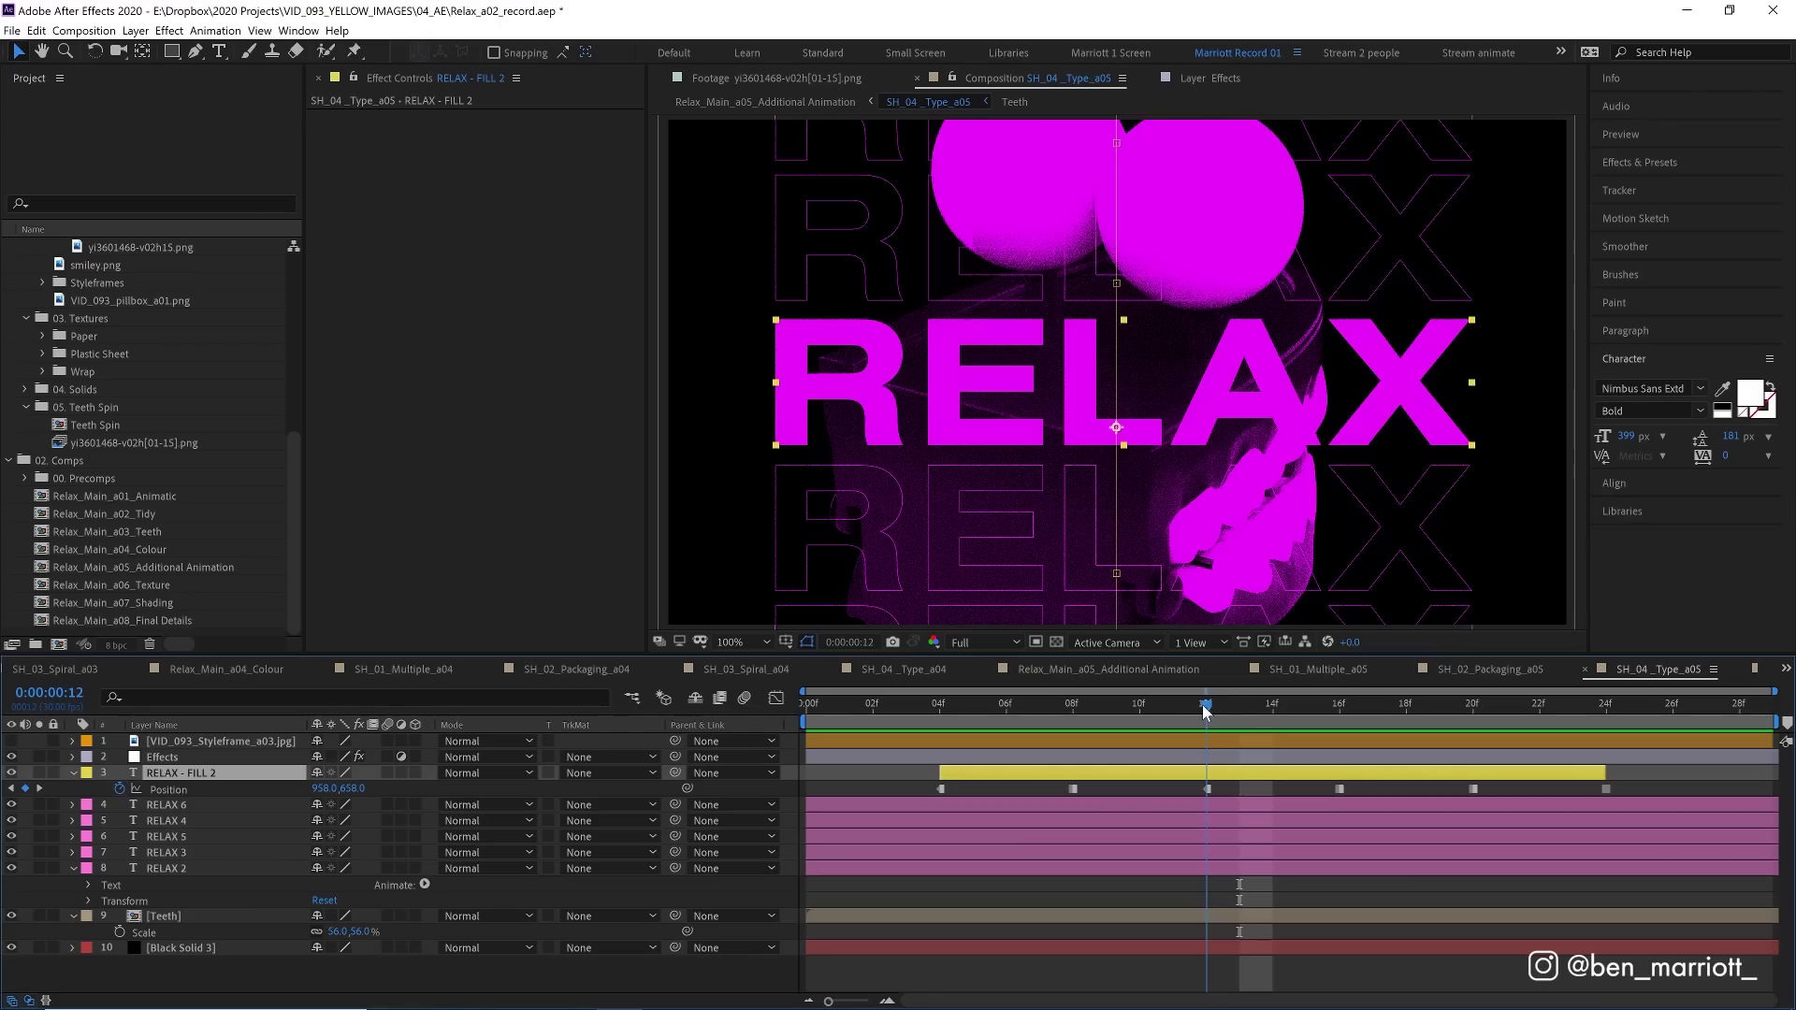
pyautogui.moveTo(1204, 708); pyautogui.dragTo(1254, 705)
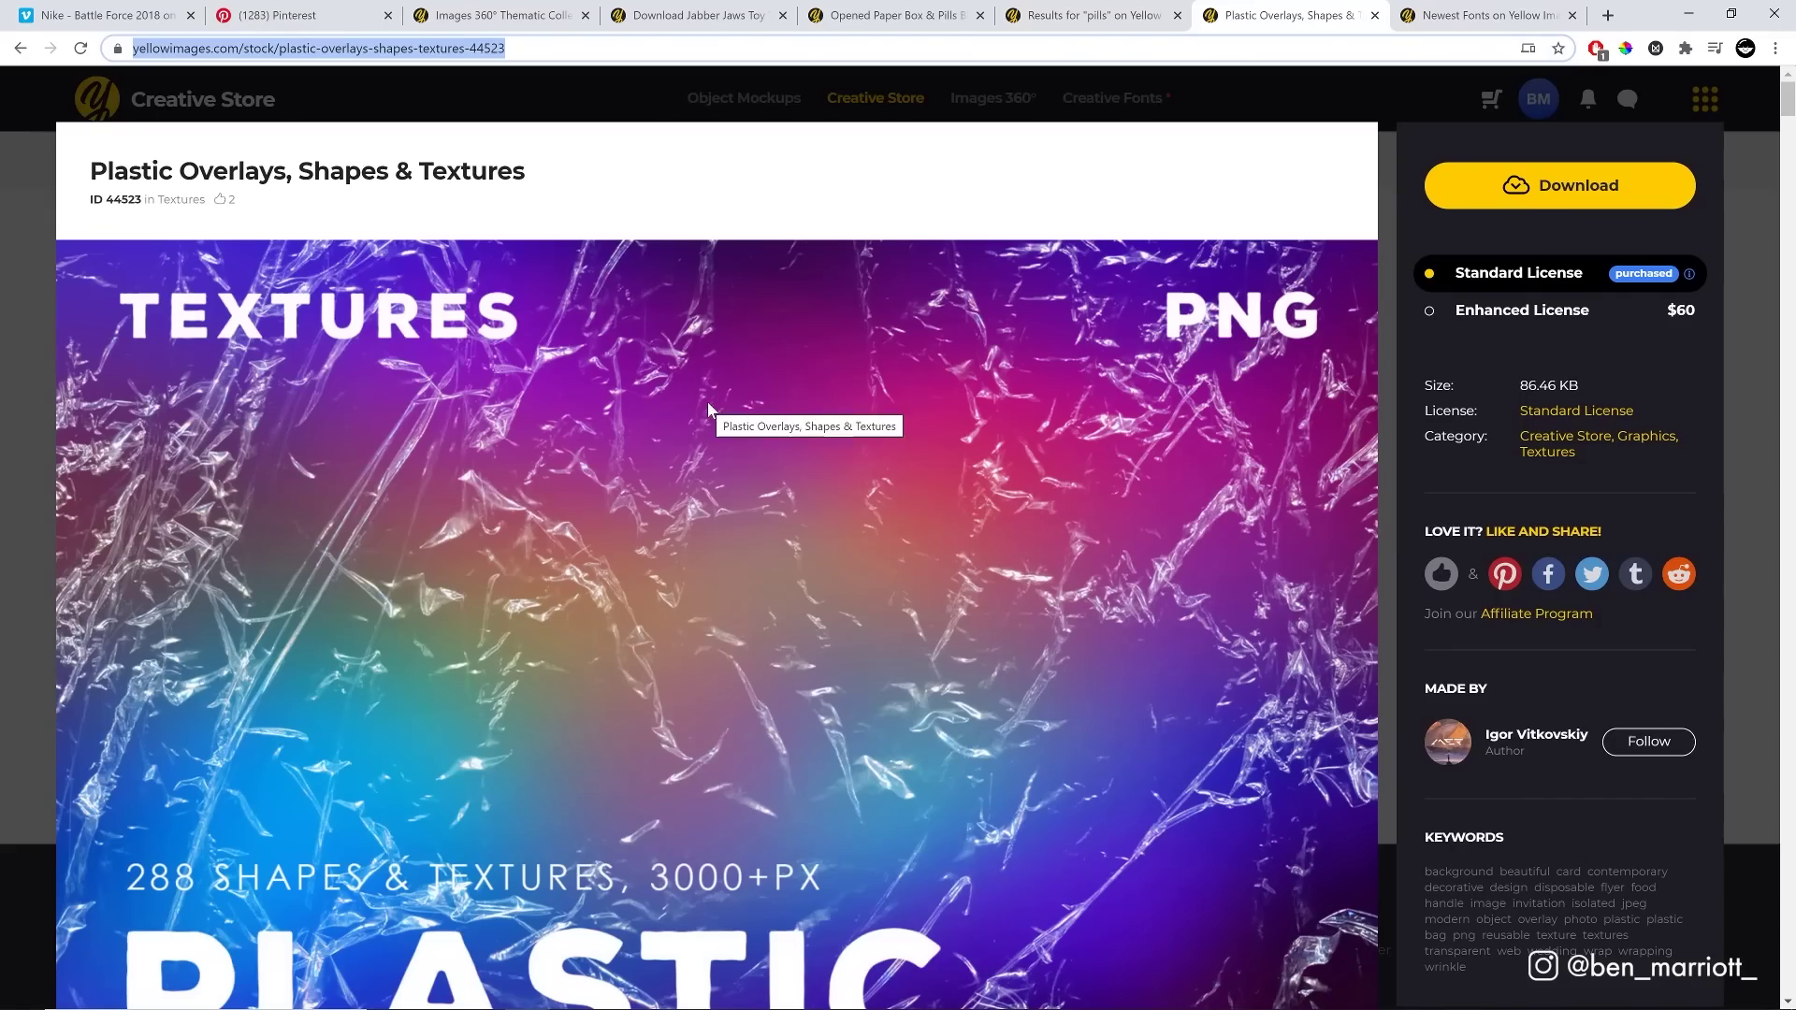
# Browse down the crumpled plastic wrap texture thumbnails on the Yellow Images product page.
pyautogui.scroll(-5, 708, 409)
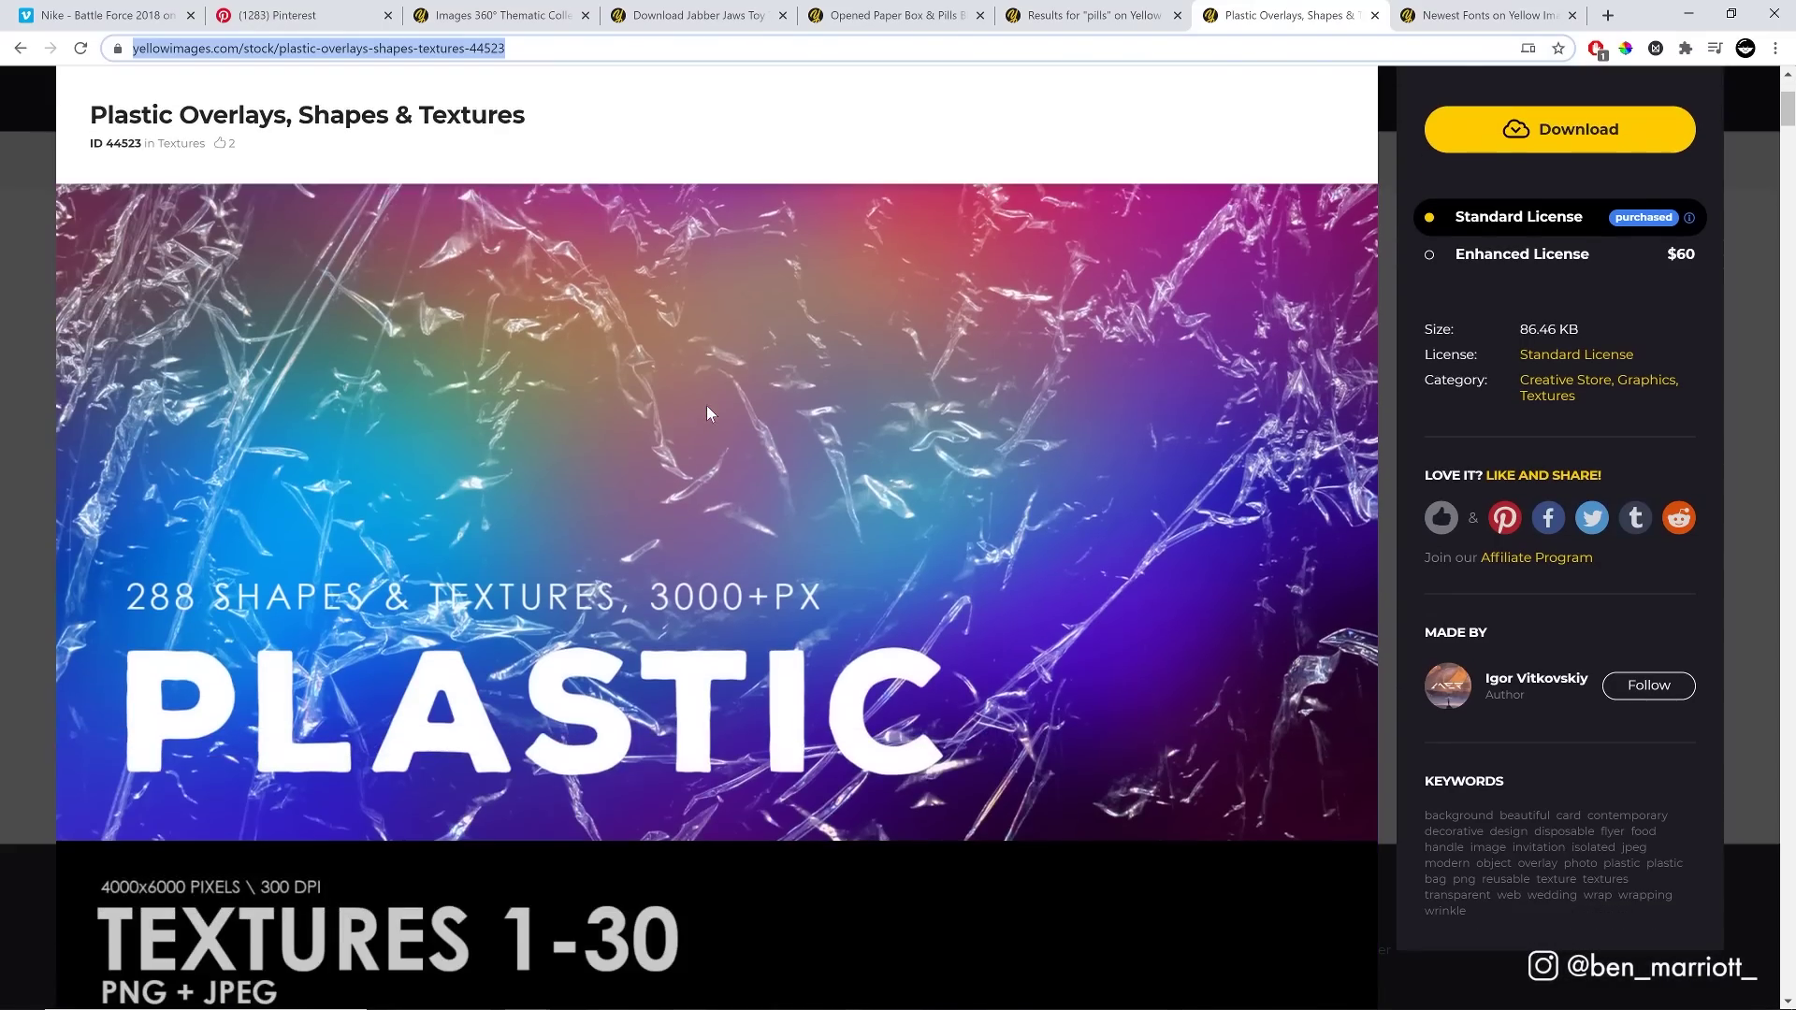
pyautogui.scroll(-8, 708, 412)
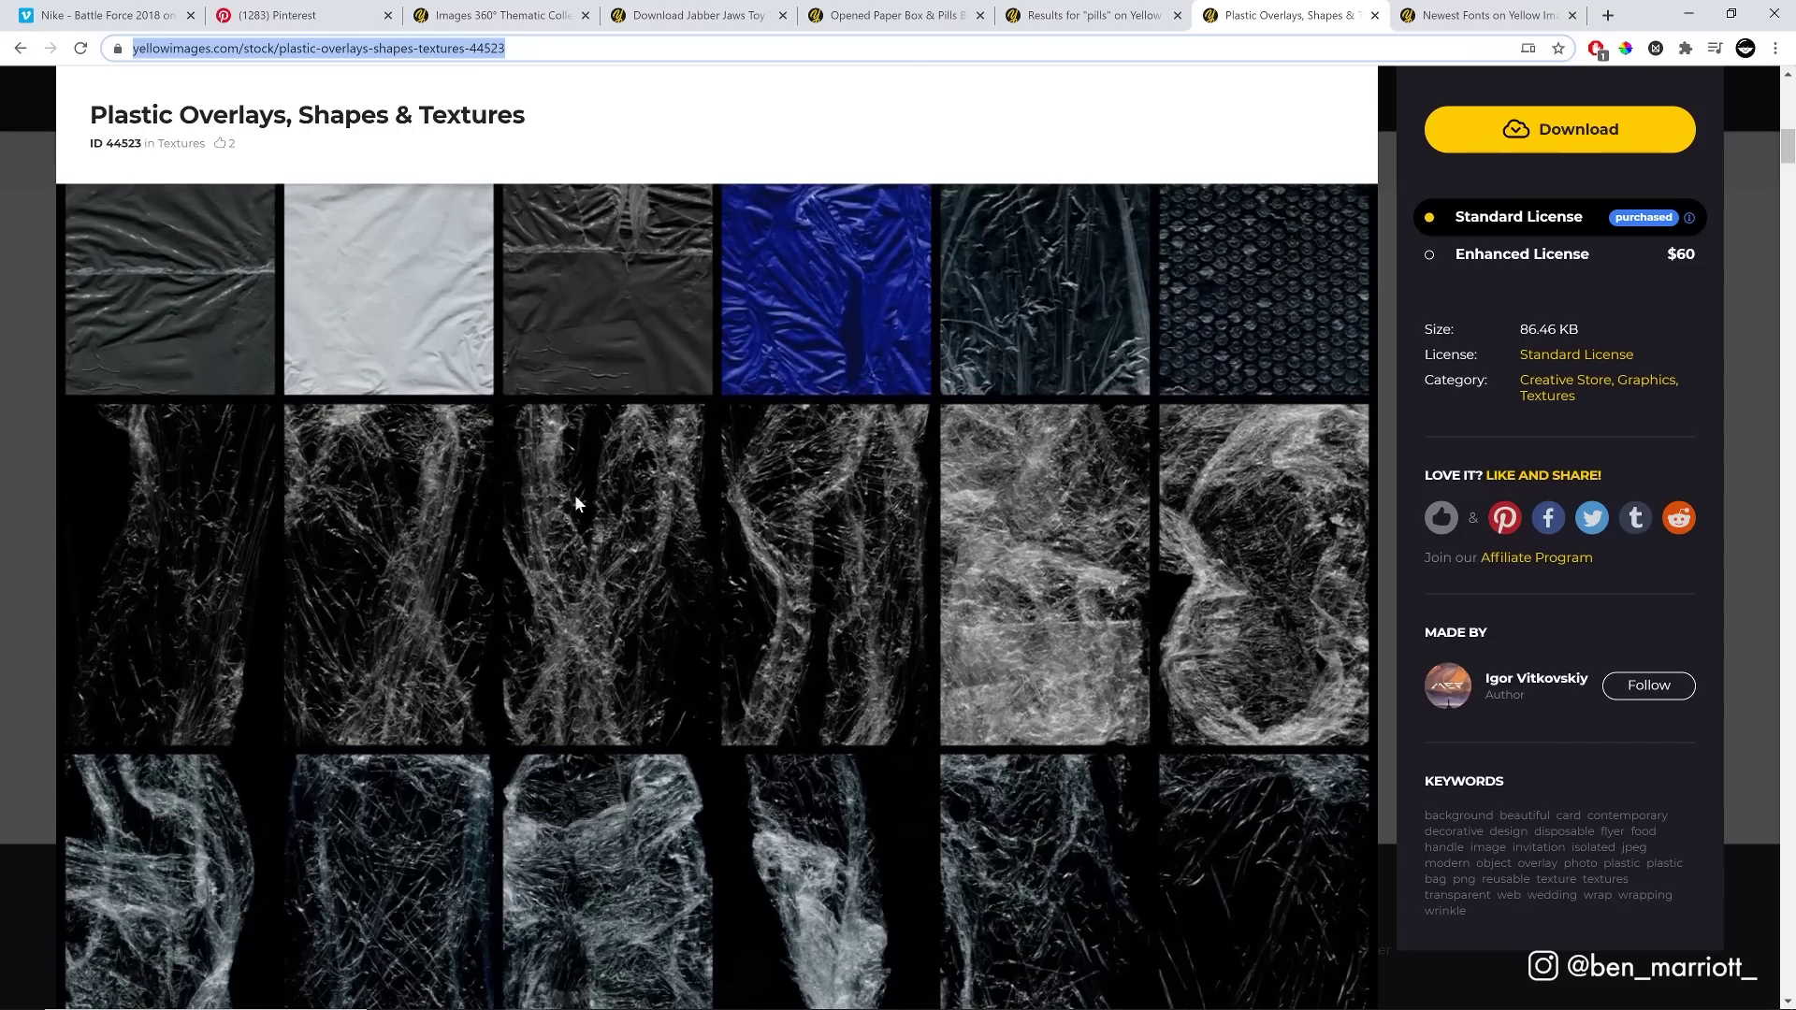
pyautogui.scroll(-1, 520, 584)
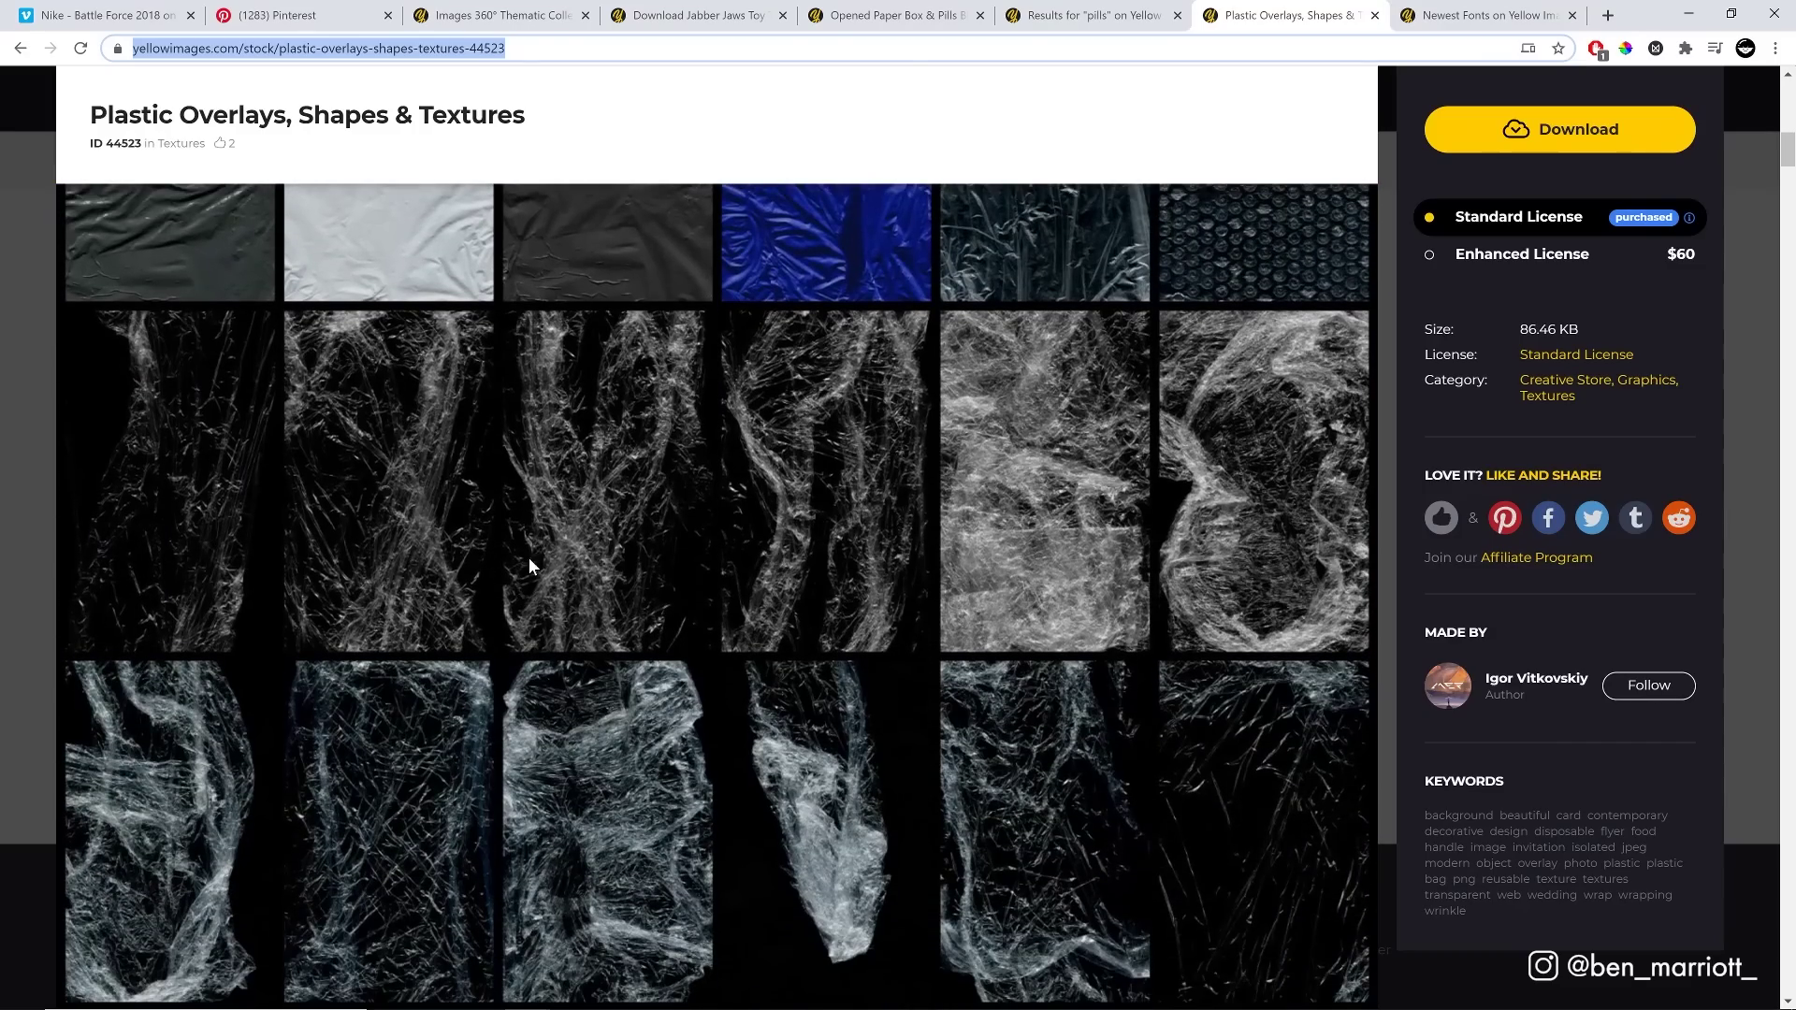
pyautogui.scroll(-1, 553, 568)
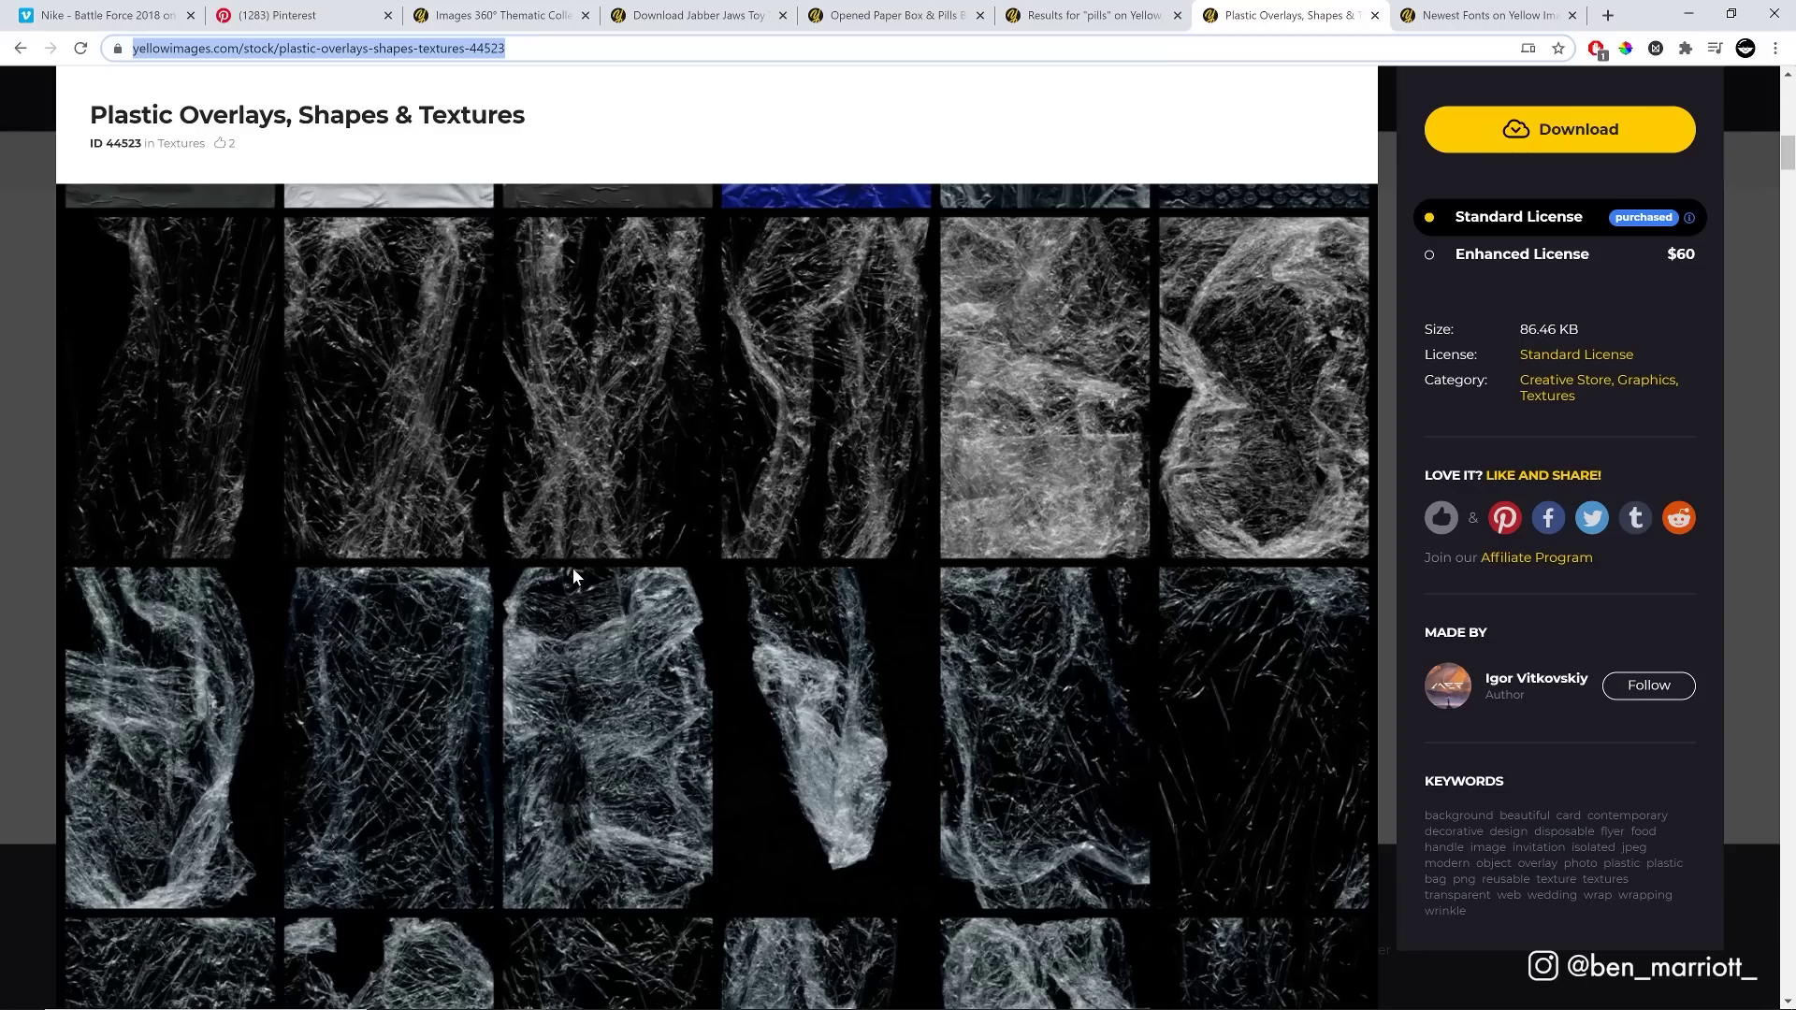
pyautogui.scroll(-1, 581, 575)
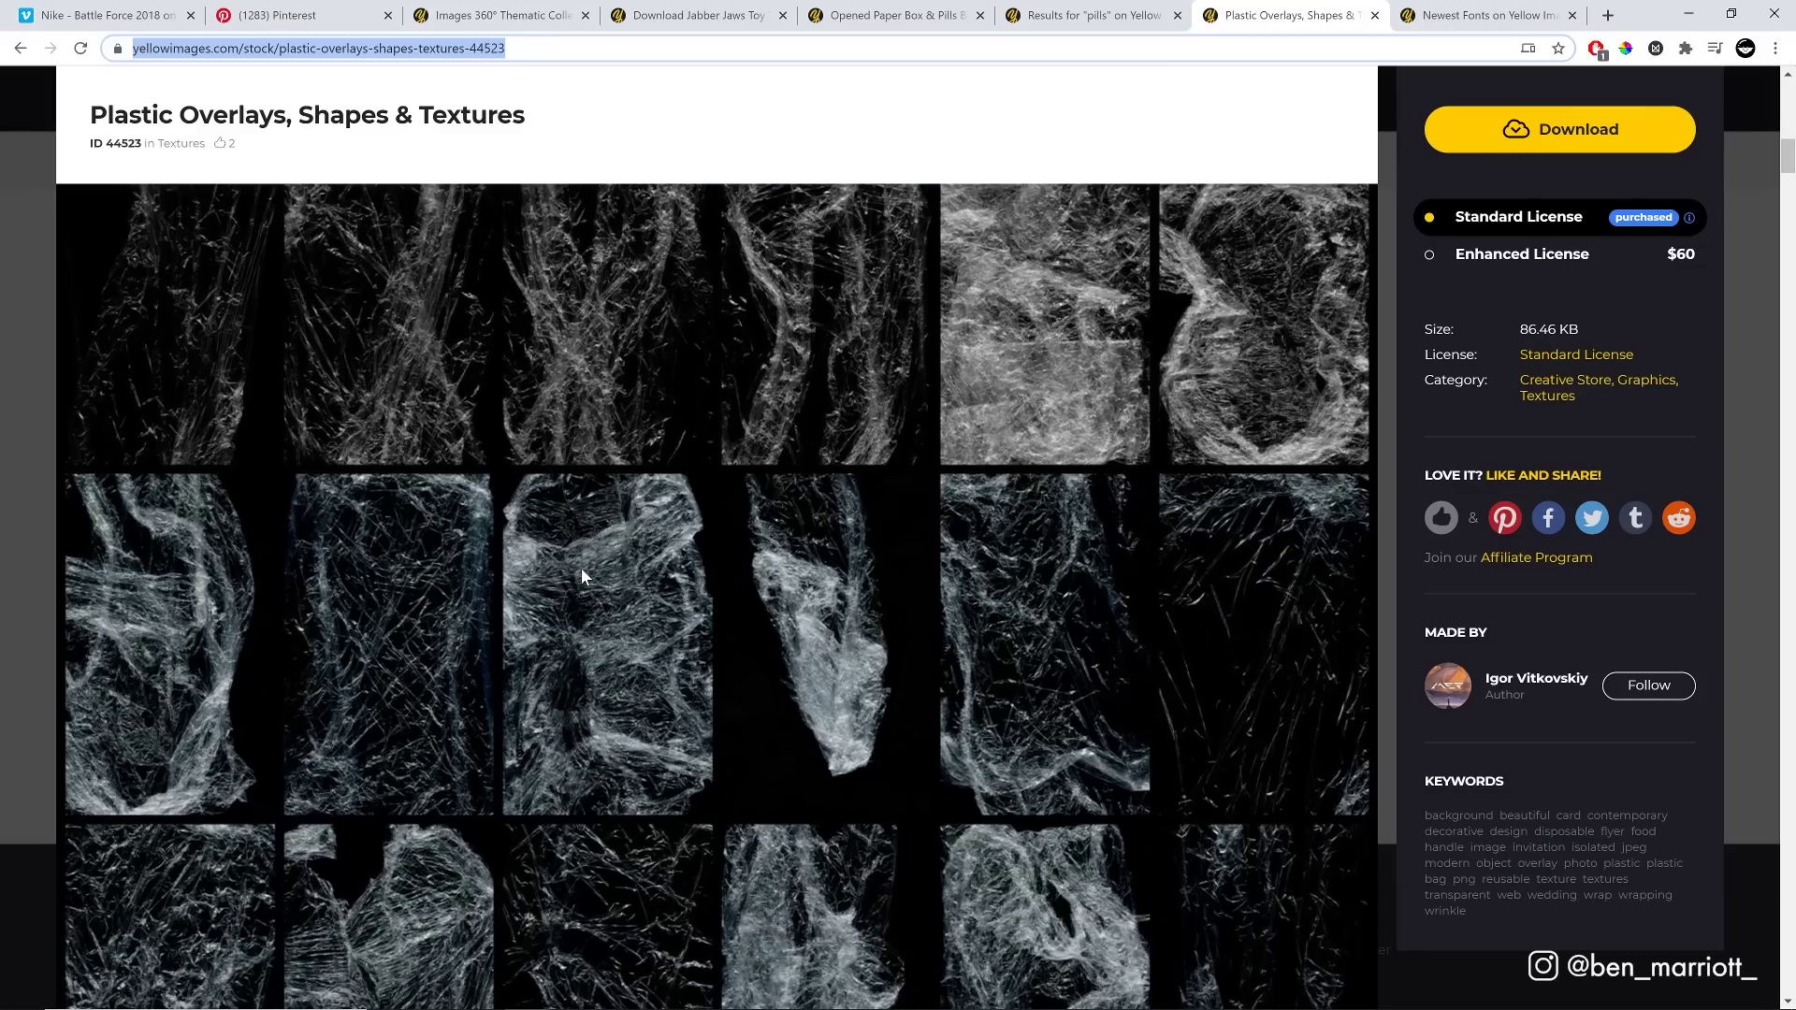
pyautogui.scroll(-2, 576, 561)
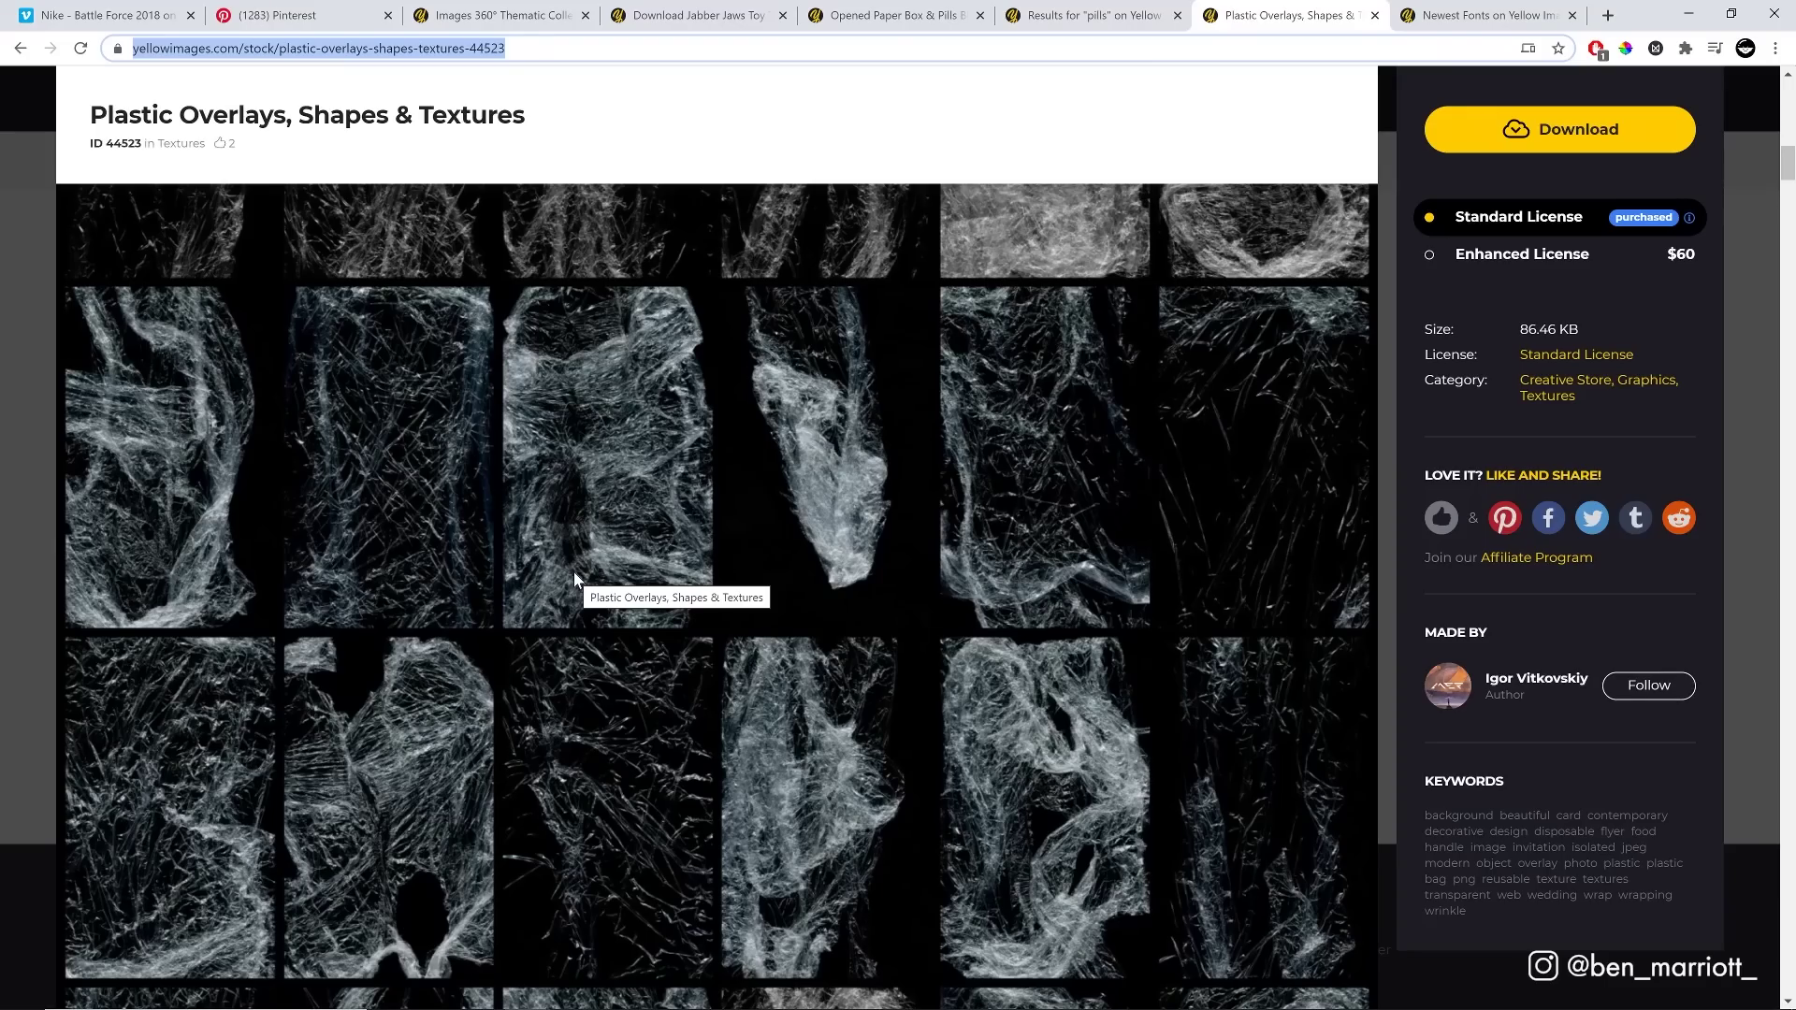
pyautogui.scroll(-1, 575, 575)
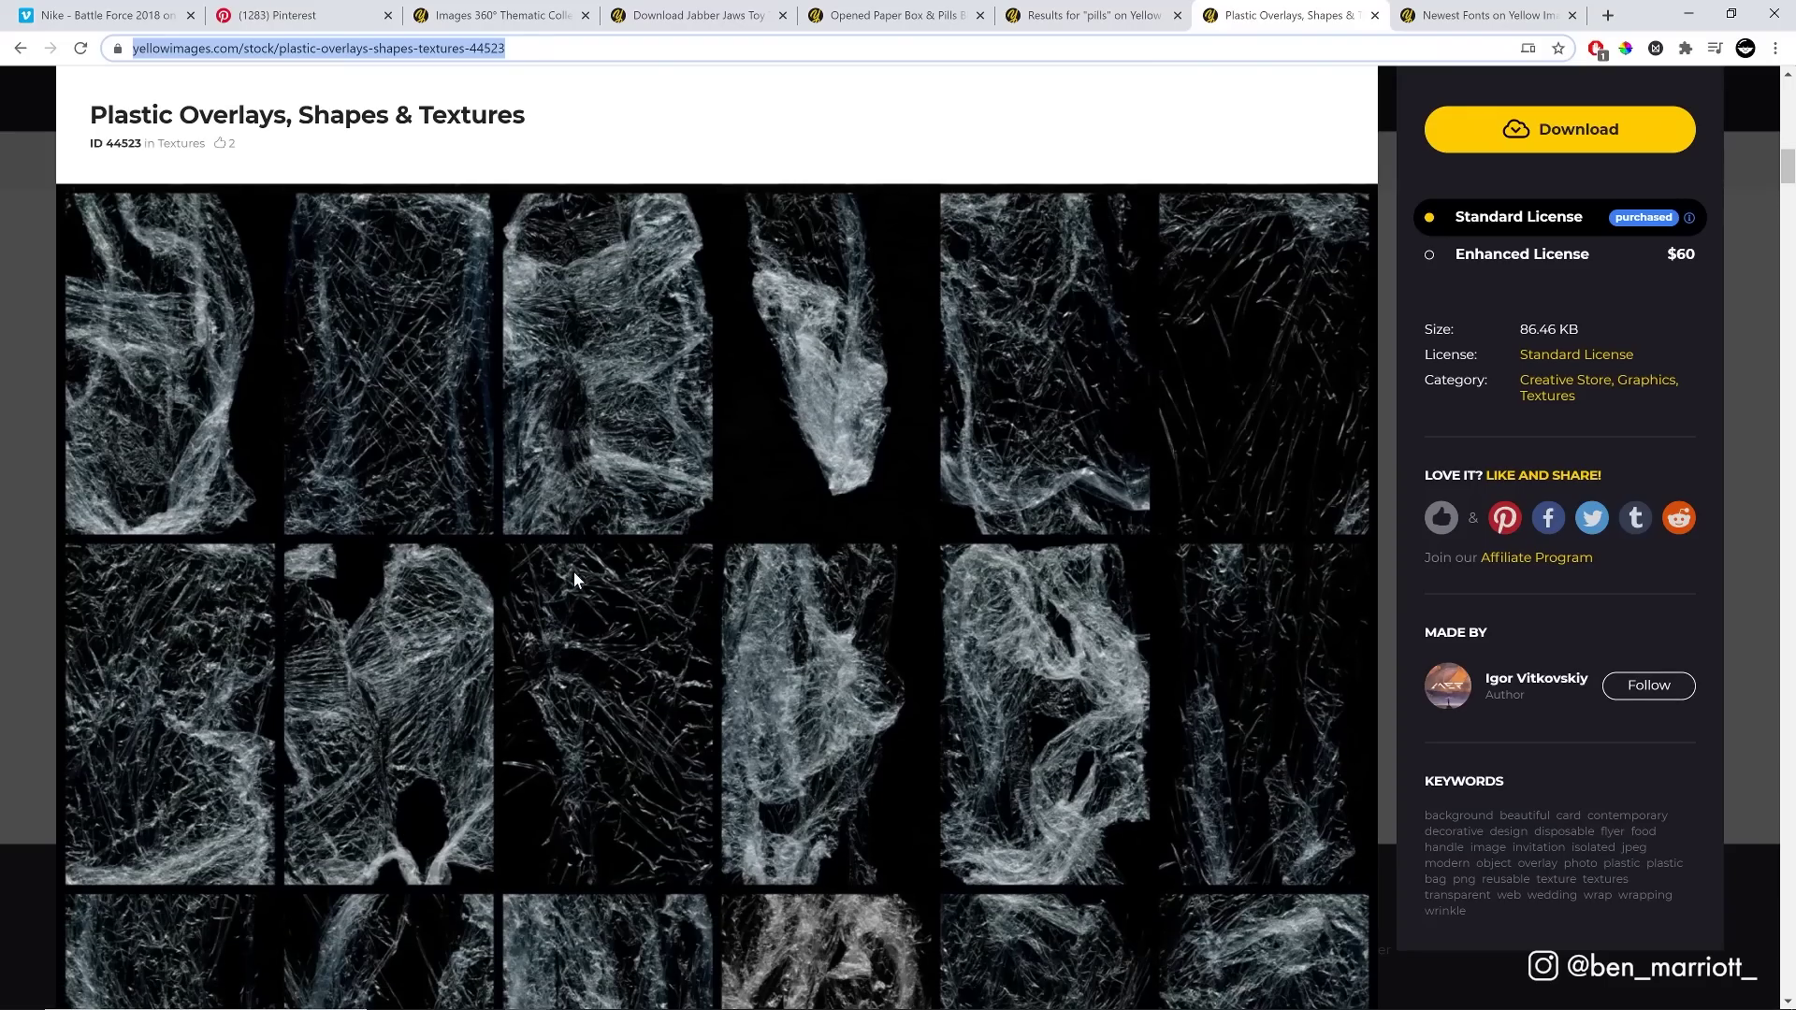
pyautogui.scroll(-1, 575, 579)
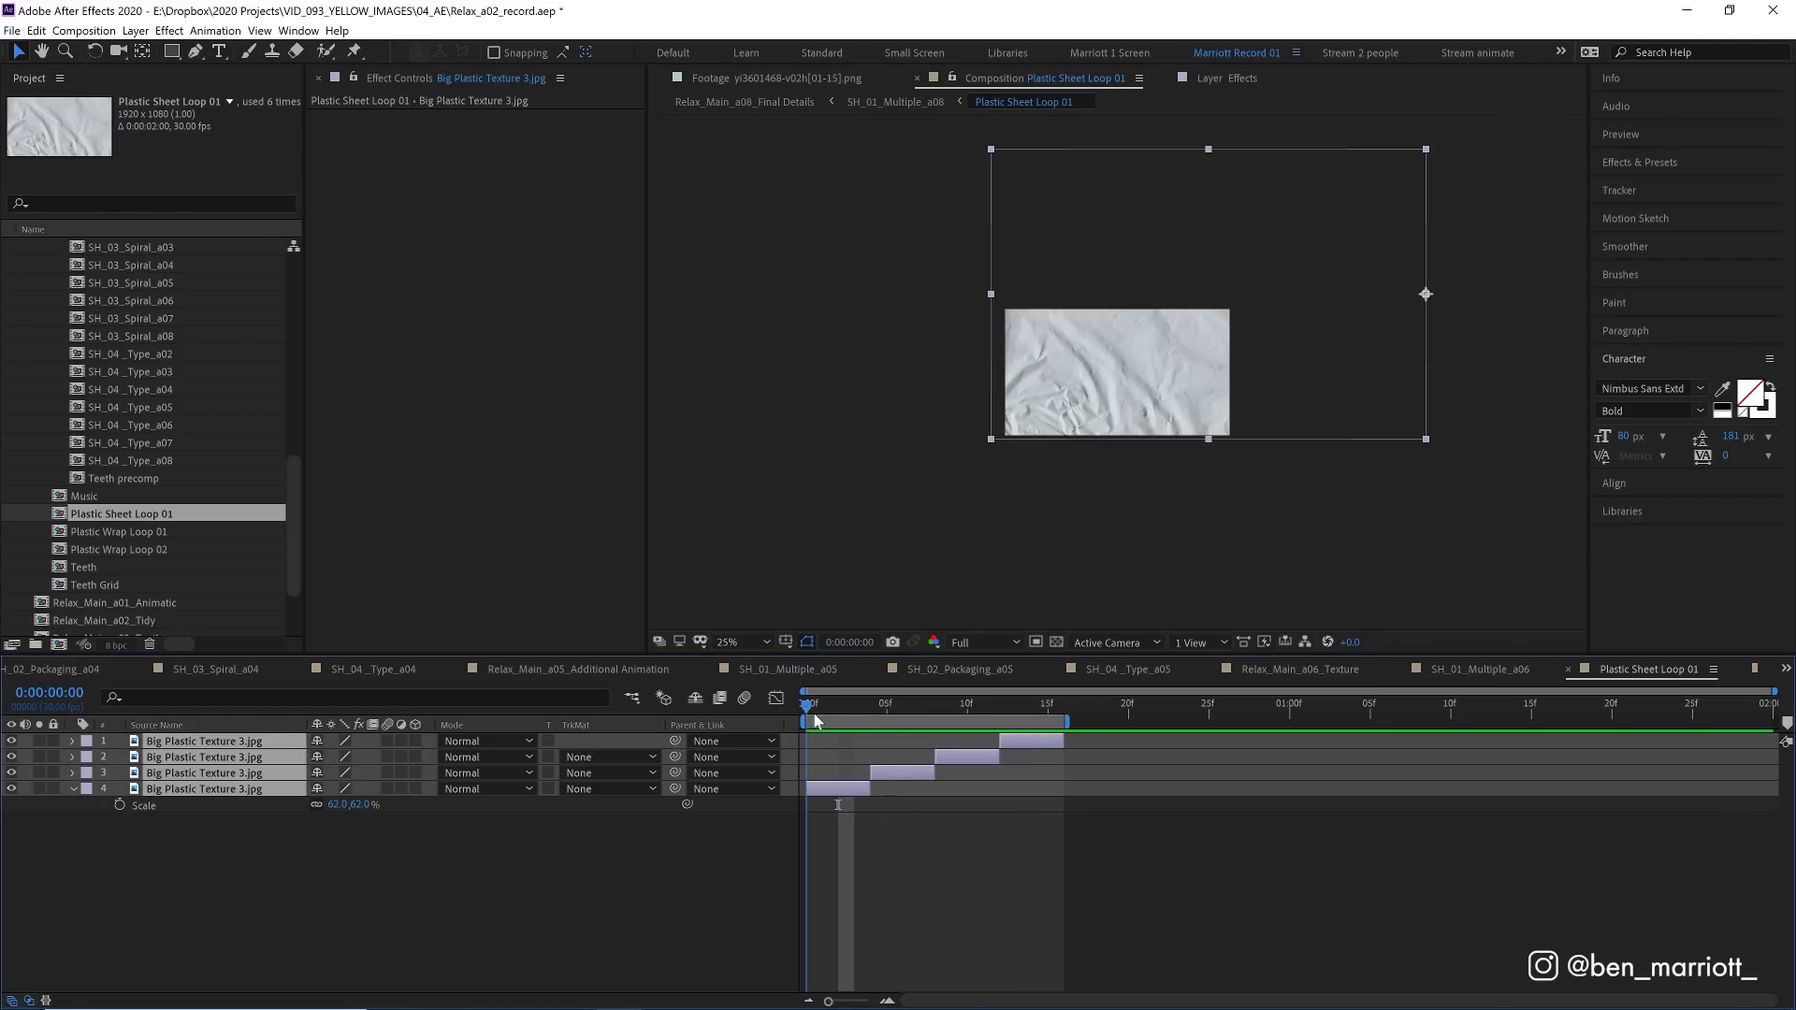
# Step through and play the Plastic Sheet Loop 01 texture swaps, stopping at frame 6.
pyautogui.moveTo(815, 721); pyautogui.dragTo(967, 711)
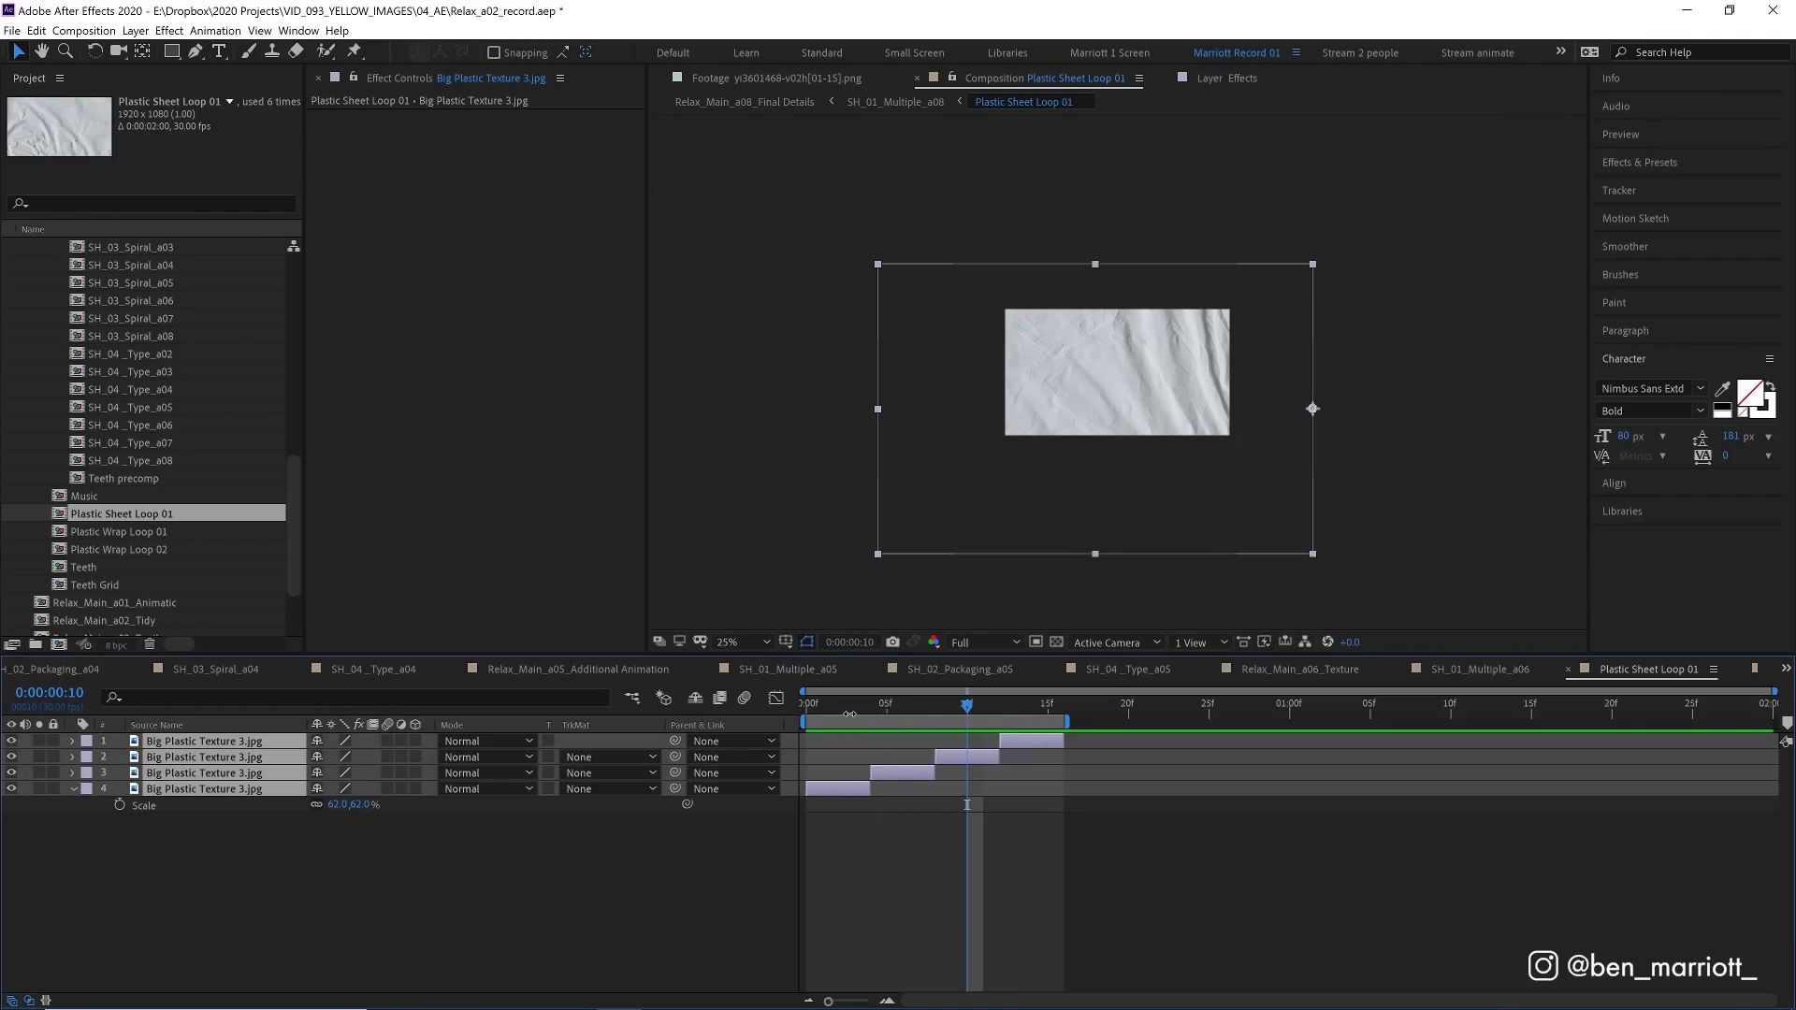
pyautogui.moveTo(851, 712); pyautogui.dragTo(783, 707)
pyautogui.press('.')
pyautogui.press('space')
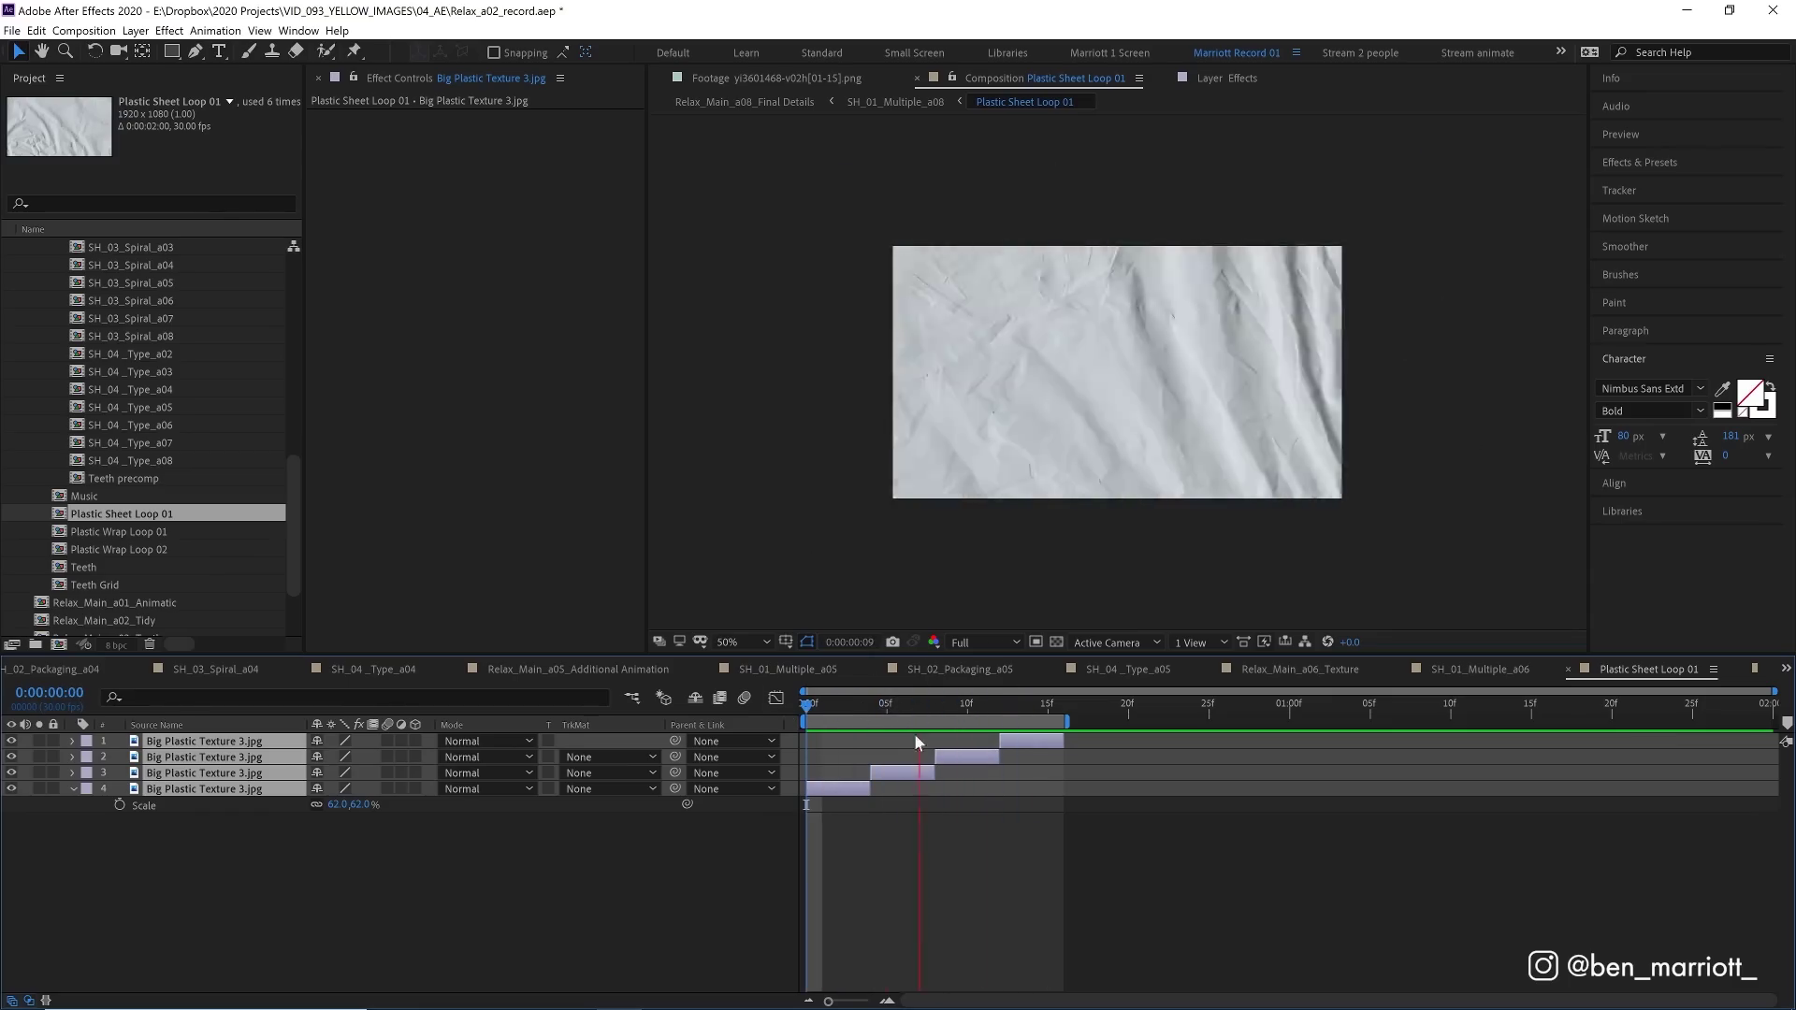
pyautogui.click(900, 713)
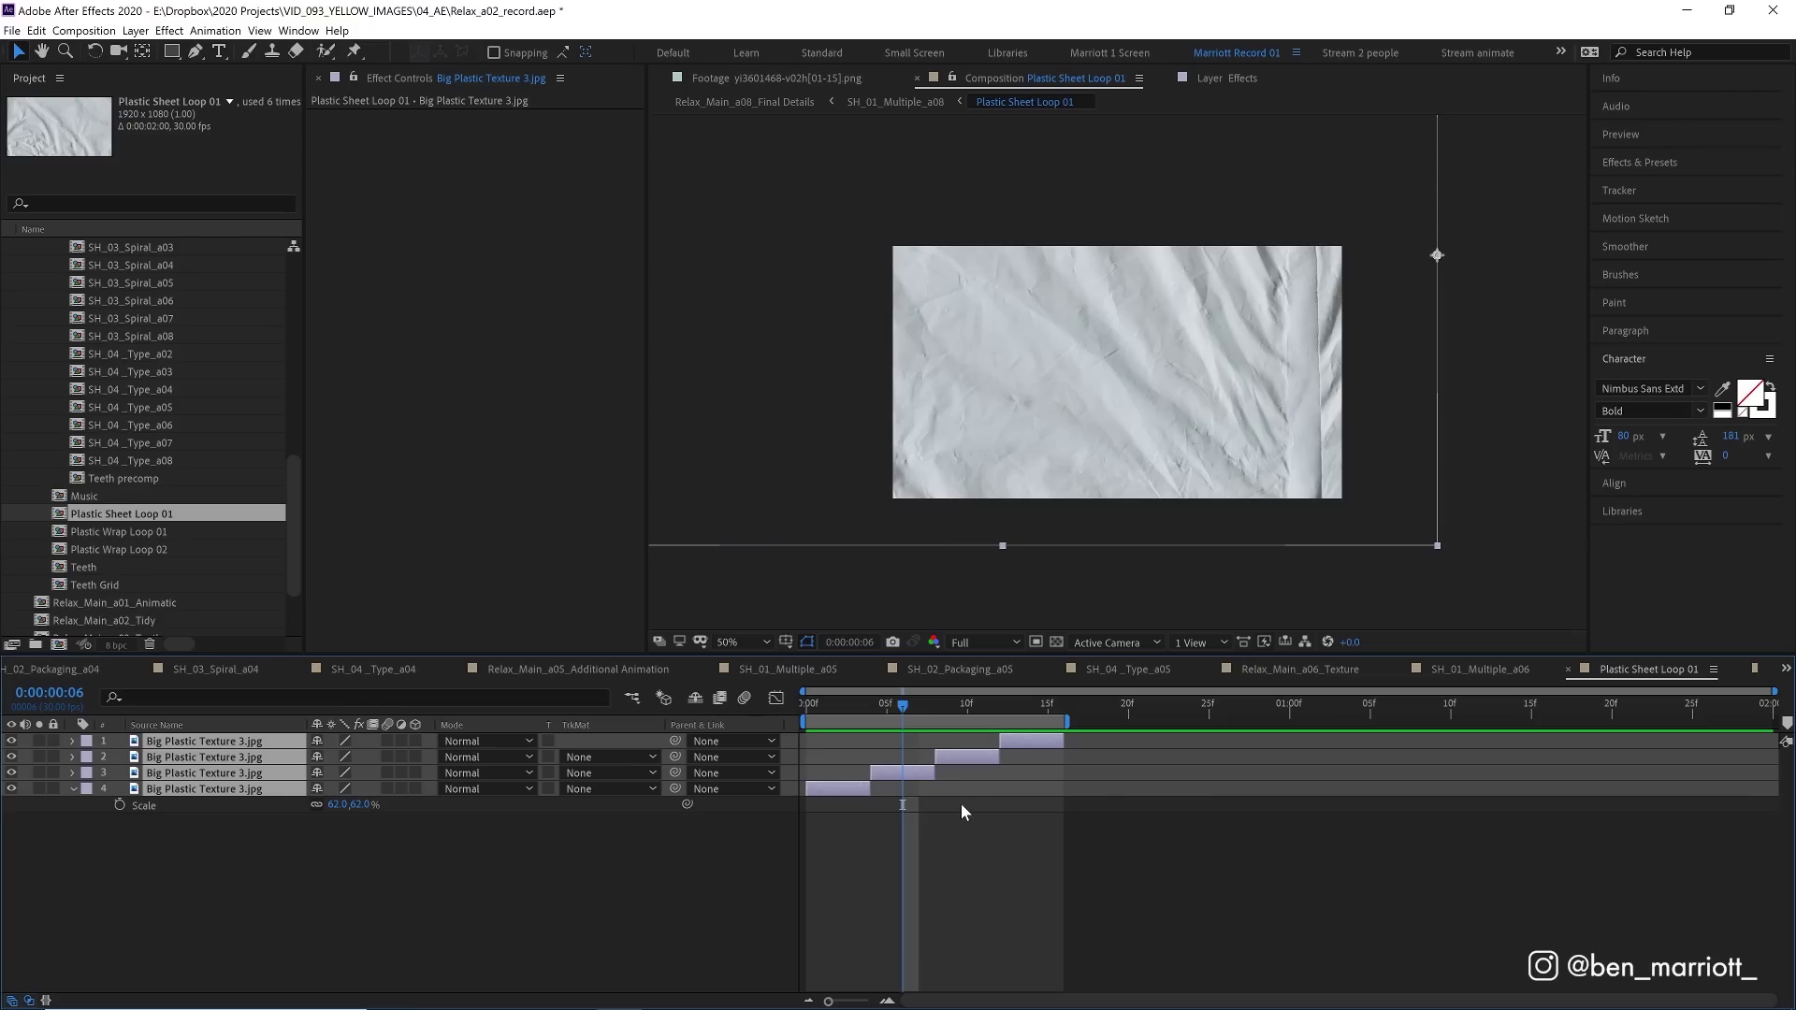
# Duplicate the plastic texture layers twice, offsetting each copy later and labelling the copies yellow.
pyautogui.hotkey('ctrl', 'd')
pyautogui.moveTo(896, 773); pyautogui.dragTo(1111, 797)
pyautogui.click(86, 789)
pyautogui.click(140, 529)
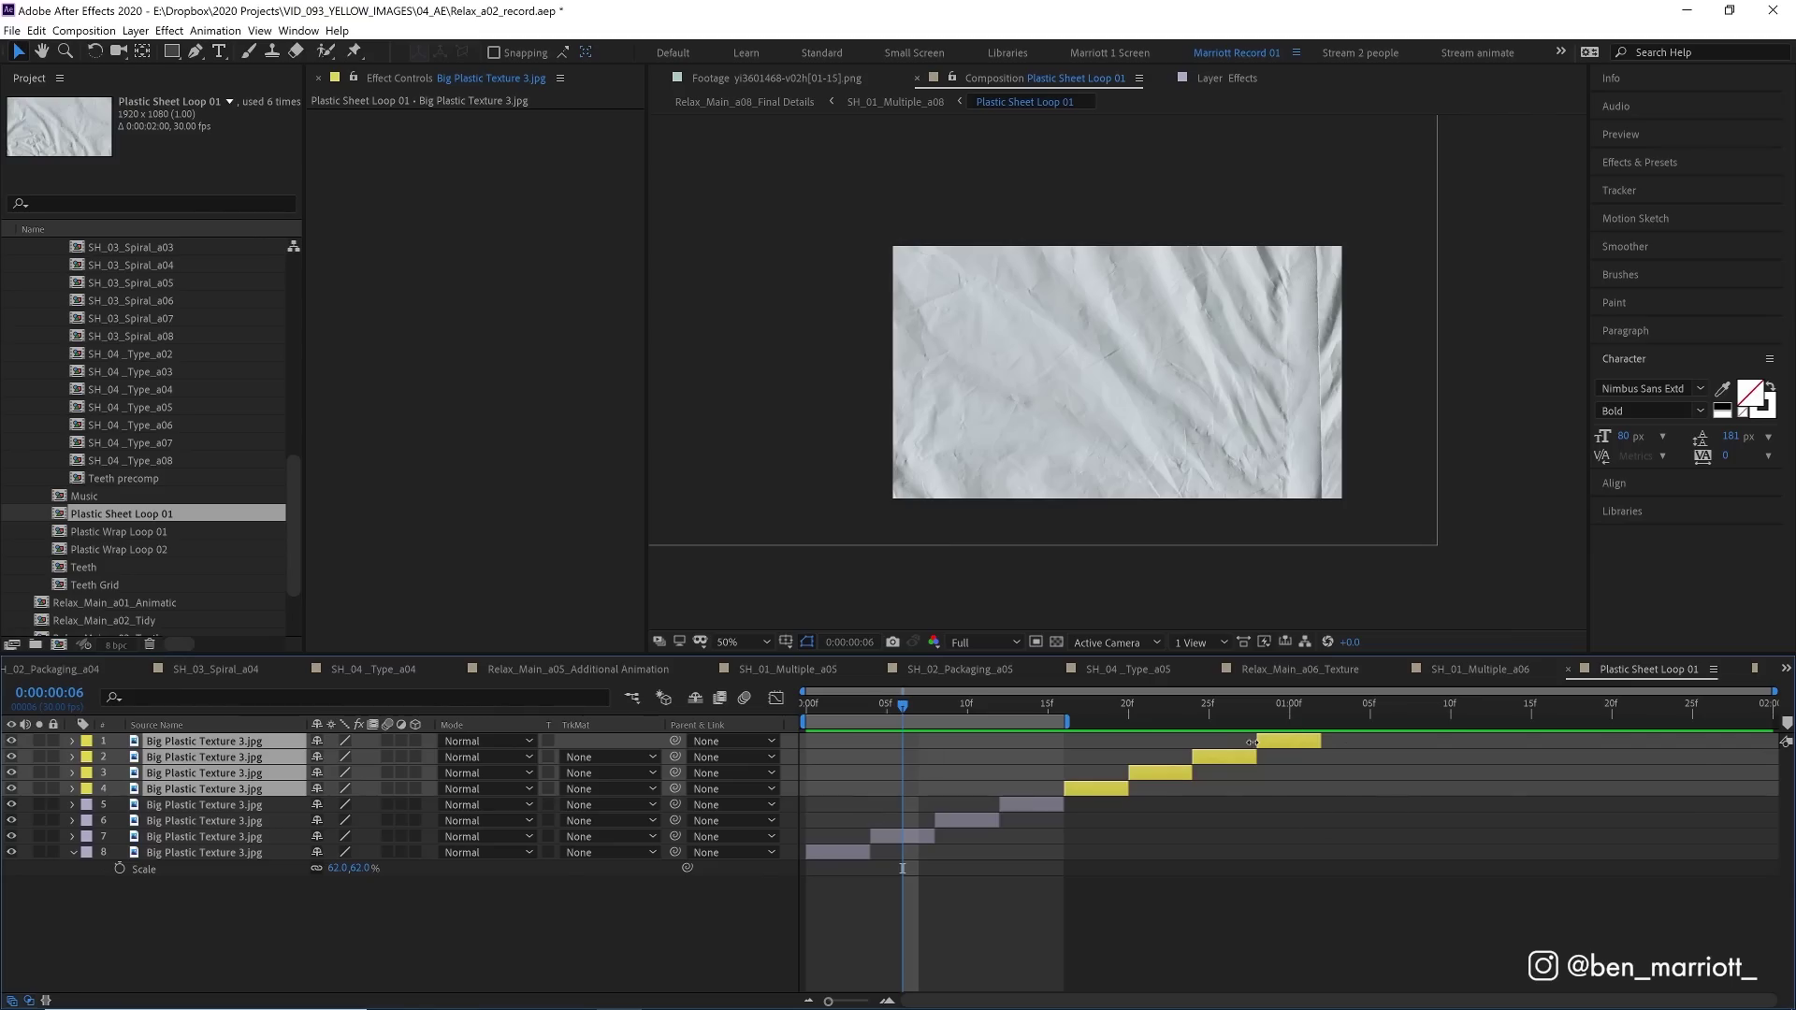
pyautogui.hotkey('ctrl', 'a')
pyautogui.hotkey('ctrl', 'd')
pyautogui.moveTo(926, 852); pyautogui.dragTo(1441, 859)
pyautogui.click(86, 853)
pyautogui.click(120, 603)
# Preview the Plastic Wrap Loop 01 and Plastic Wrap Loop 02 comps.
pyautogui.click(187, 531)
pyautogui.doubleClick(187, 532)
pyautogui.press('space')
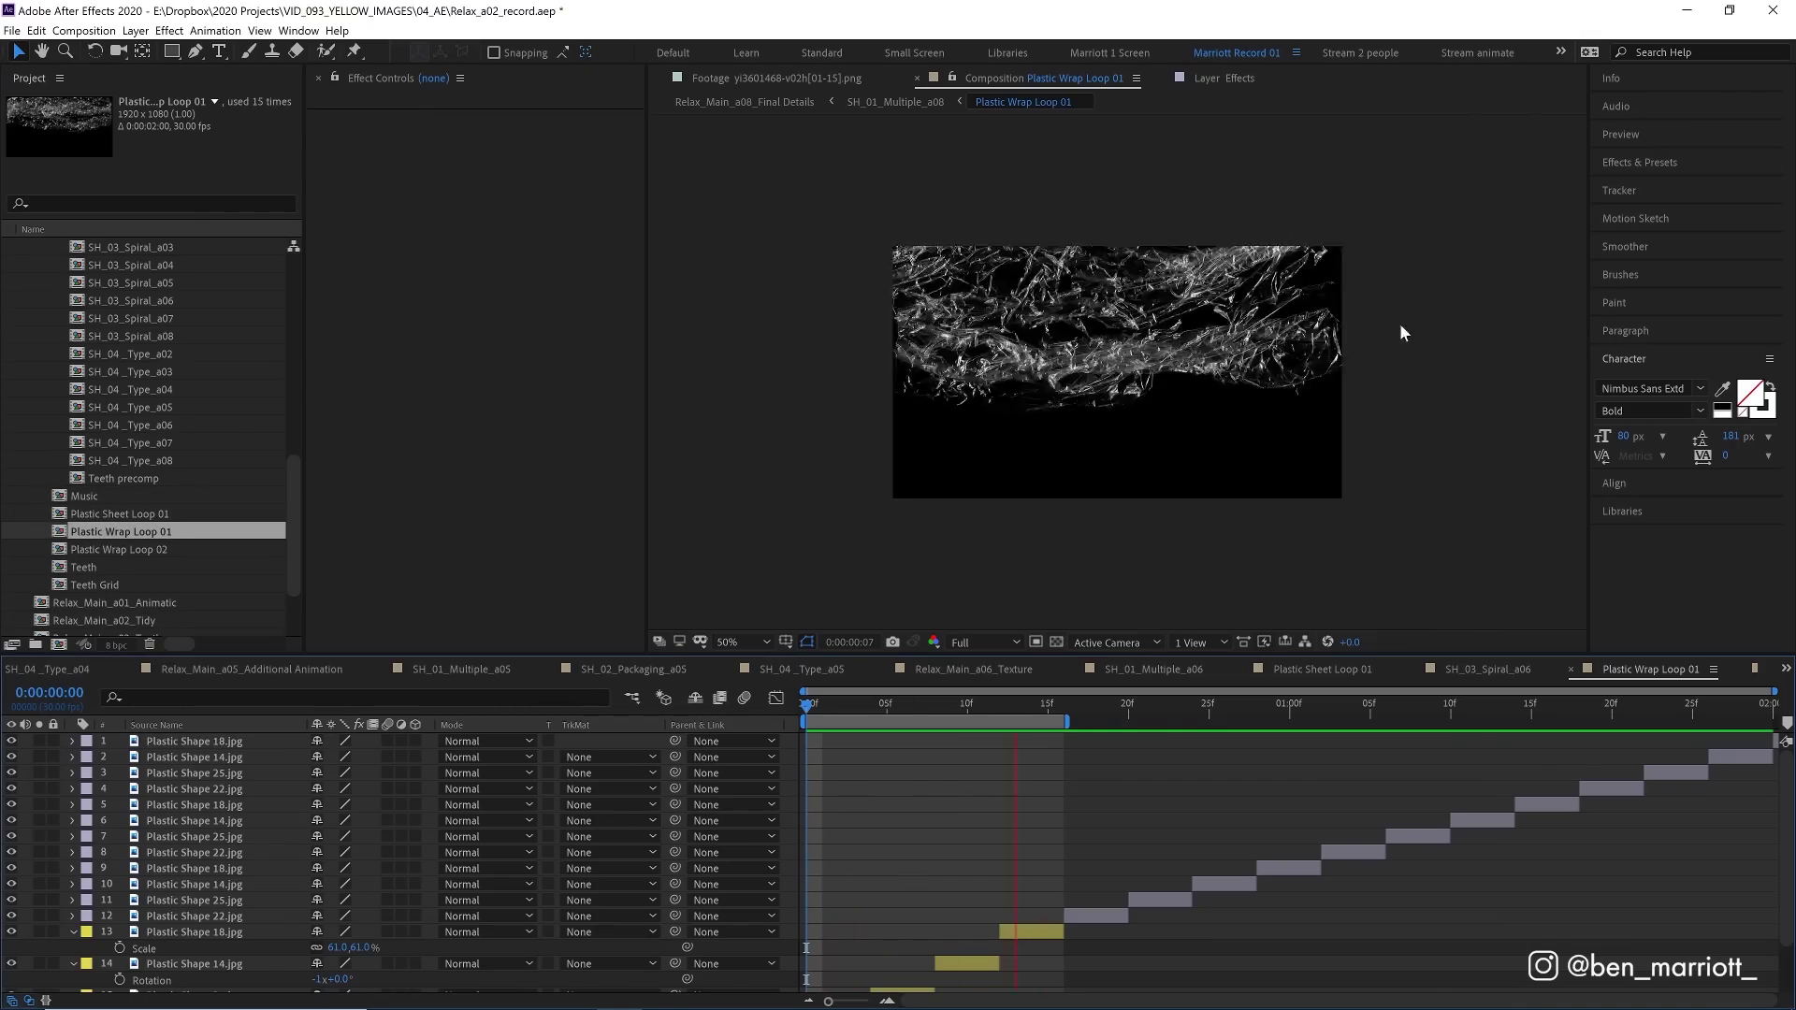
pyautogui.press('Down')
pyautogui.press('Return')
pyautogui.press('space')
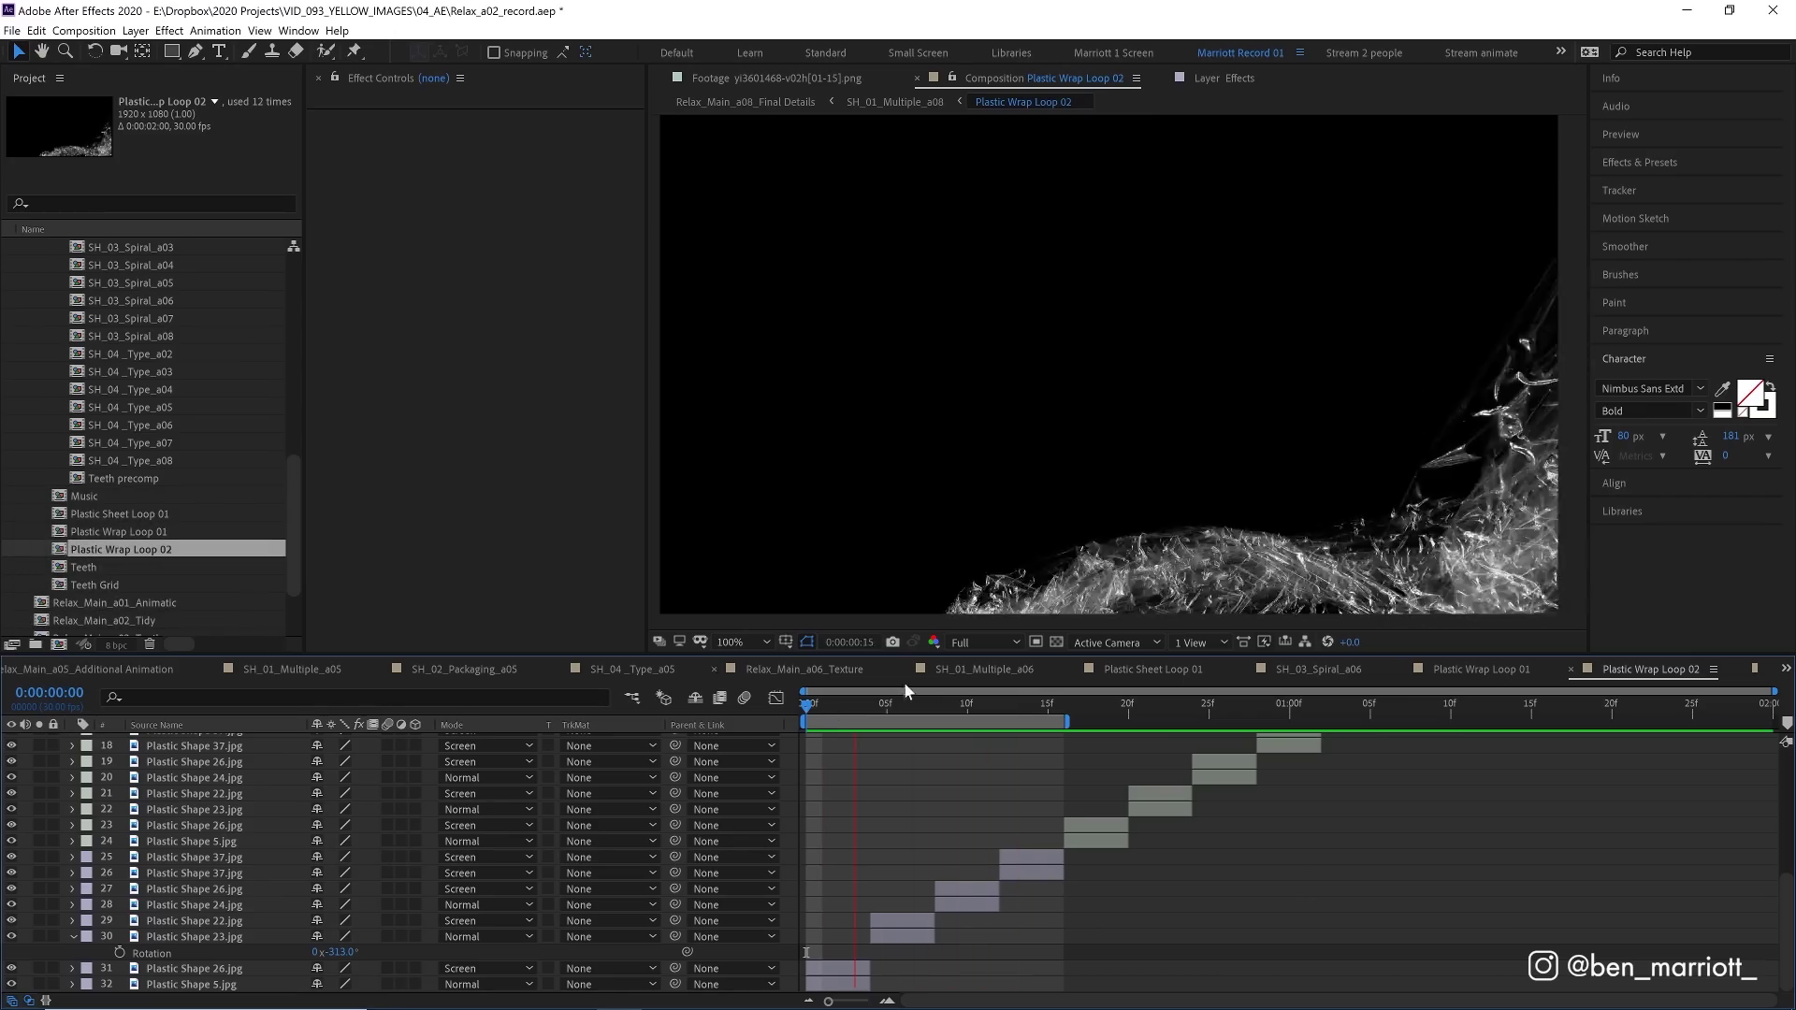
pyautogui.click(837, 968)
pyautogui.press('space')
pyautogui.press('space')
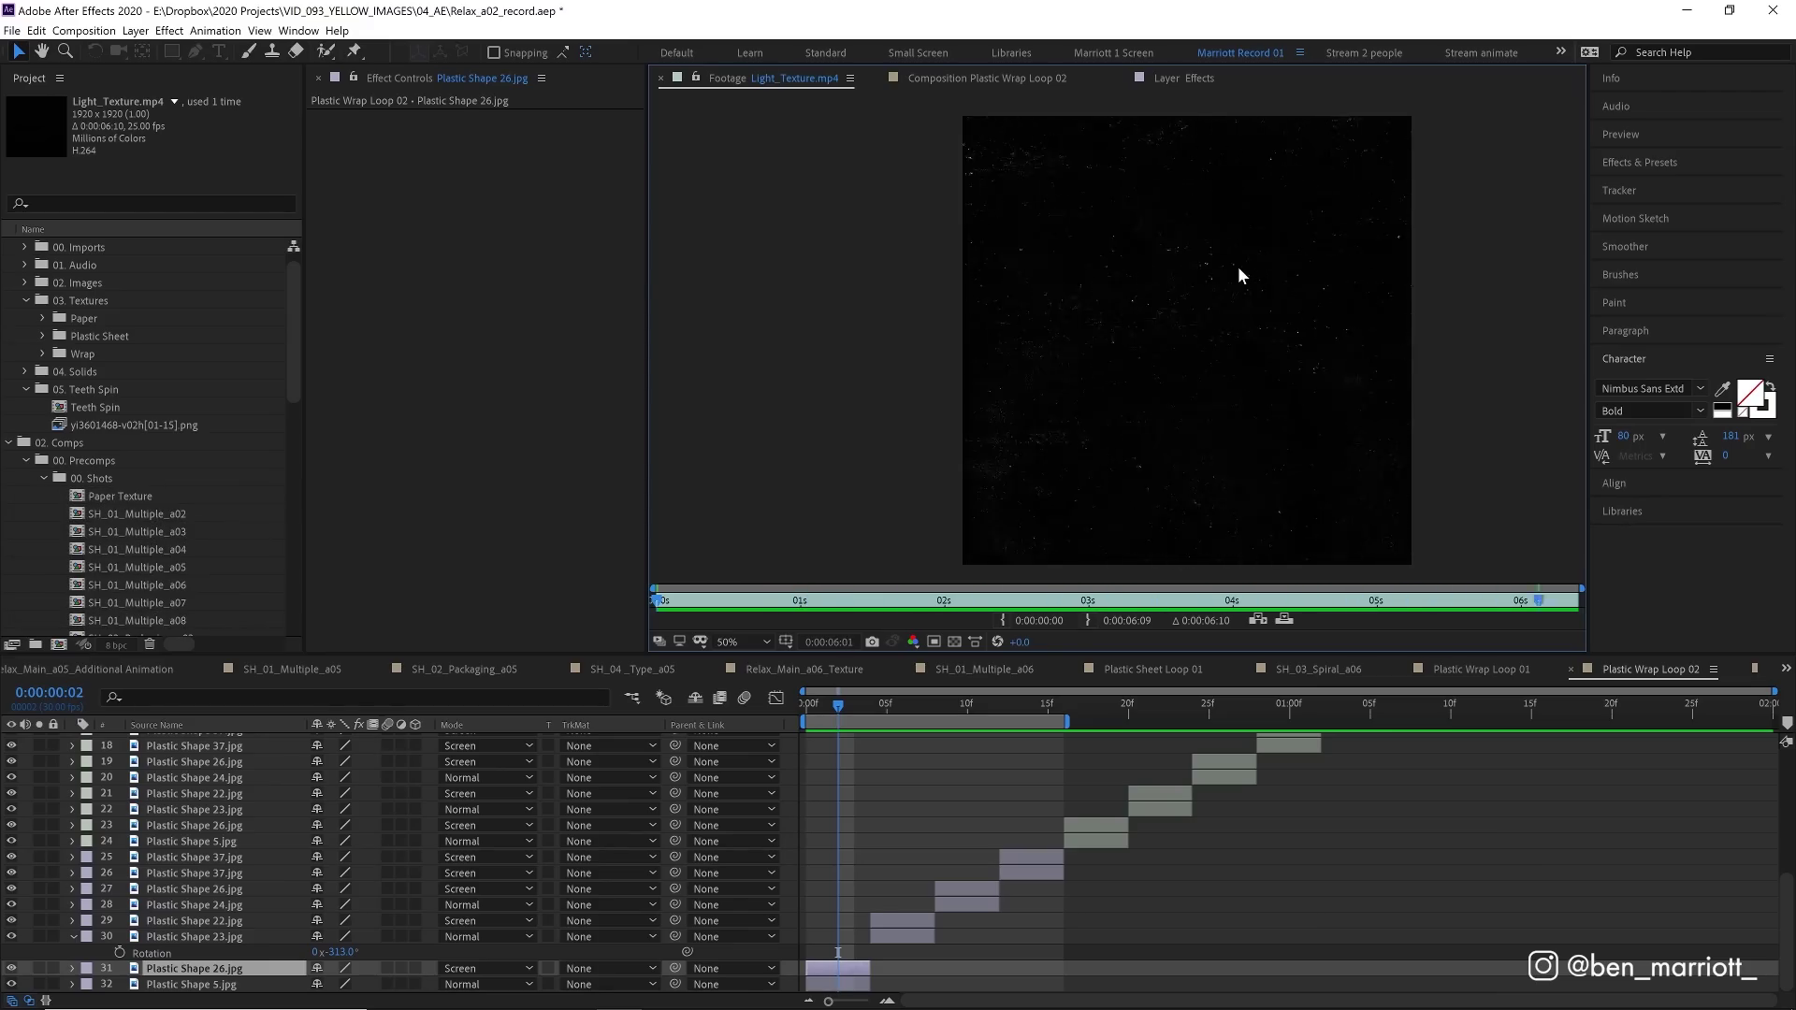
# Toggle the plastic sheet layer, keep its Teeth Grid alpha matte, and compare the Invert effect.
pyautogui.press('space')
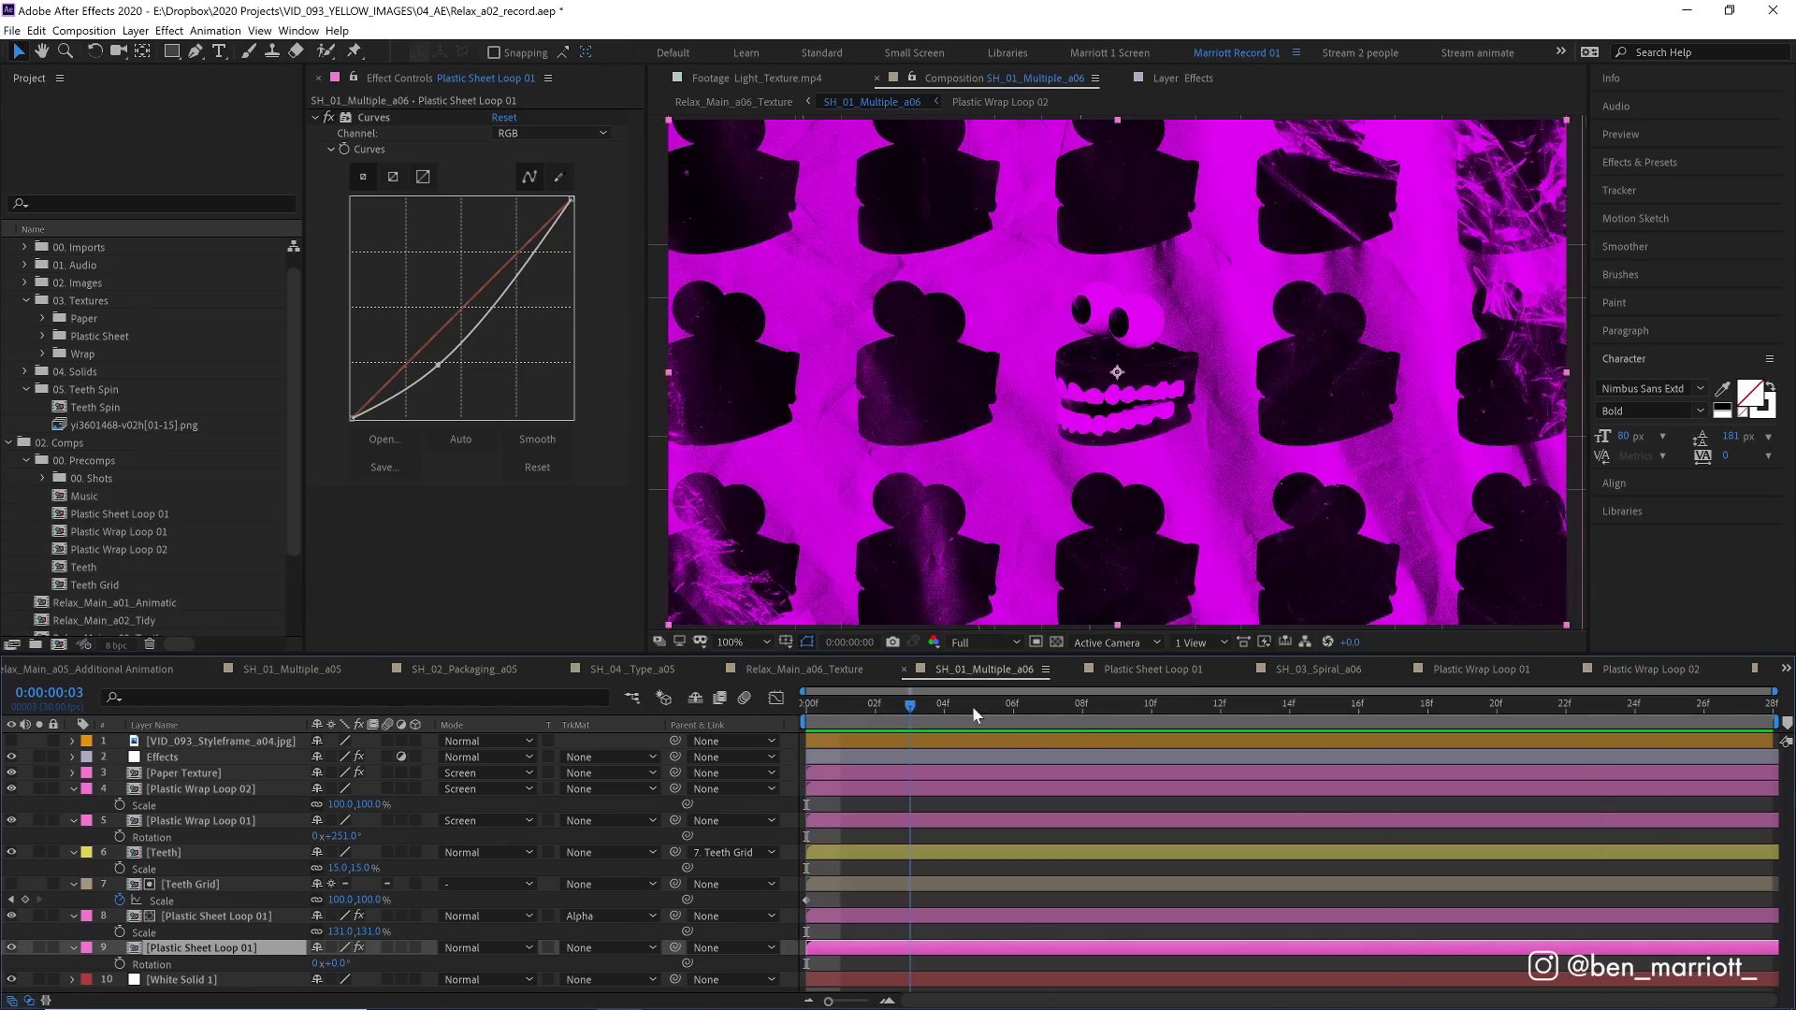
pyautogui.click(13, 948)
pyautogui.click(13, 948)
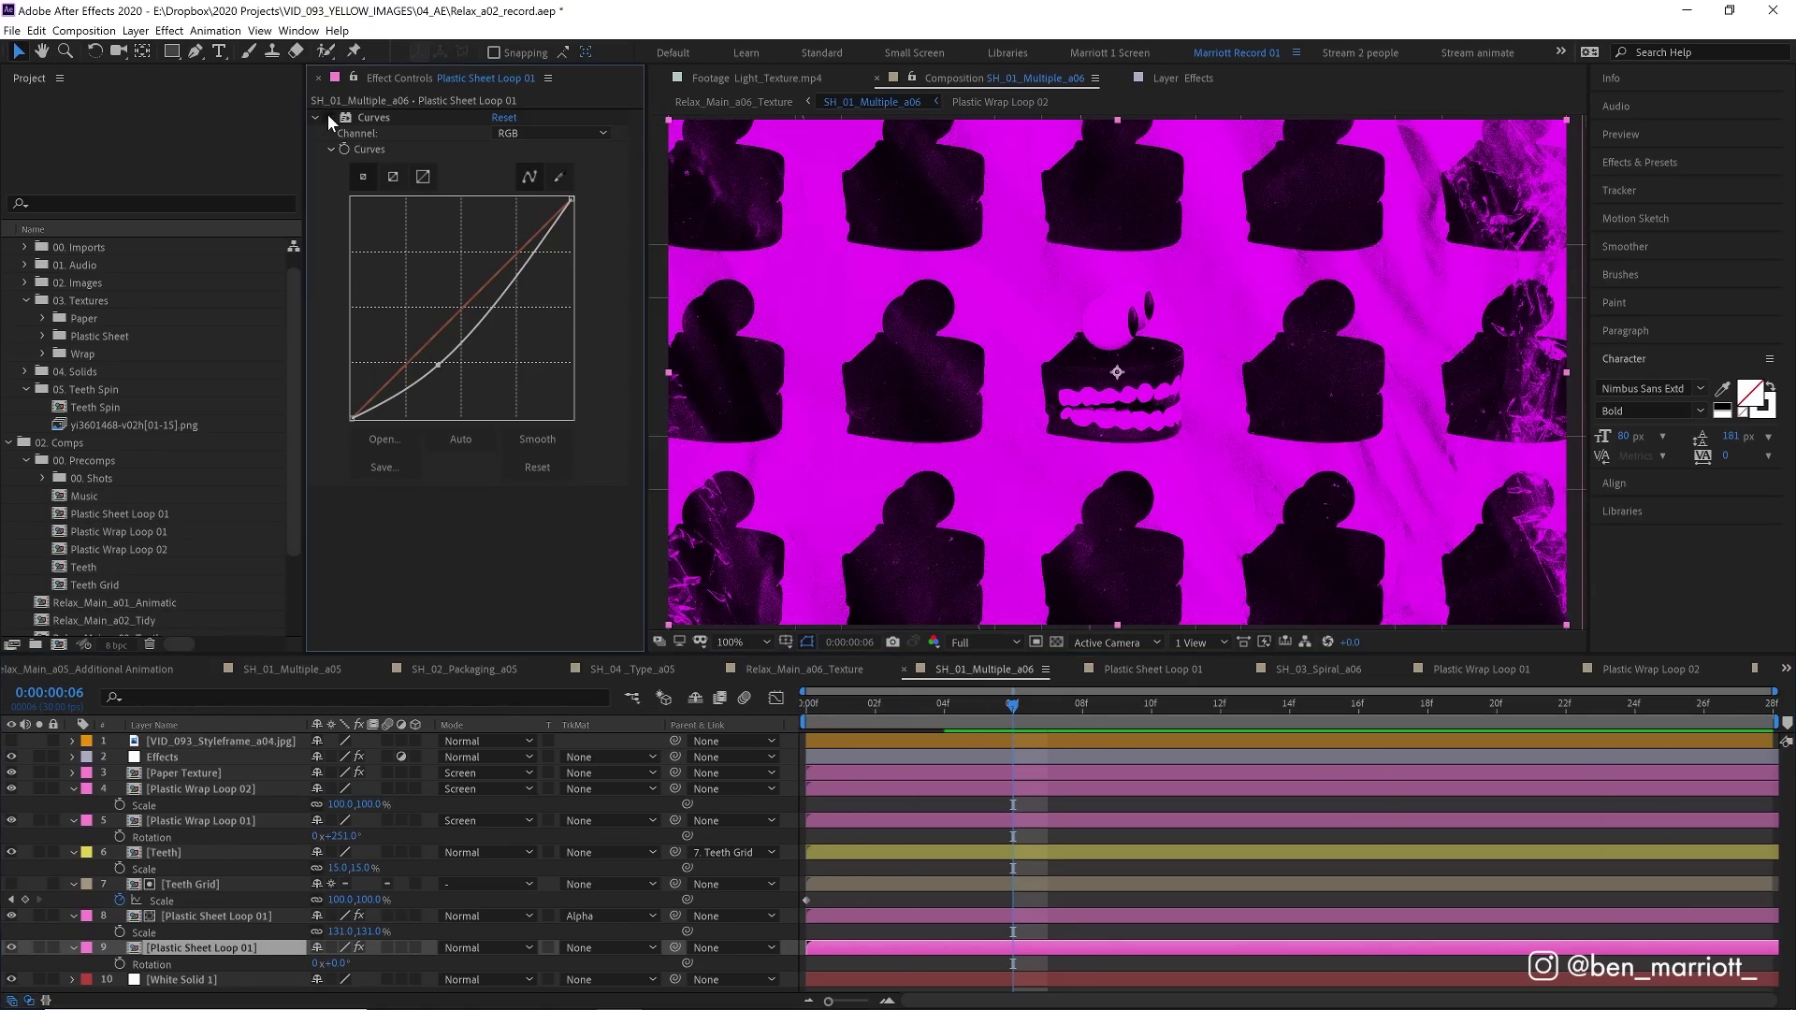
pyautogui.click(187, 915)
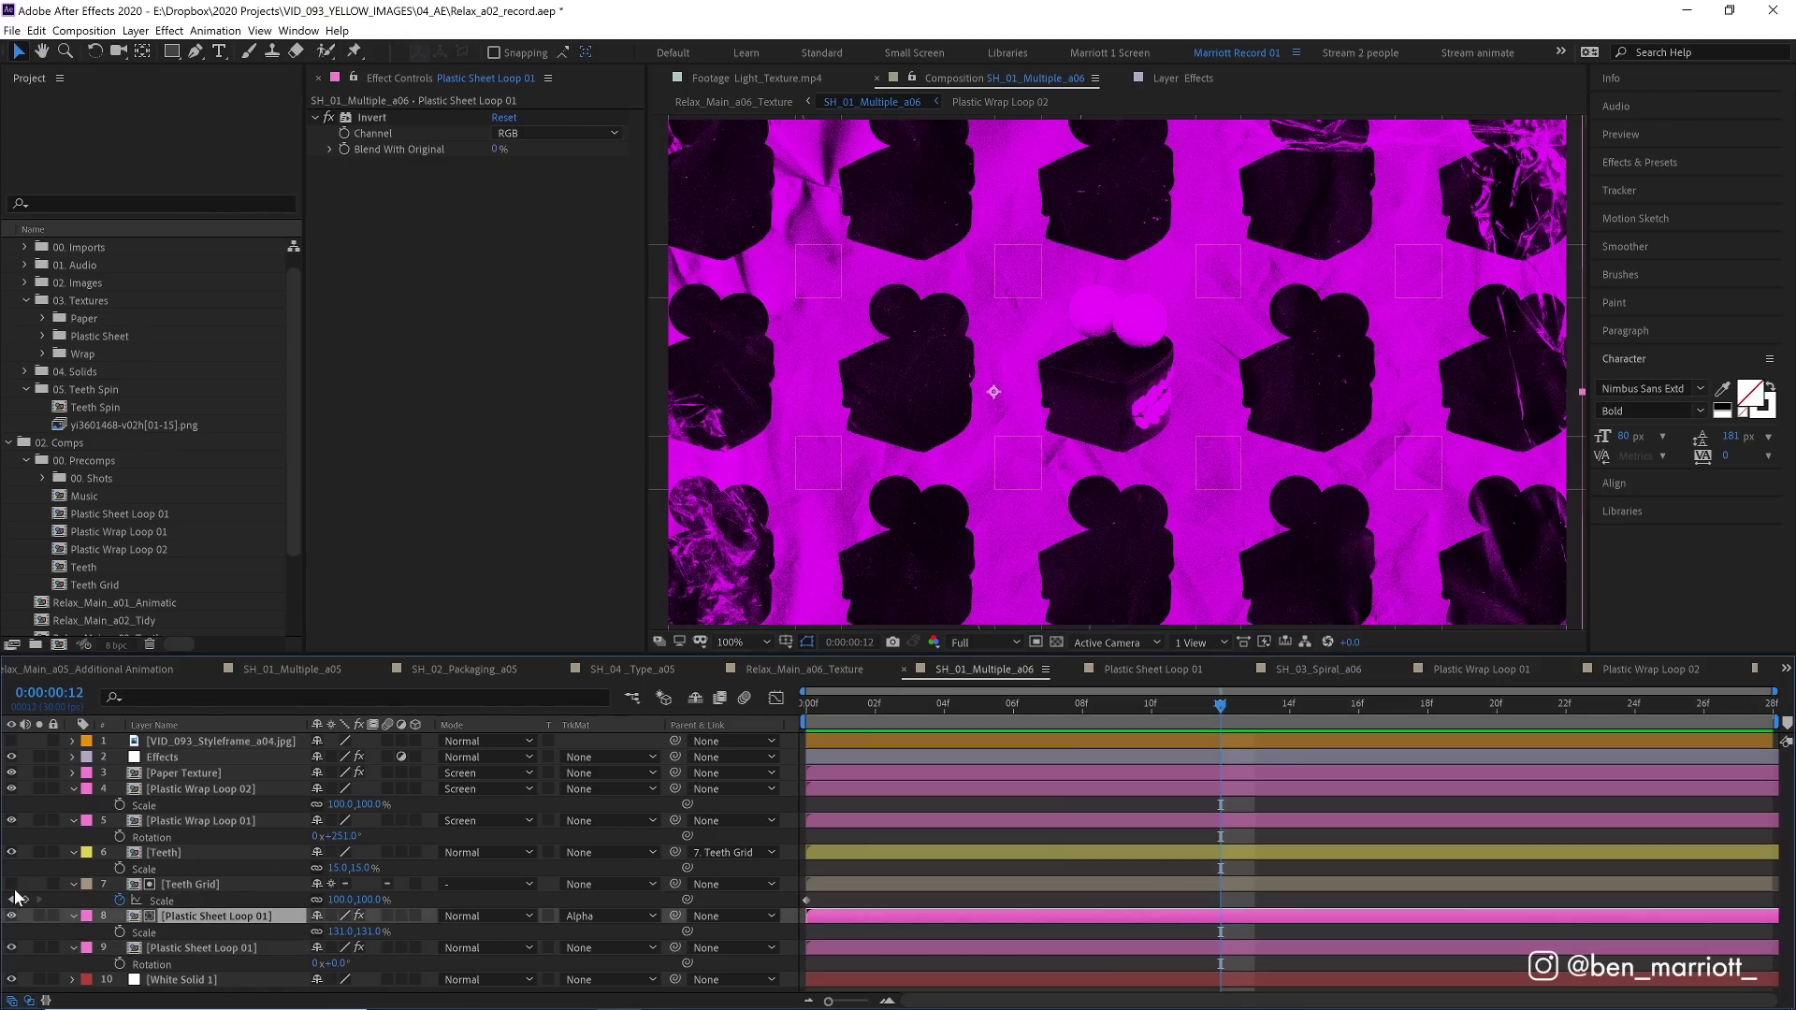
pyautogui.click(606, 916)
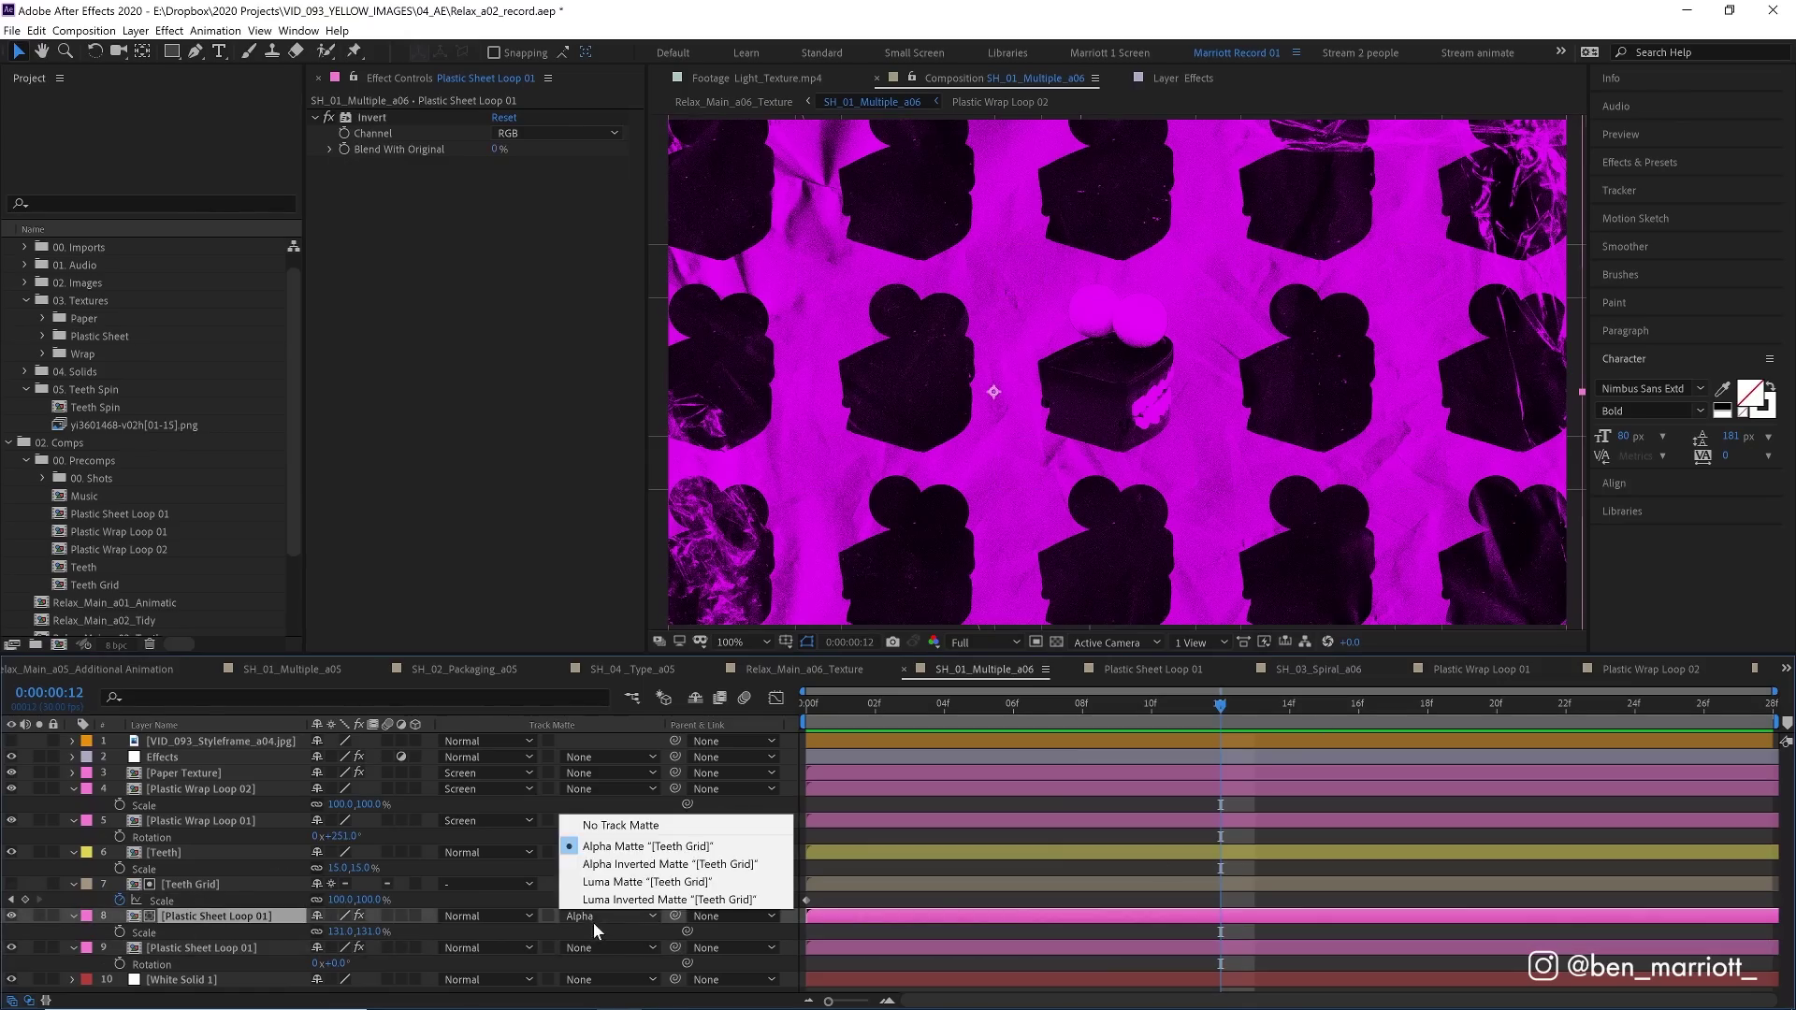
pyautogui.click(608, 847)
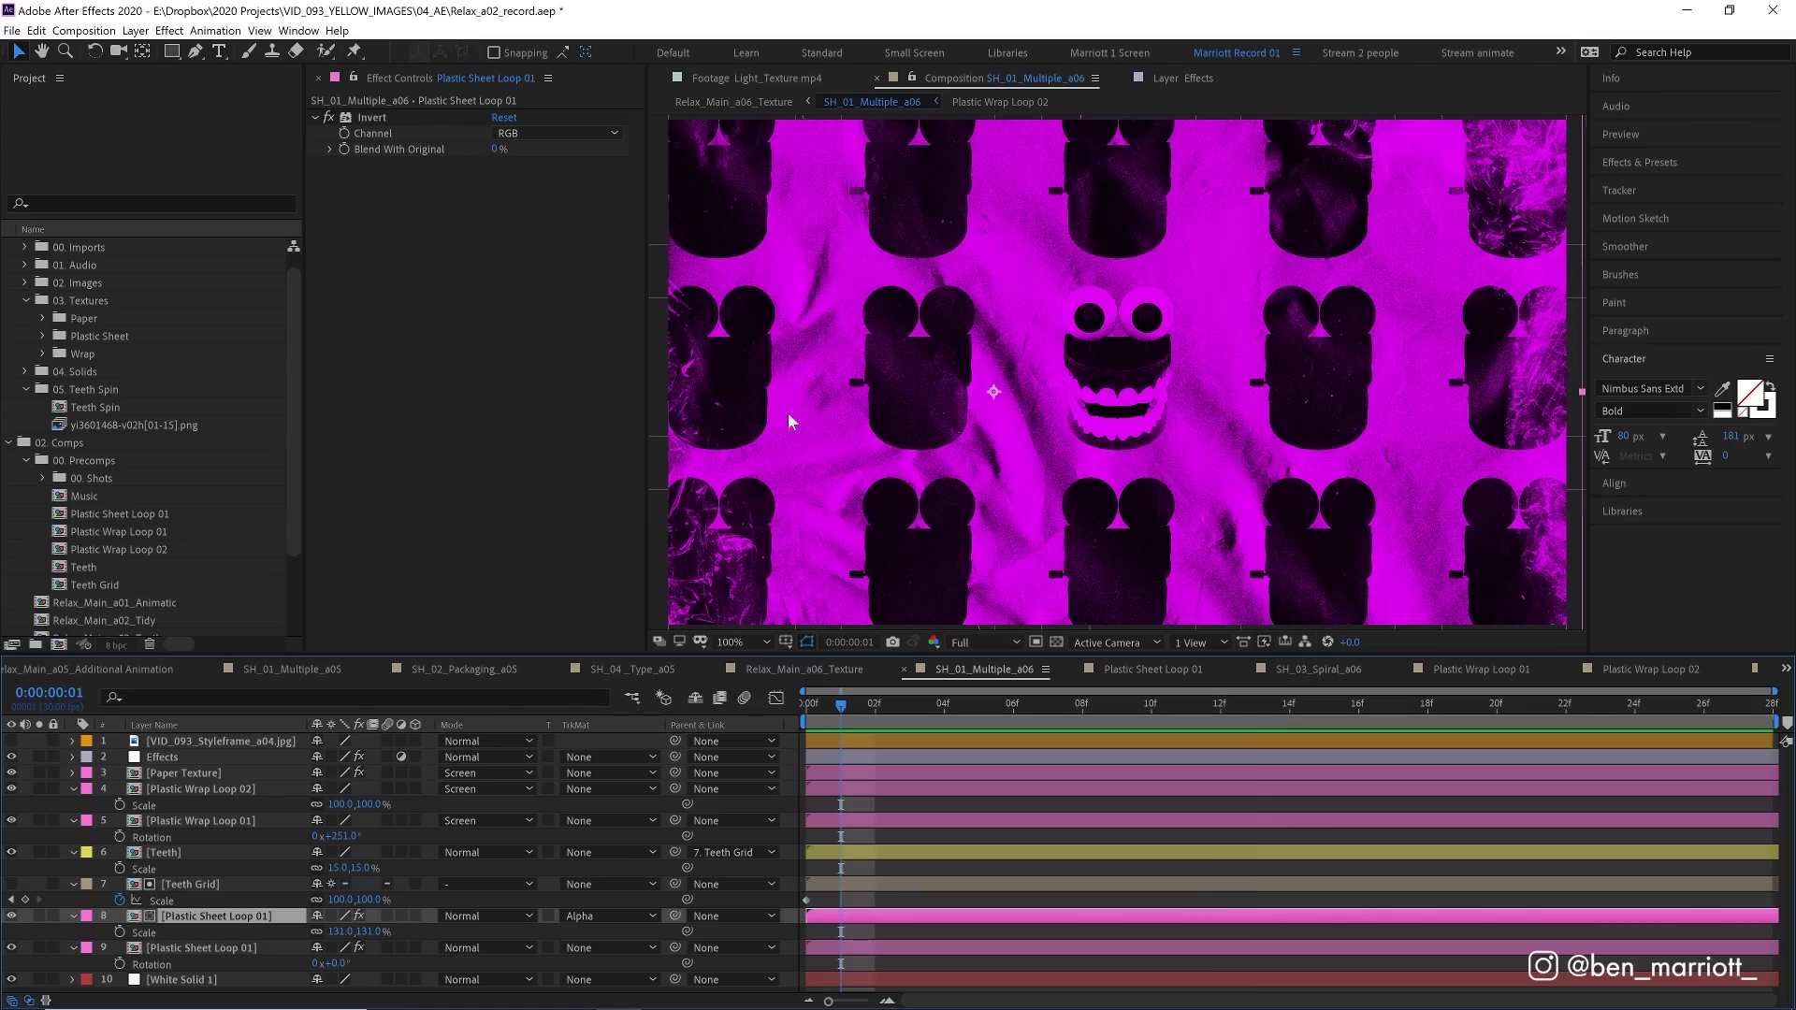
pyautogui.click(329, 117)
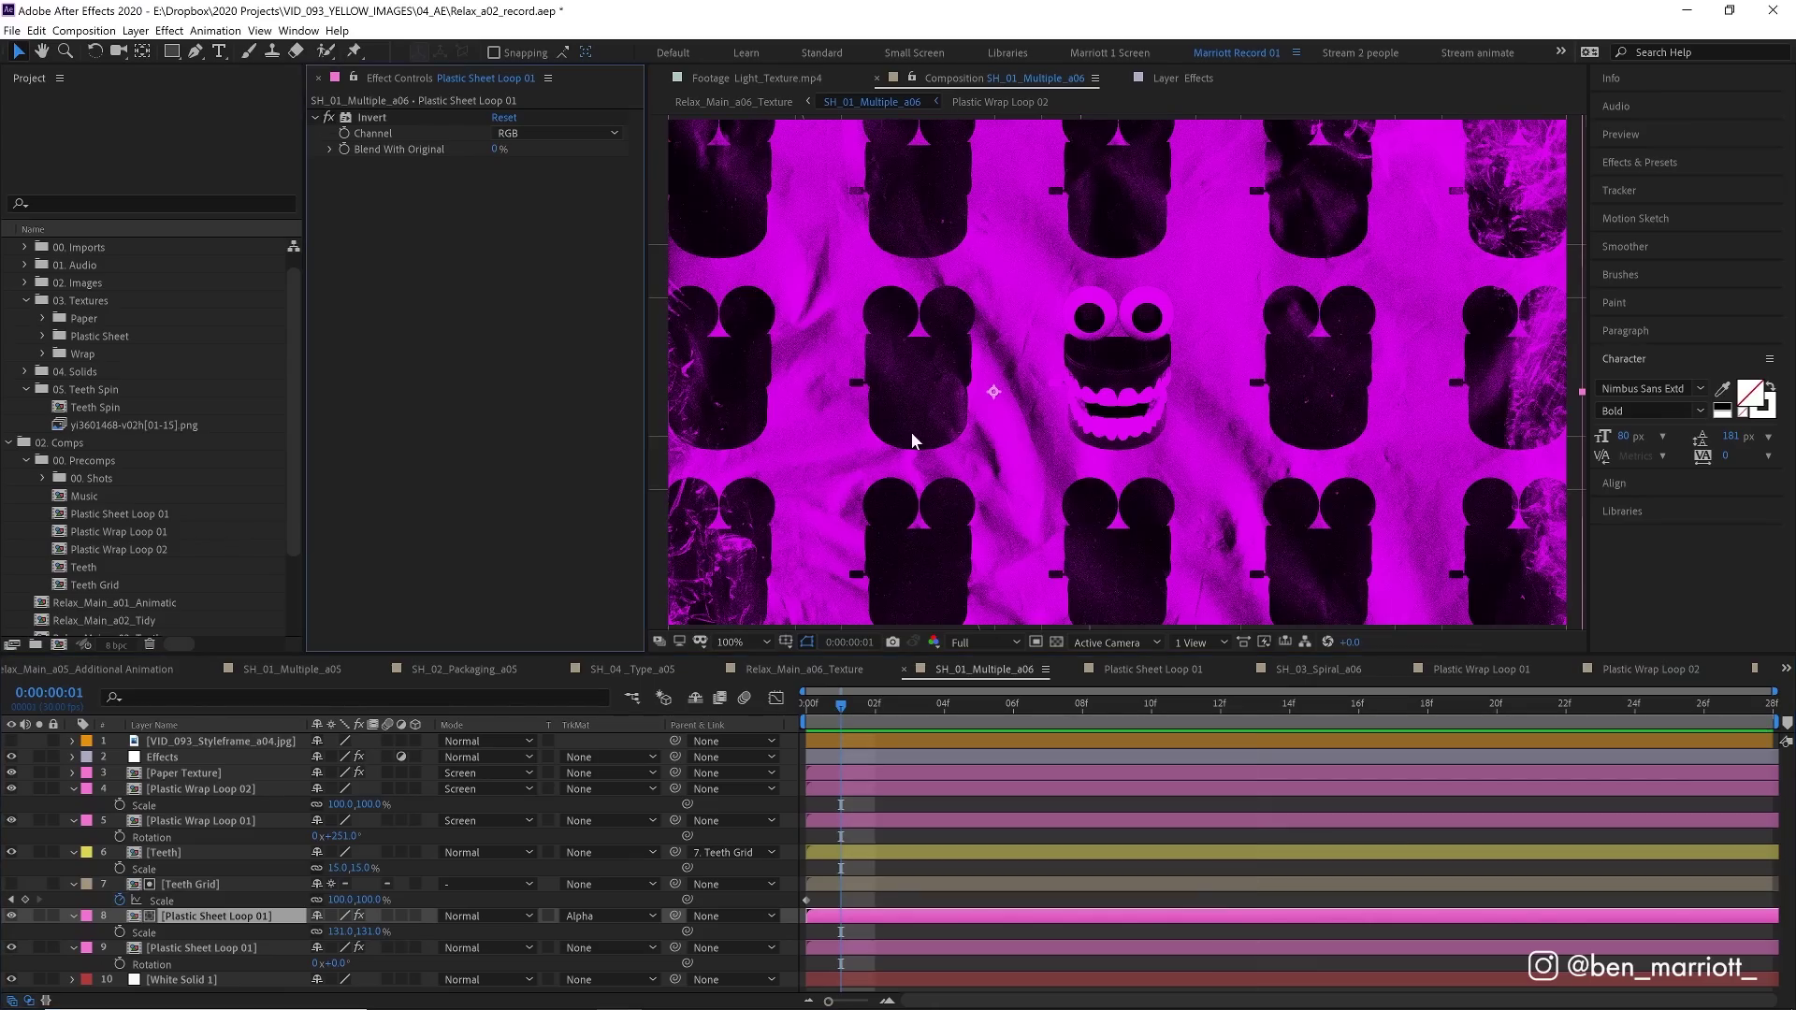
# Preview SH_01_Multiple_a06 with Plastic Wrap Loop 01, 02 and Paper Texture selected.
pyautogui.click(201, 788)
pyautogui.press('space')
pyautogui.keyDown('shift'); pyautogui.click(238, 820); pyautogui.keyUp('shift')
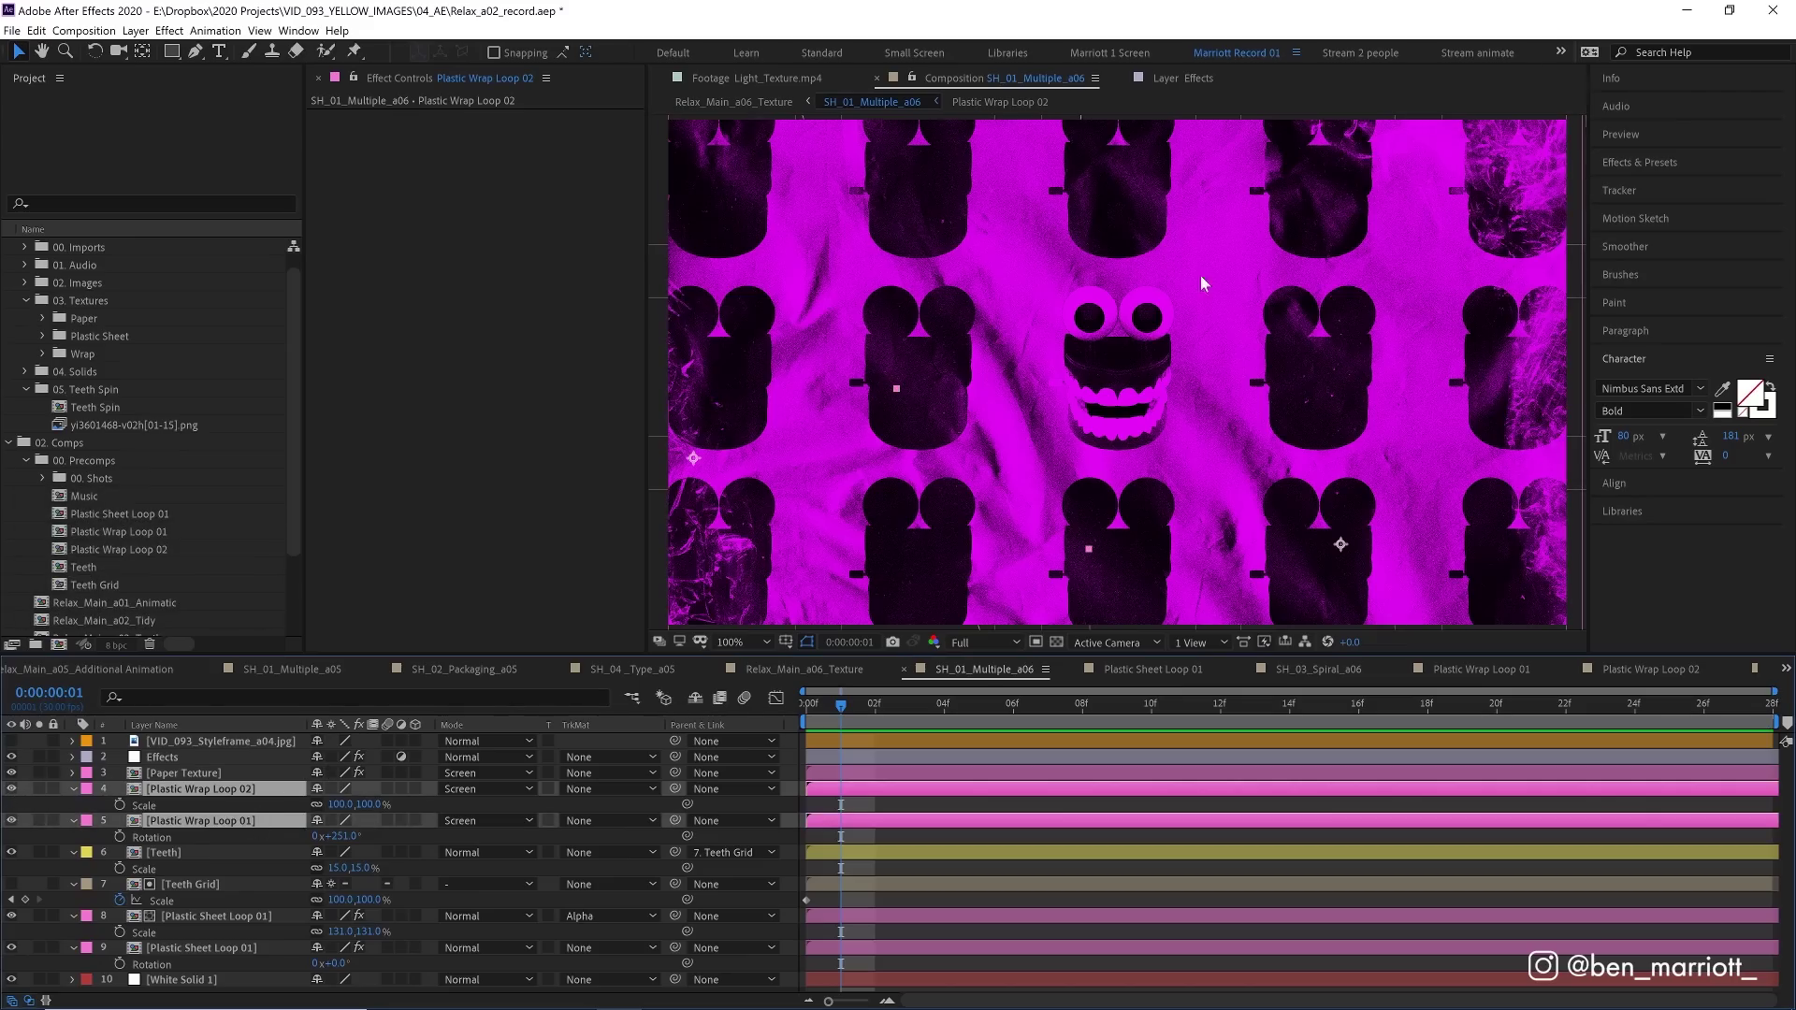
pyautogui.hotkey('ctrl', 'Up')
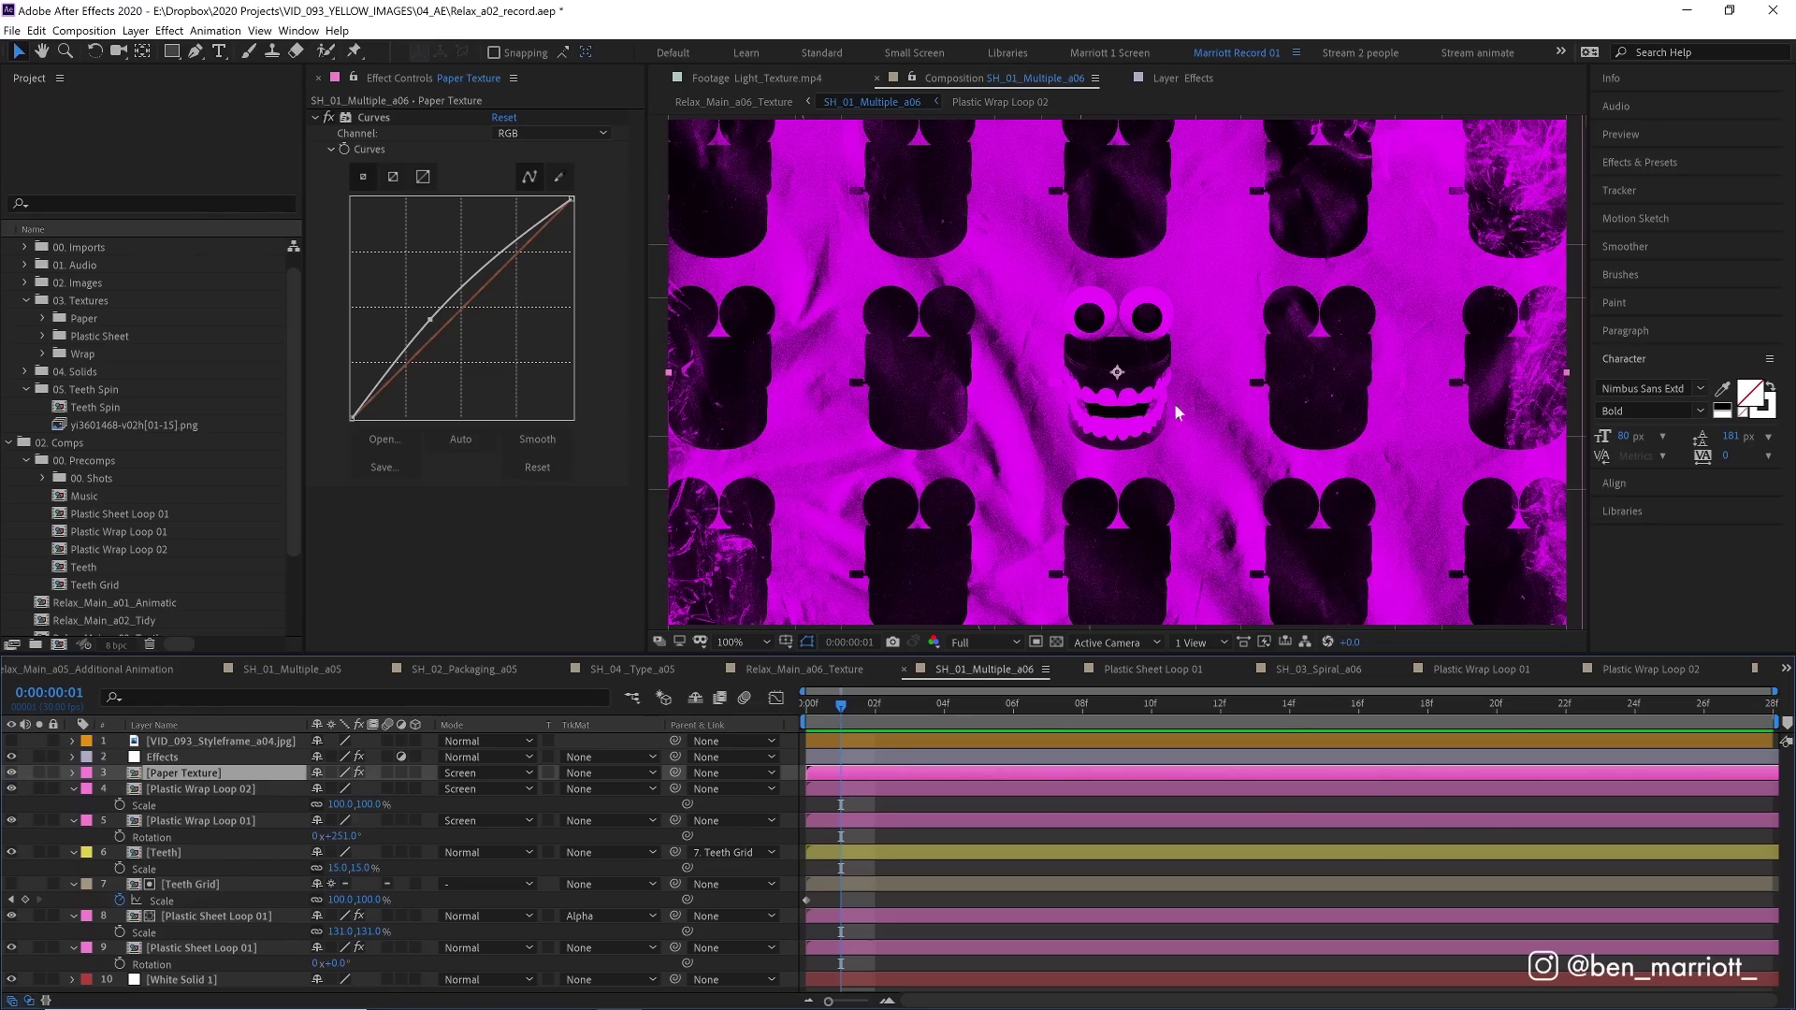
# Scrub through Relax_Main_a06_Texture, then preview Relax_Main_a07_Shading.
pyautogui.click(805, 669)
pyautogui.moveTo(851, 703); pyautogui.dragTo(1646, 707)
pyautogui.press('space')
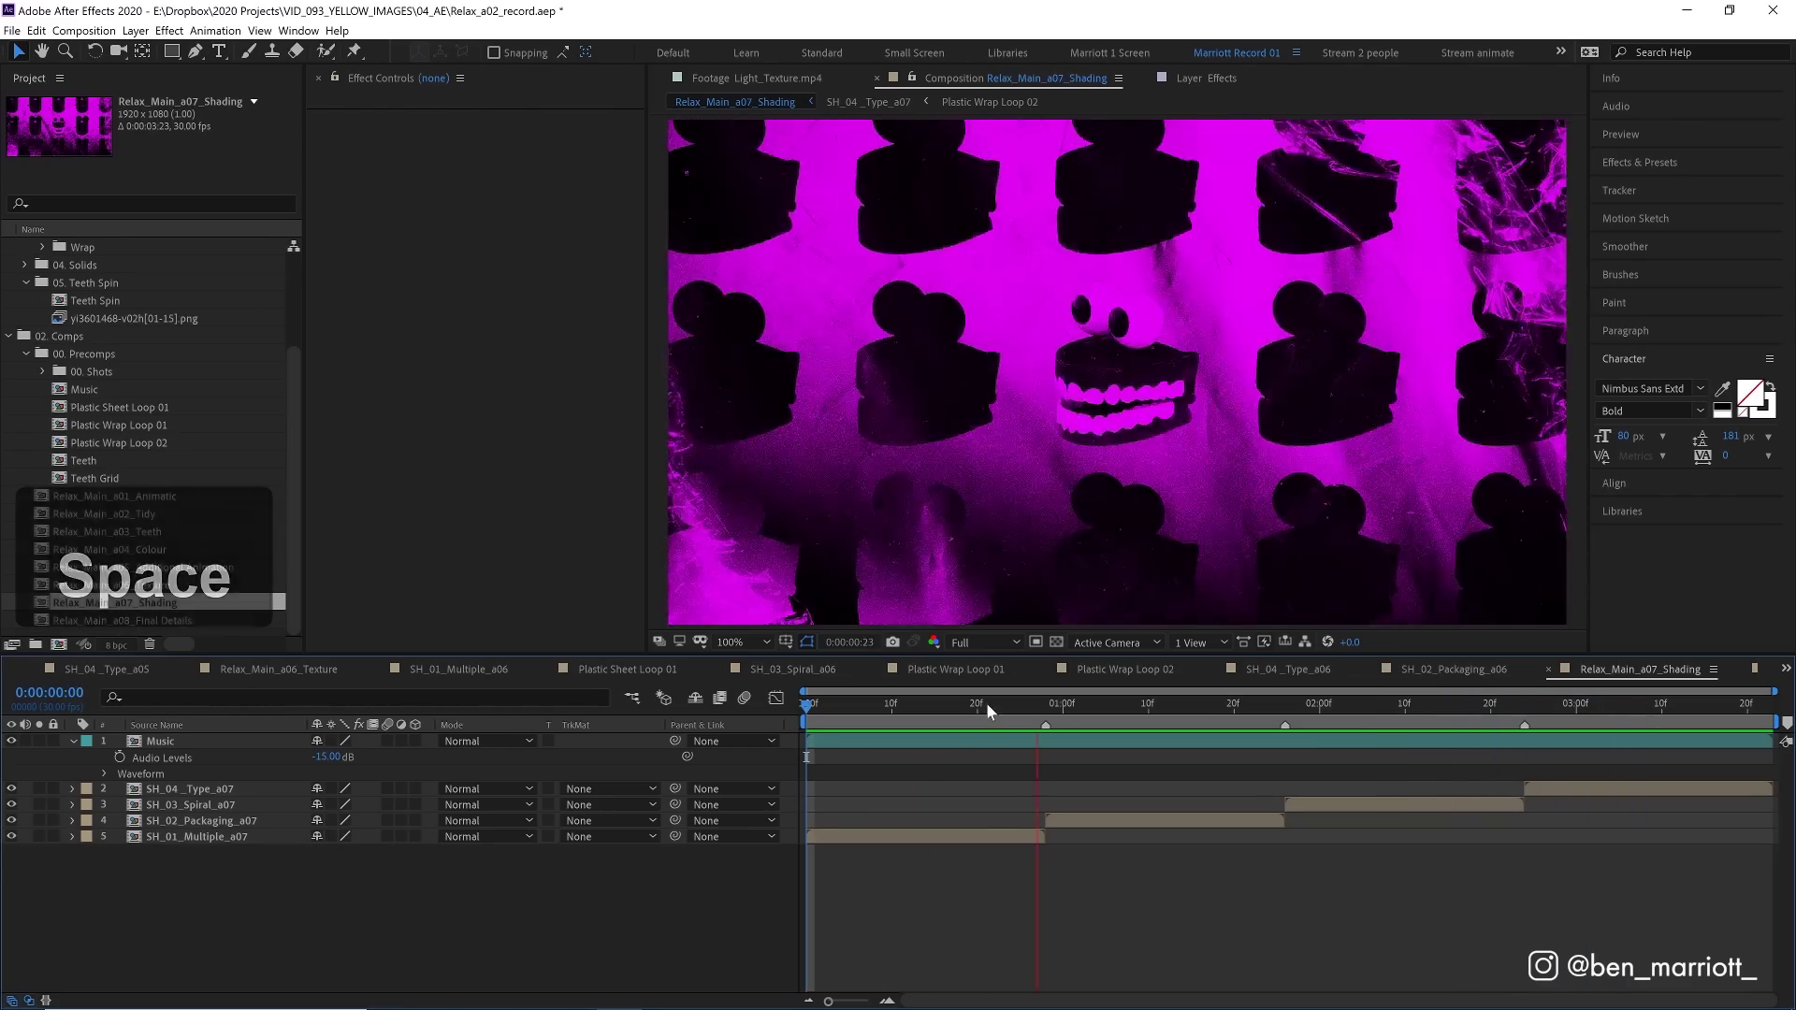
# Go to the RELAX pillbox shot, hide the Circle 01 shading, and select Circle 01.
pyautogui.moveTo(988, 704); pyautogui.dragTo(1148, 706)
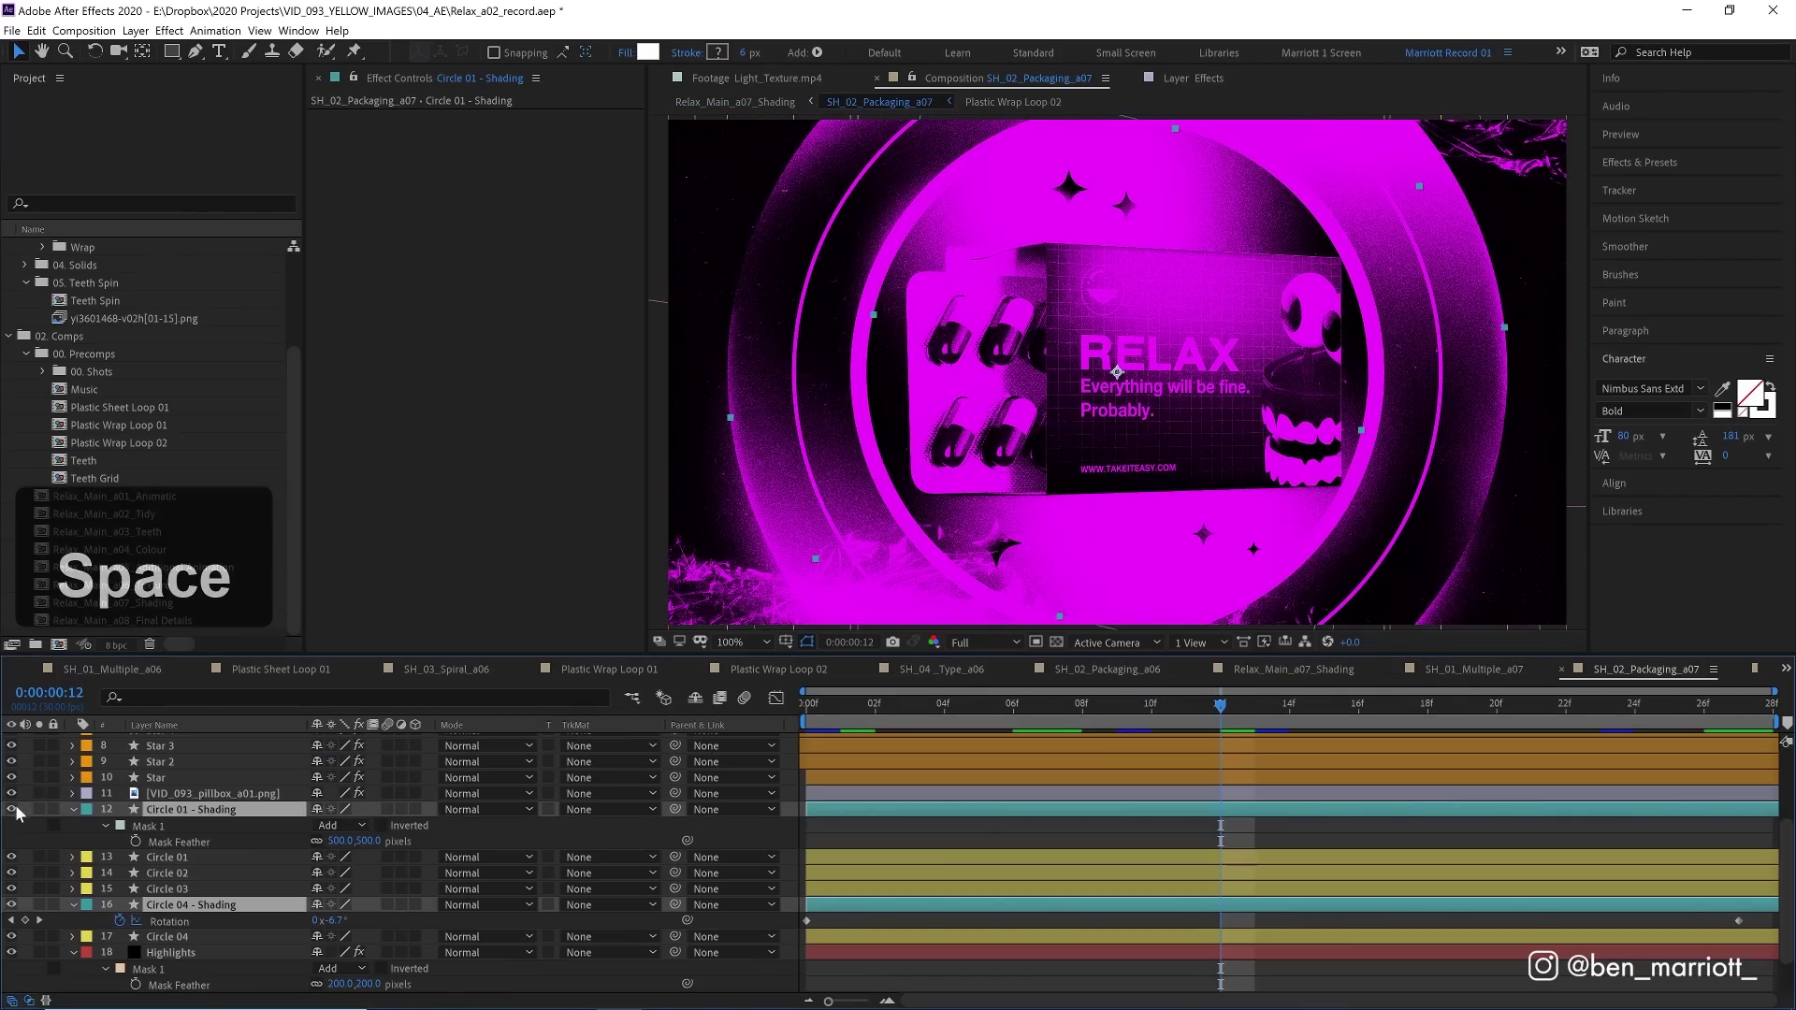
pyautogui.click(12, 809)
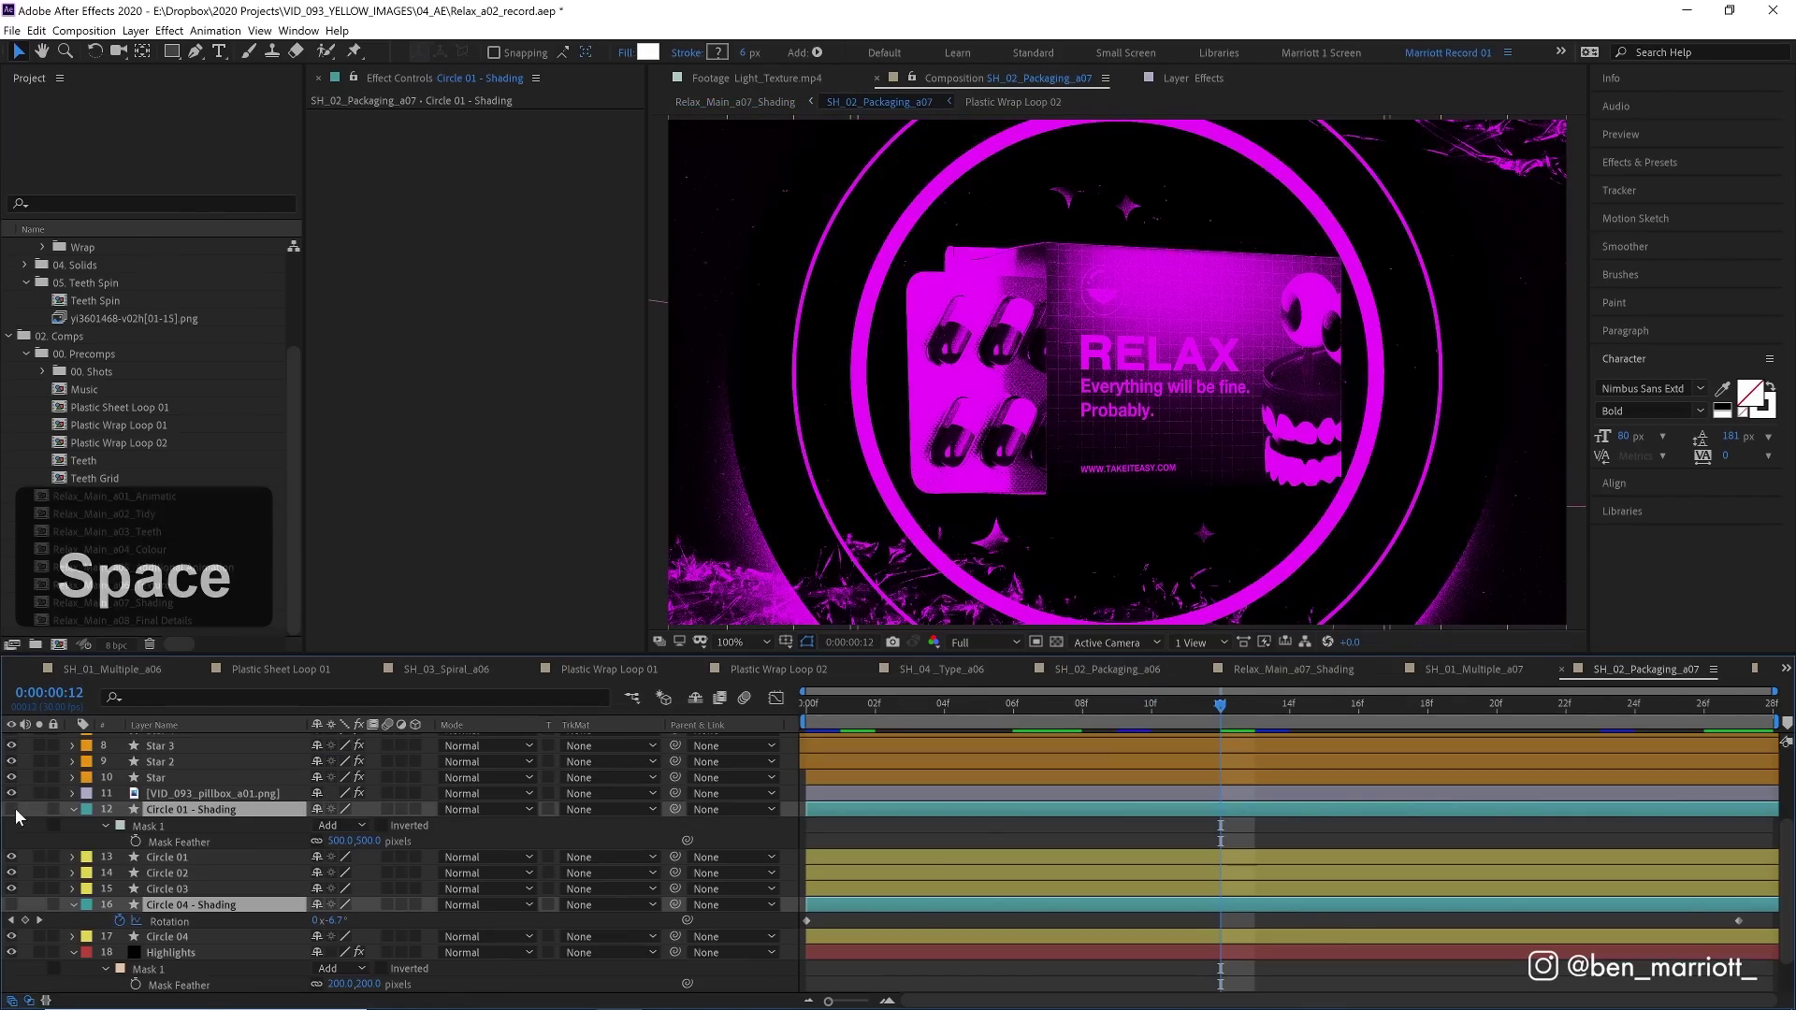
pyautogui.click(12, 809)
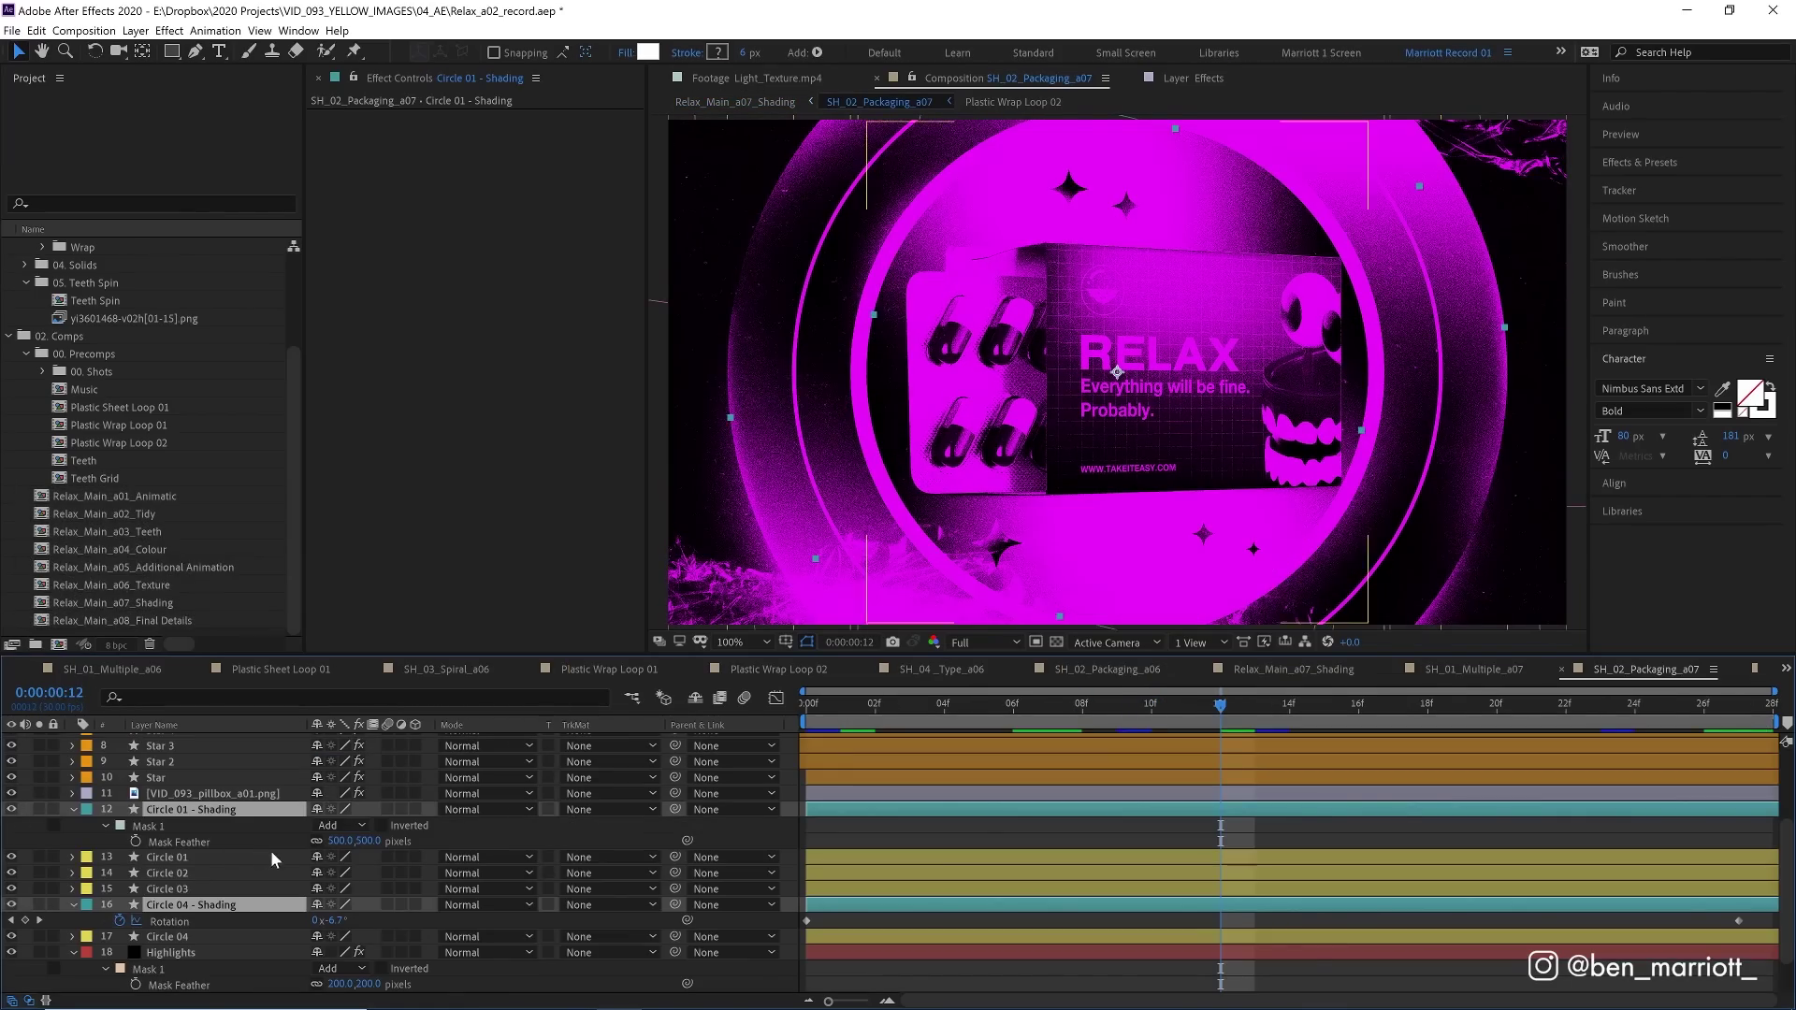
pyautogui.click(12, 810)
pyautogui.click(168, 857)
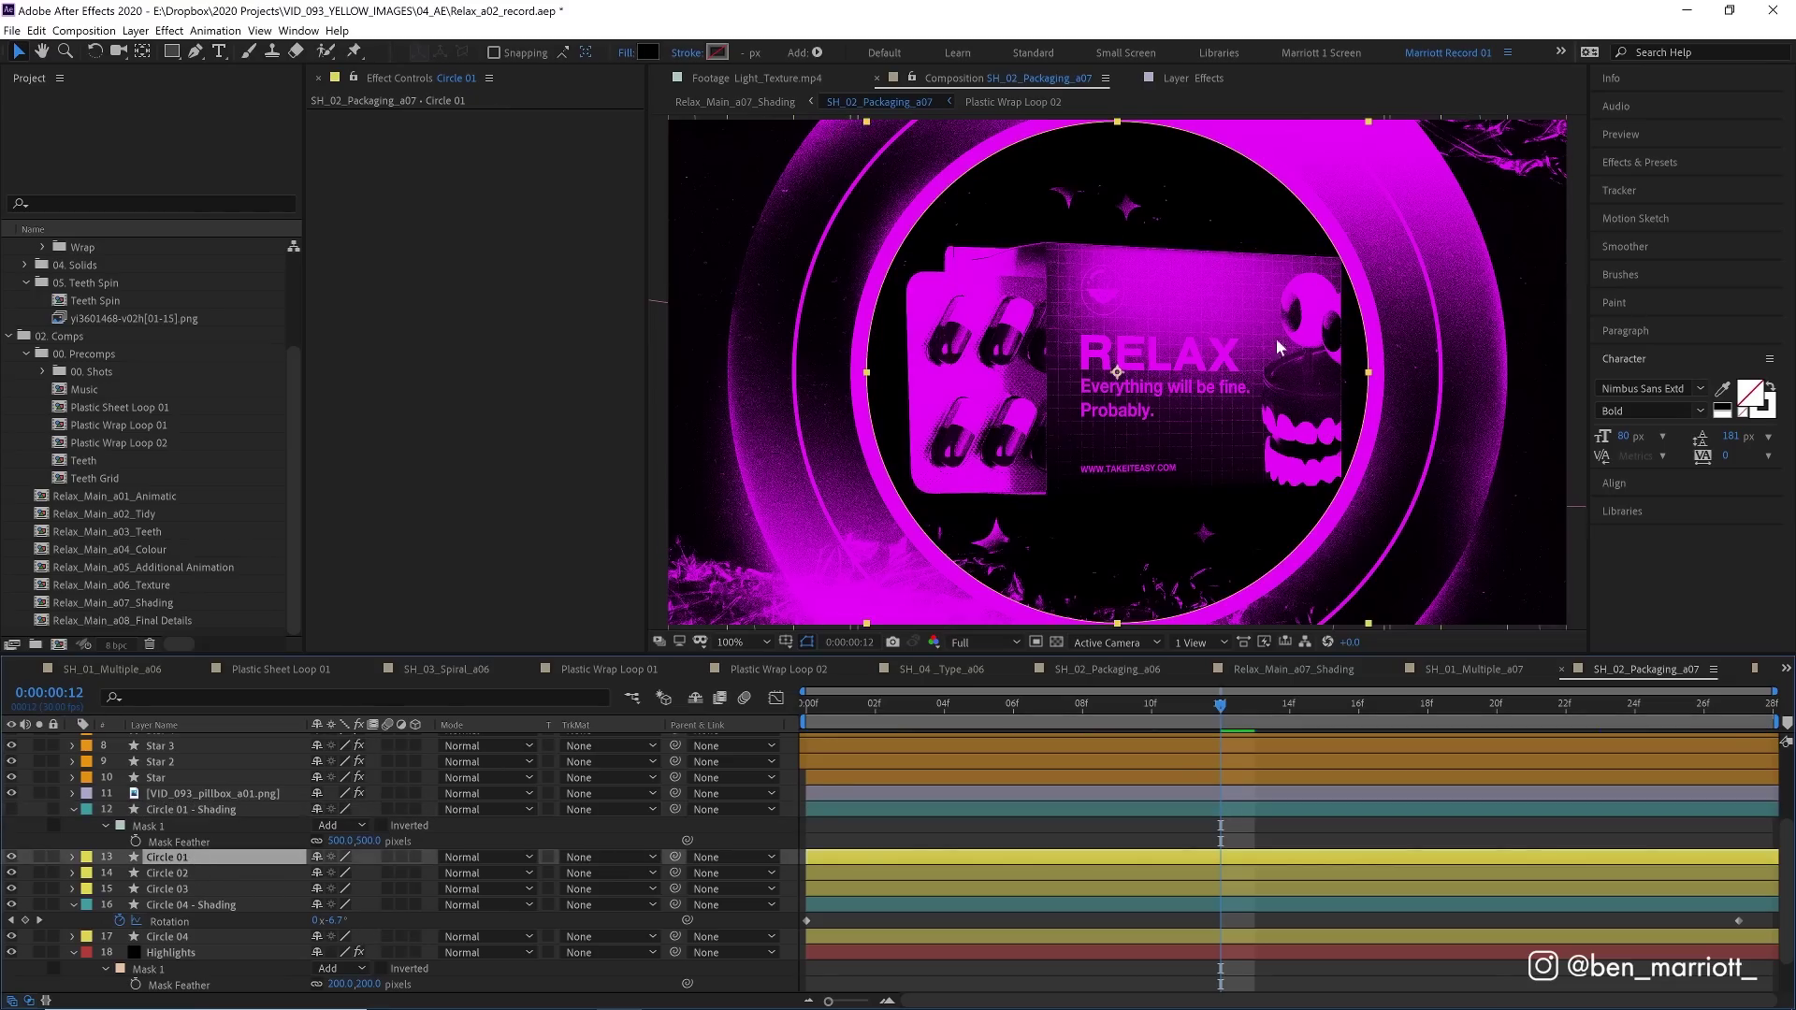
pyautogui.click(233, 889)
pyautogui.click(204, 853)
# Duplicate Circle 01 with a white fill and set the Pen tool to create masks.
pyautogui.hotkey('ctrl', 'd')
pyautogui.click(647, 52)
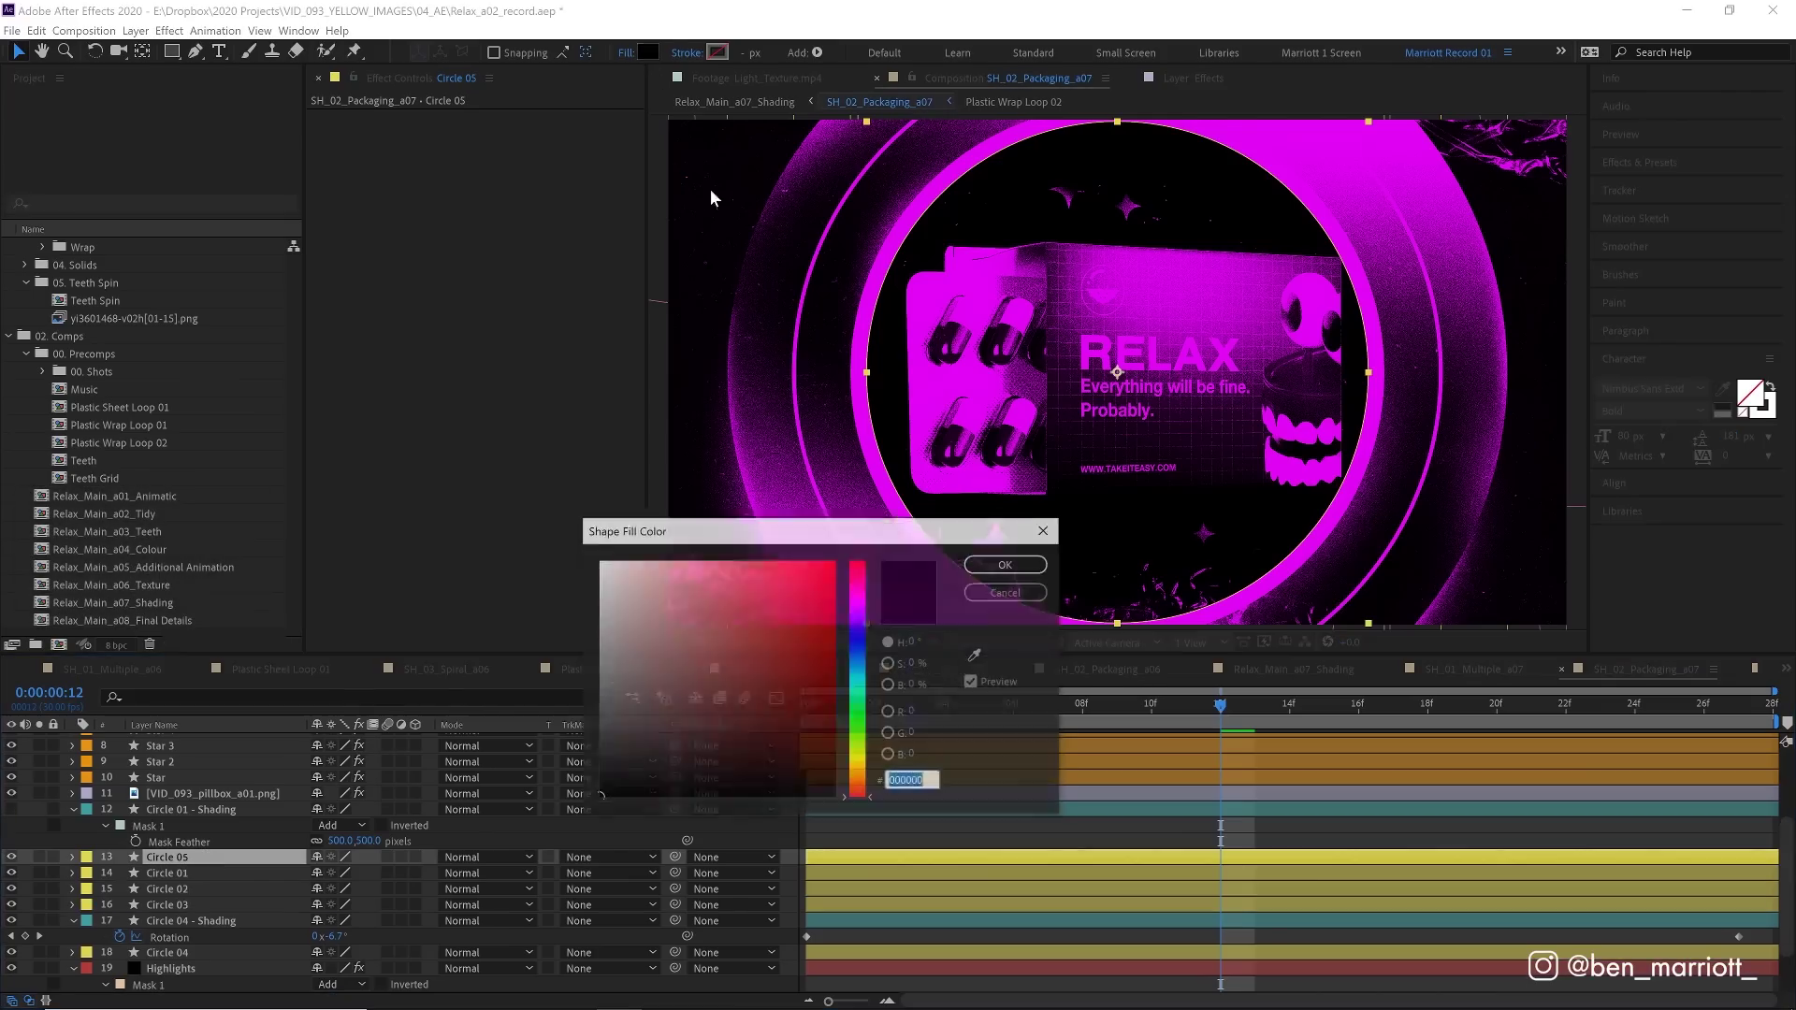
pyautogui.click(606, 560)
pyautogui.click(1011, 561)
pyautogui.click(195, 53)
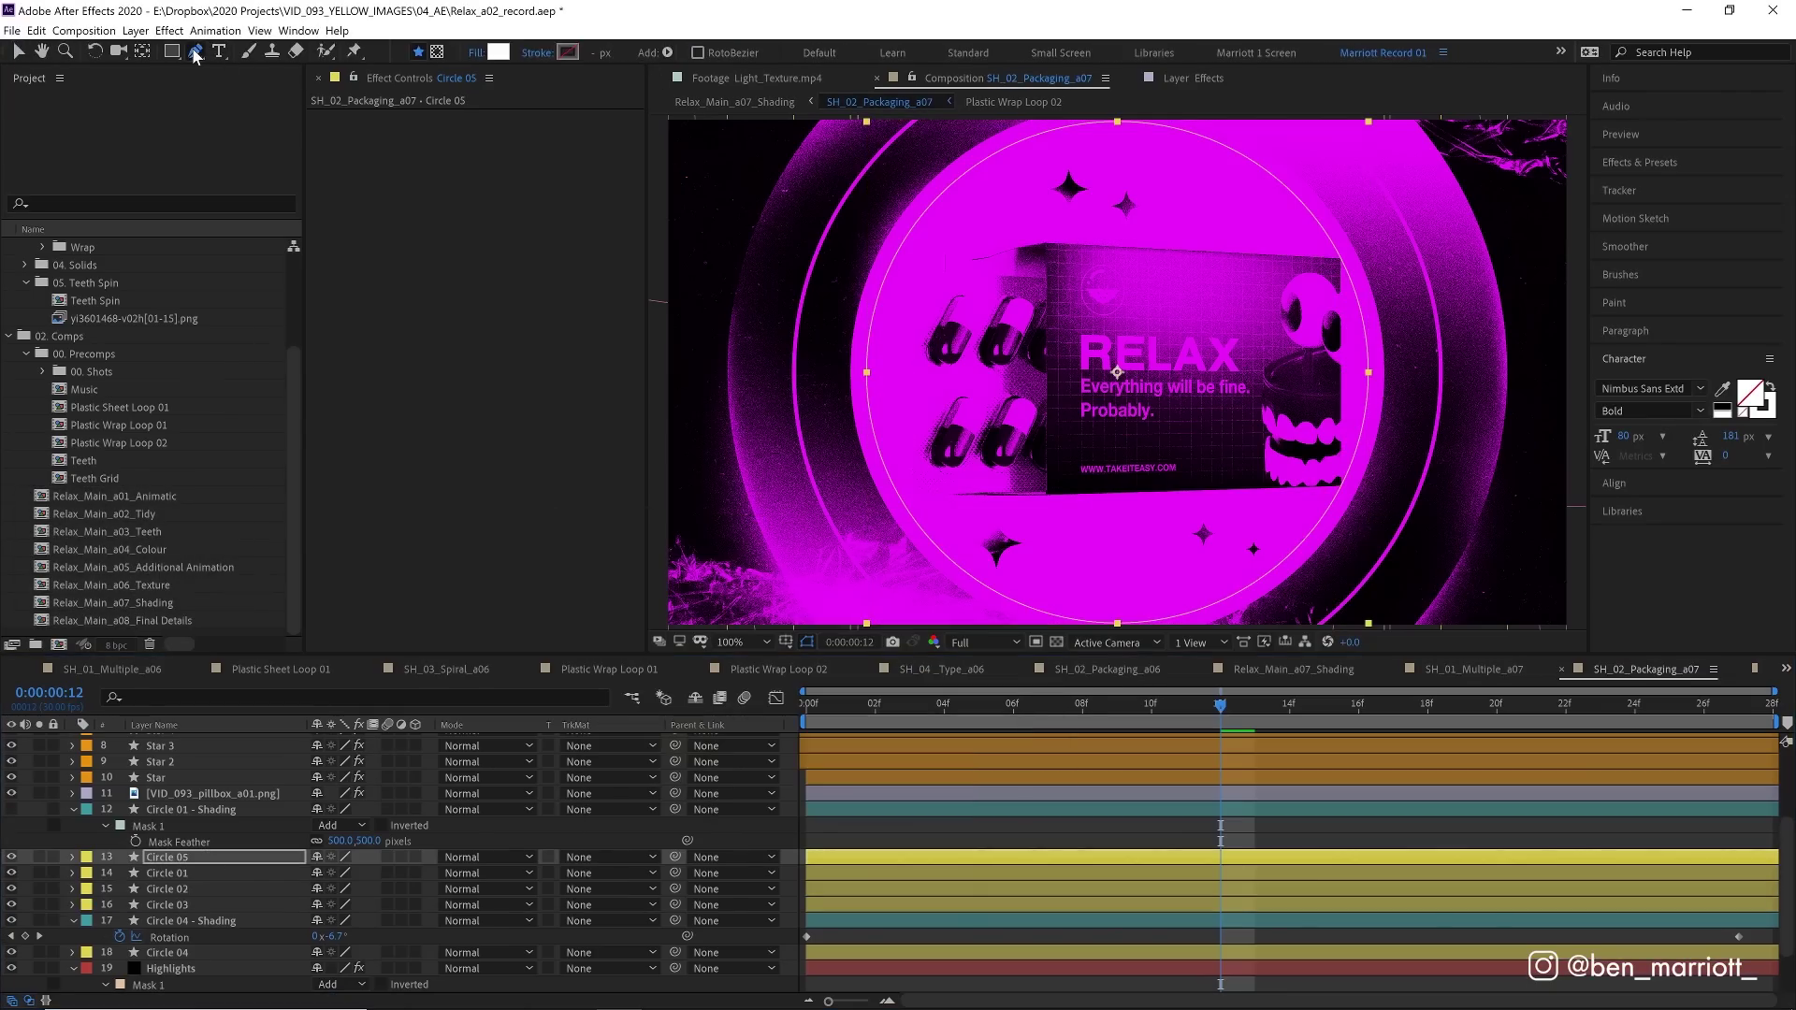
pyautogui.click(436, 52)
# Draw a mask on Circle 05 and feather its edge to about 510.
pyautogui.press(',')
pyautogui.press(',')
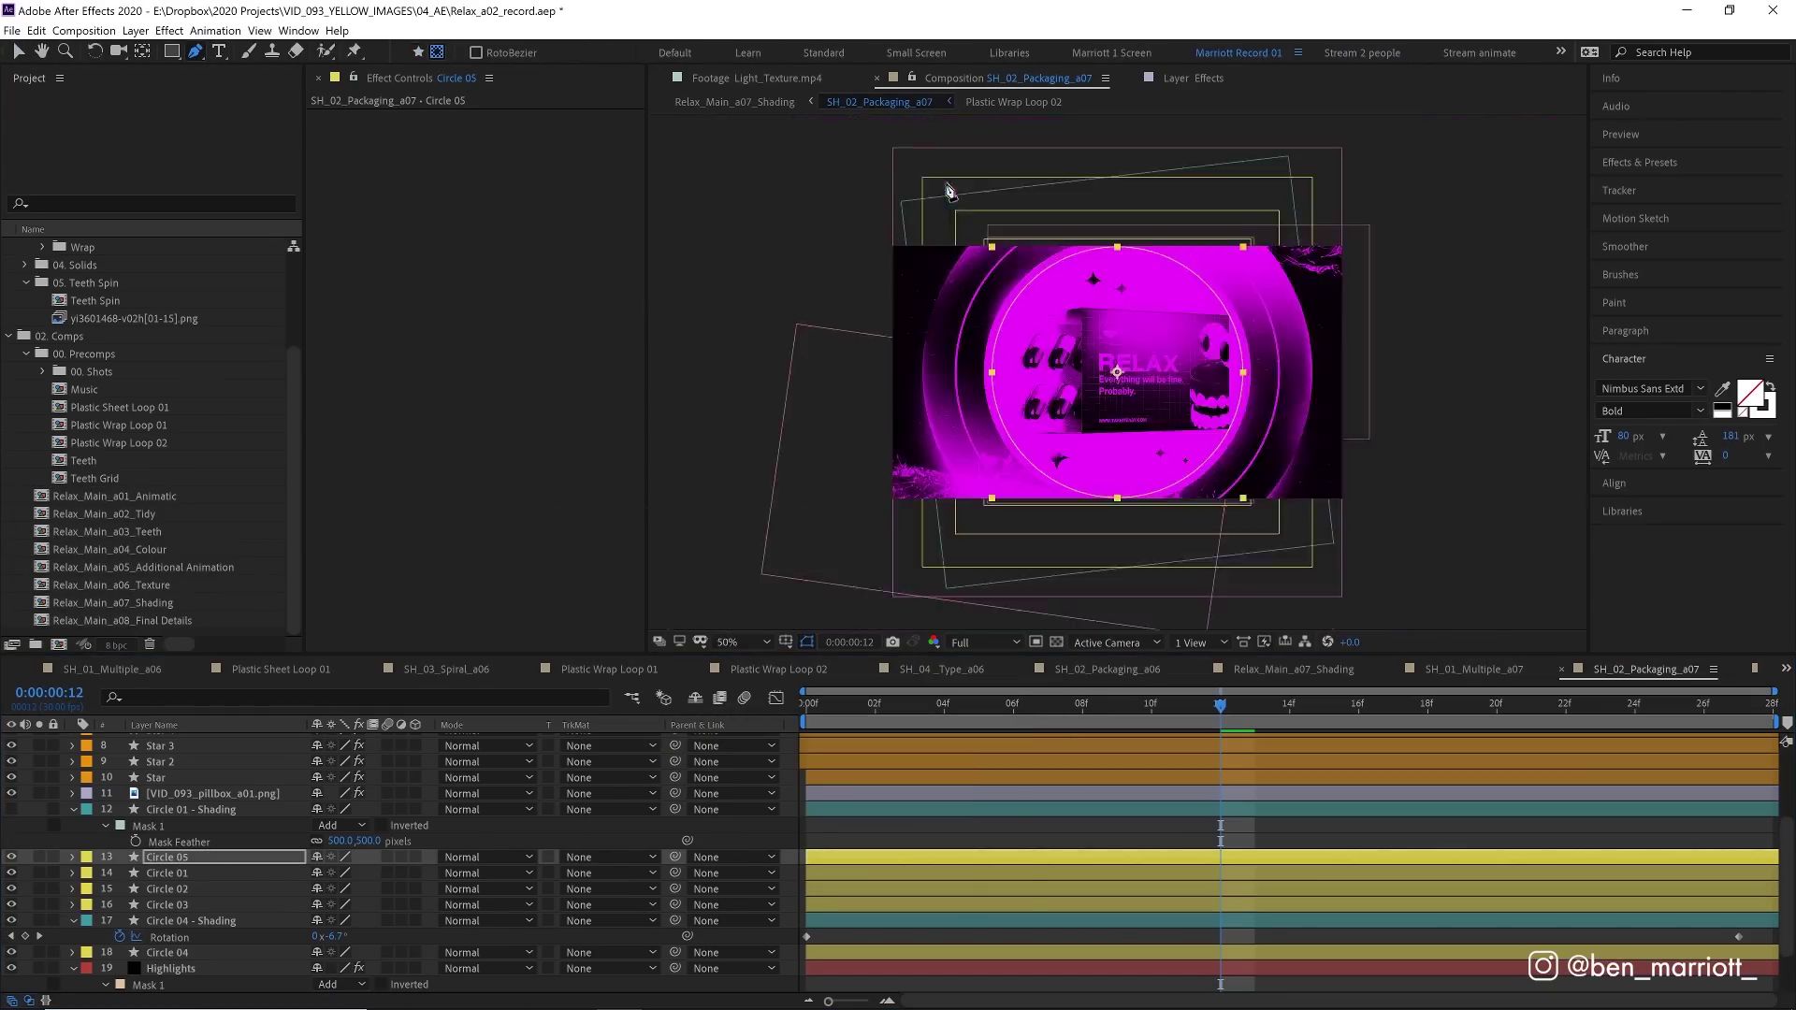
pyautogui.moveTo(1003, 222); pyautogui.dragTo(951, 262)
pyautogui.click(1033, 340)
pyautogui.press('z')
pyautogui.click(1108, 483)
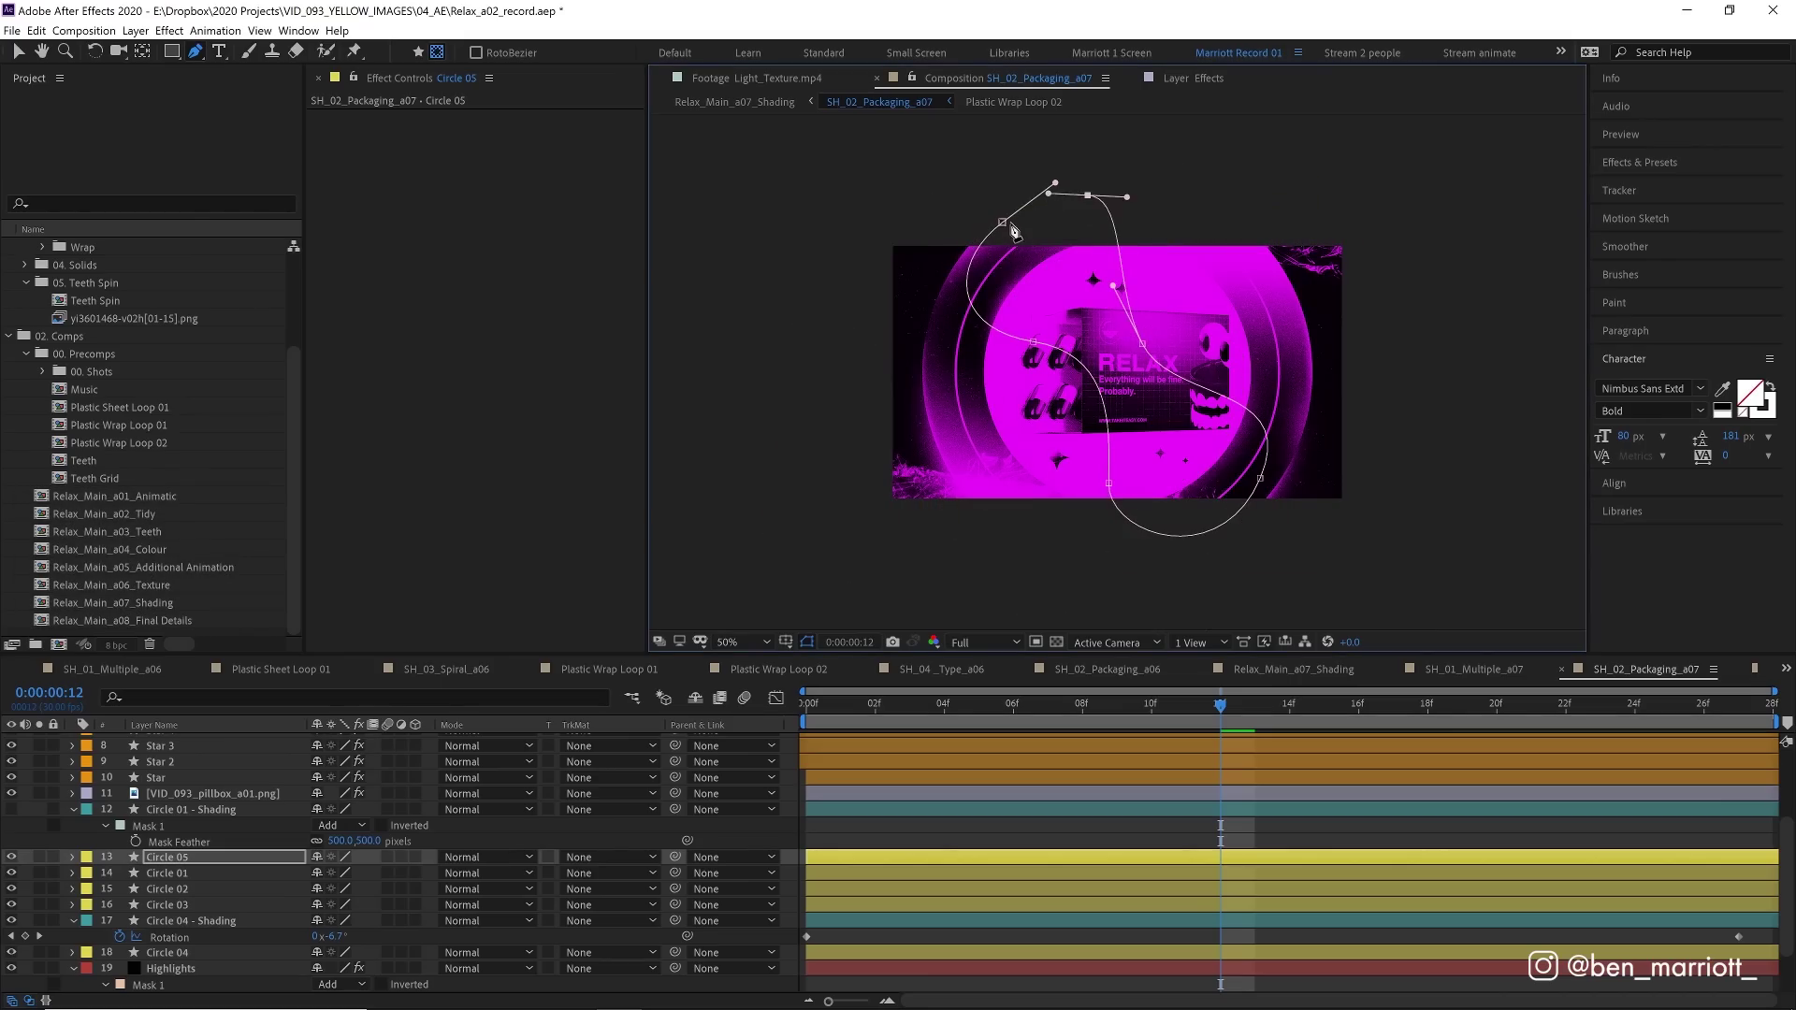
pyautogui.press('.')
pyautogui.press('.')
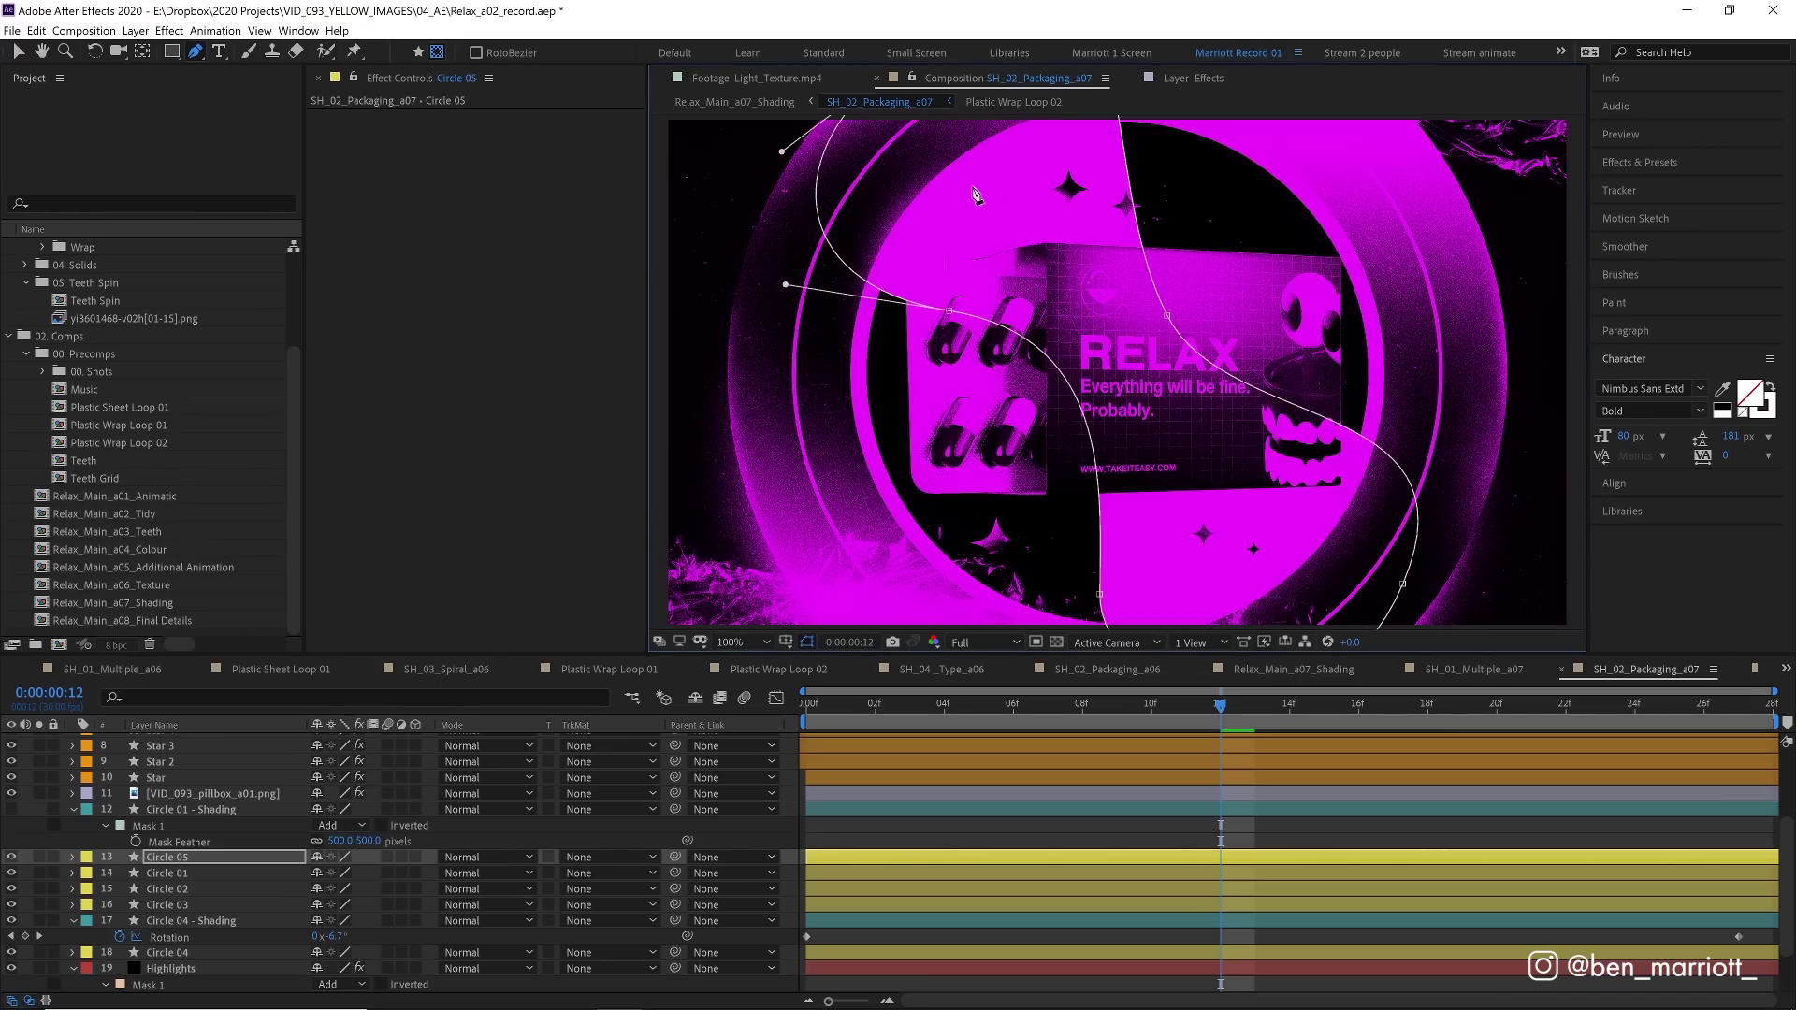
pyautogui.press('f')
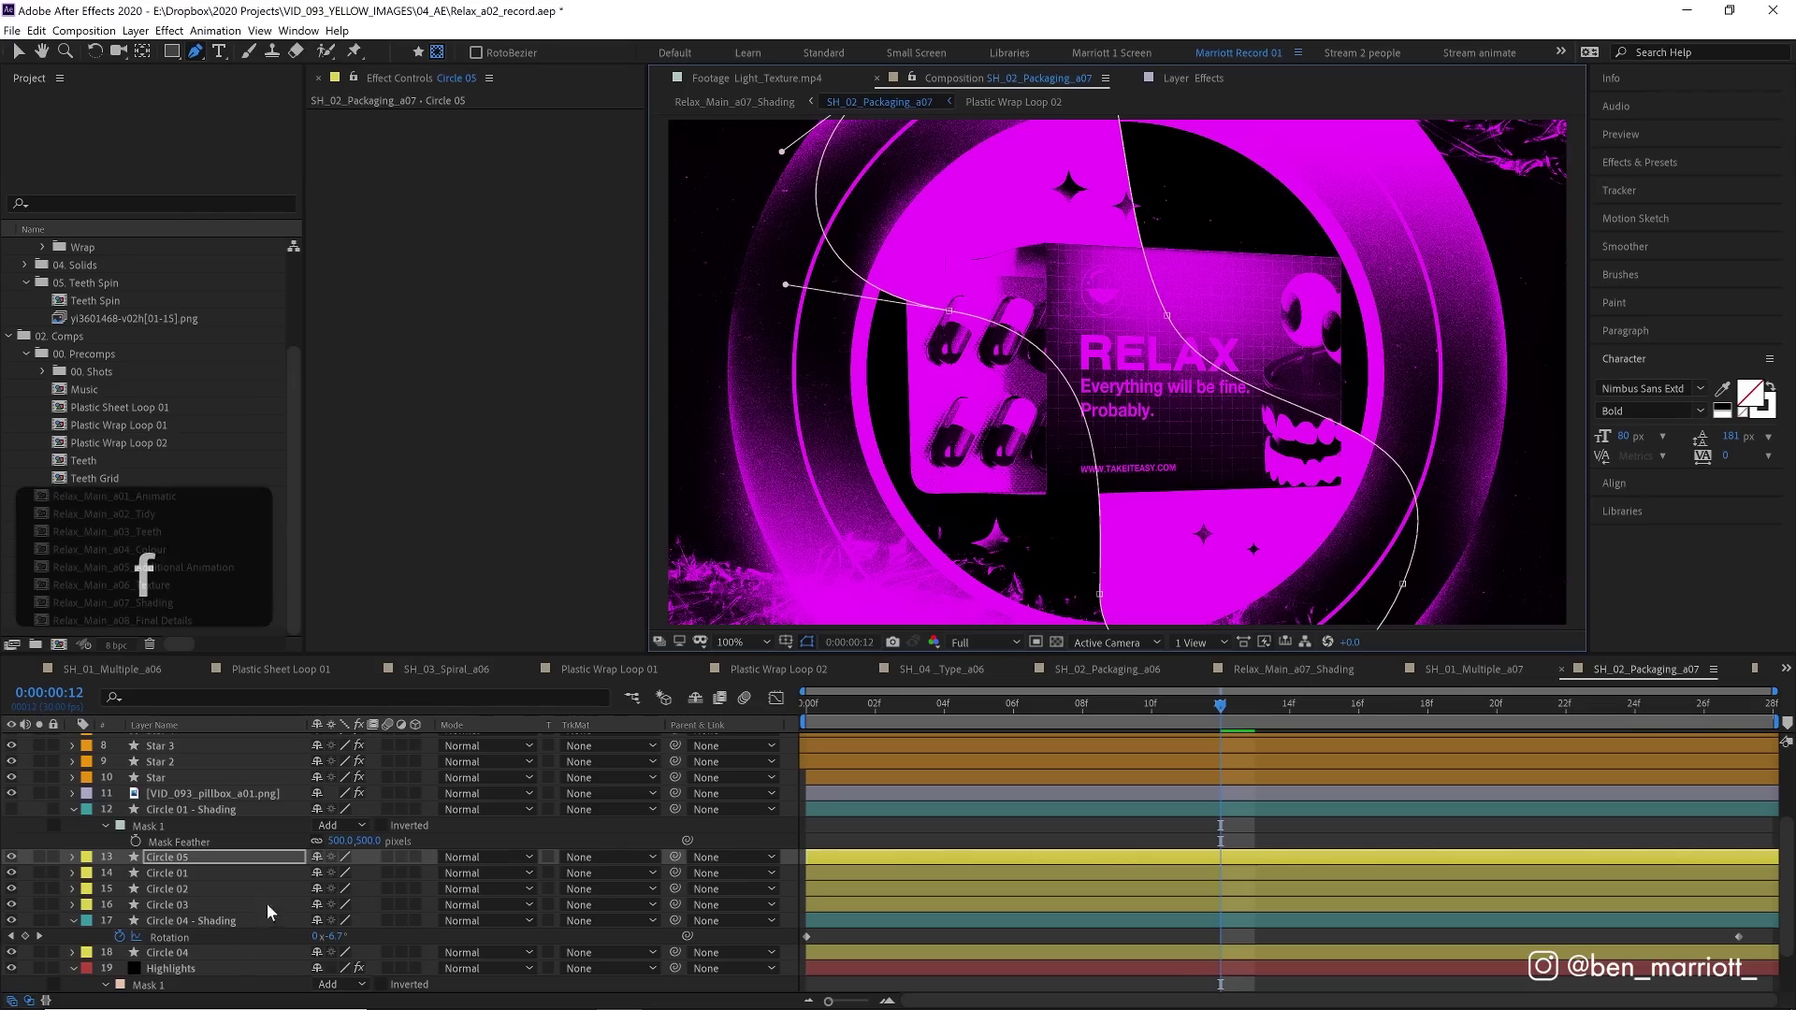
pyautogui.moveTo(342, 888); pyautogui.dragTo(508, 885)
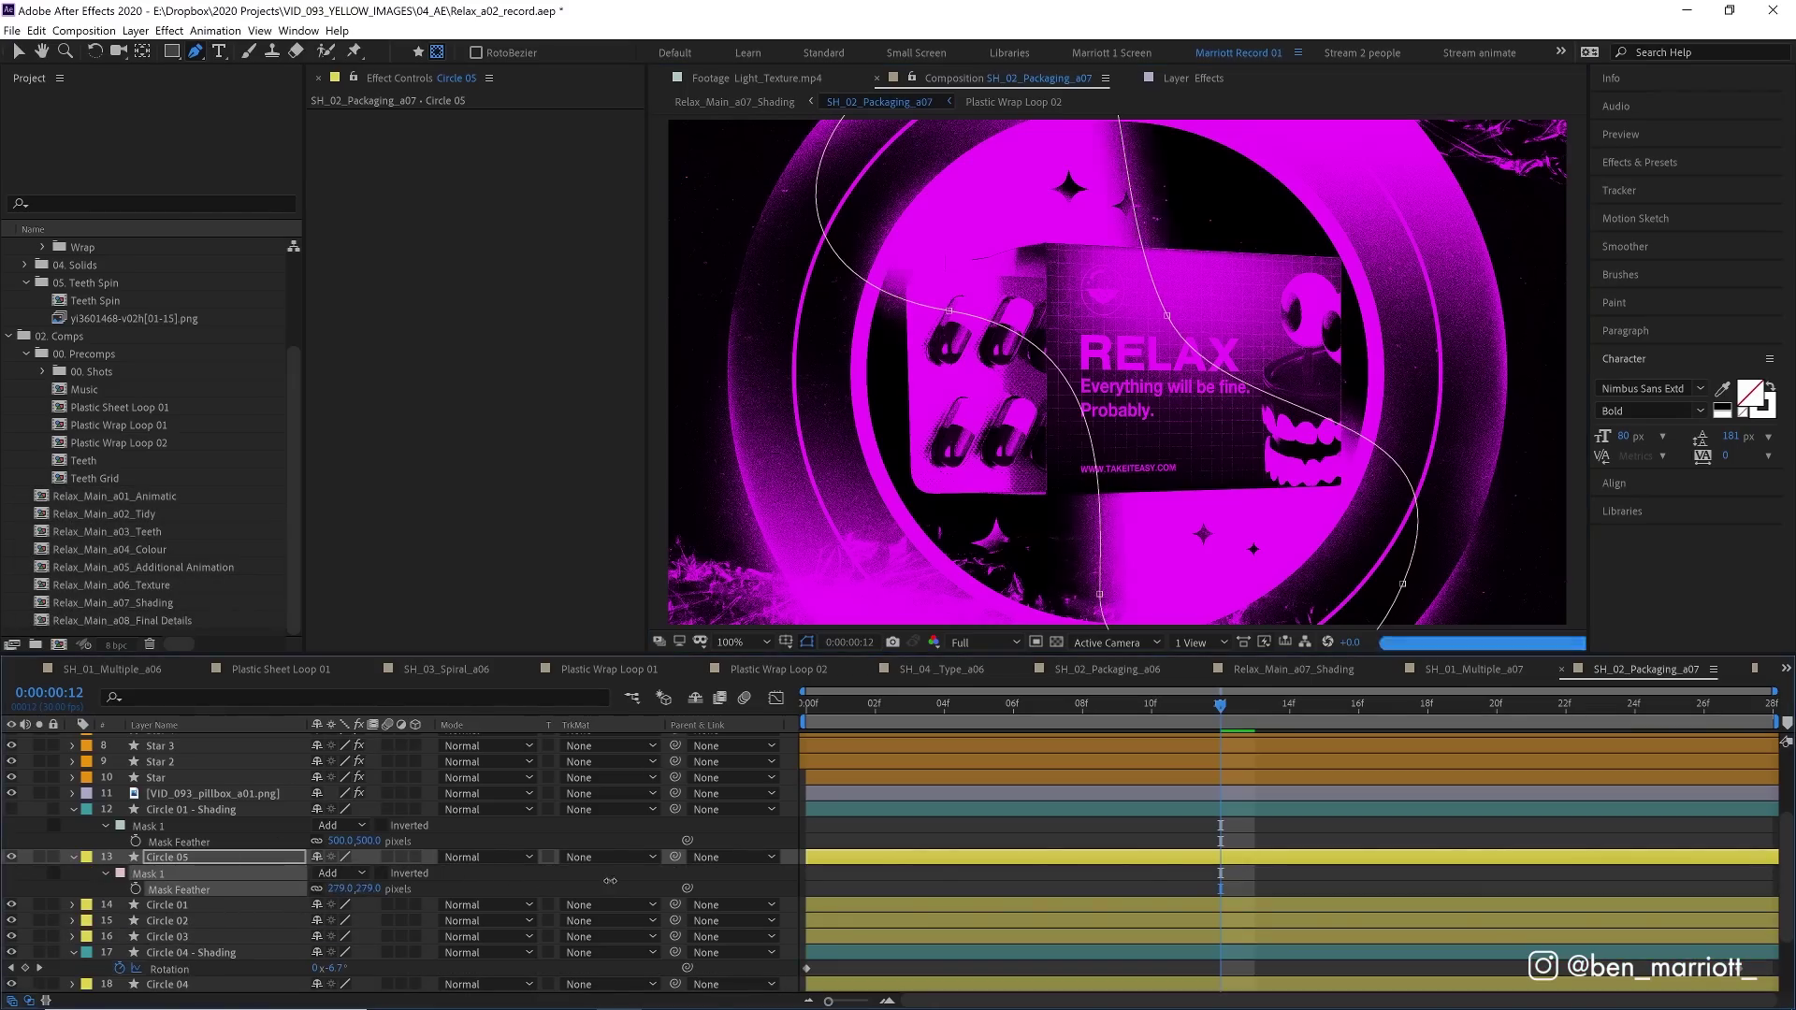
pyautogui.moveTo(368, 891); pyautogui.dragTo(543, 875)
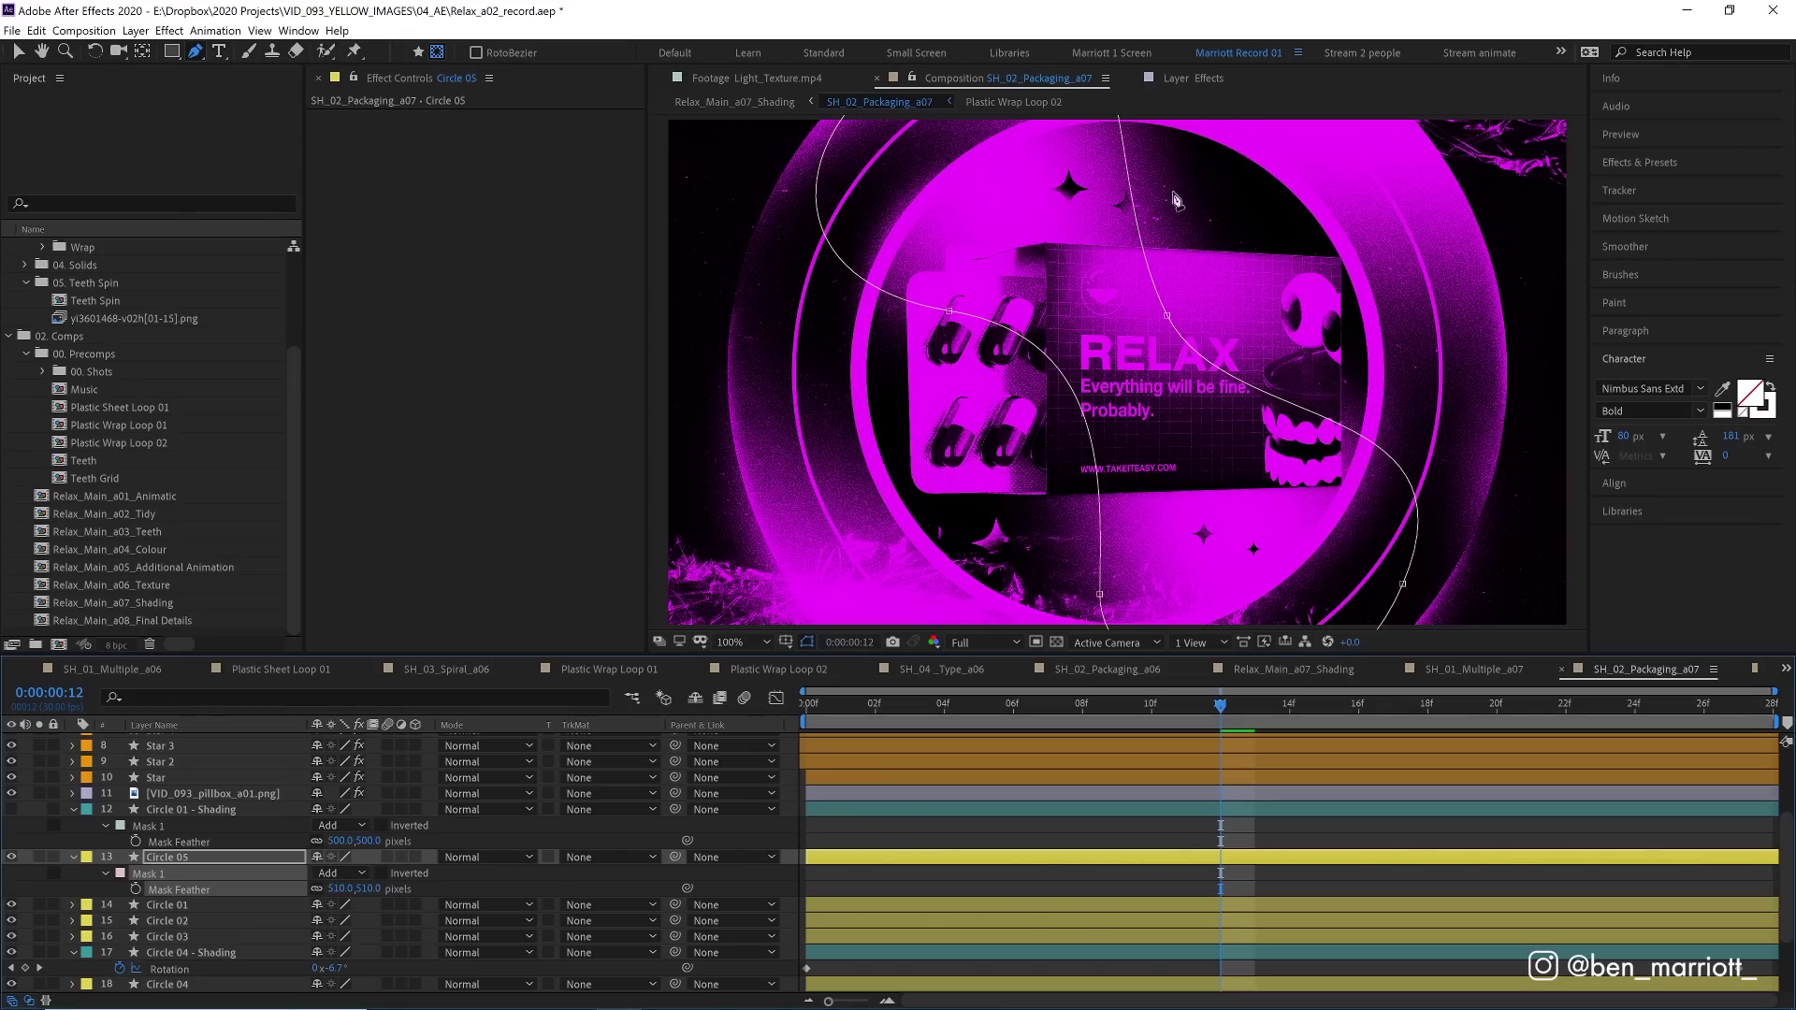
# Nudge the Circle 04 - Shading glow right and down.
pyautogui.click(9, 949)
pyautogui.click(11, 952)
pyautogui.click(12, 952)
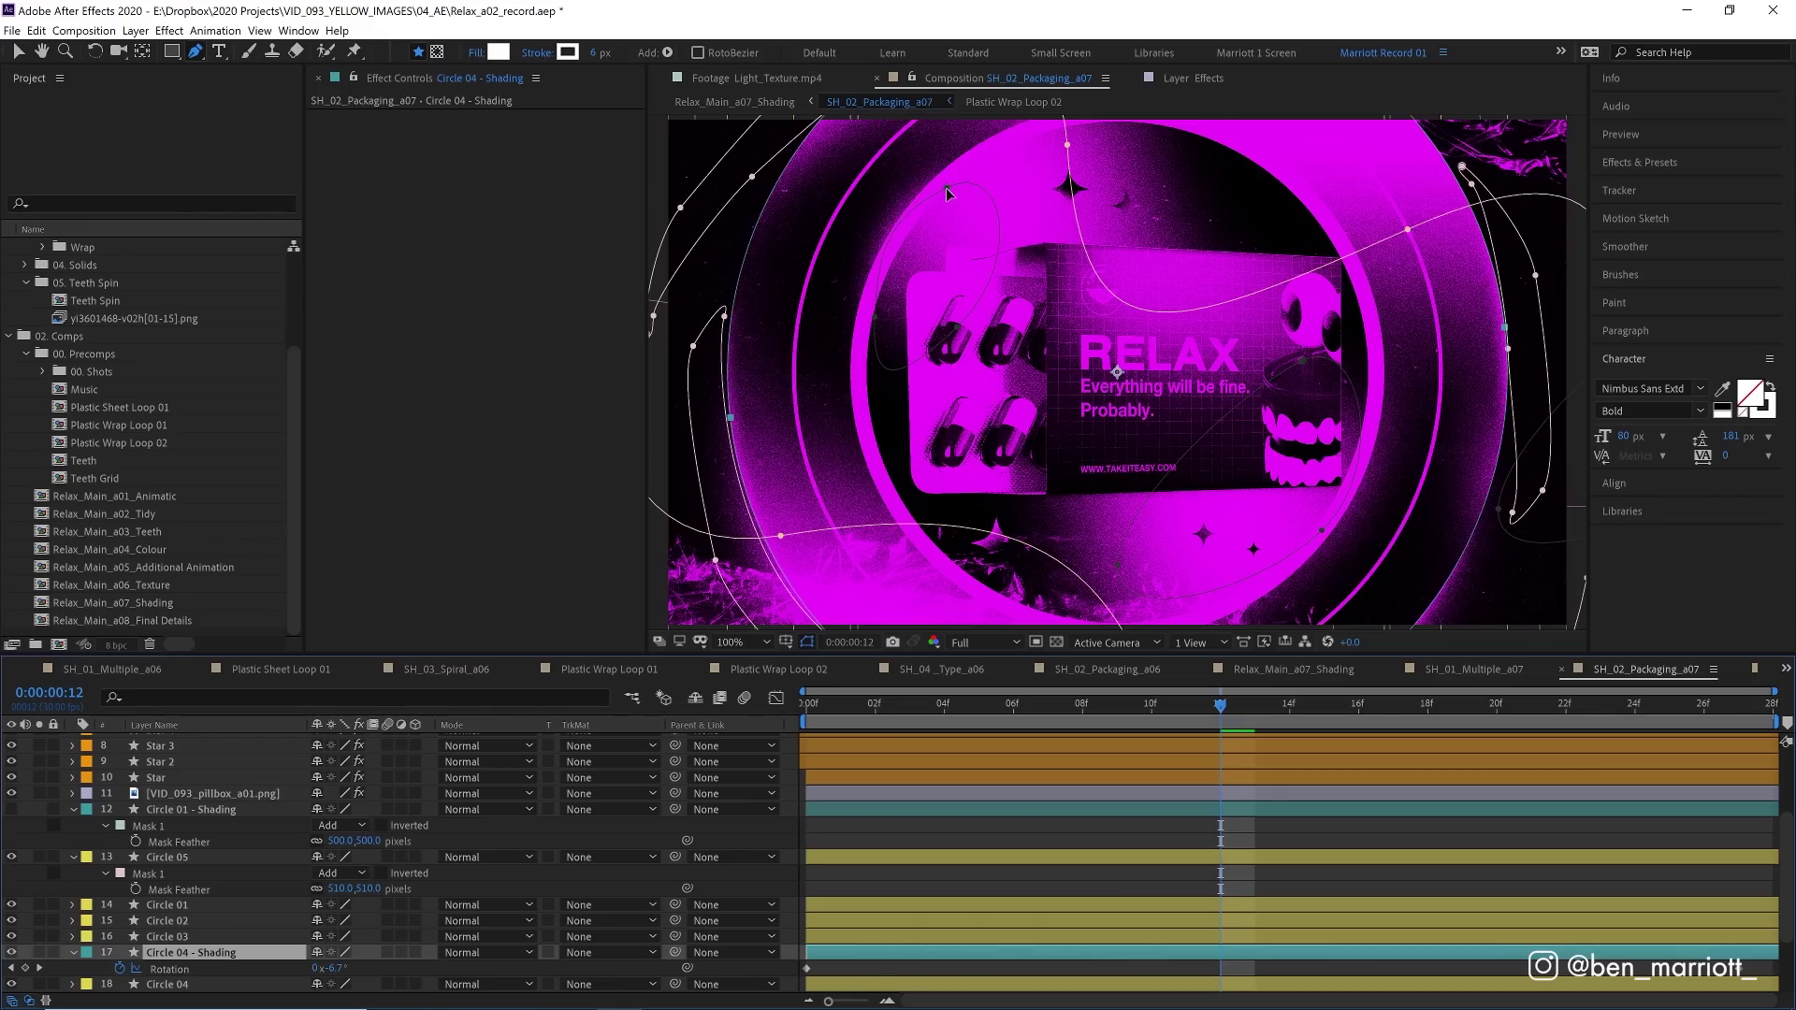
pyautogui.press('v')
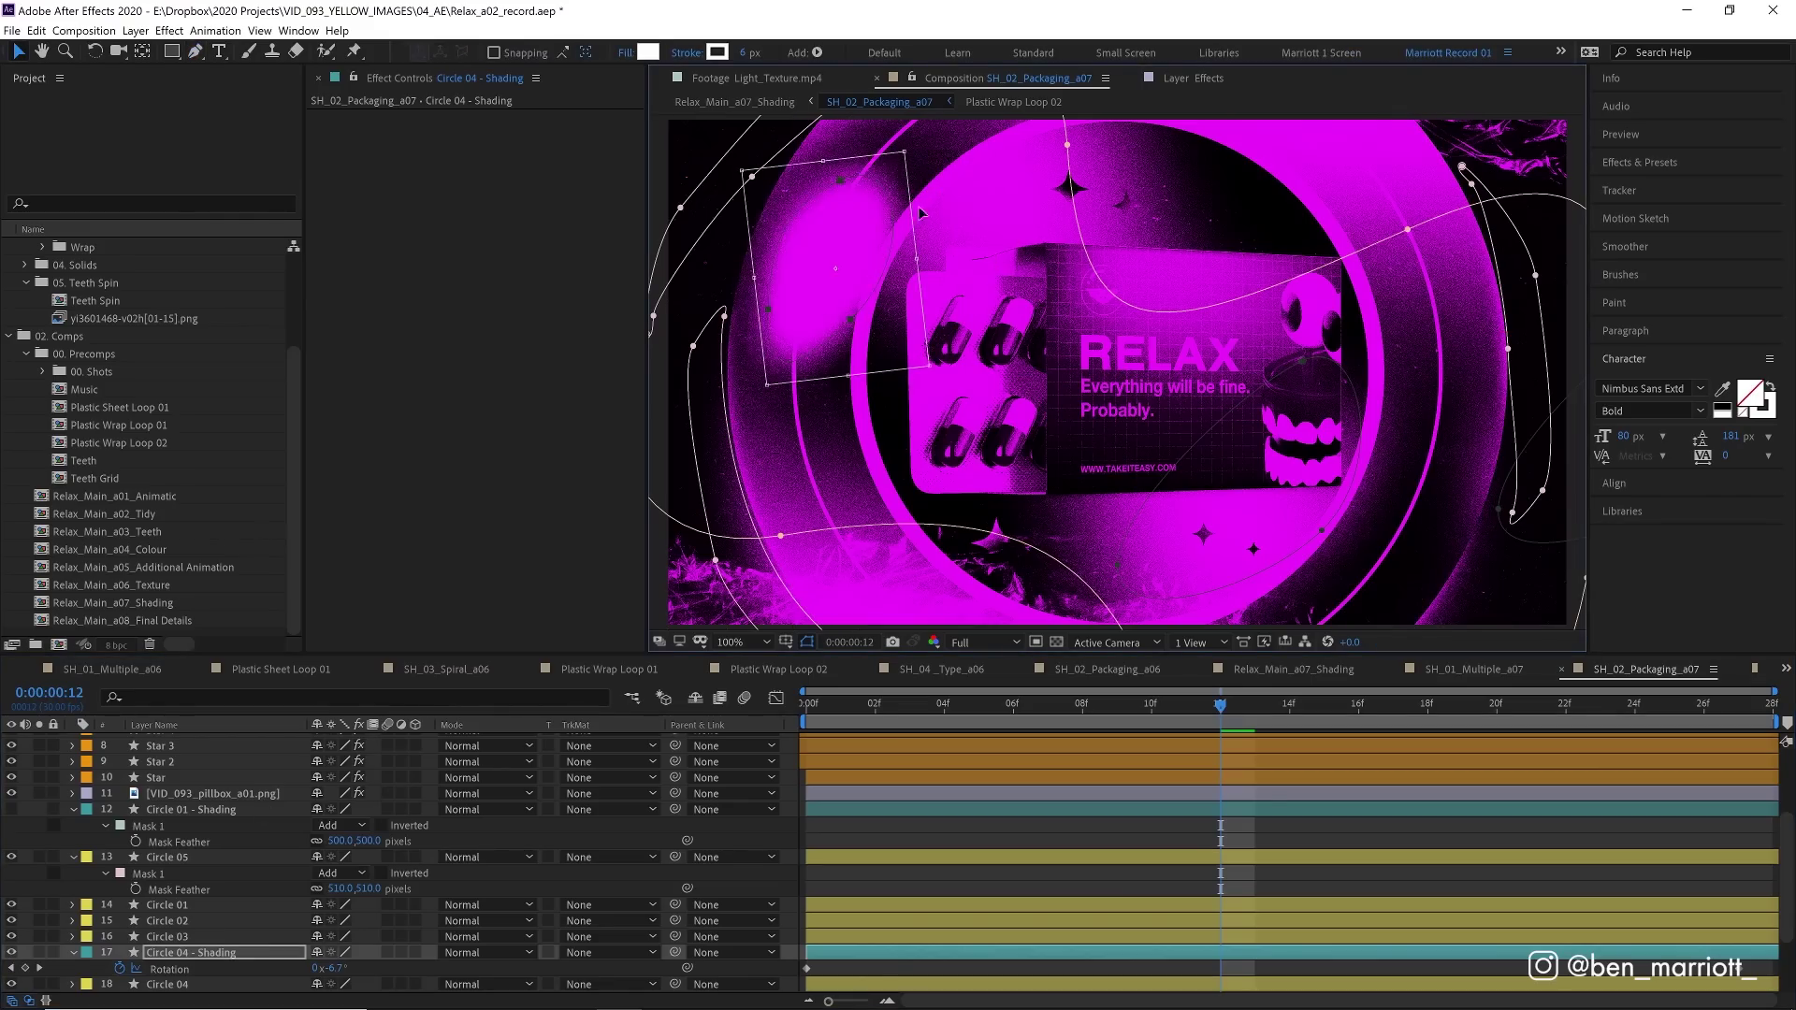
pyautogui.moveTo(937, 217); pyautogui.dragTo(983, 230)
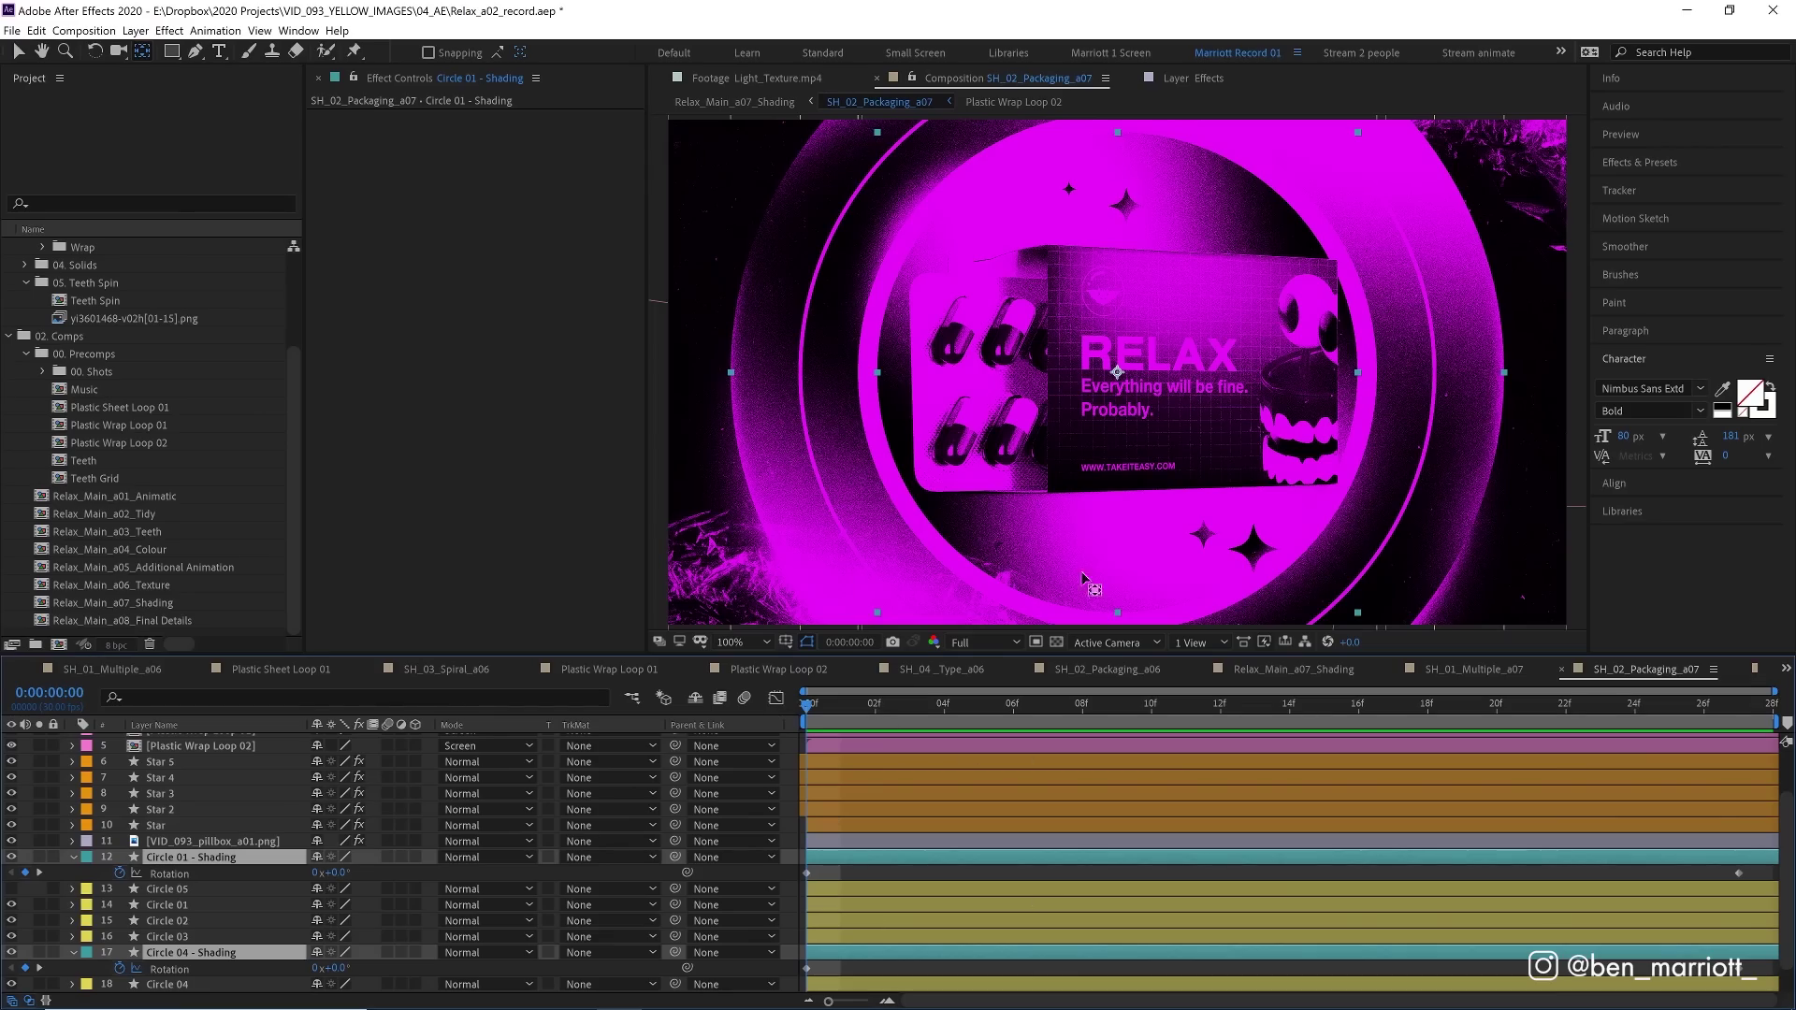
# Preview the packaging shot, then play the parent Relax_Main_a07_Shading comp.
pyautogui.press('space')
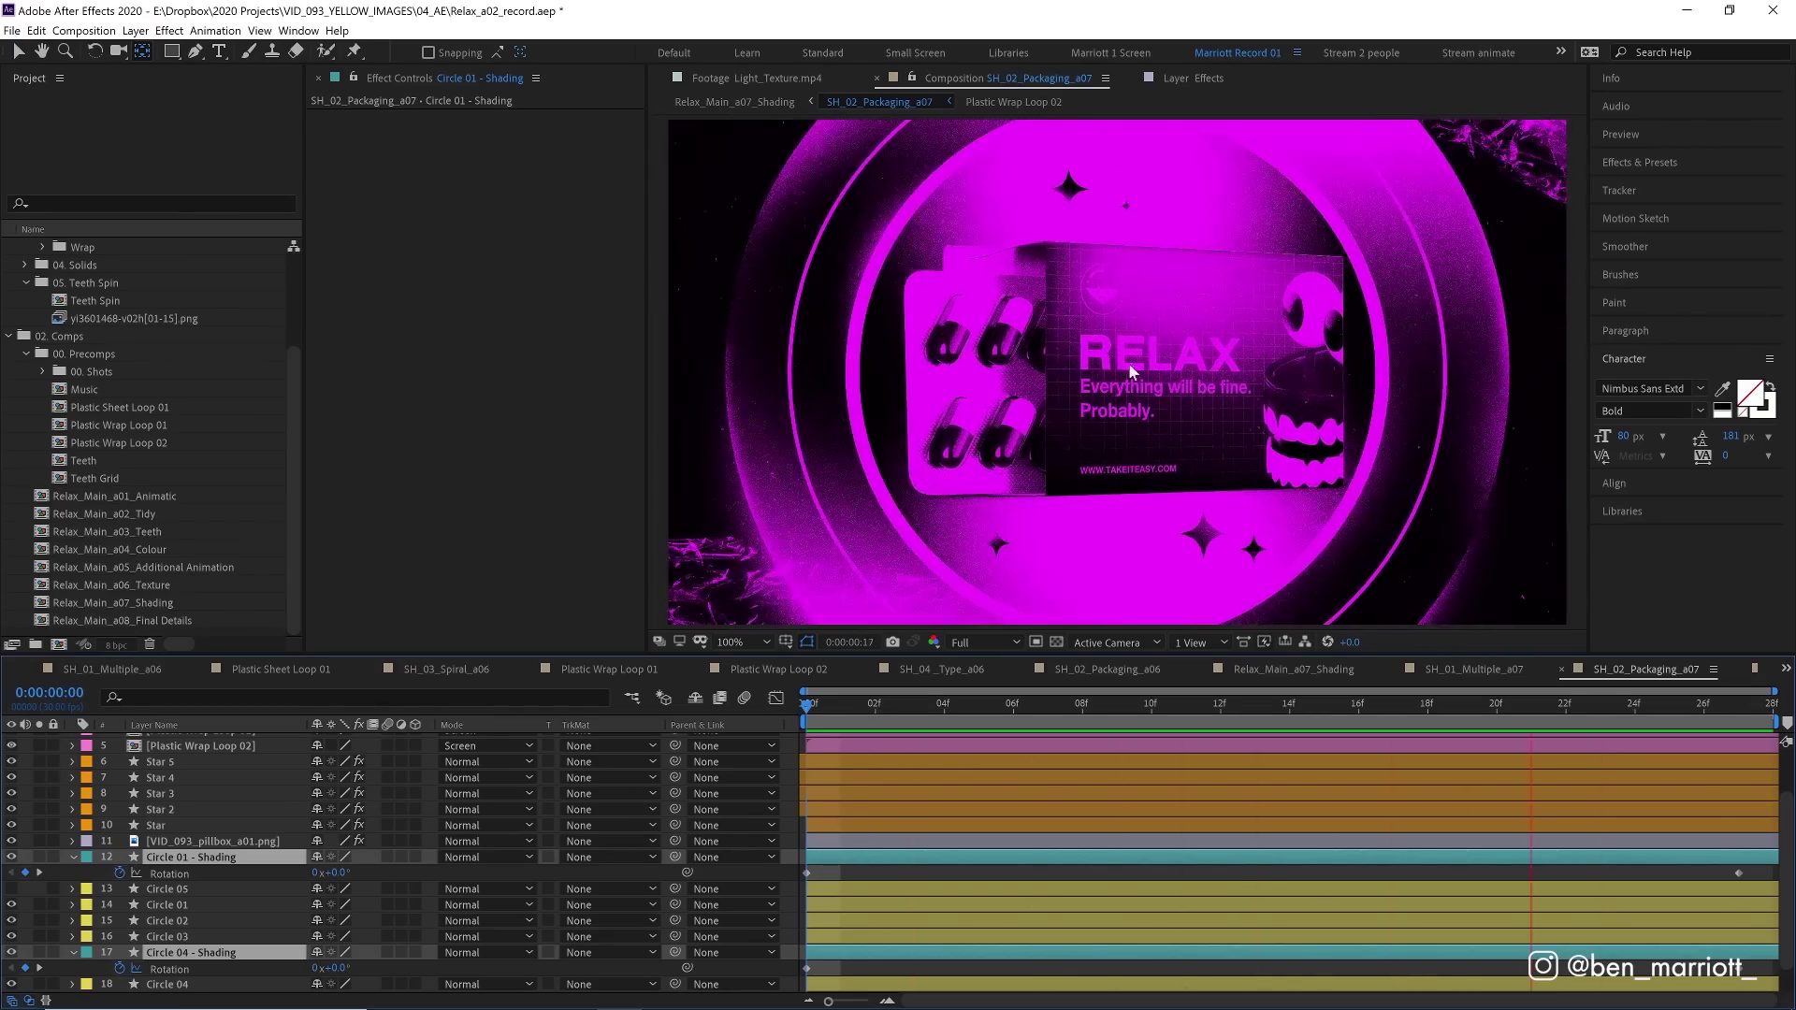
pyautogui.hotkey('shift', 'Escape')
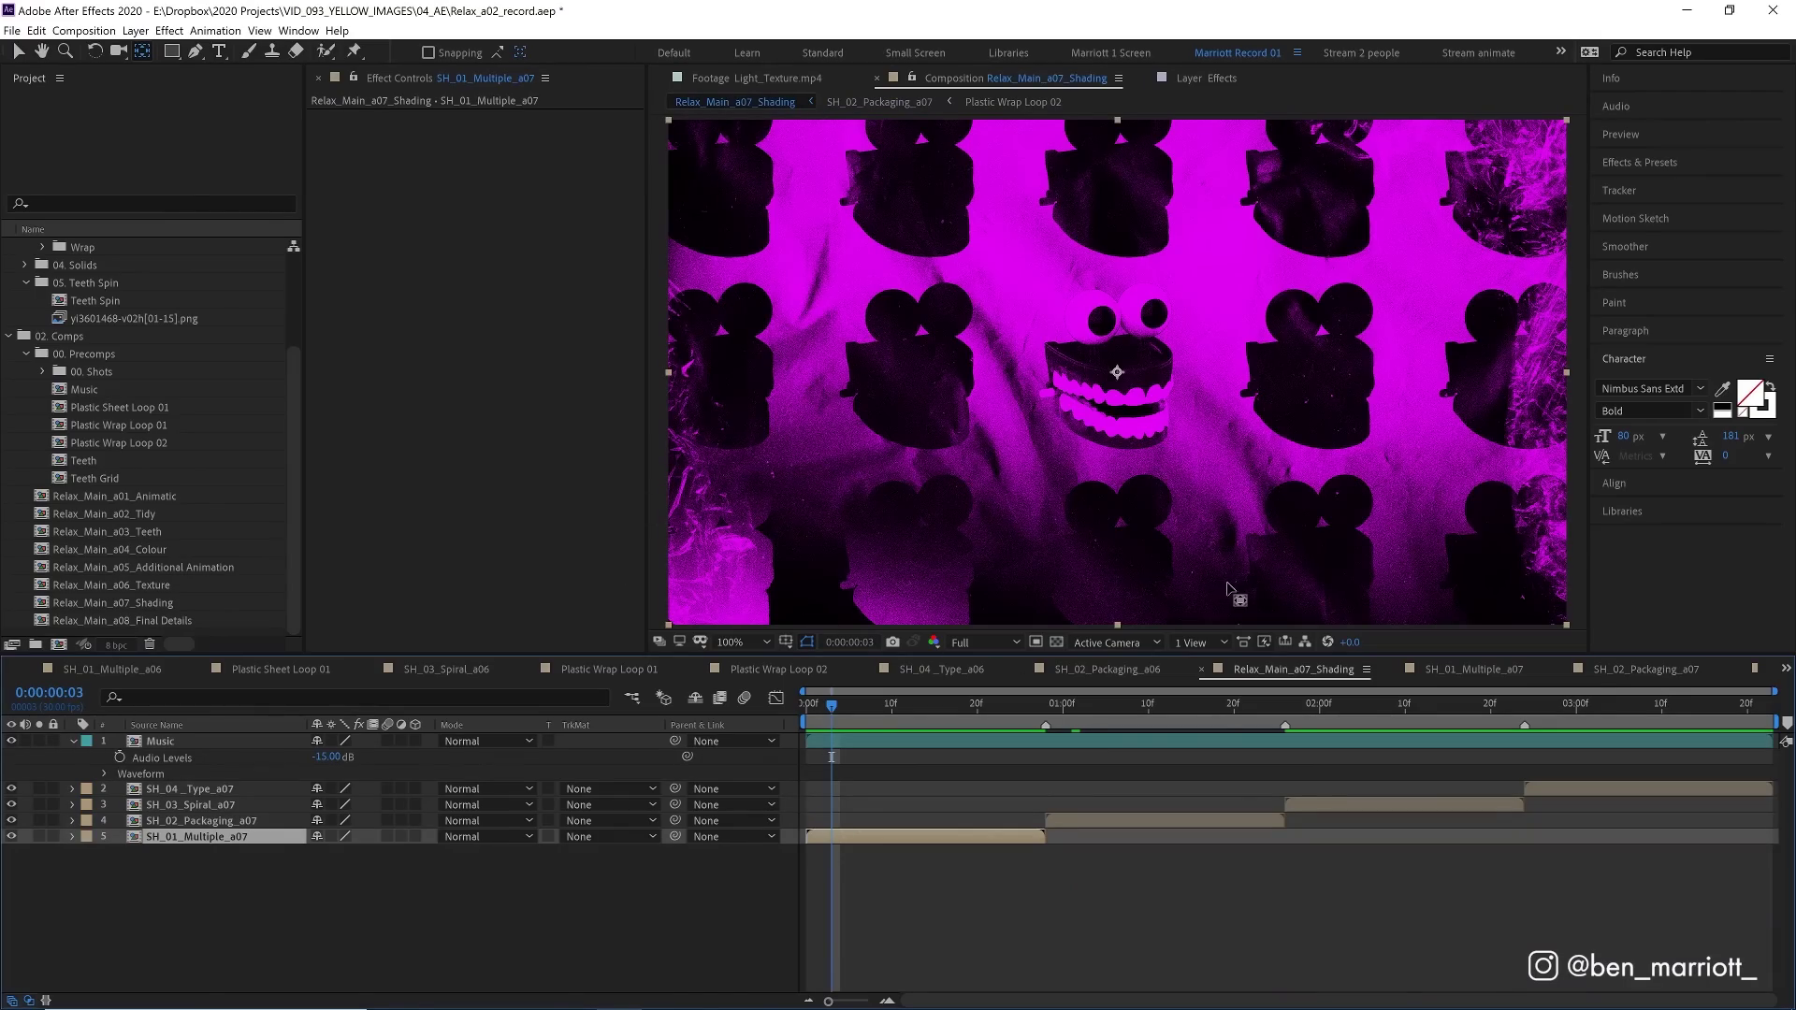
pyautogui.press('space')
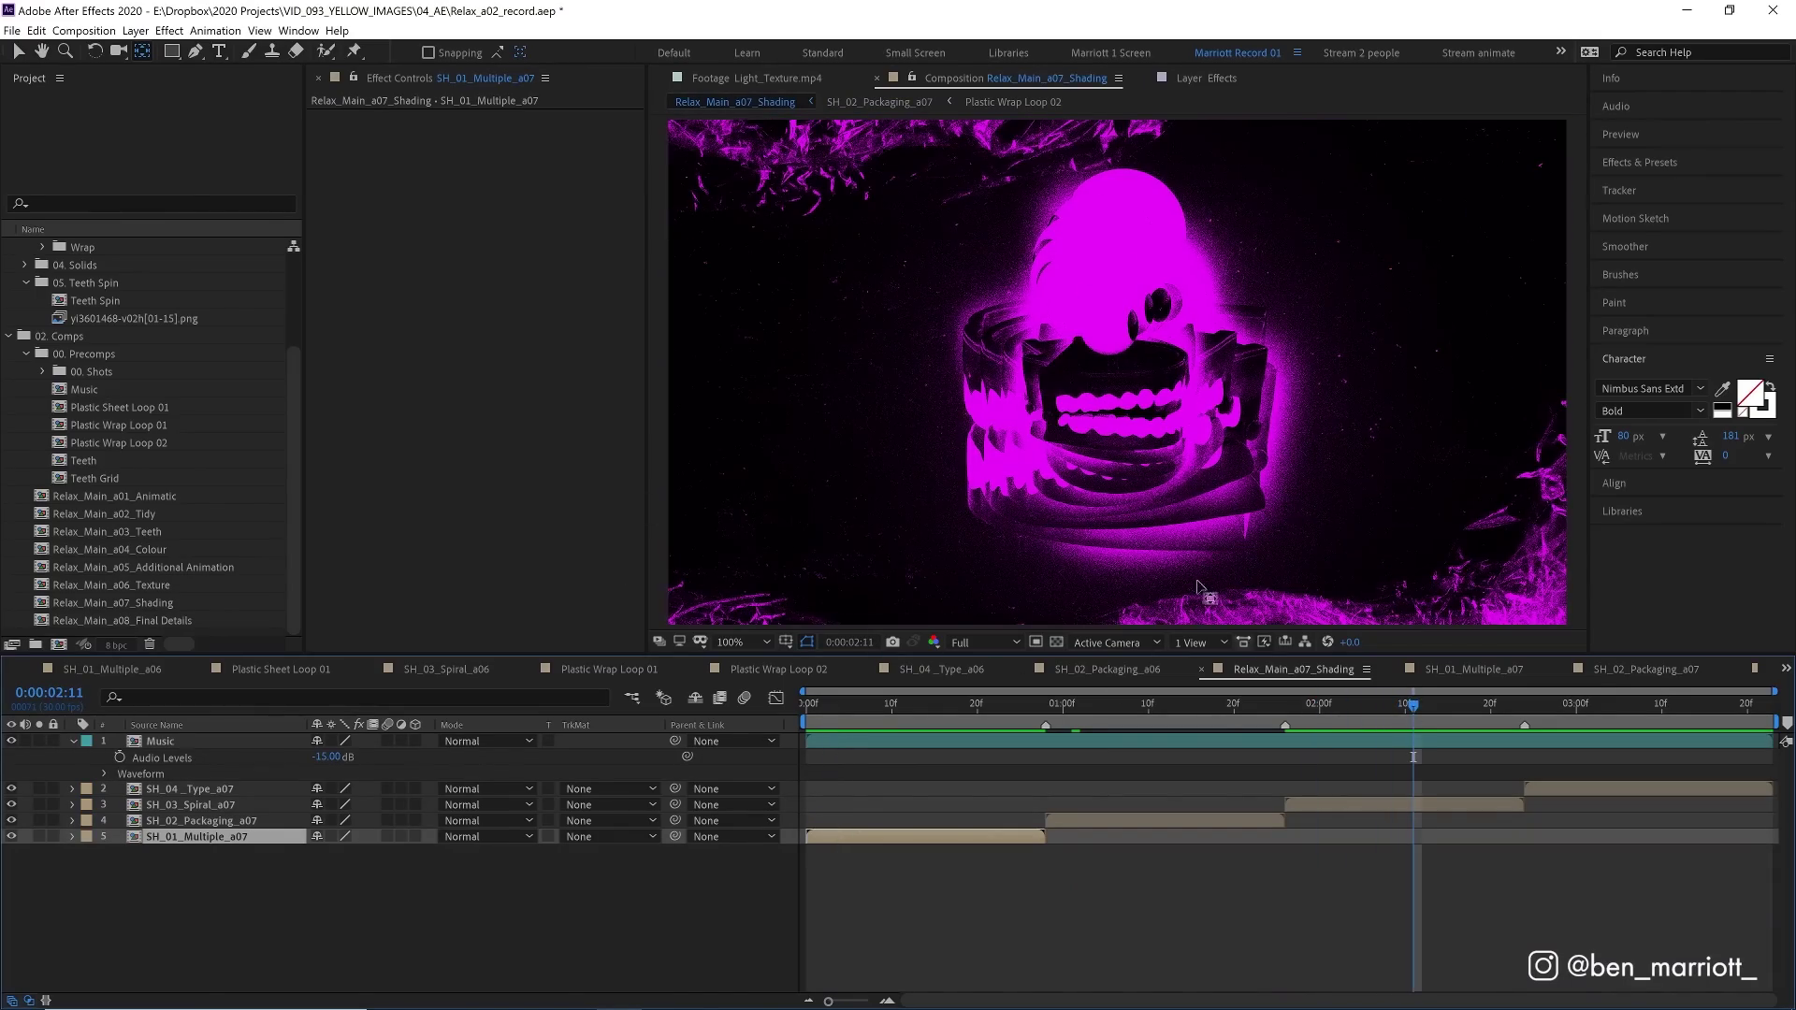
# Preview Relax_Main_a08_Final Details from the Please. shot to the solid RELAX frame.
pyautogui.press('space')
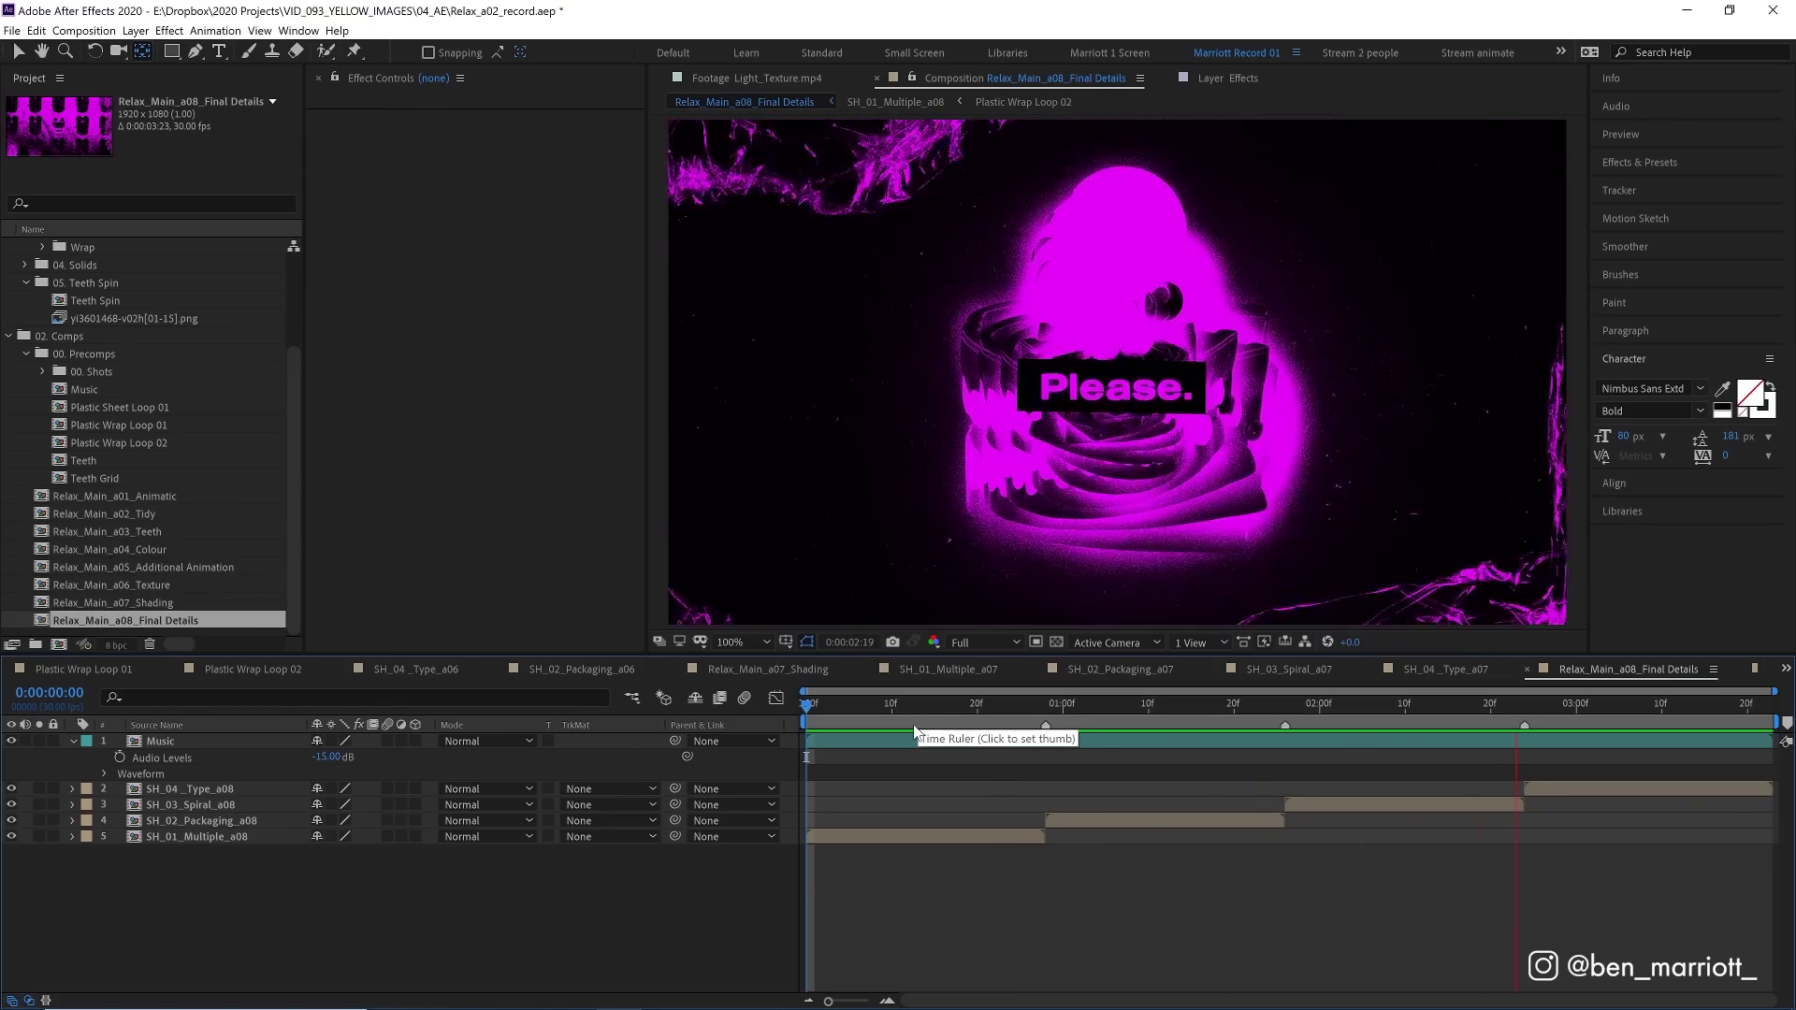
pyautogui.moveTo(1220, 707); pyautogui.dragTo(1465, 711)
pyautogui.press('space')
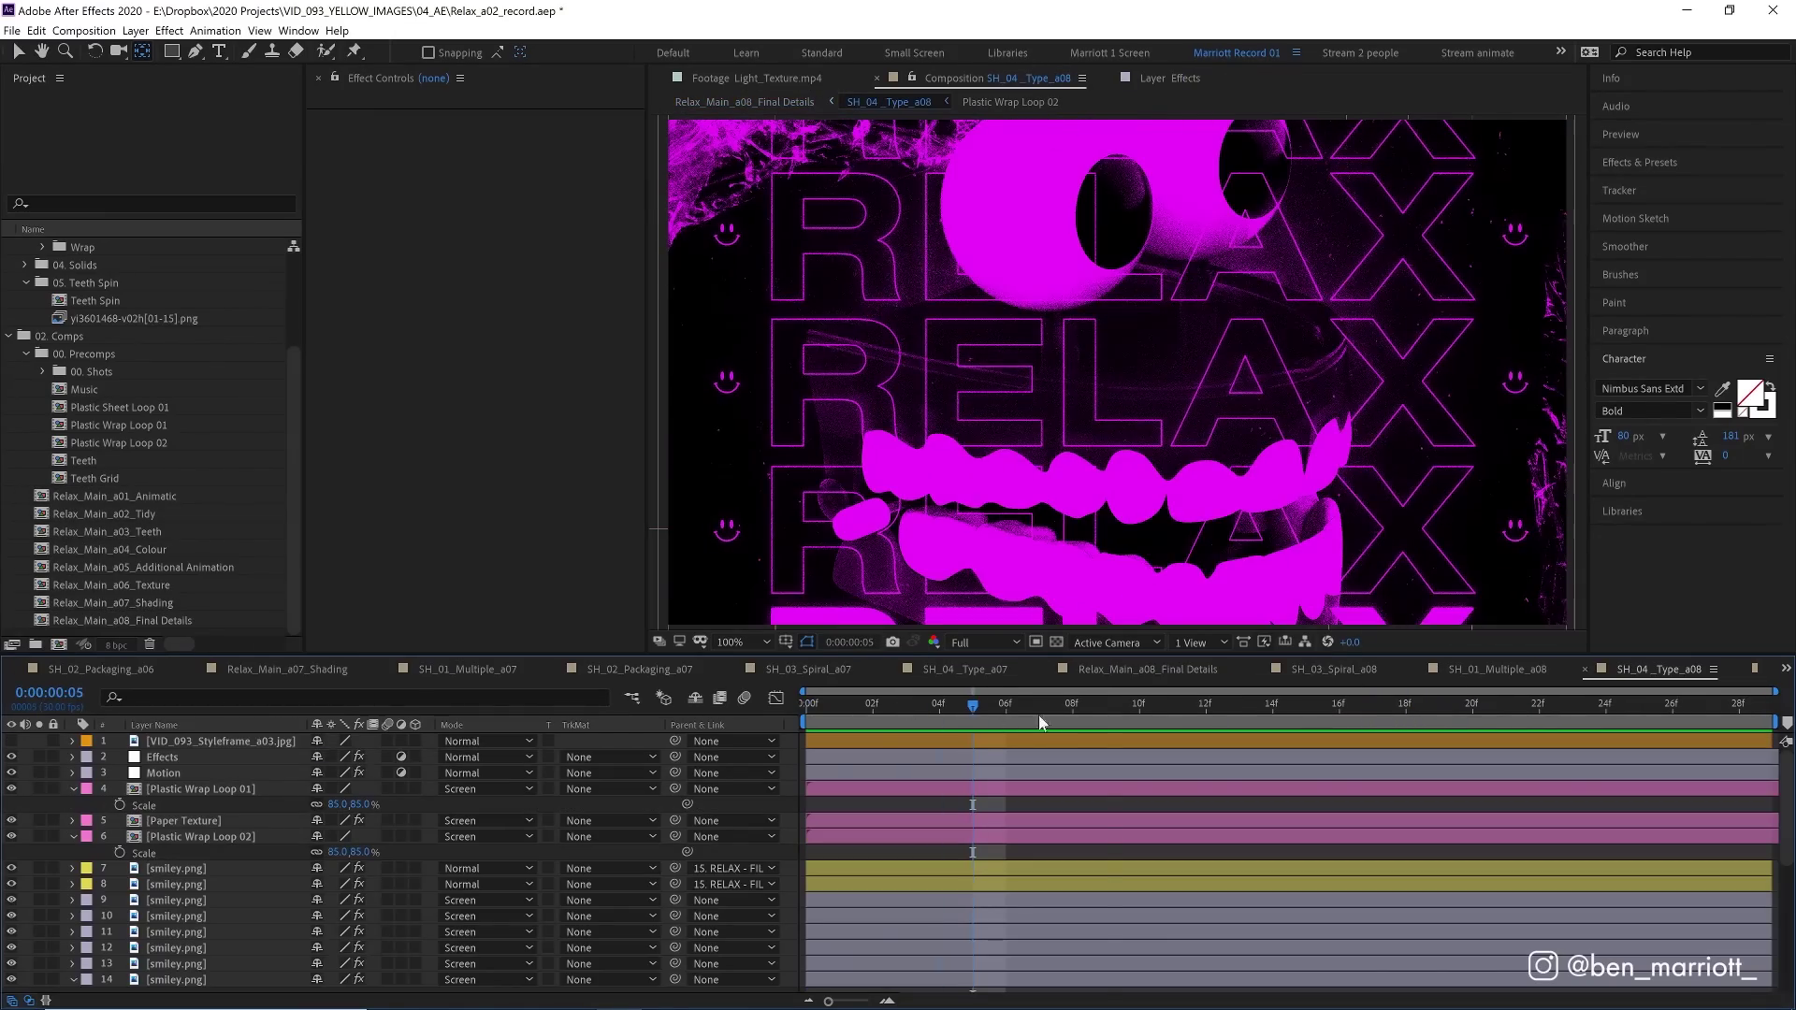
pyautogui.moveTo(1049, 722); pyautogui.dragTo(1239, 716)
# Select the two middle smiley layers in SH_04_Type_a08 and scrub the RELAX shot.
pyautogui.click(730, 379)
pyautogui.press('space')
pyautogui.keyDown('shift'); pyautogui.click(1513, 379); pyautogui.keyUp('shift')
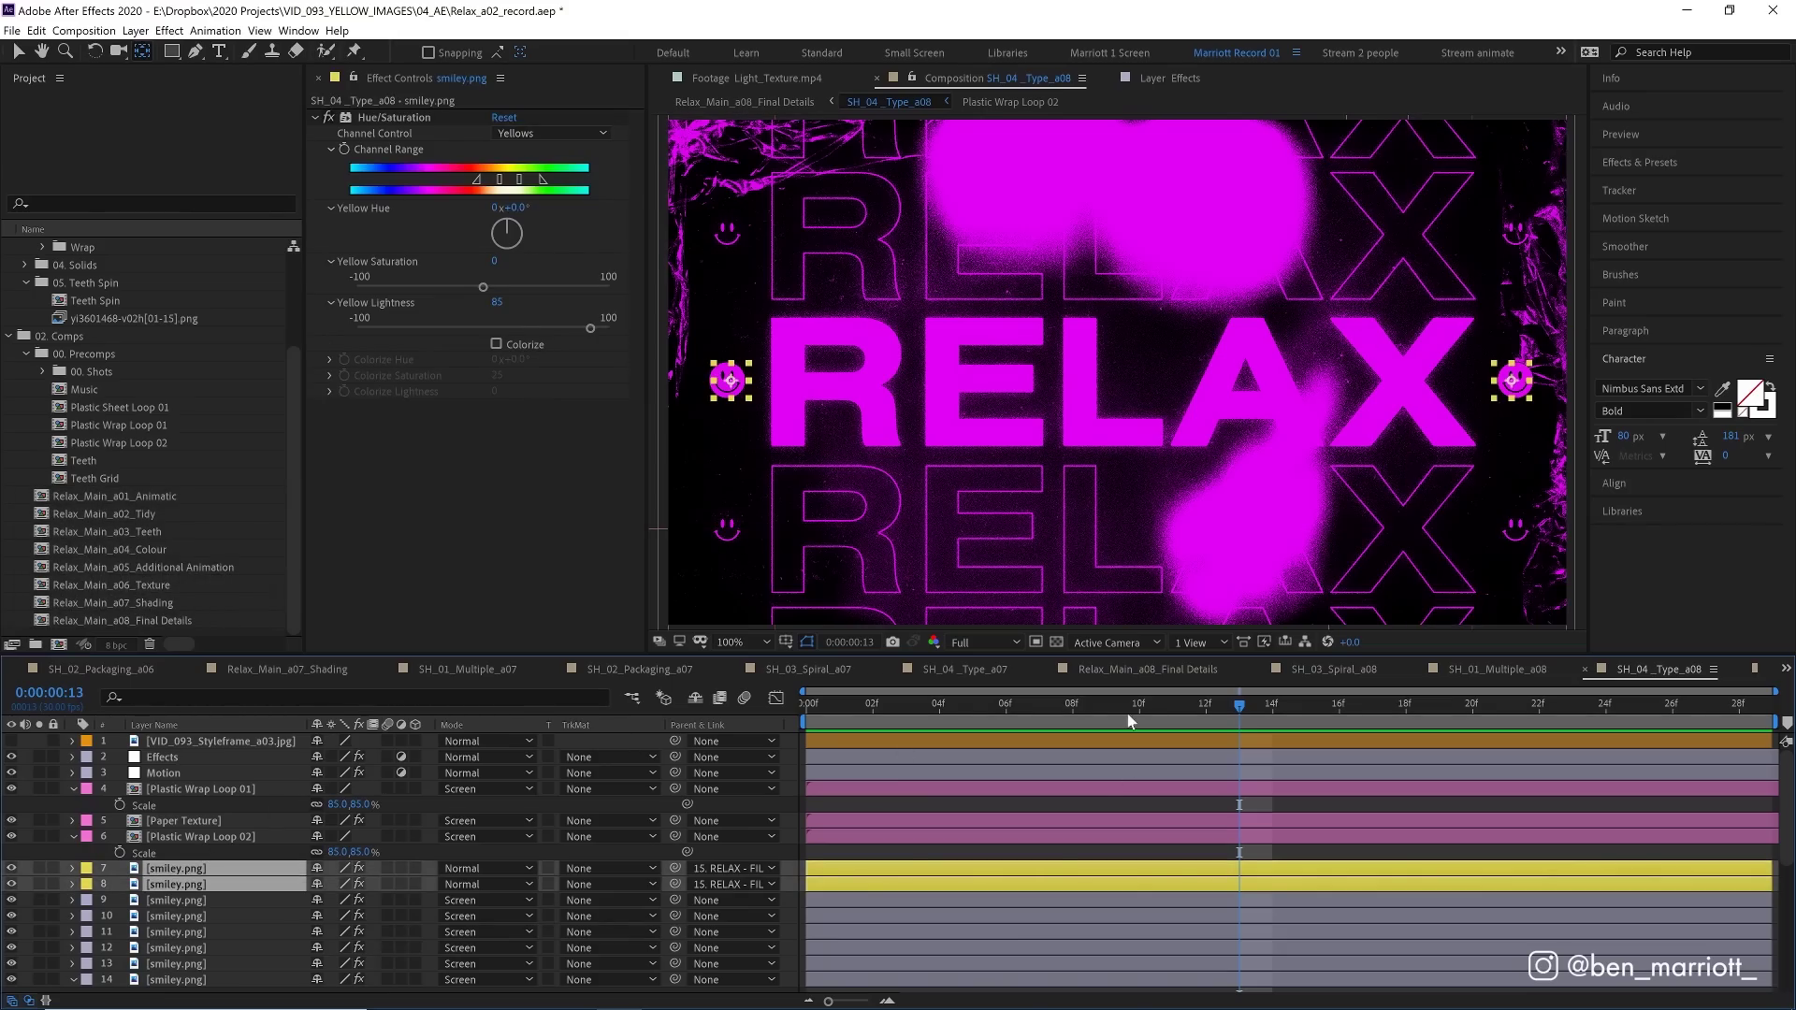
pyautogui.moveTo(1124, 721); pyautogui.dragTo(1437, 719)
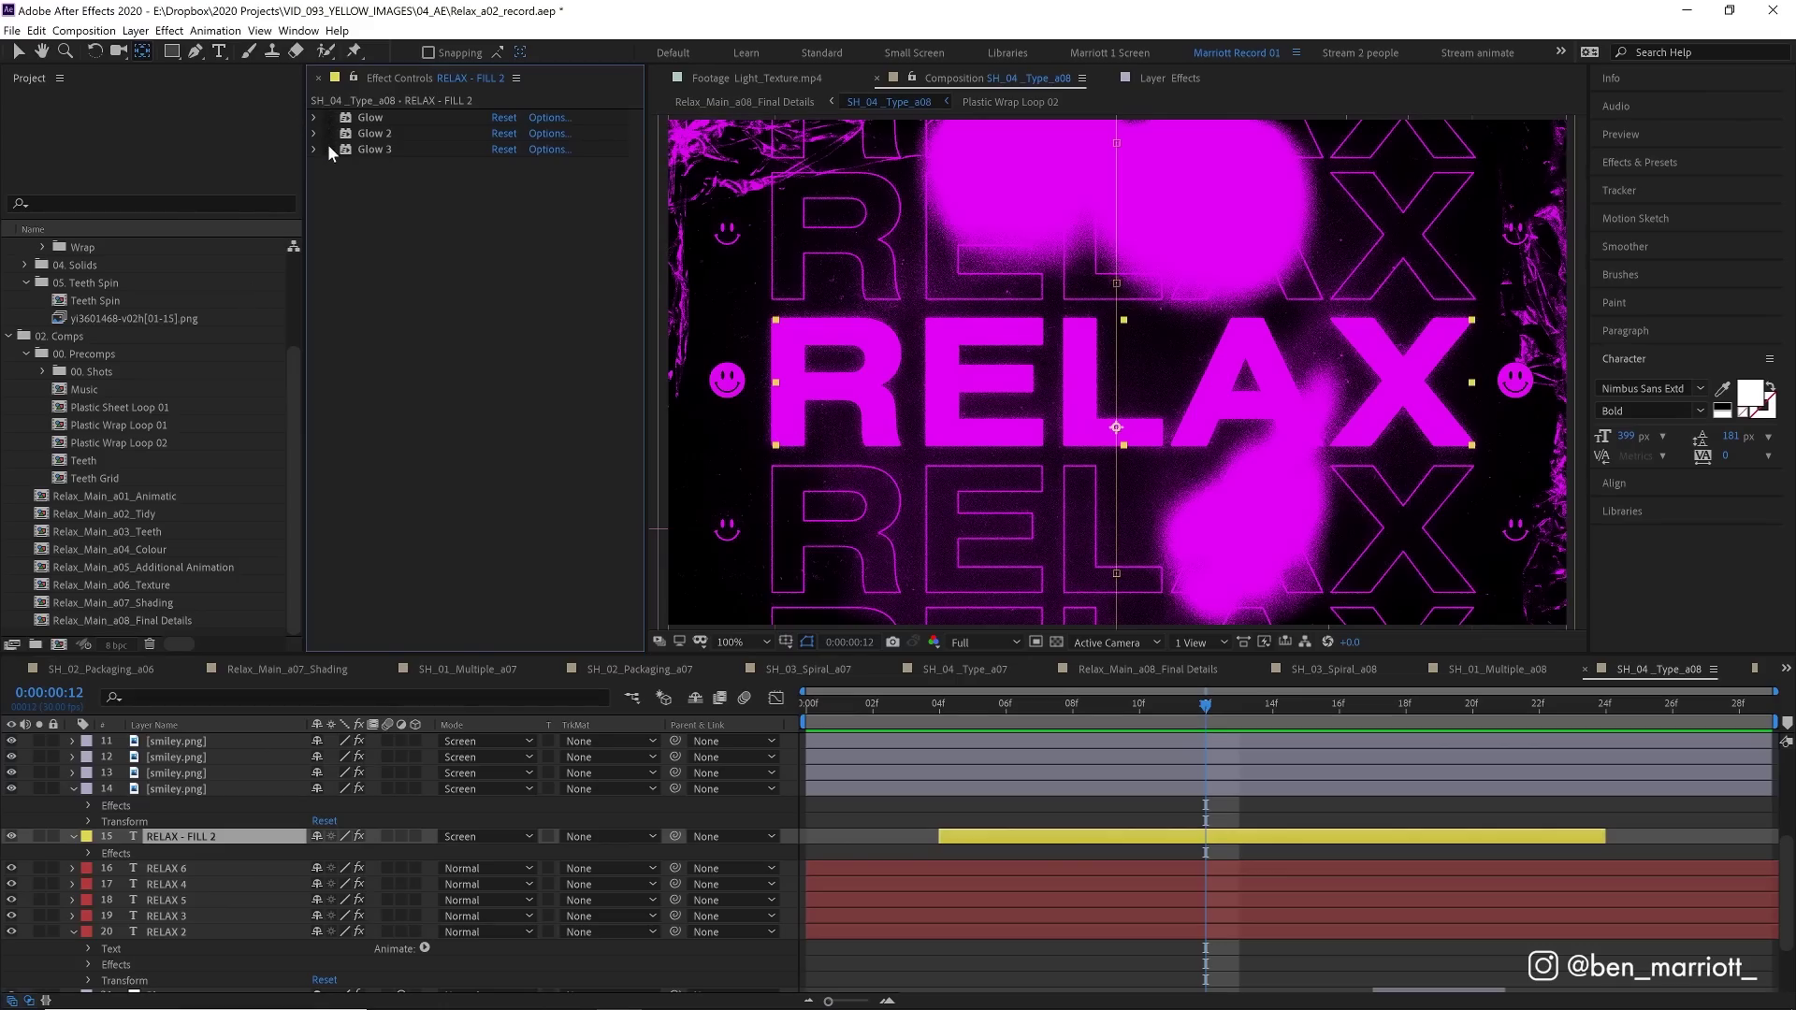
# Inspect the Blur layer's Gaussian Blur of 75 while scrubbing from frame 11.
pyautogui.scroll(-3, 1220, 890)
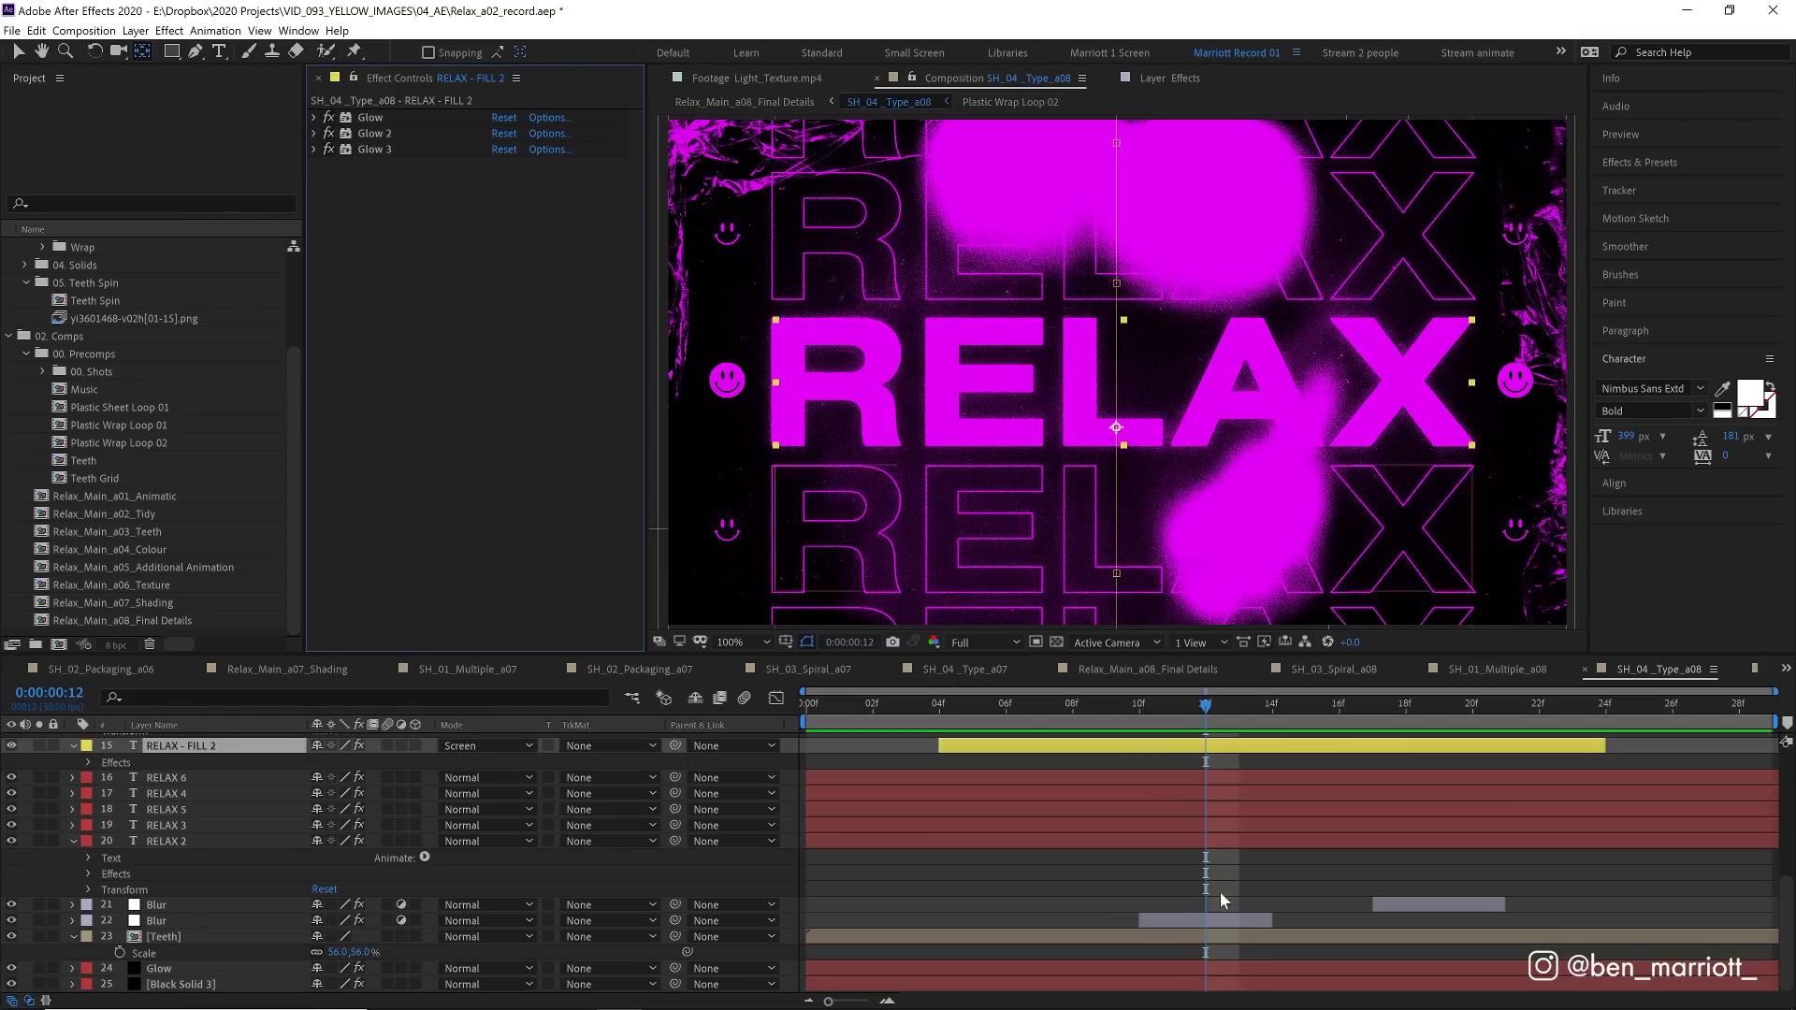
pyautogui.click(1182, 928)
pyautogui.click(1174, 707)
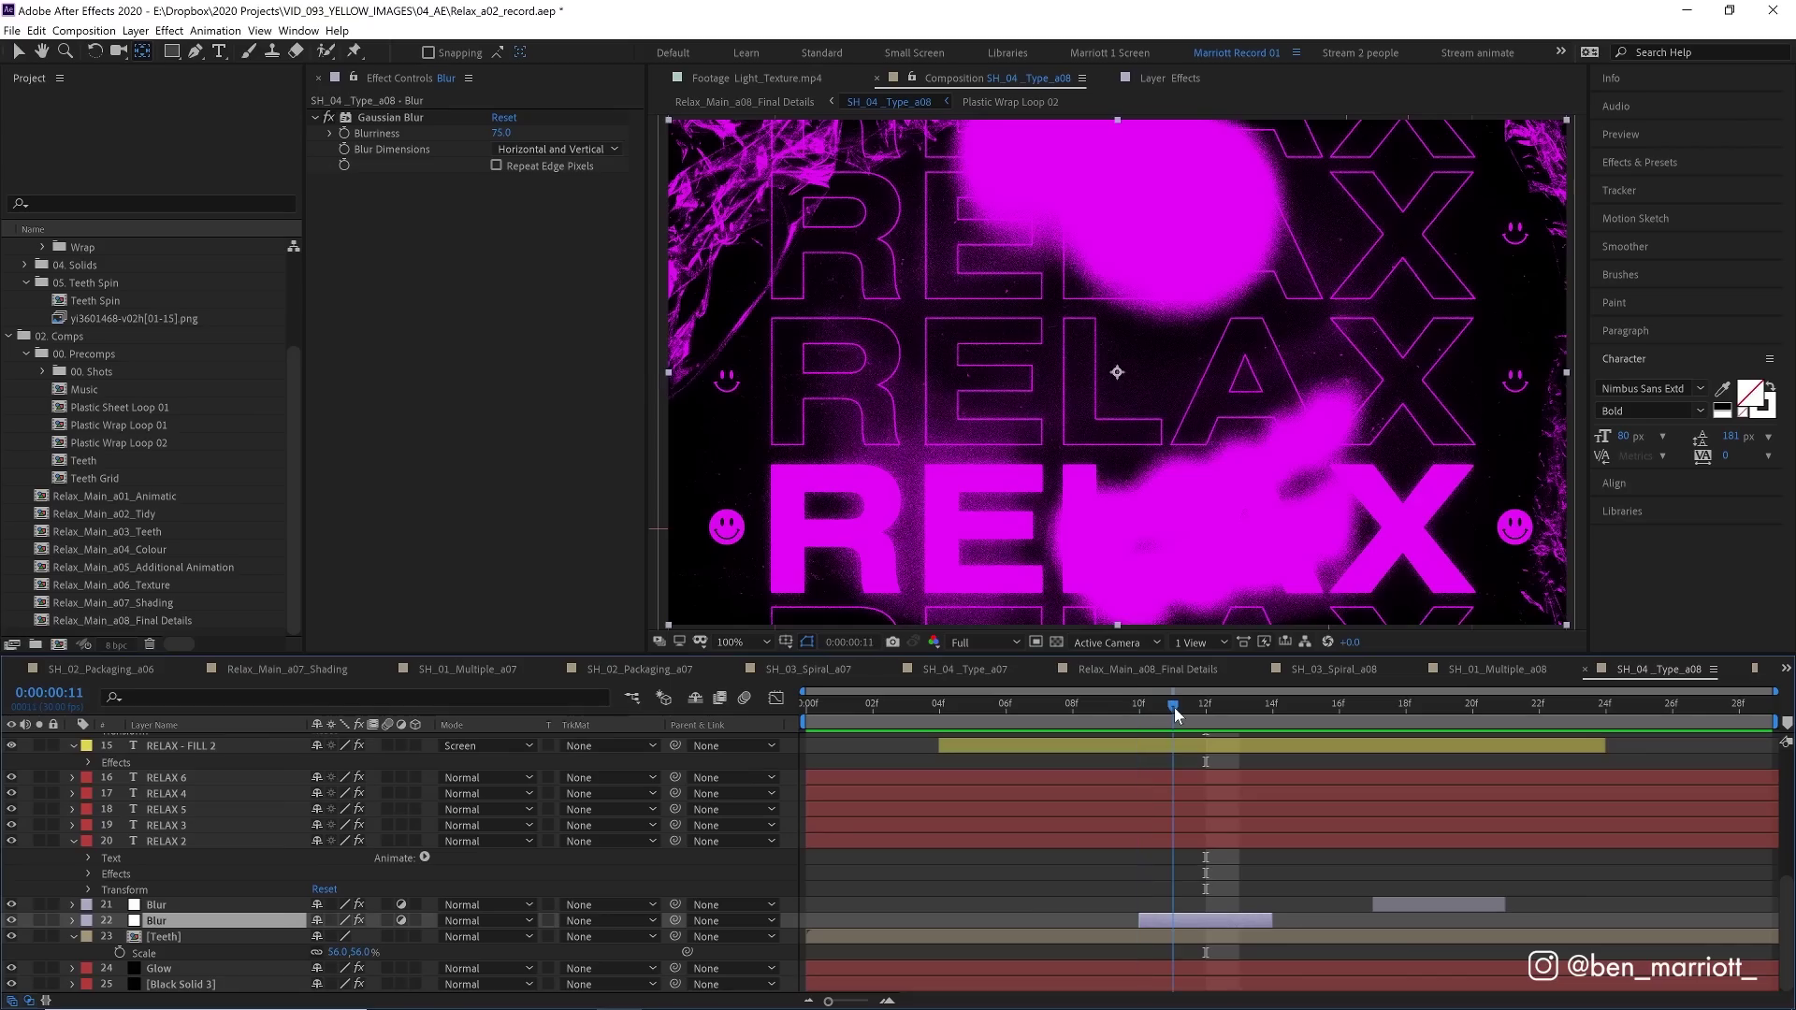
pyautogui.moveTo(329, 123); pyautogui.dragTo(1425, 449)
pyautogui.moveTo(1192, 710); pyautogui.dragTo(1476, 720)
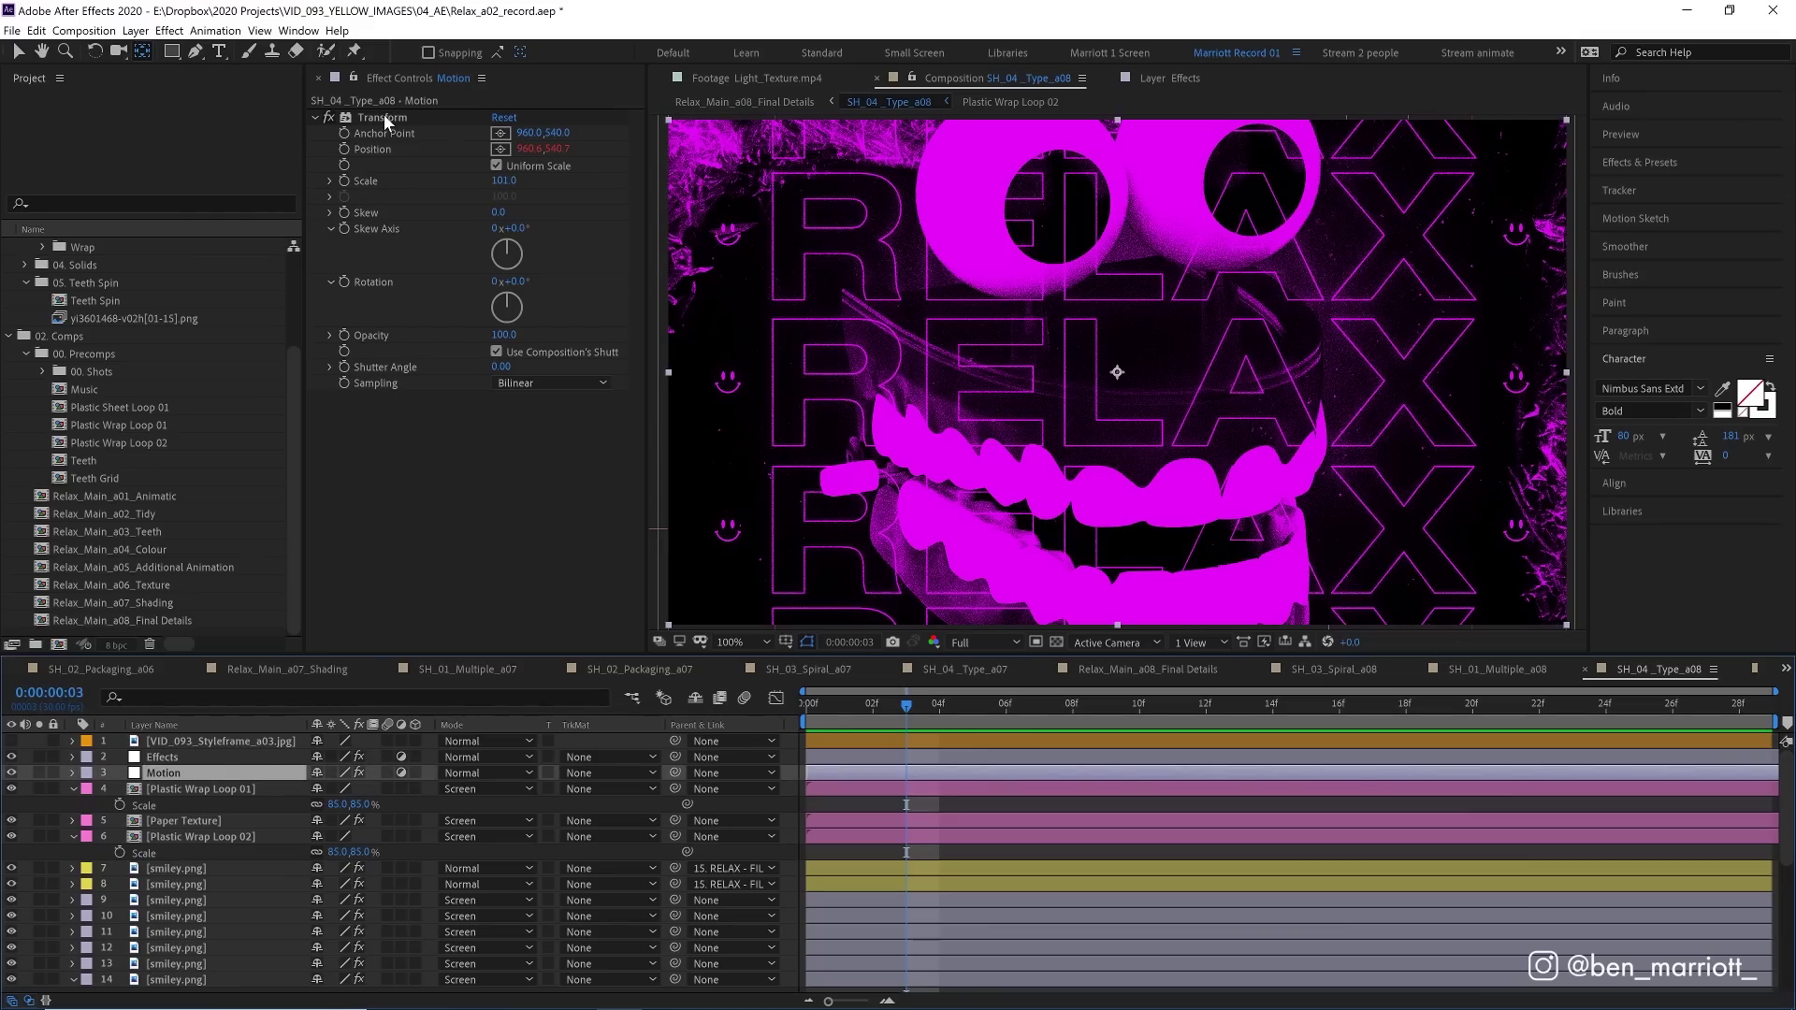
# Reveal the Motion layer's wiggle(7,2) Position expression and preview the resulting shake.
pyautogui.press('e')
pyautogui.press('e')
pyautogui.click(185, 805)
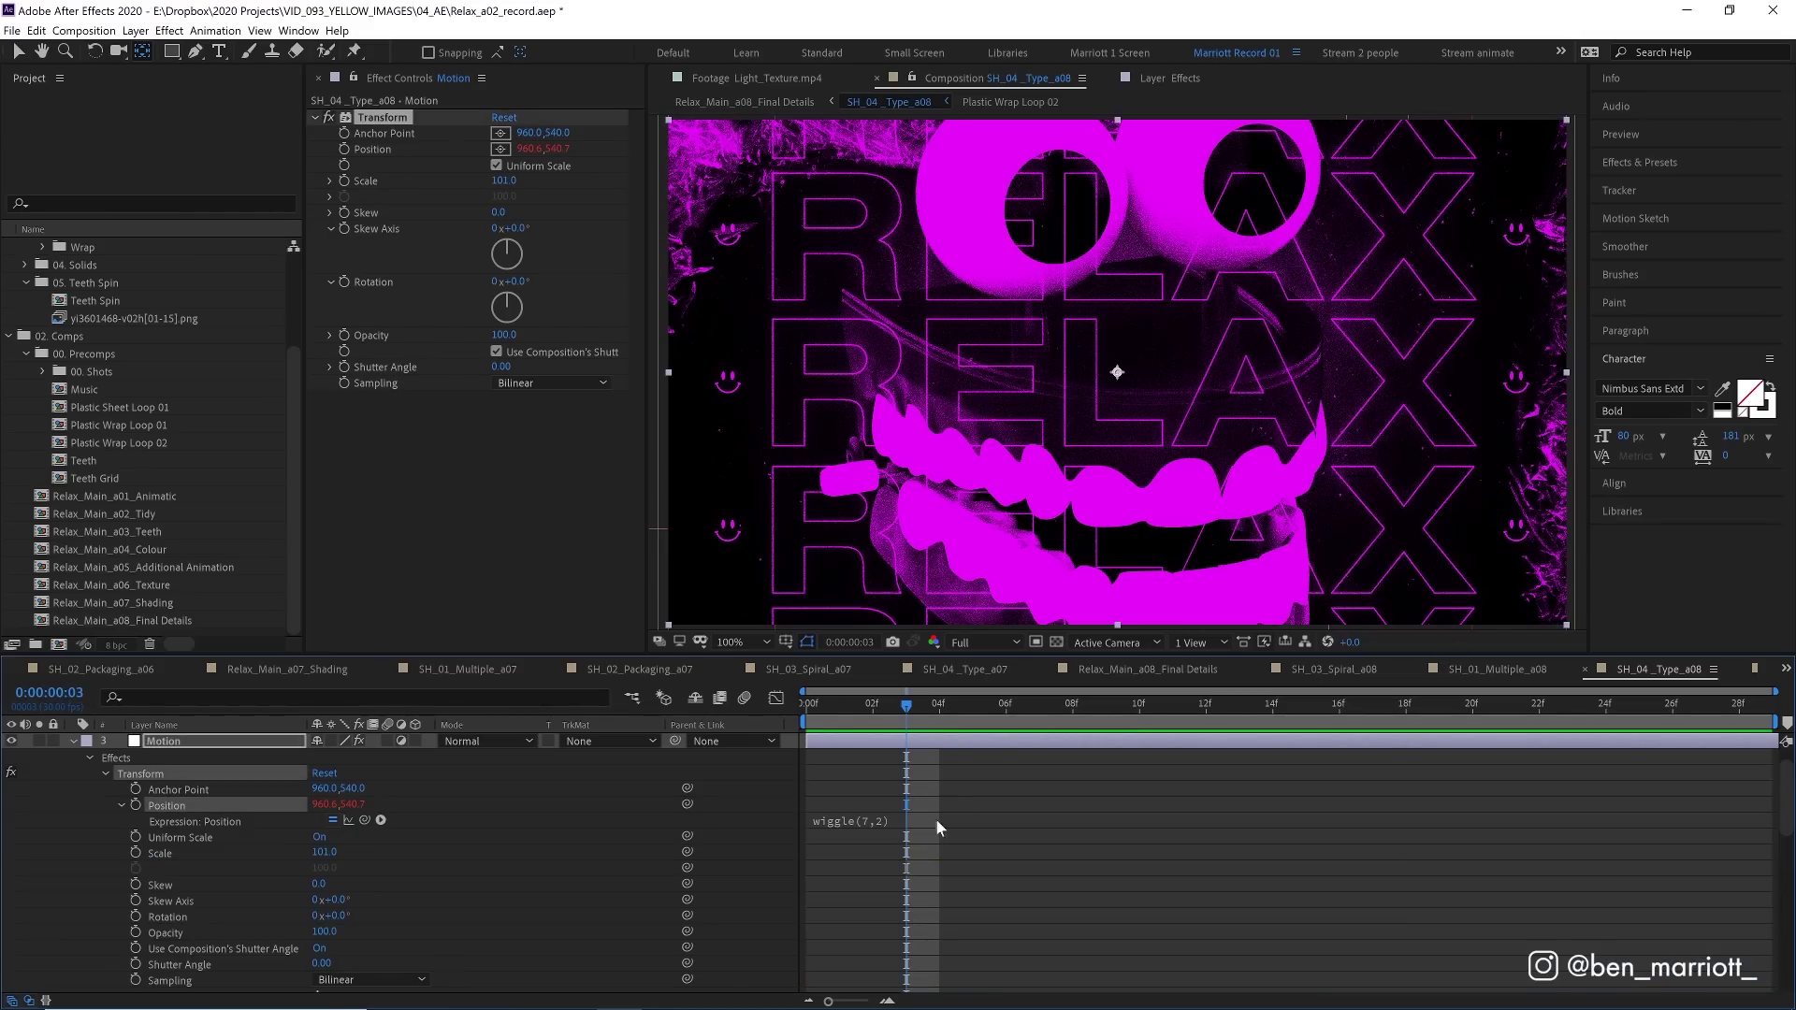
pyautogui.press('pagedown')
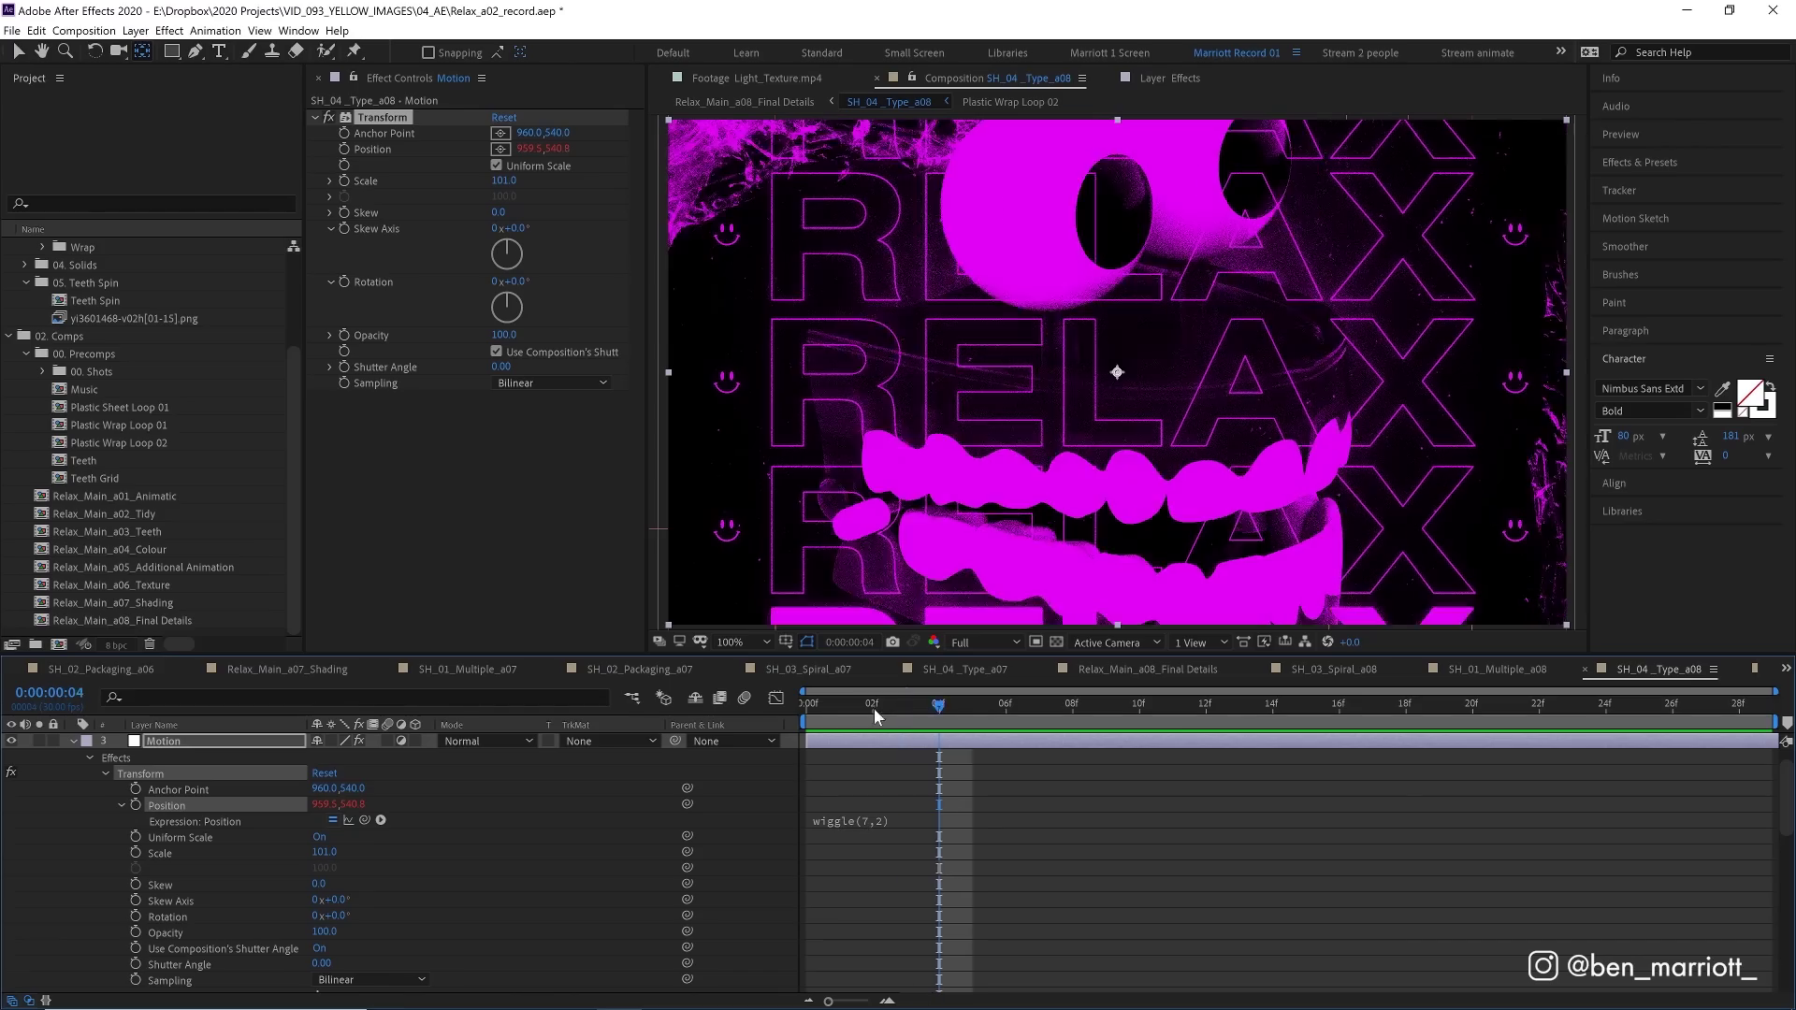
pyautogui.moveTo(874, 711); pyautogui.dragTo(954, 711)
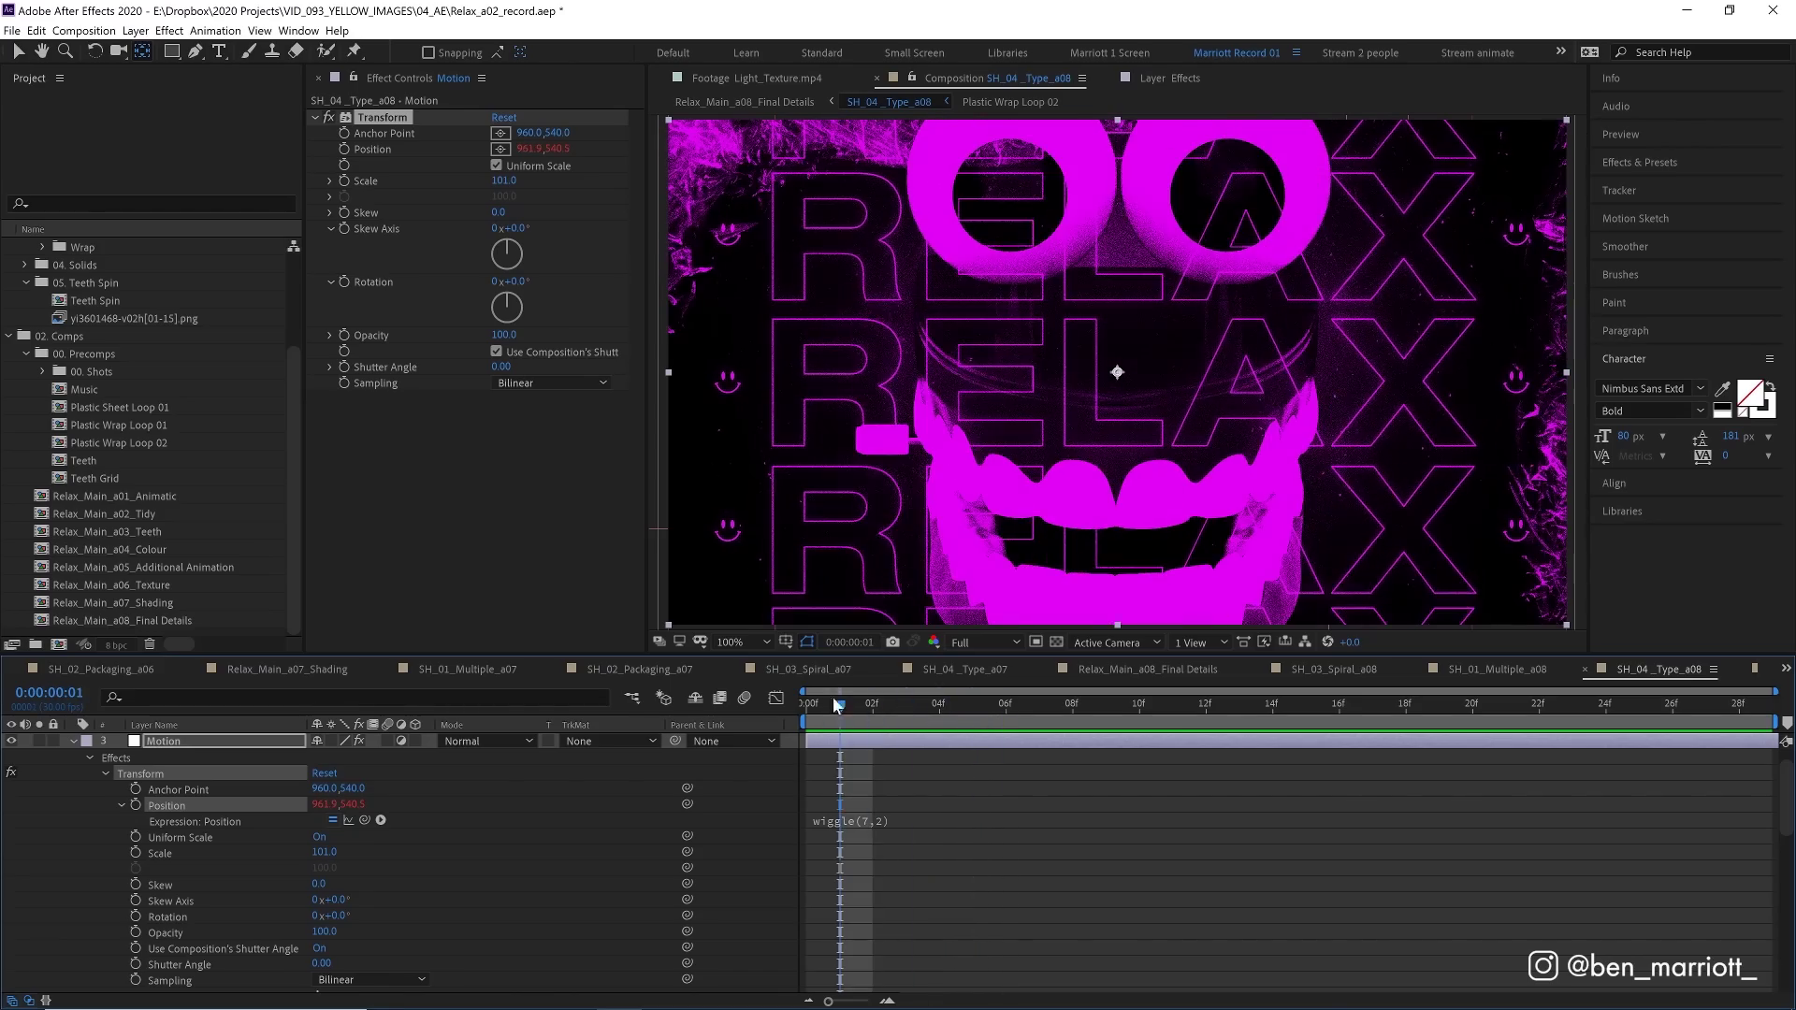
pyautogui.press('space')
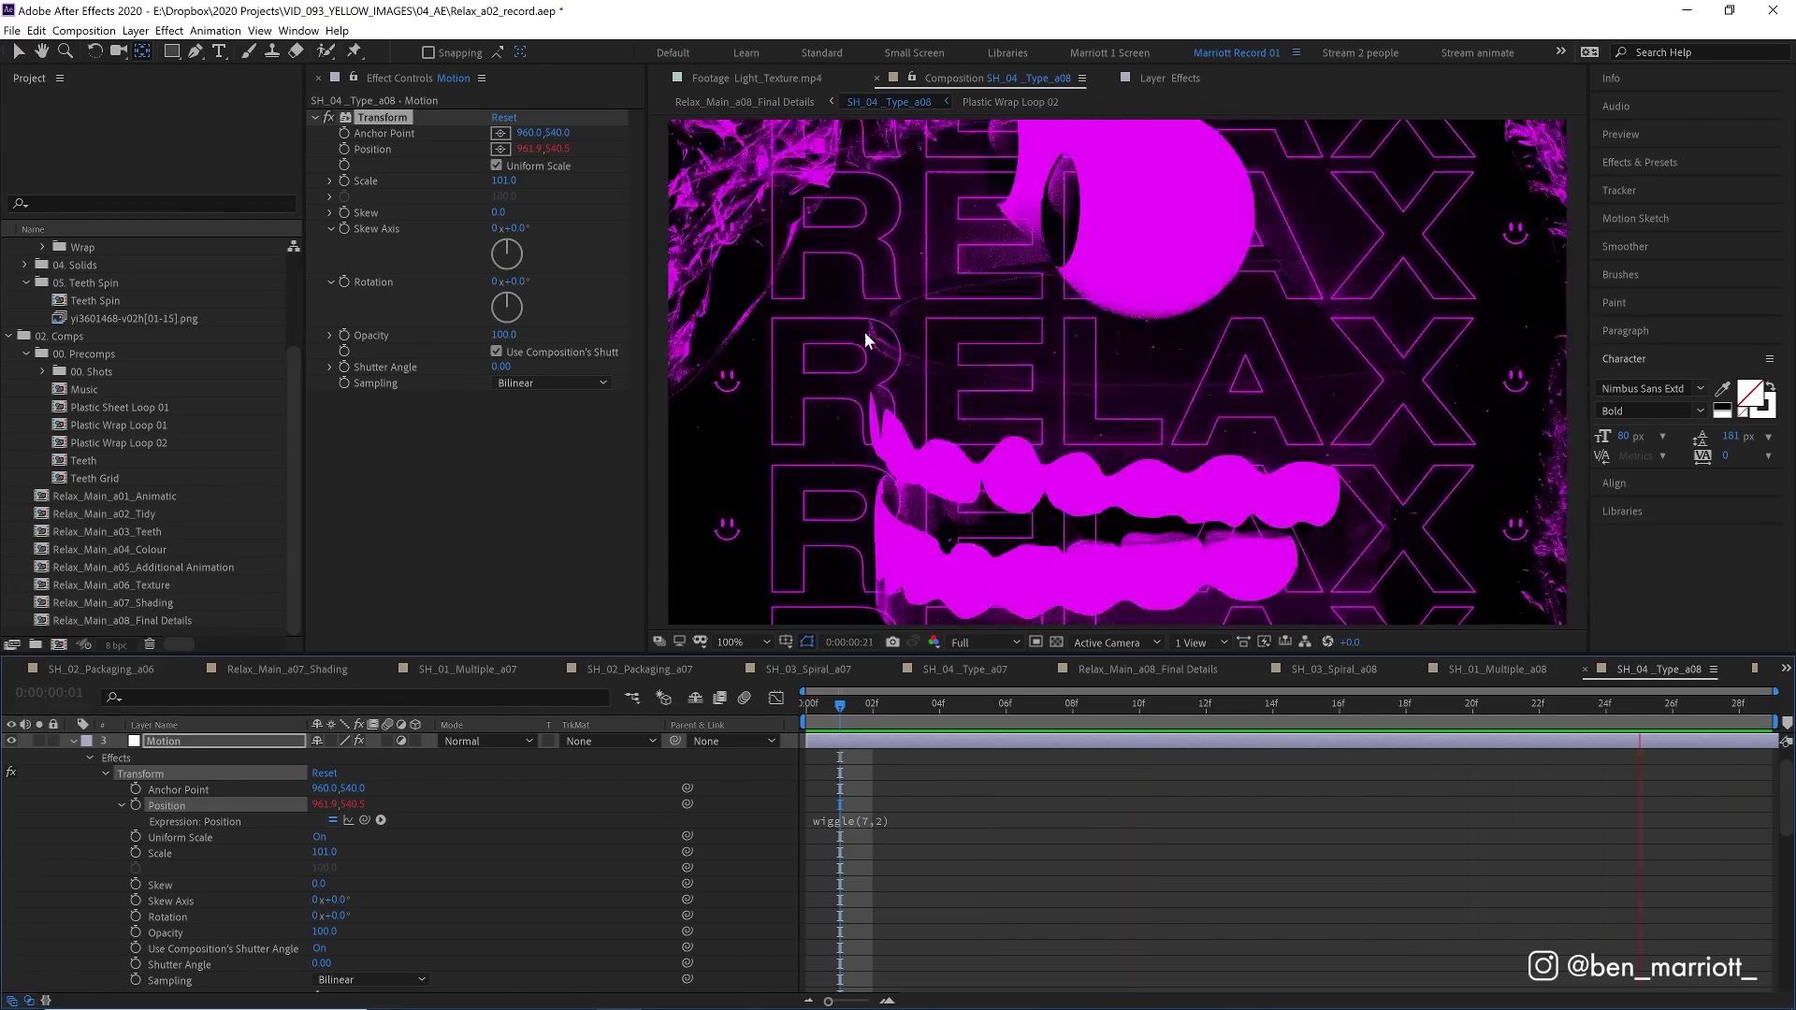
pyautogui.press('space')
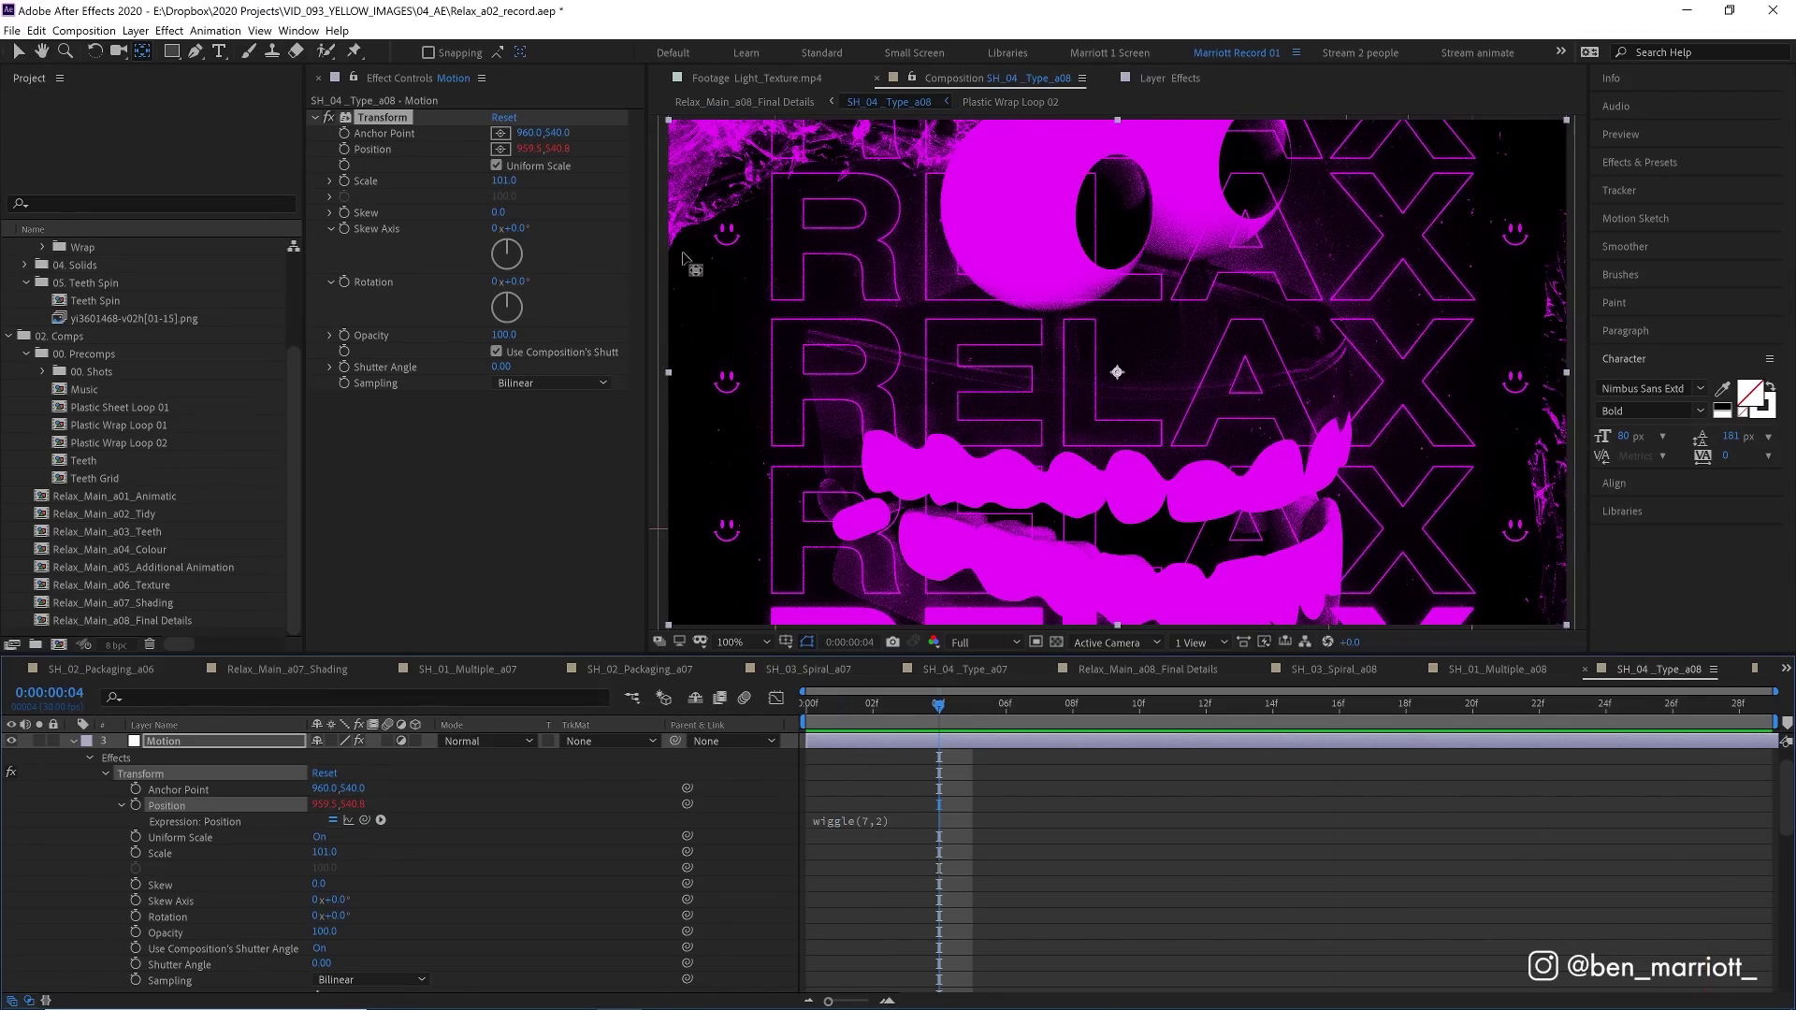
pyautogui.click(404, 180)
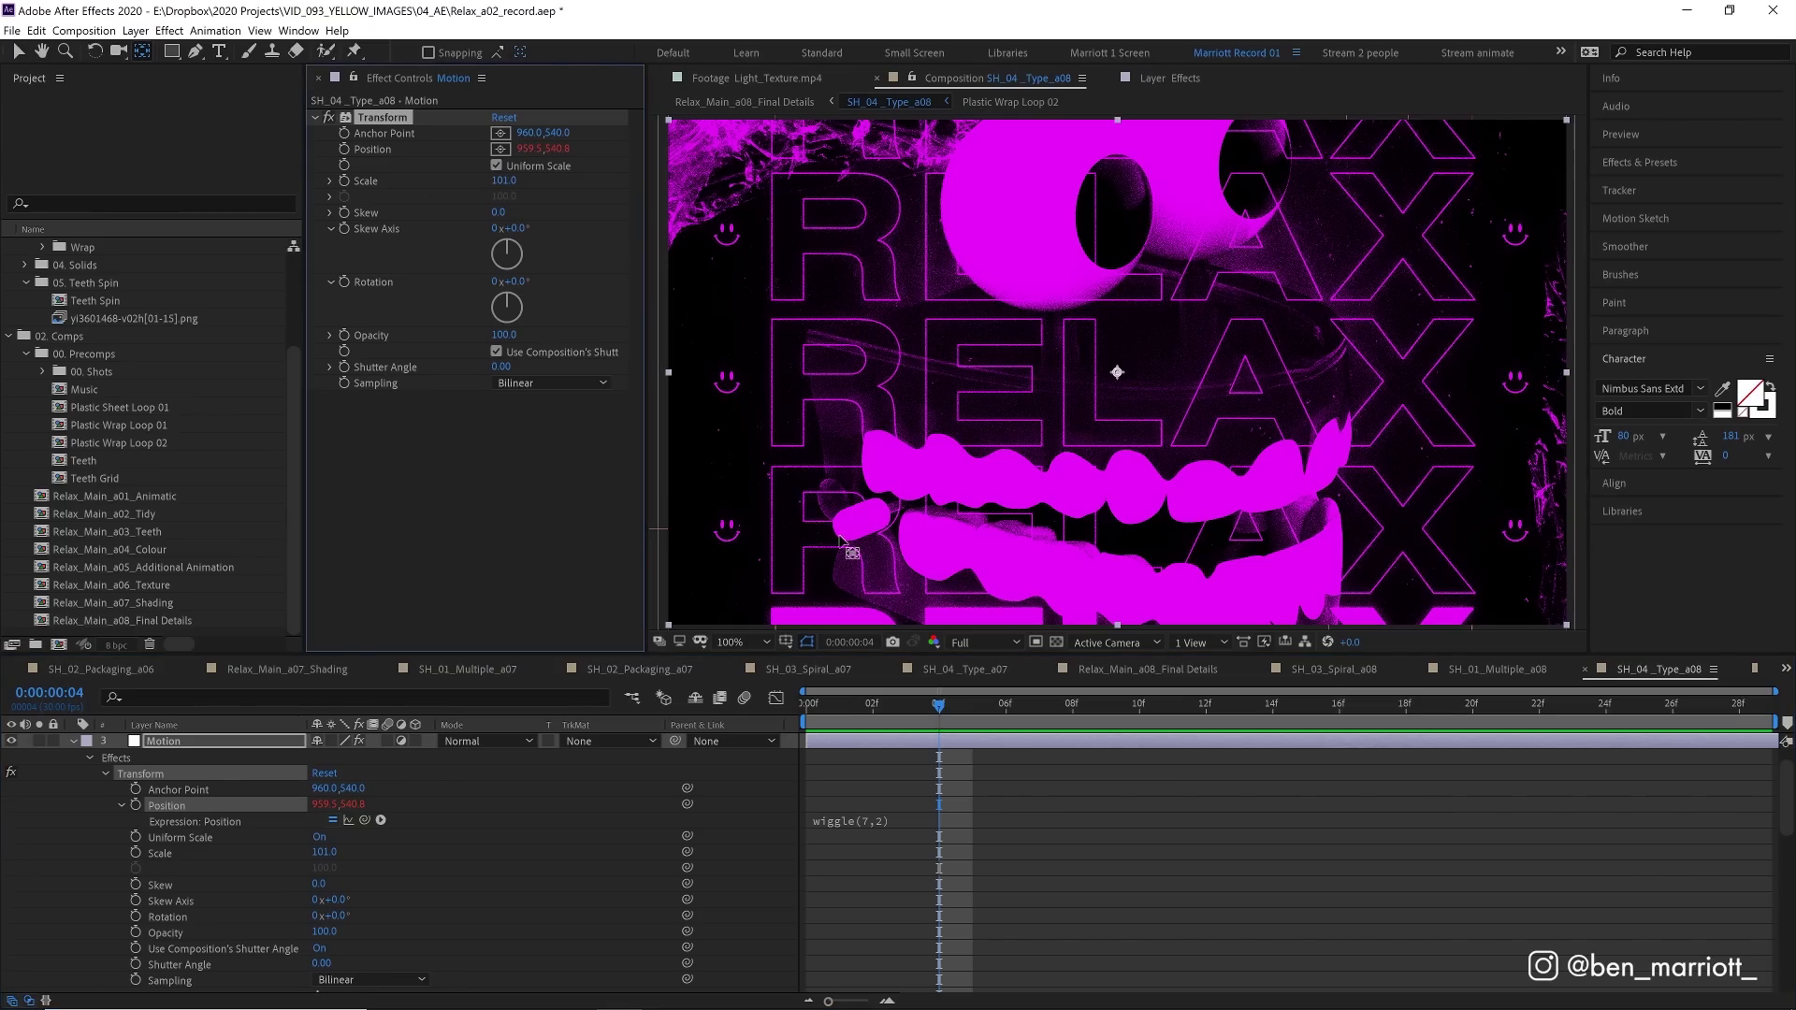